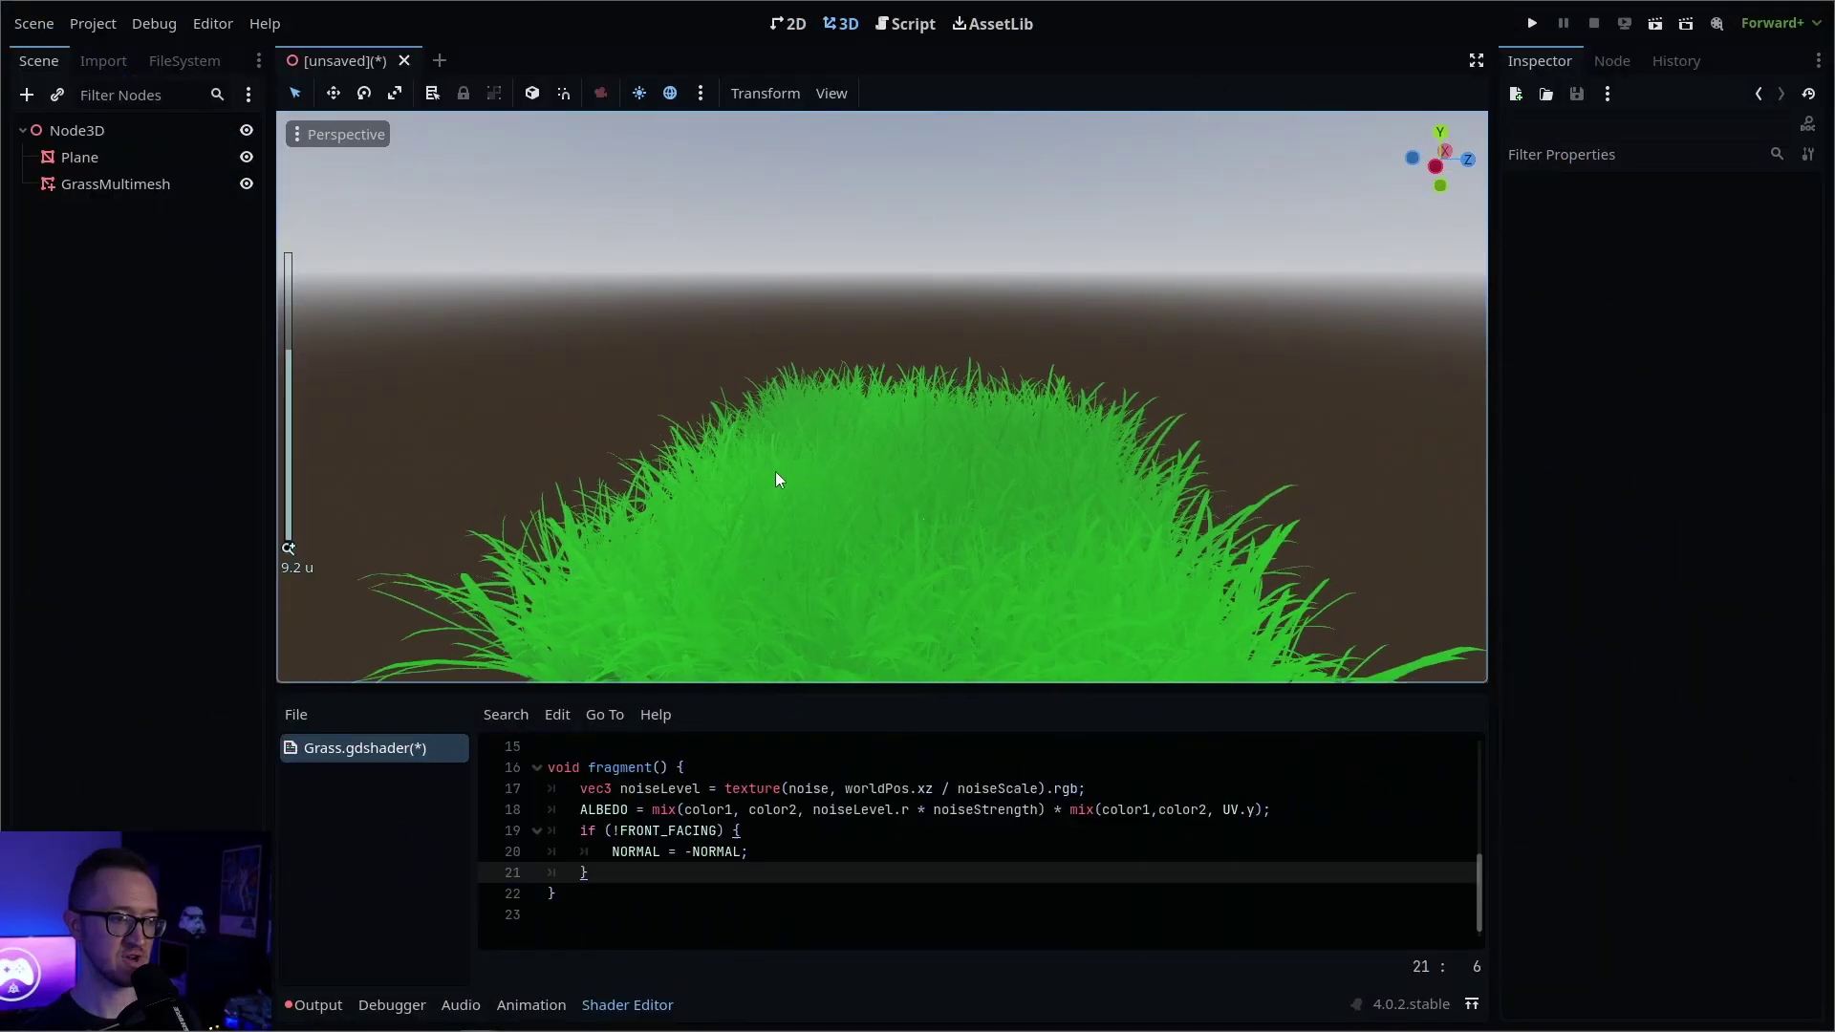
Type 'noise' after vec3 on line 16 of the Godot grass shader's fragment function.
{"action": "scroll", "coordinate": [1064, 463], "scroll_direction": "down", "scroll_amount": 3}
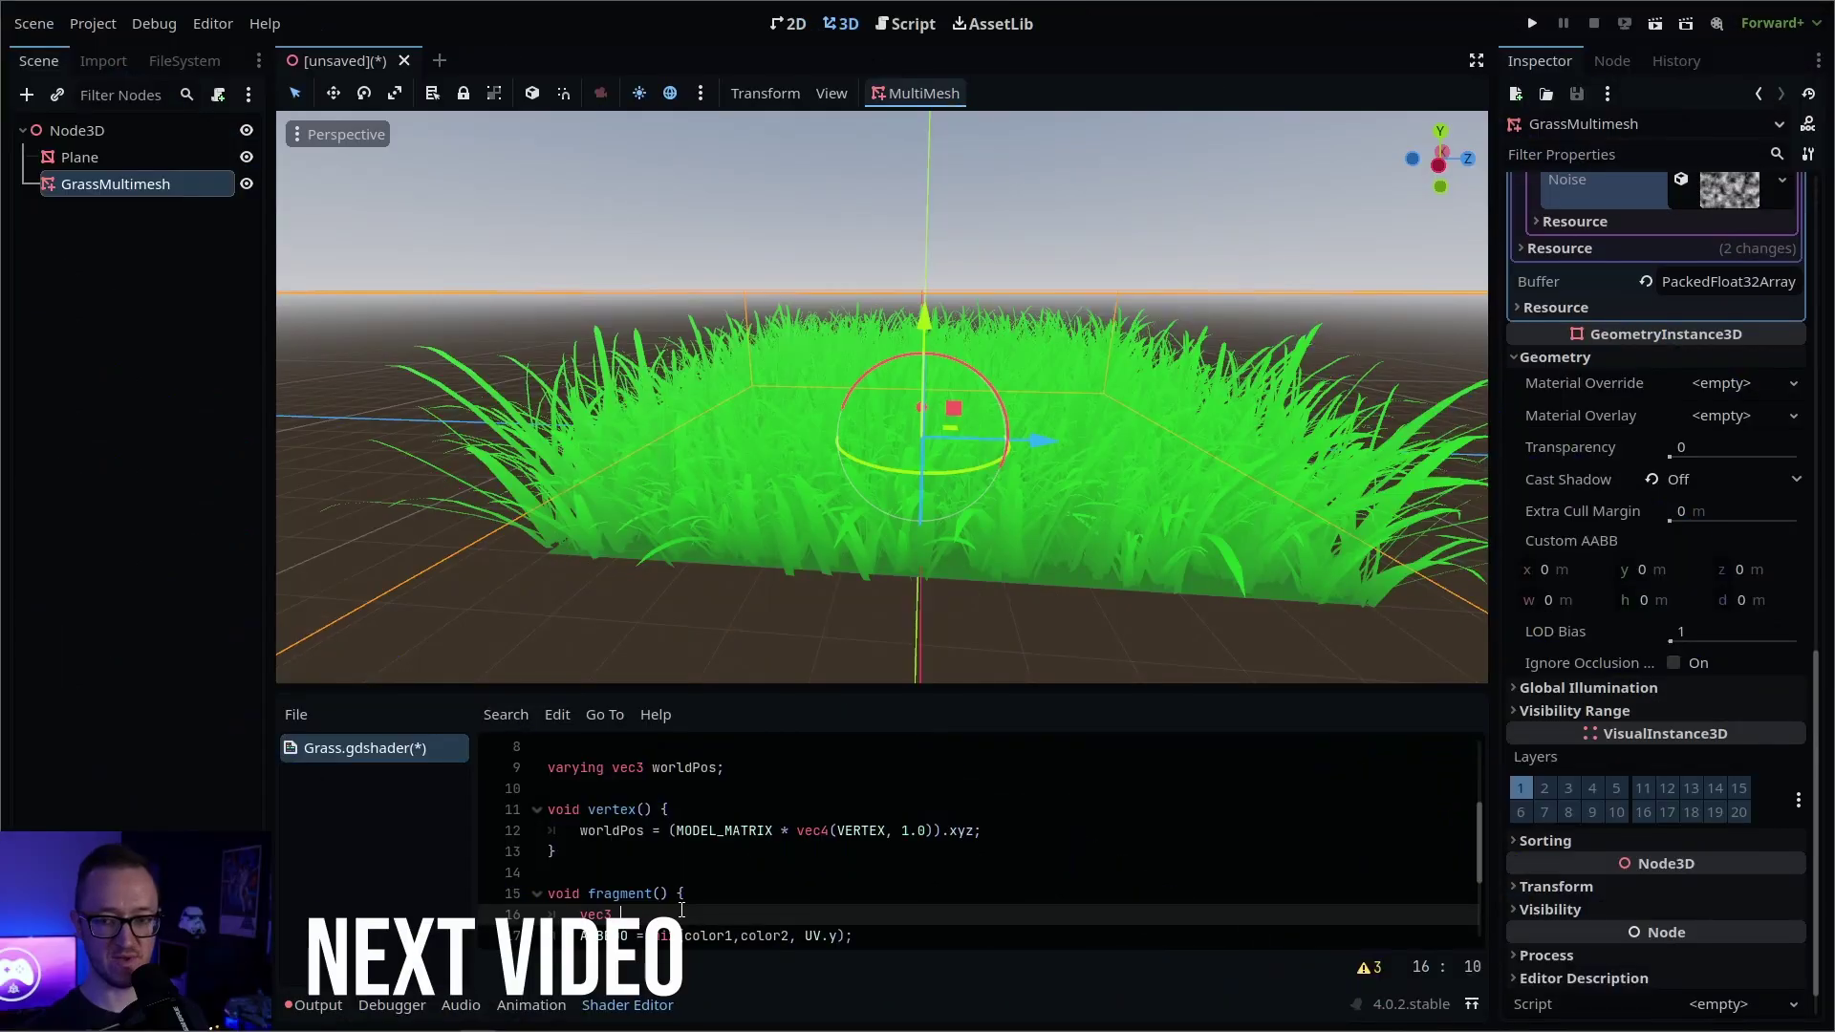
{"action": "type", "text": "noise"}
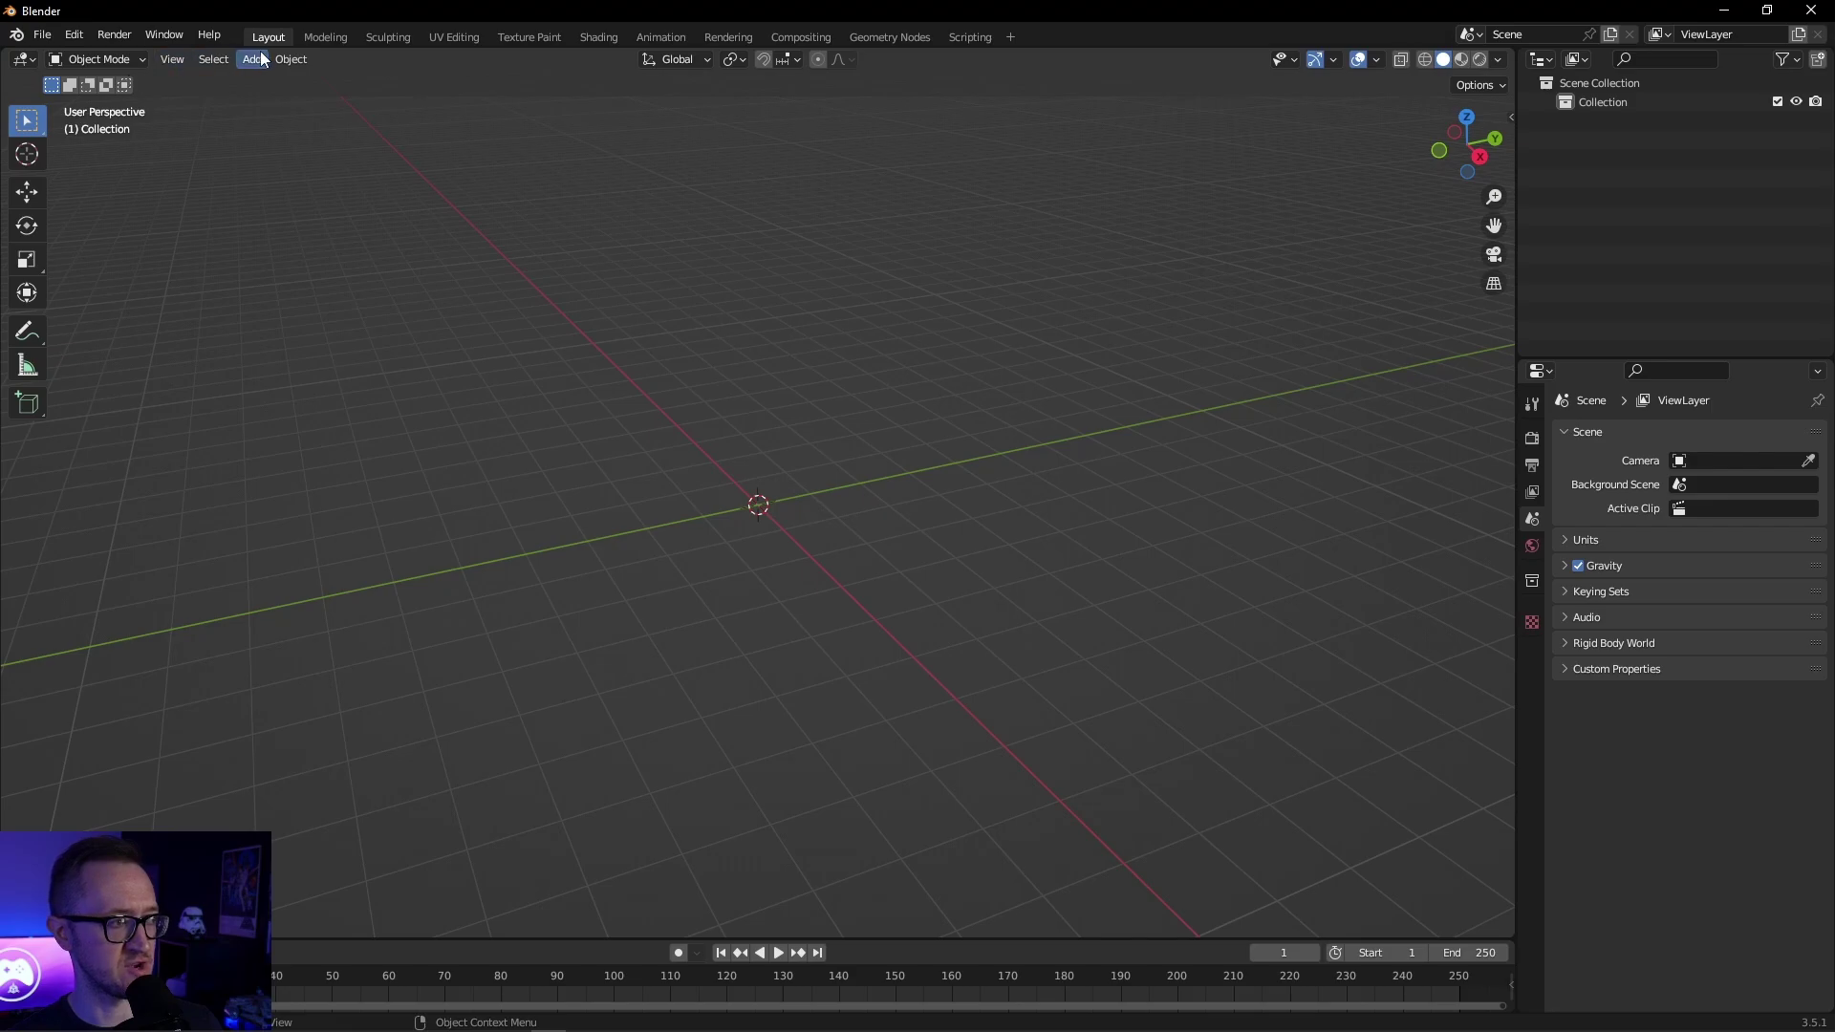
Add a plane mesh to the scene.
{"action": "left_click", "coordinate": [258, 60]}
{"action": "mouse_move", "coordinate": [373, 83]}
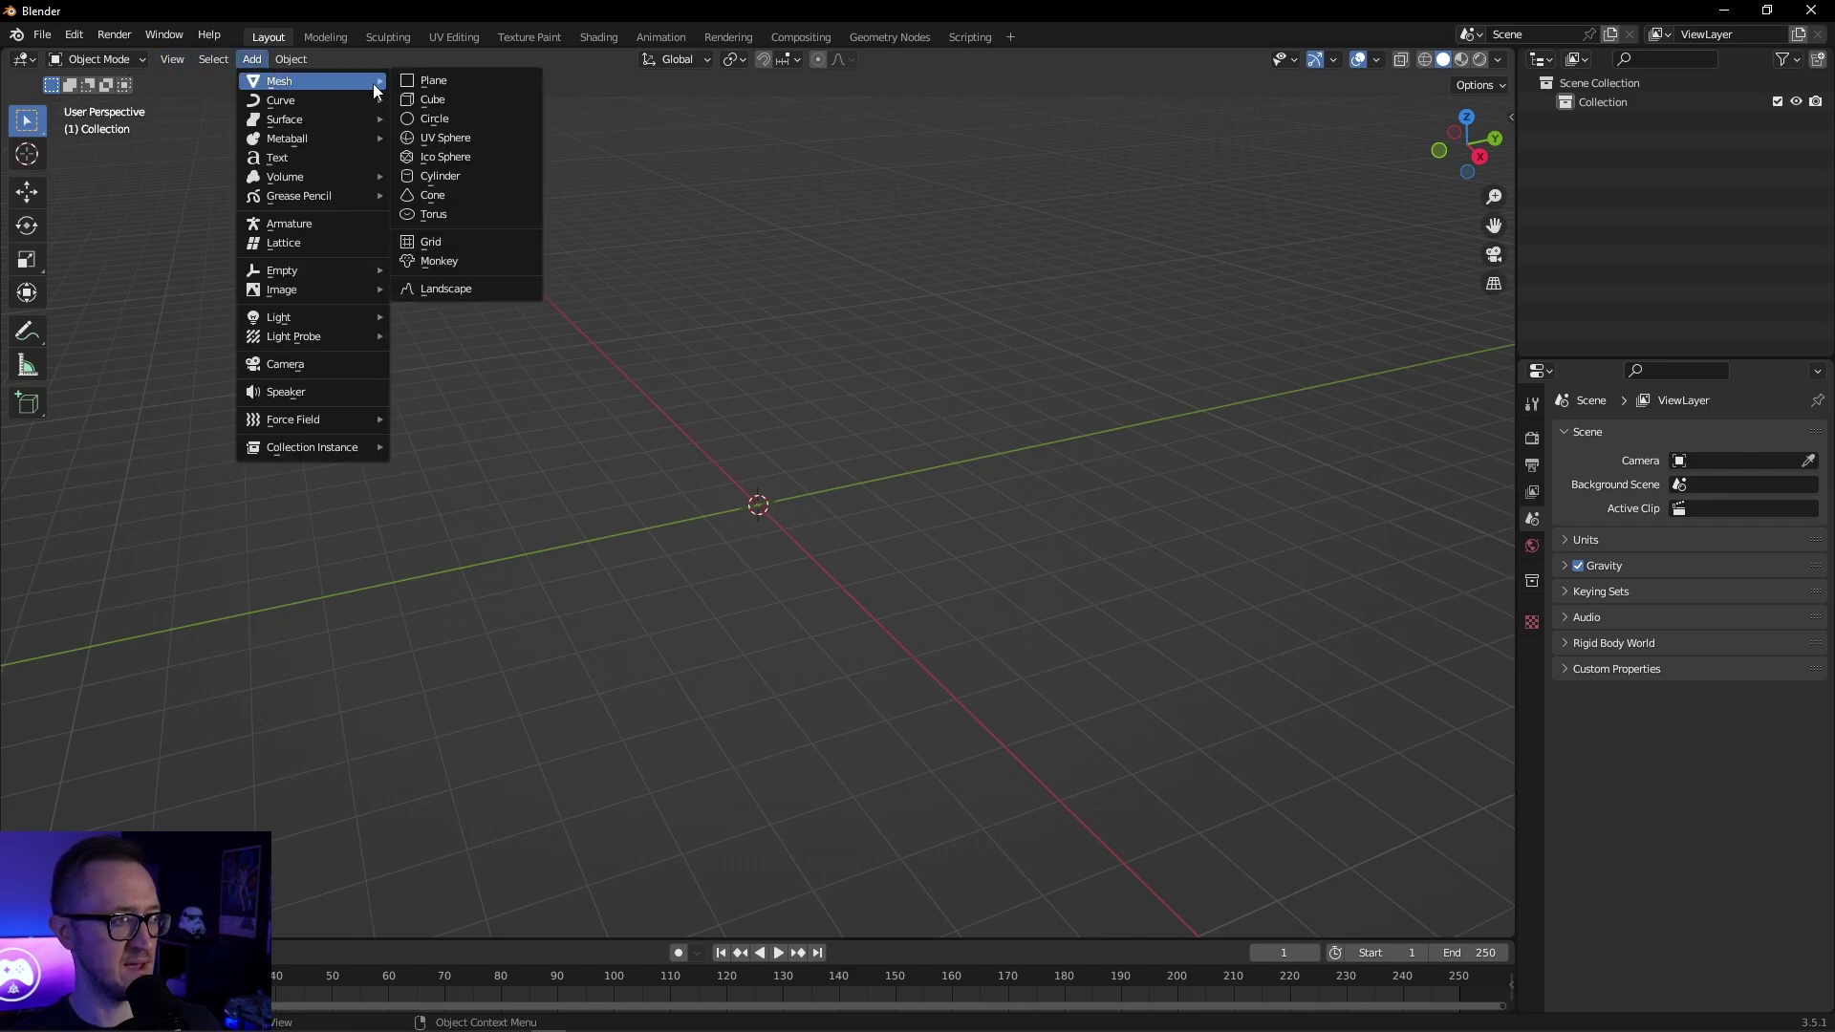
{"action": "left_click", "coordinate": [439, 83]}
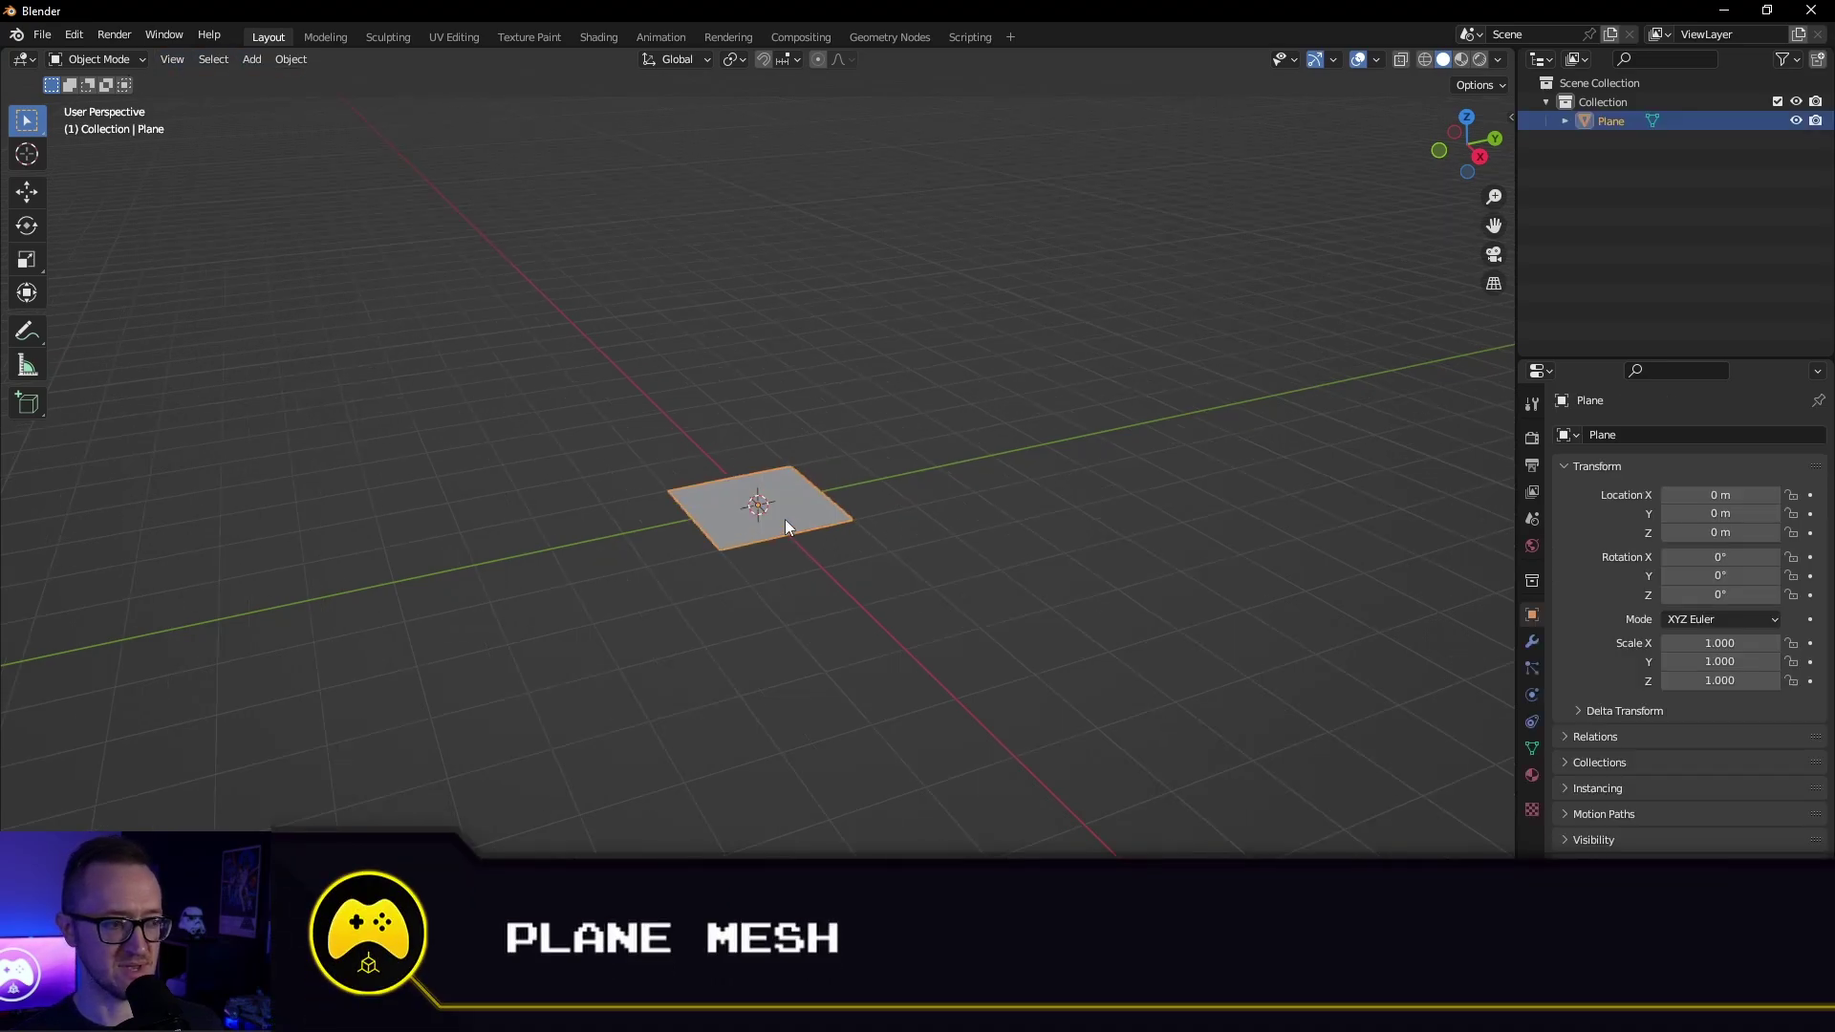
{"action": "scroll", "coordinate": [784, 519], "scroll_direction": "up", "scroll_amount": 5}
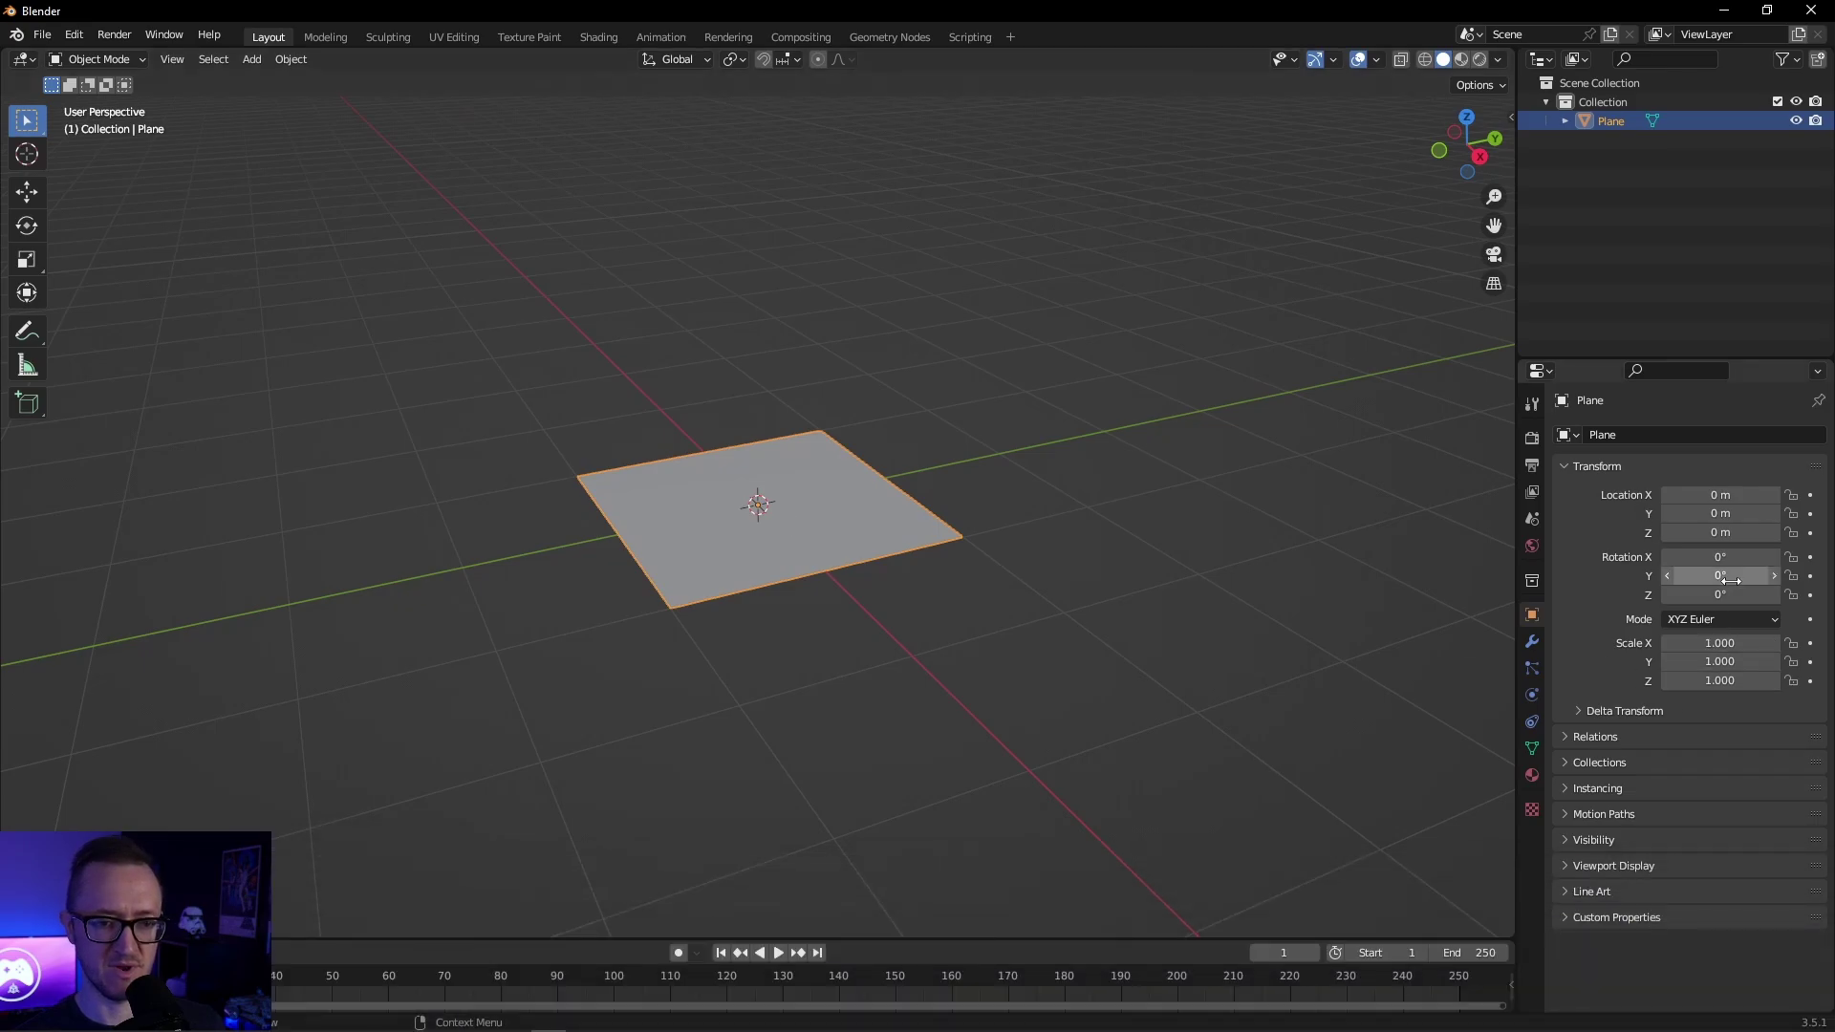
Rotate the plane 90° on Y so it stands upright, leaving X rotation at 0.
{"action": "left_click", "coordinate": [1728, 559]}
{"action": "type", "text": "90"}
{"action": "key", "text": "Return"}
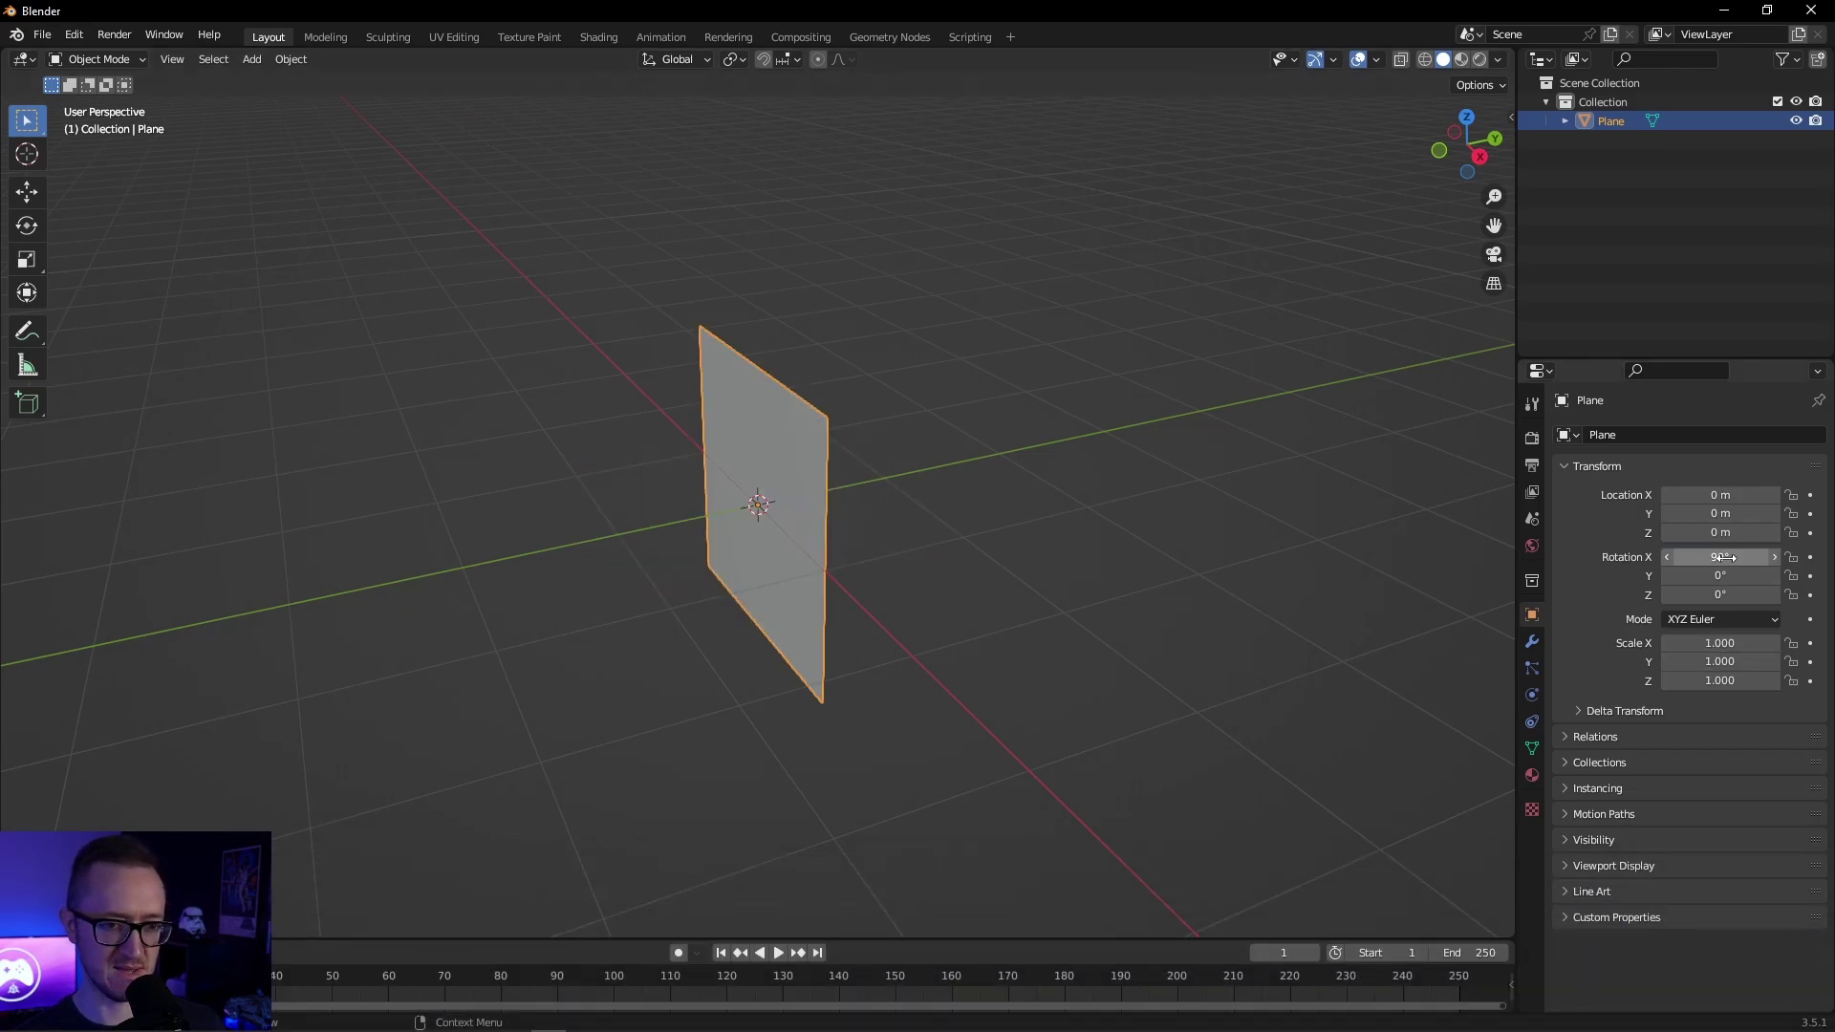
{"action": "left_click", "coordinate": [1713, 554]}
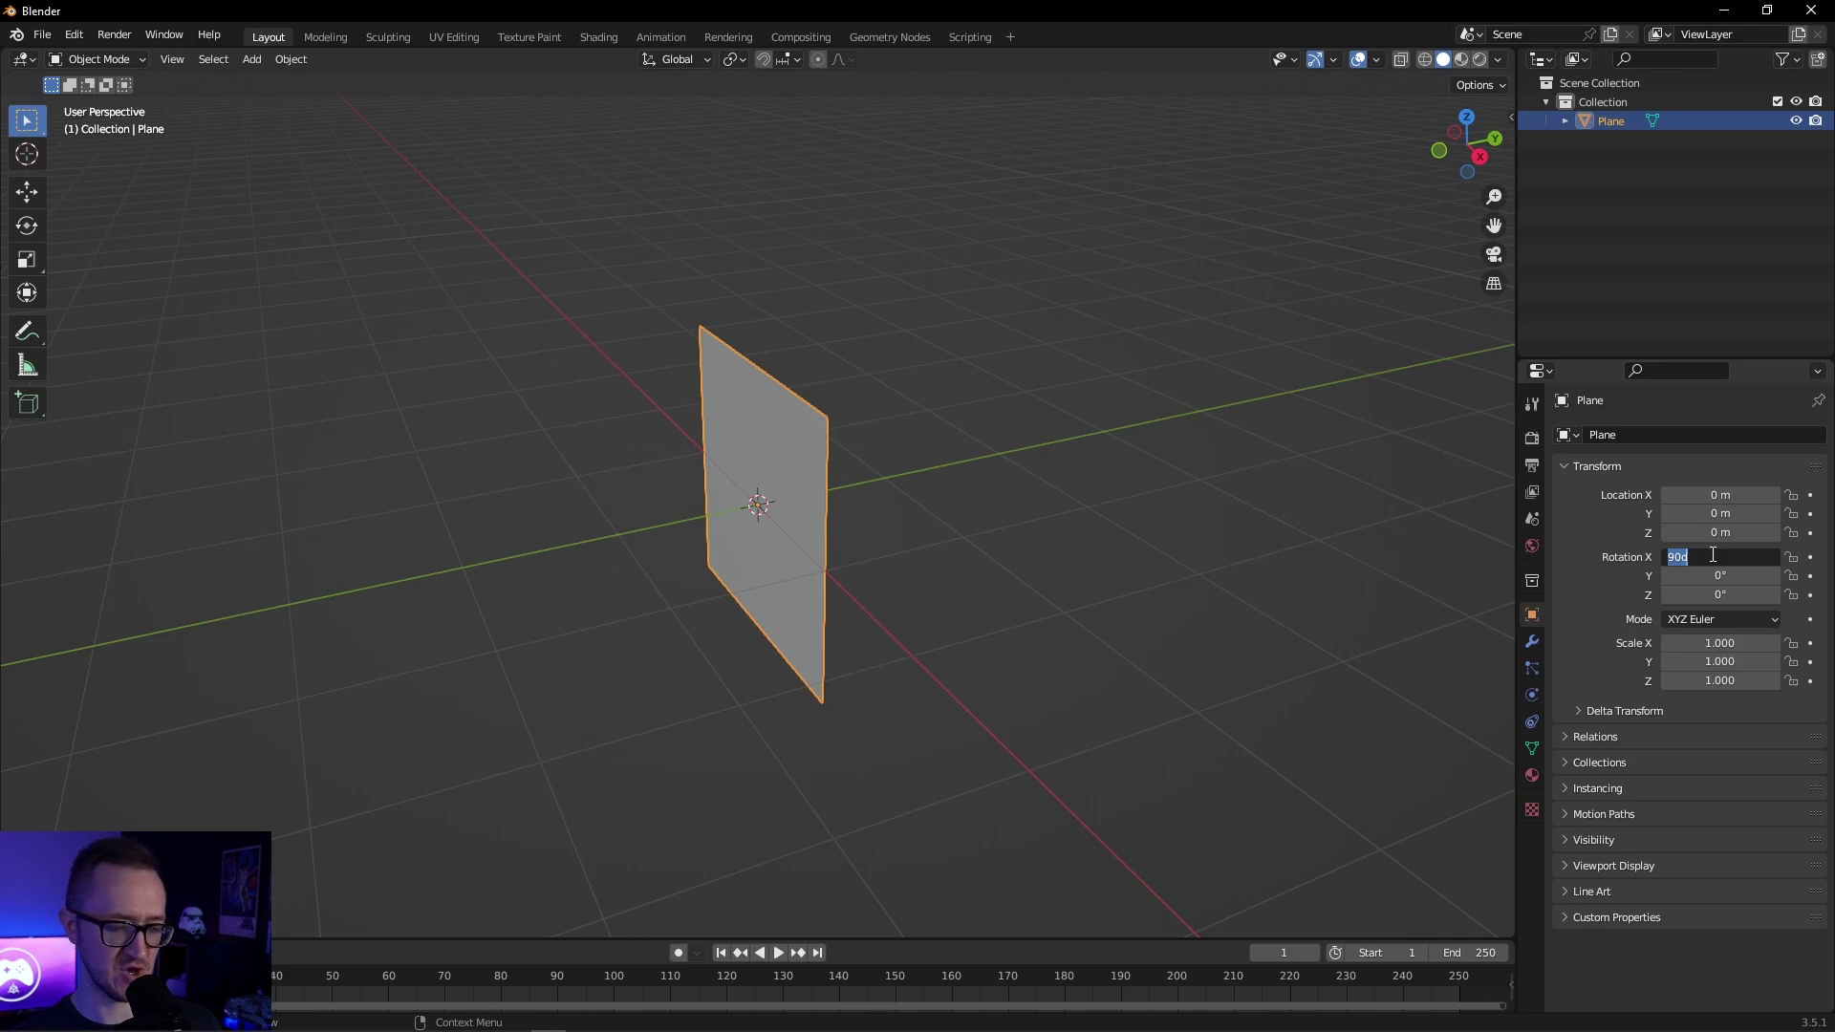
{"action": "type", "text": "0"}
{"action": "key", "text": "Return"}
{"action": "left_click", "coordinate": [1730, 576]}
{"action": "type", "text": "90"}
{"action": "key", "text": "Return"}
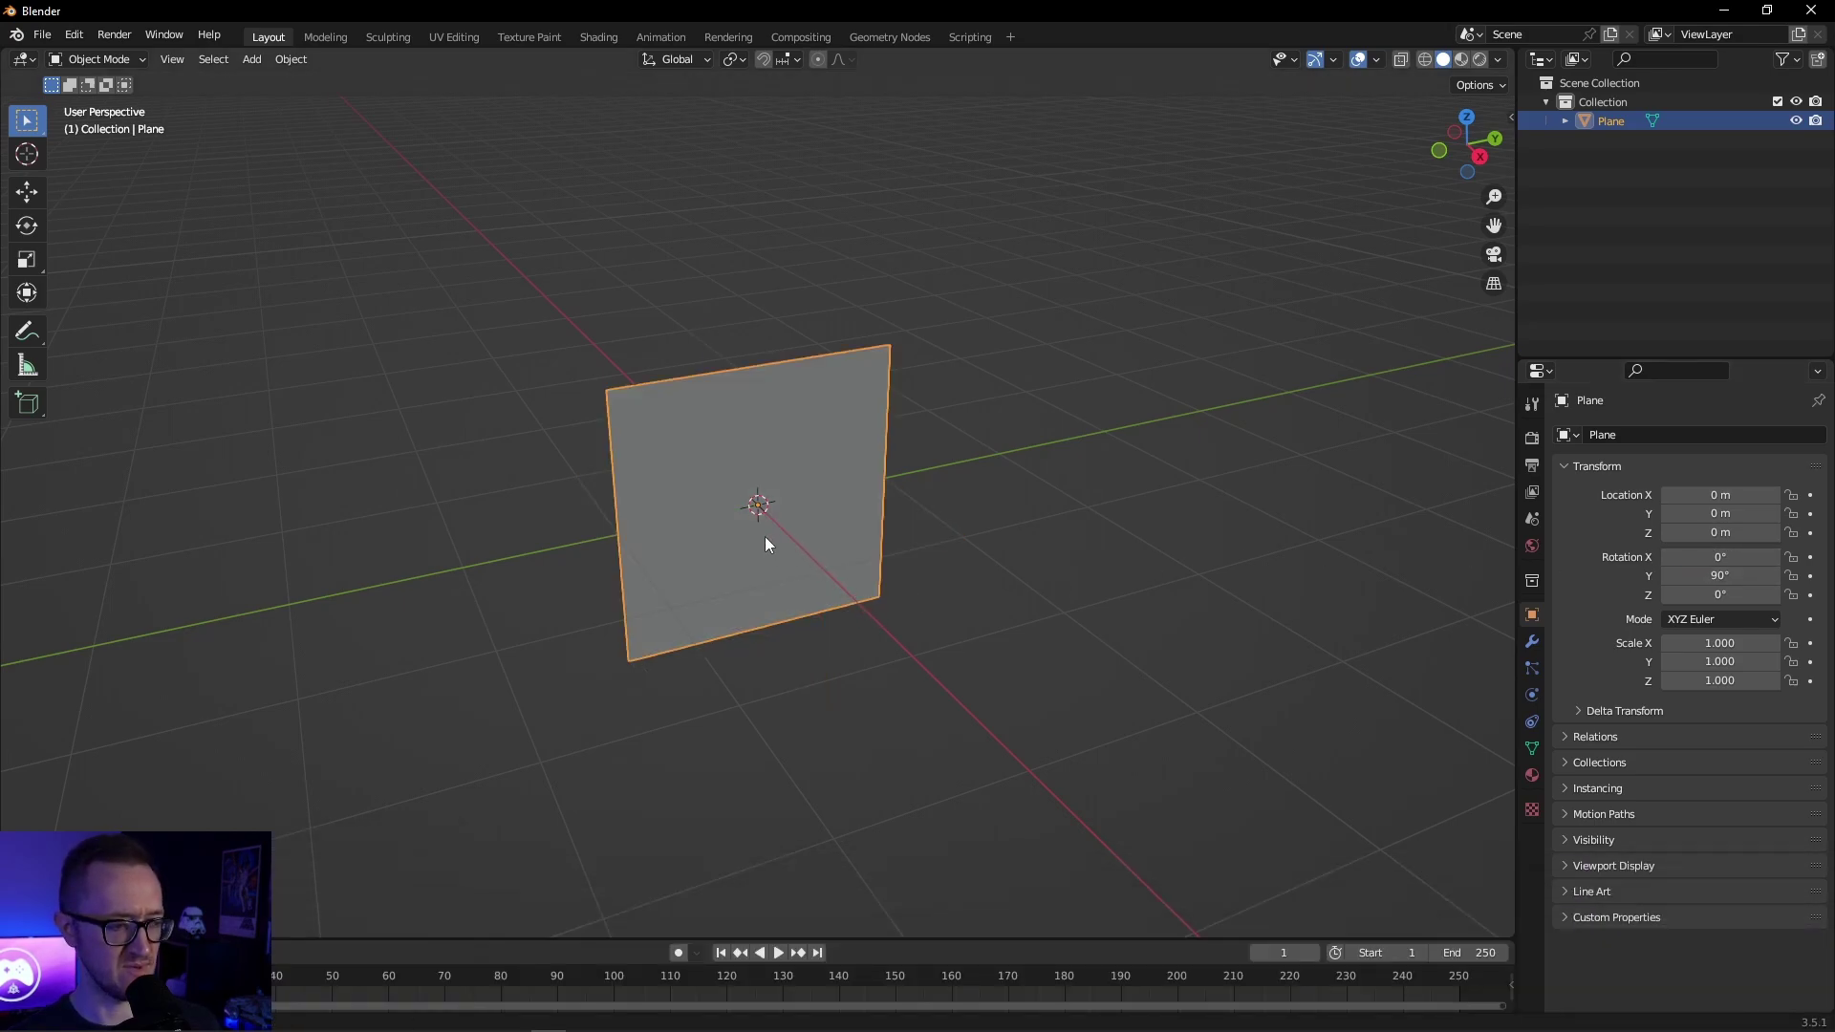
Scale the plane to 0.05 on Y to make a thin vertical strip.
{"action": "middle_click_drag", "start_coordinate": [765, 544], "coordinate": [841, 559]}
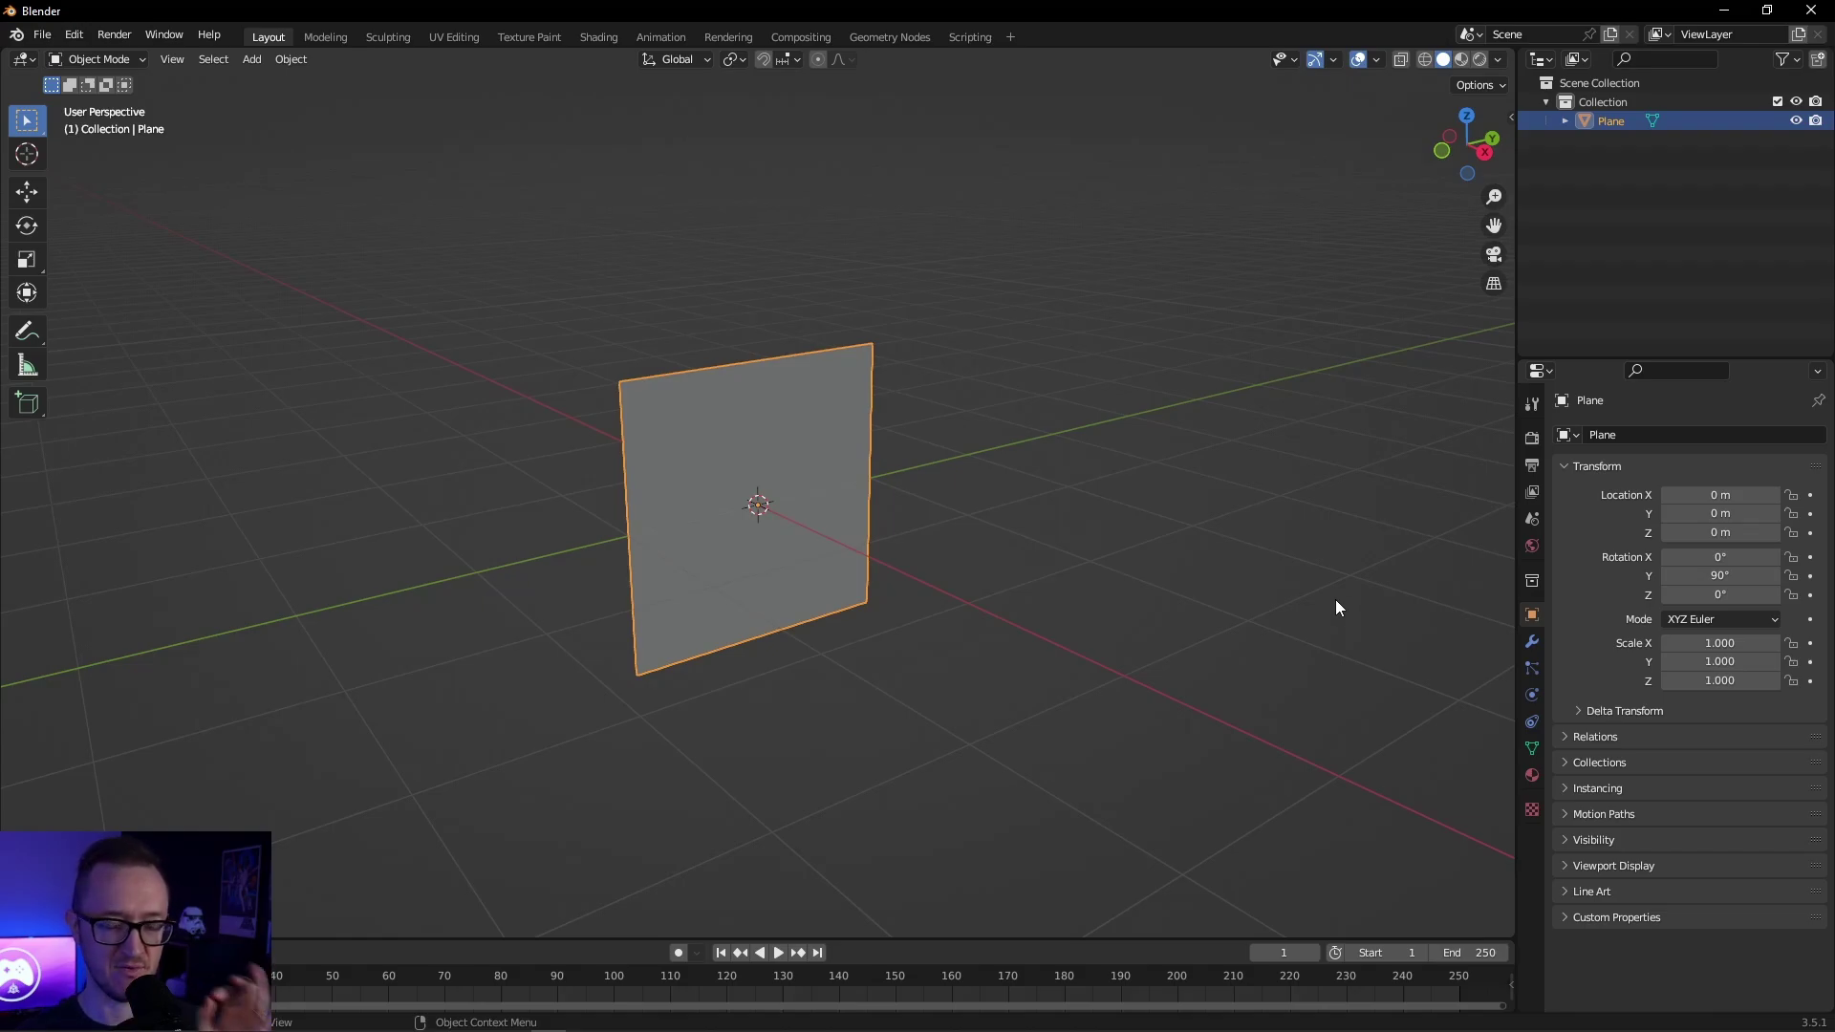
{"action": "left_click", "coordinate": [1721, 662]}
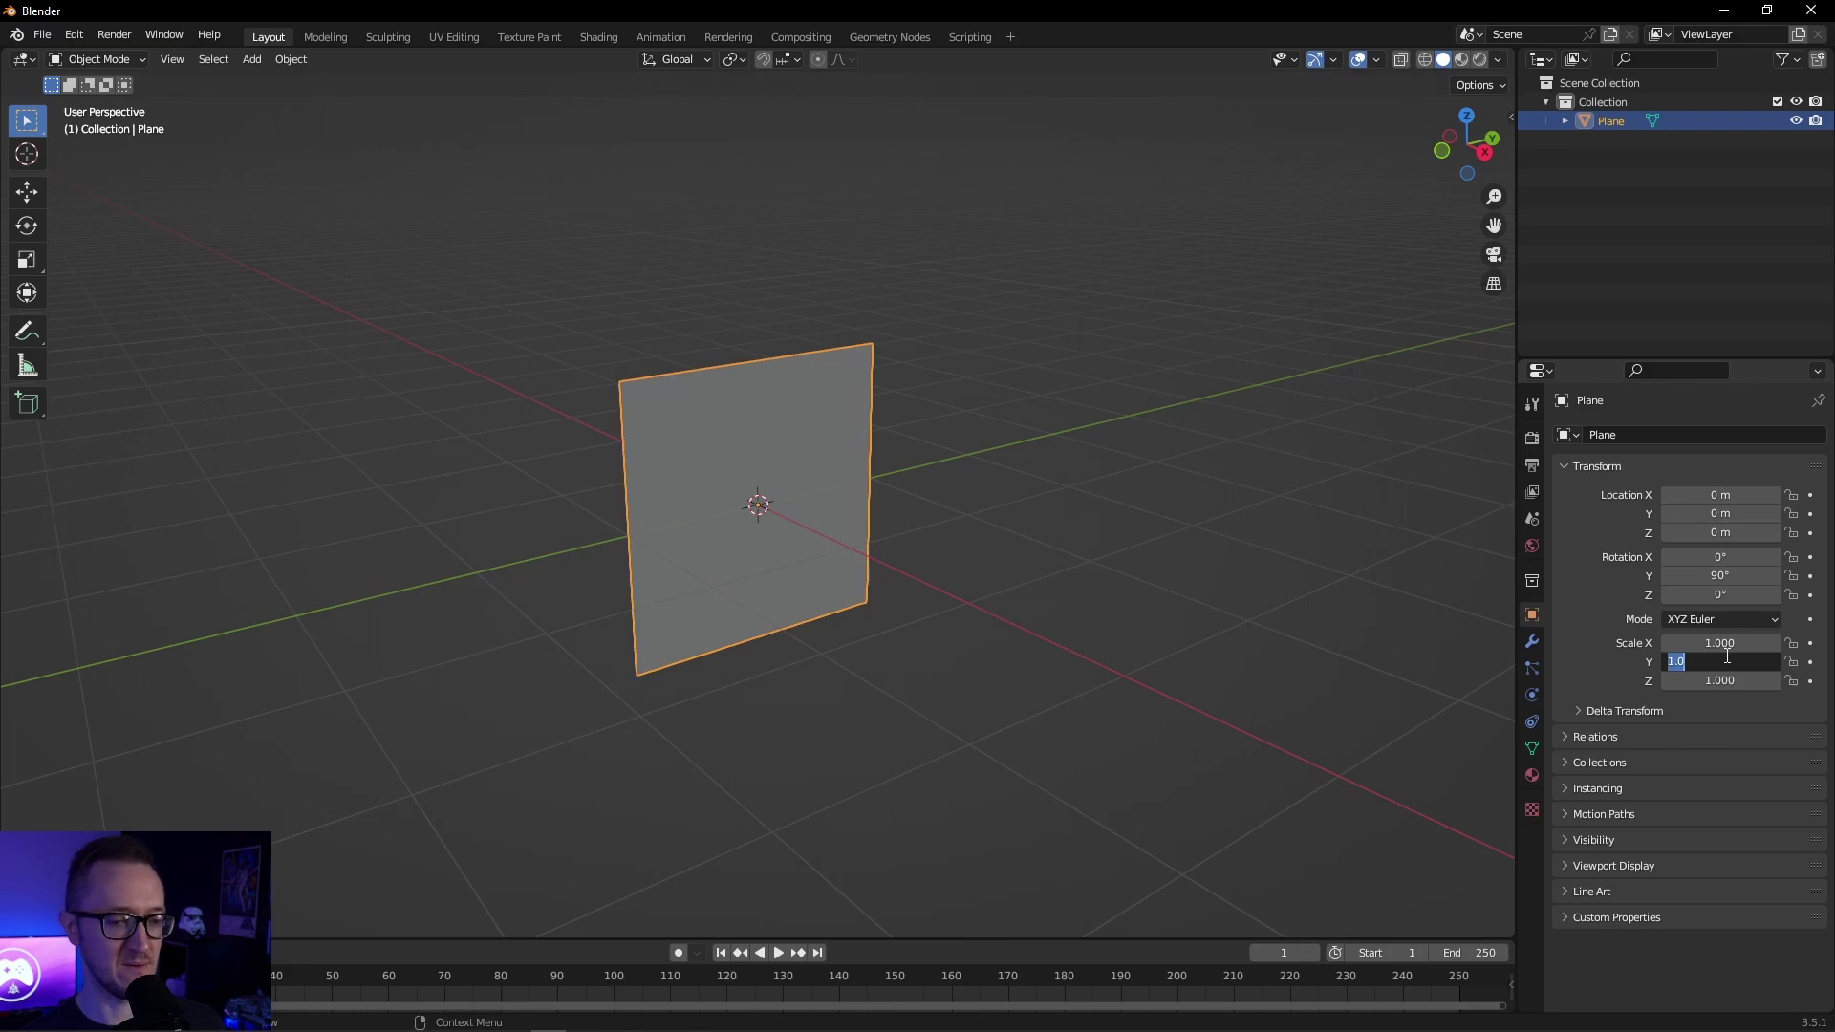
{"action": "type", "text": ".01"}
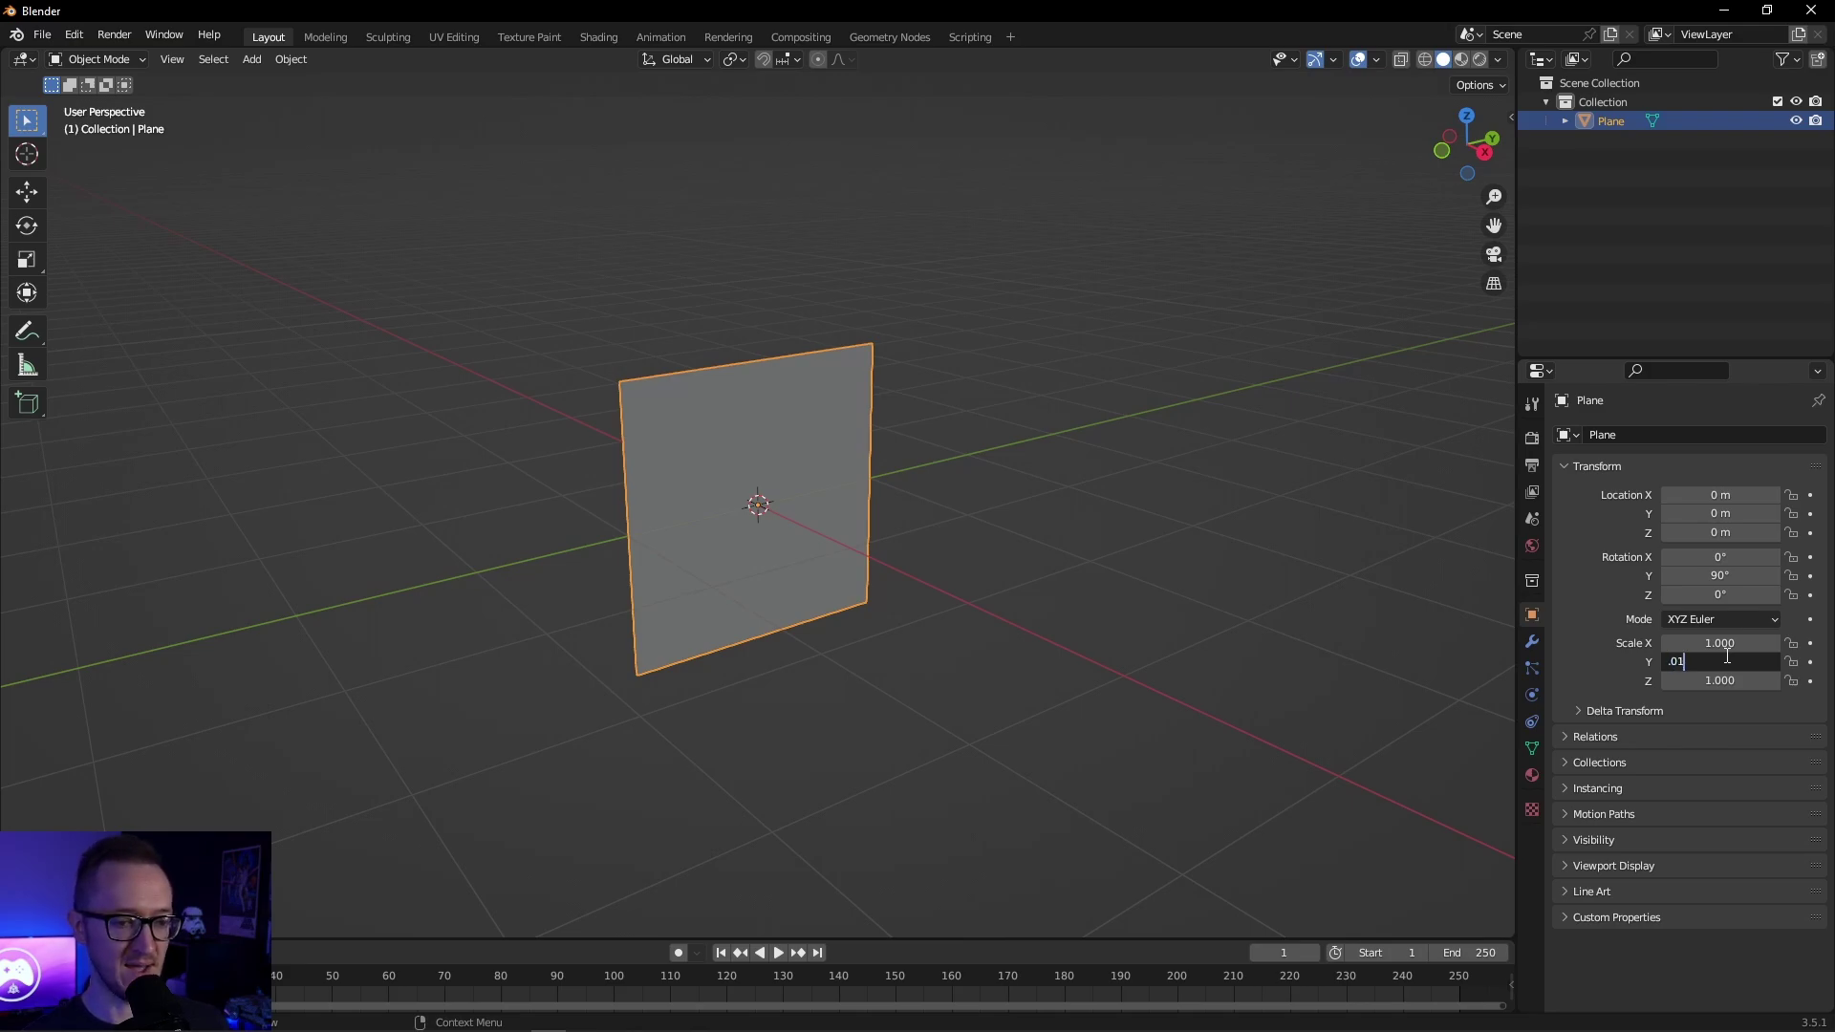
{"action": "key", "text": "Return"}
{"action": "middle_click_drag", "start_coordinate": [727, 469], "coordinate": [770, 467]}
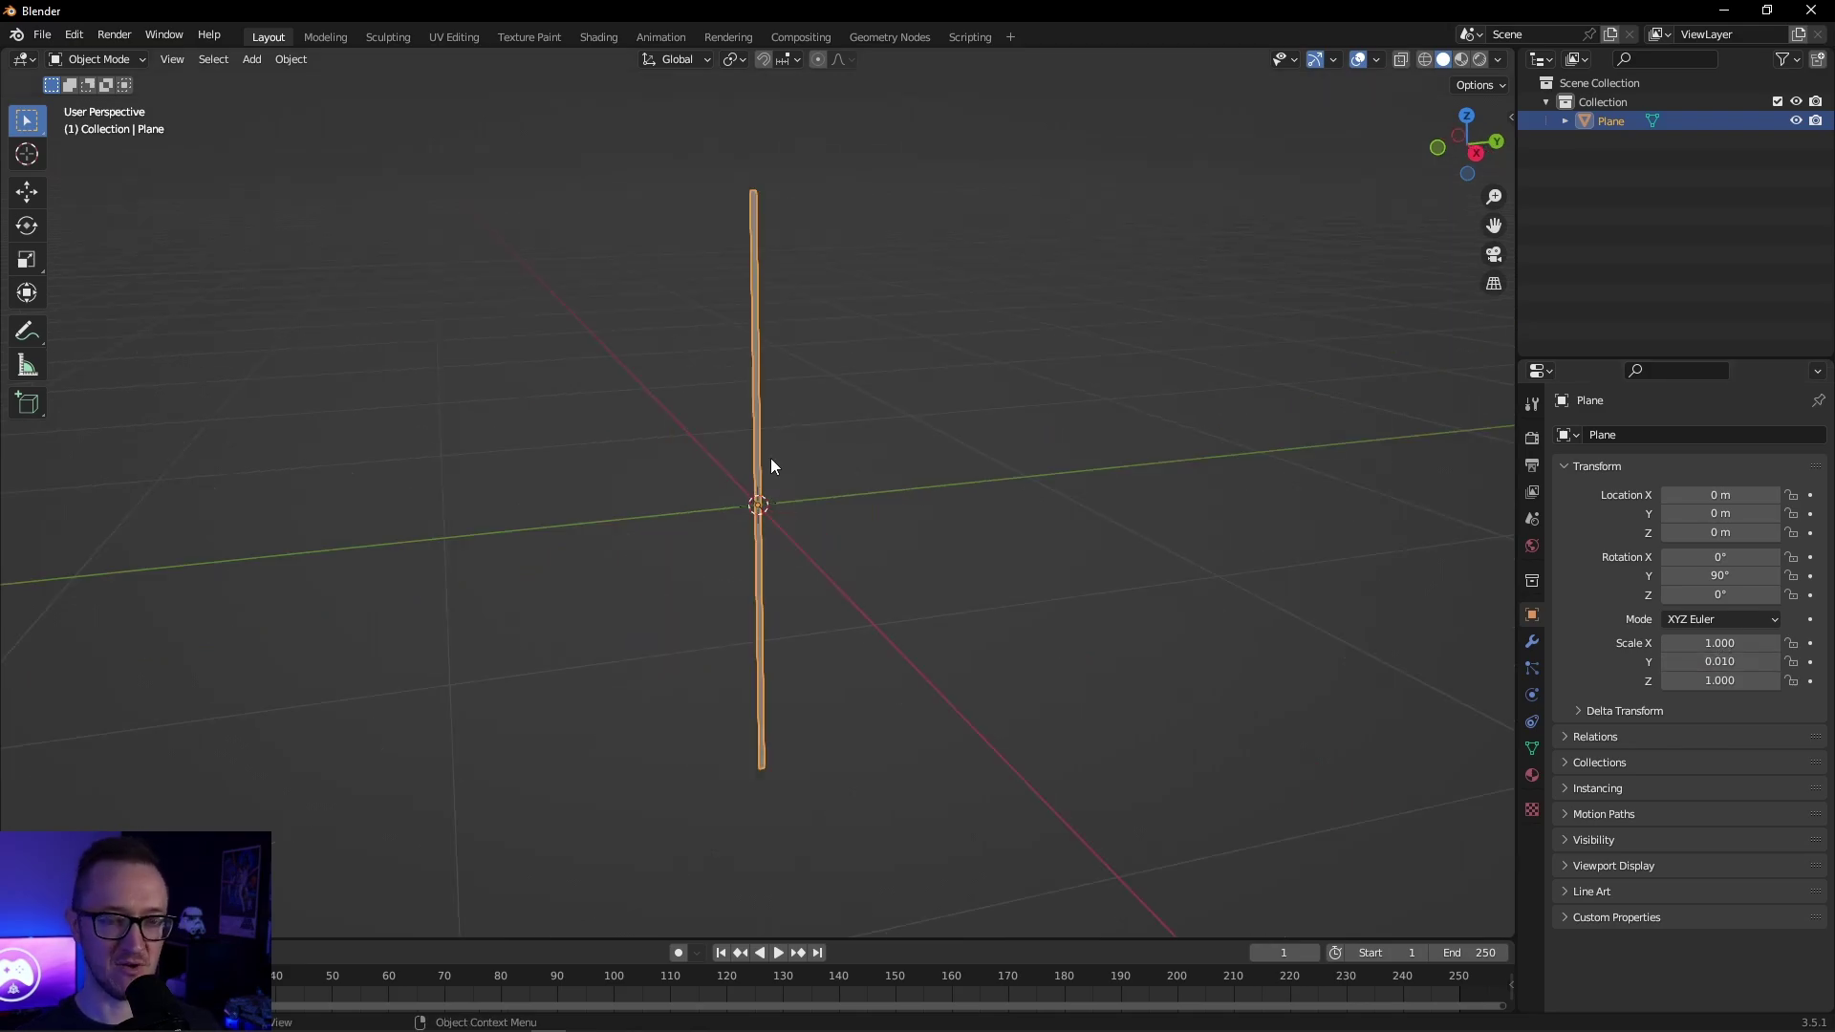
{"action": "left_click", "coordinate": [1743, 661]}
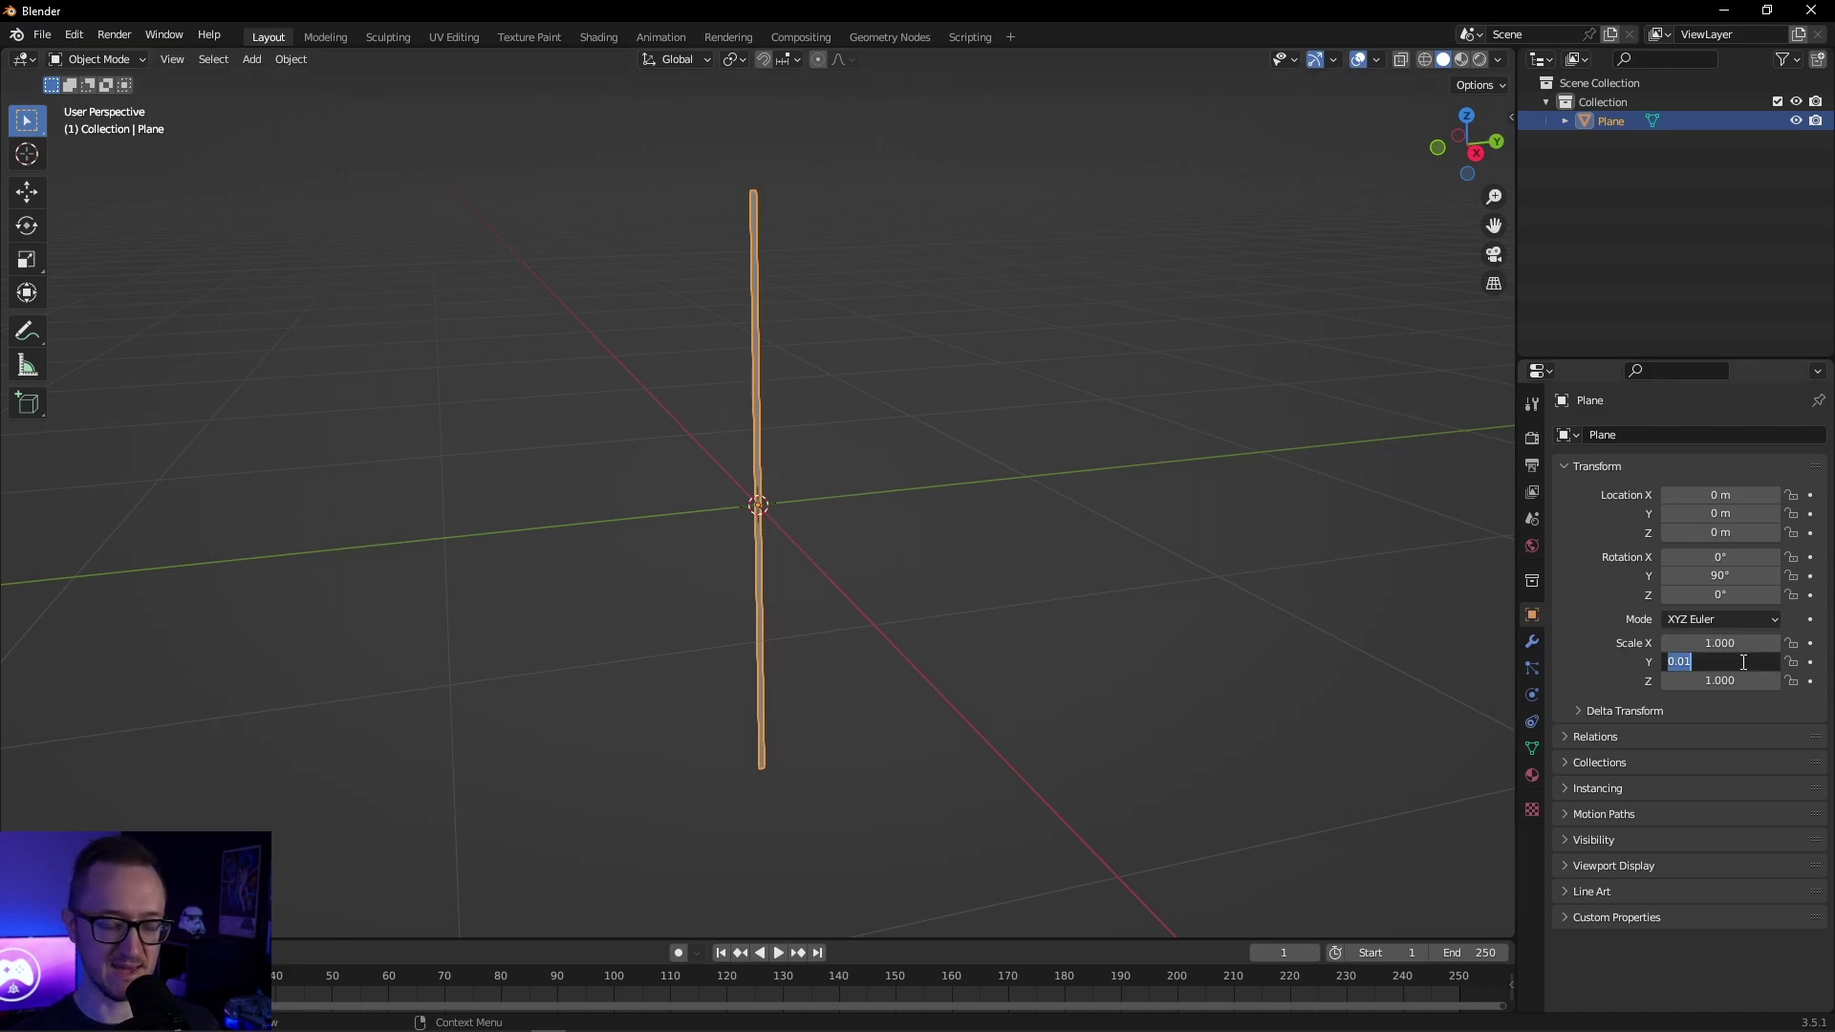
{"action": "key", "text": "BackSpace"}
{"action": "type", "text": ".0"}
{"action": "key", "text": "Return"}
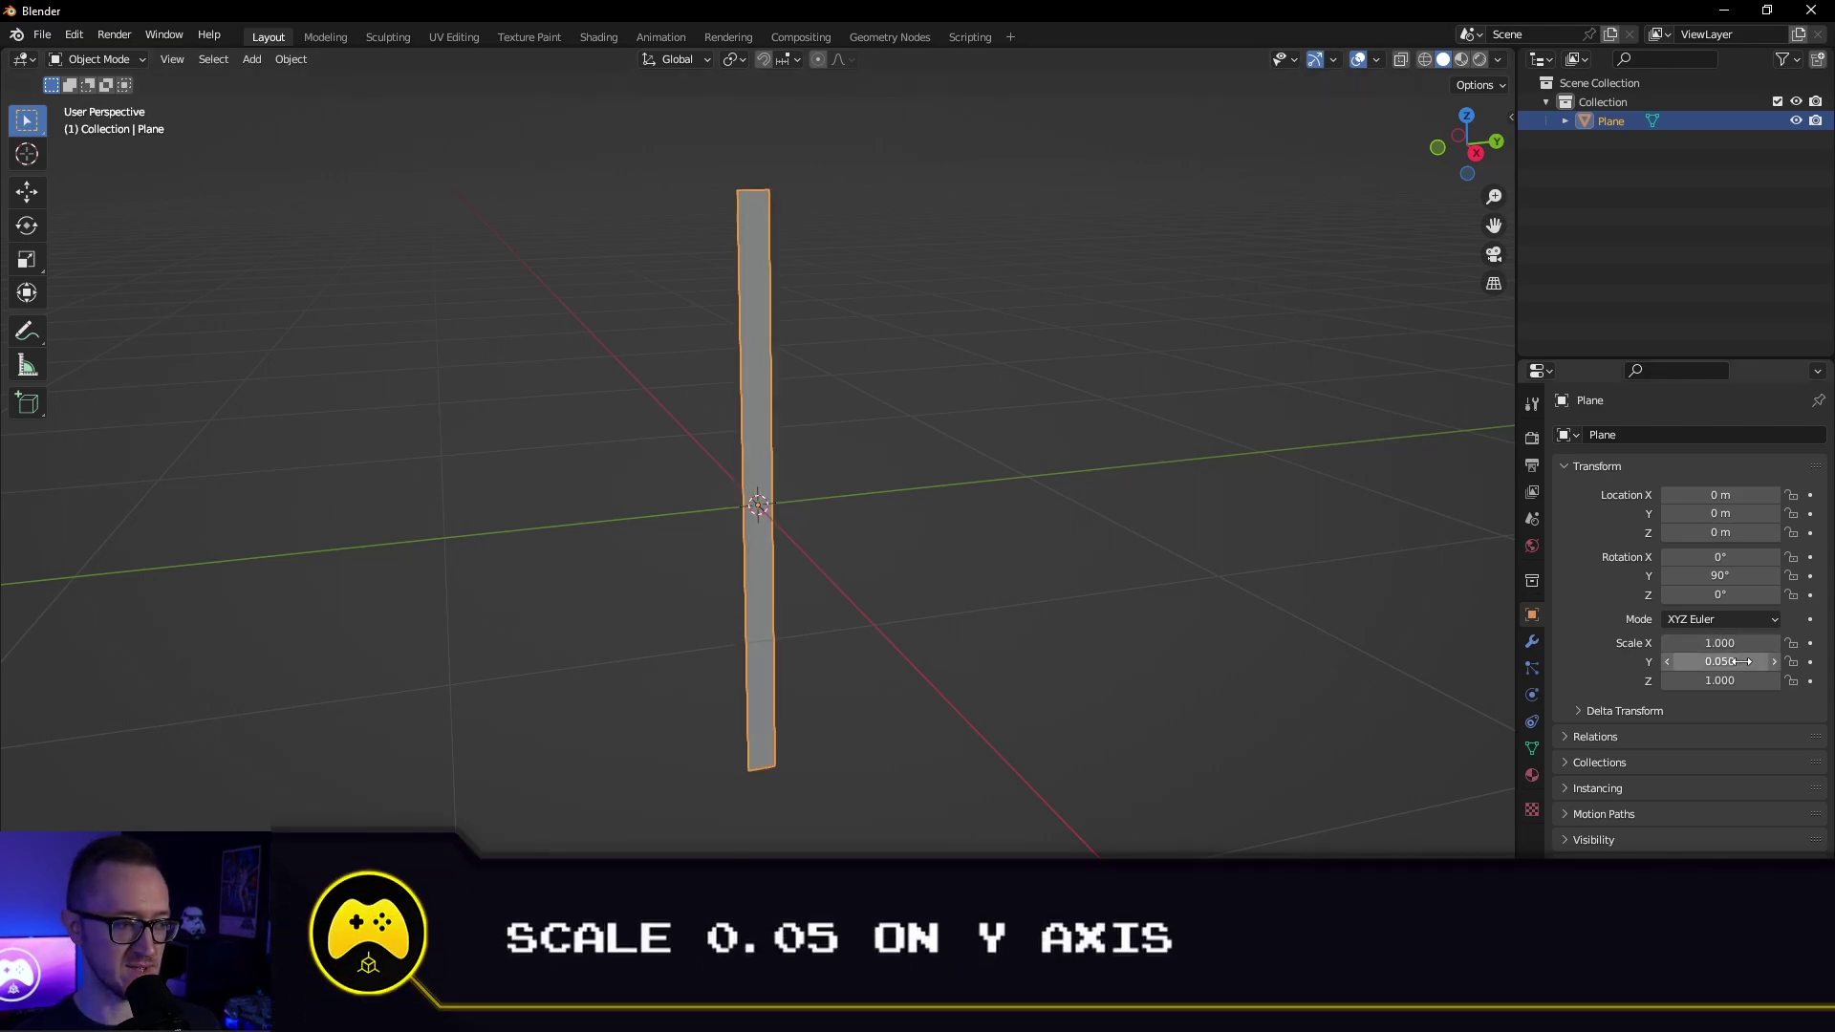
{"action": "scroll", "coordinate": [1361, 554], "scroll_direction": "down", "scroll_amount": 3}
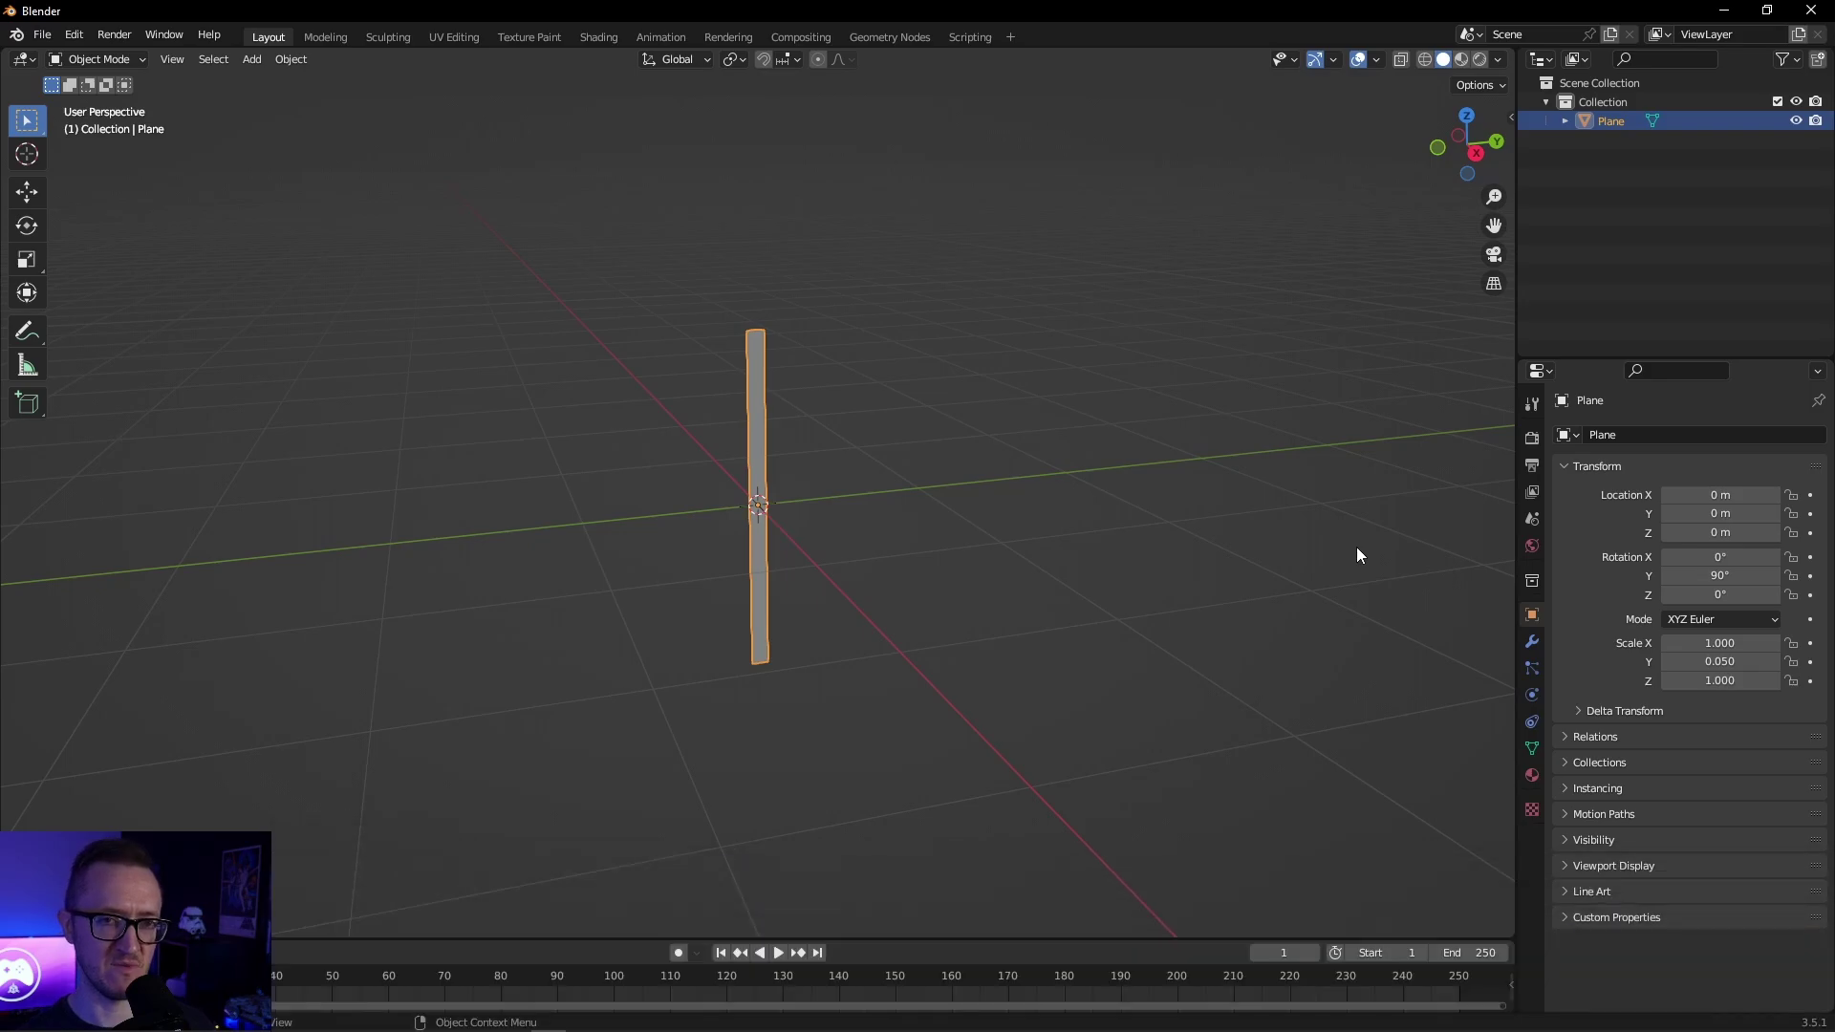
Raise the strip to Z location 1 m so its bottom rests on the grid.
{"action": "left_click", "coordinate": [1736, 535]}
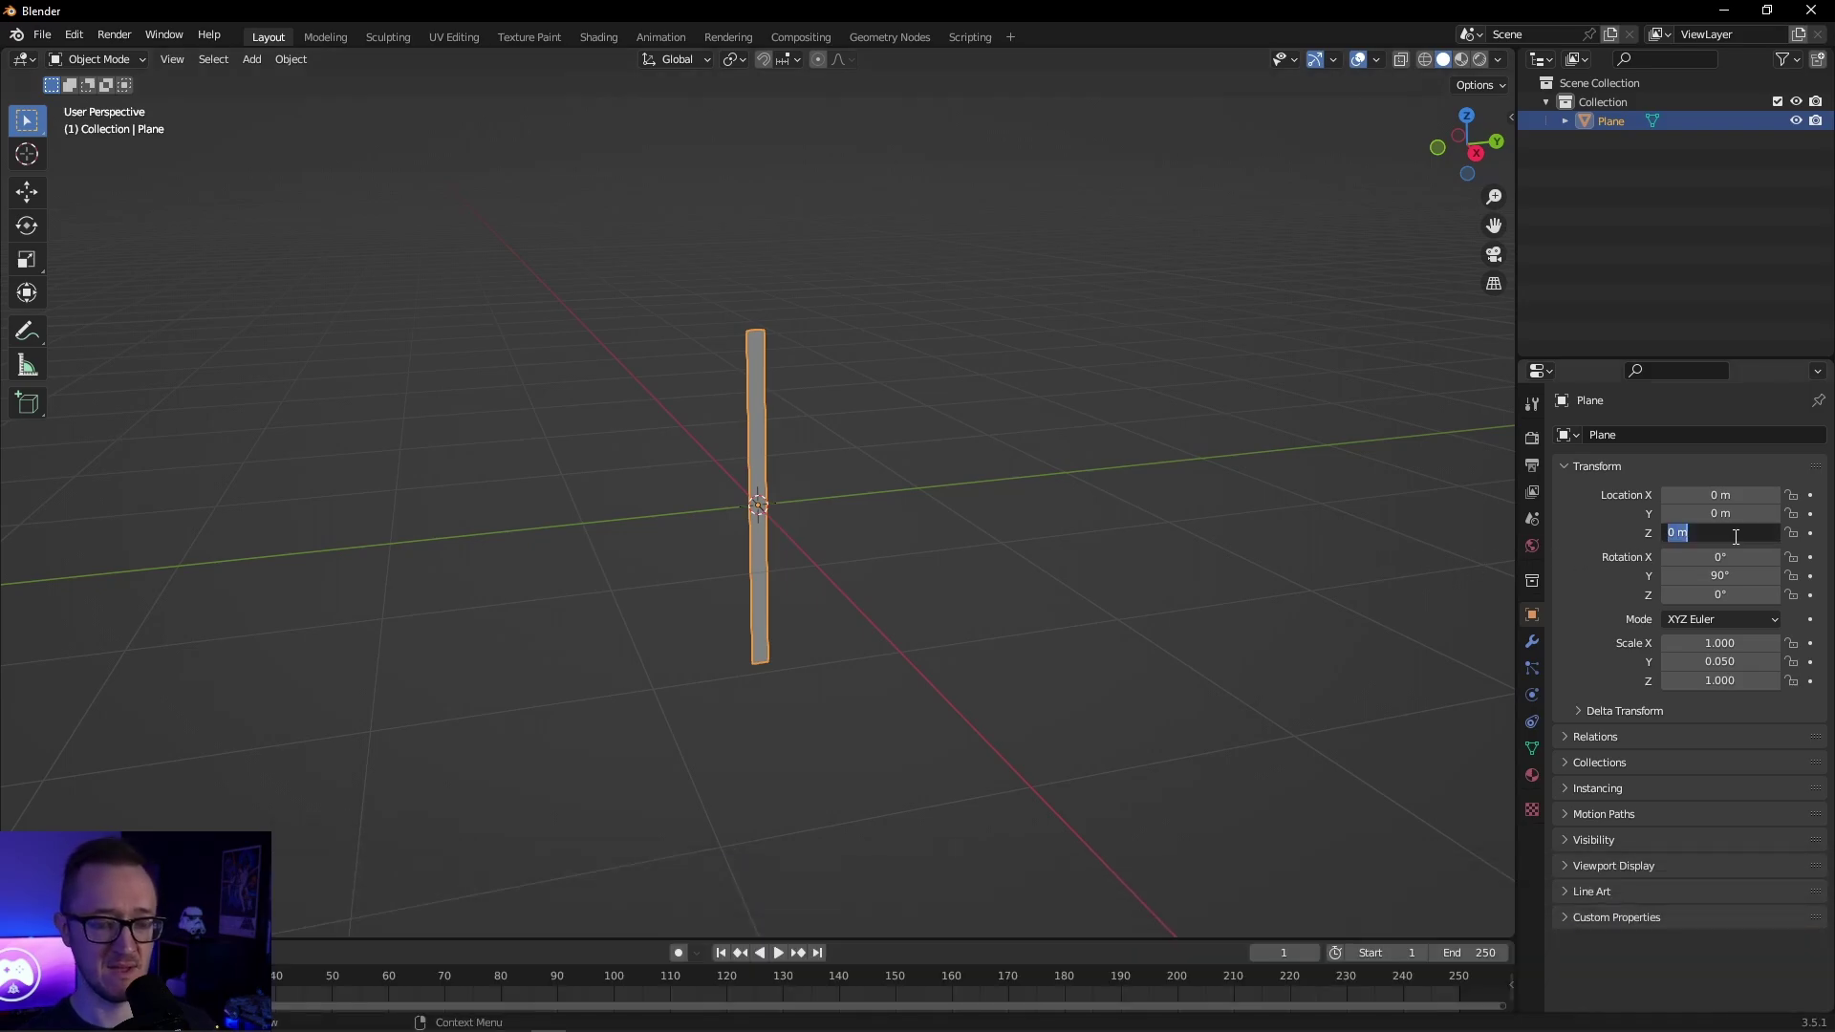
{"action": "type", "text": "1"}
{"action": "key", "text": "Return"}
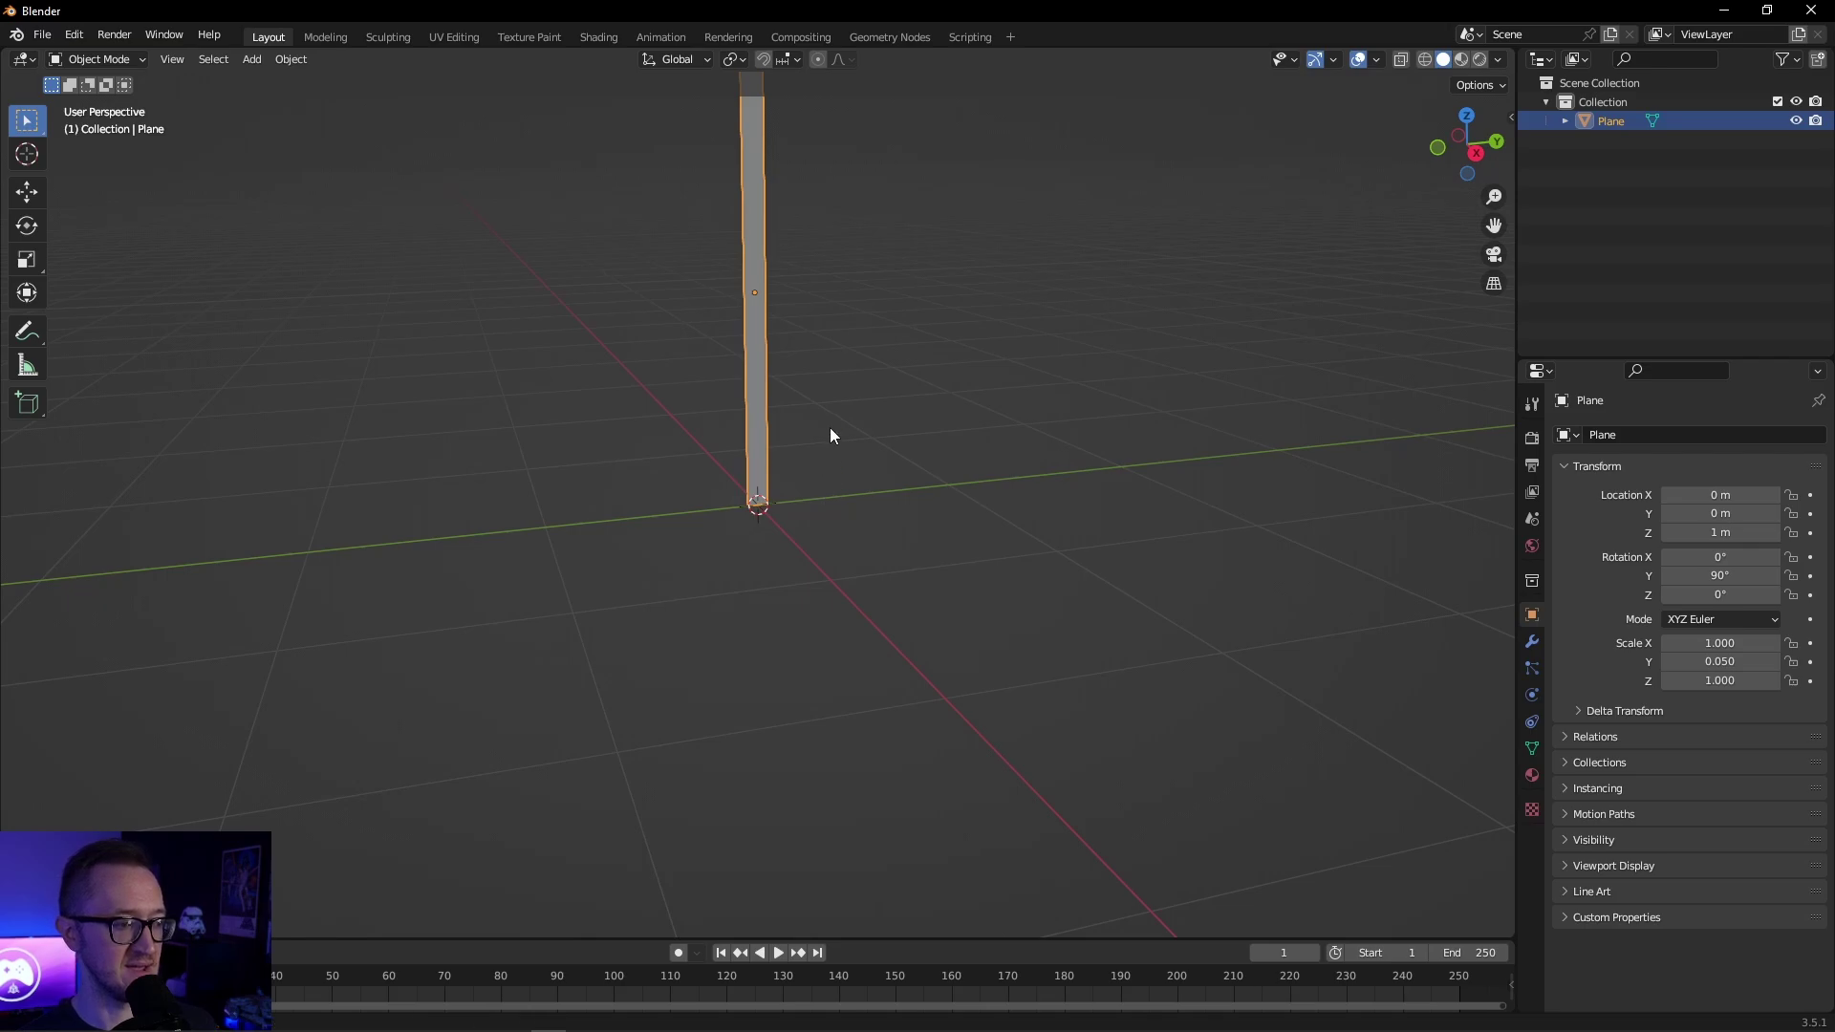
{"action": "middle_click_drag", "start_coordinate": [830, 427], "coordinate": [845, 623]}
{"action": "scroll", "coordinate": [845, 627], "scroll_direction": "up", "scroll_amount": 1}
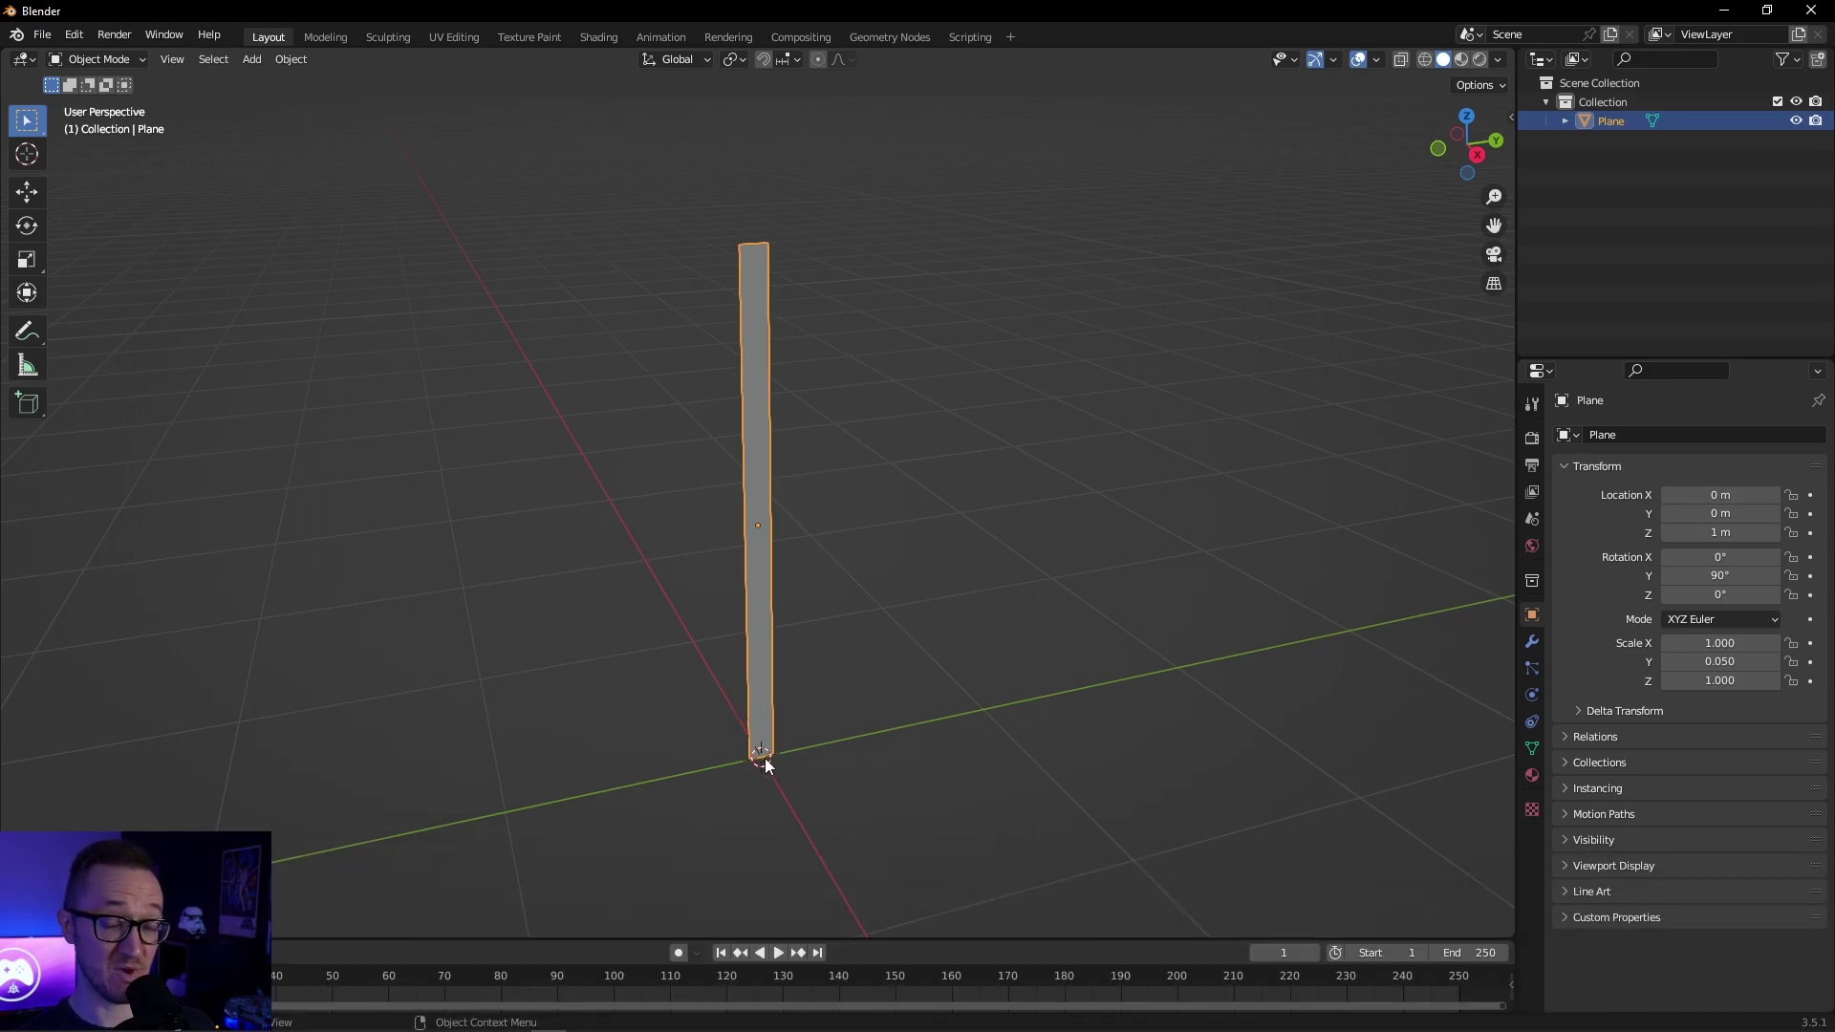
Set the strip's origin to the 3D cursor at its base.
{"action": "right_click", "coordinate": [757, 552]}
{"action": "mouse_move", "coordinate": [744, 638]}
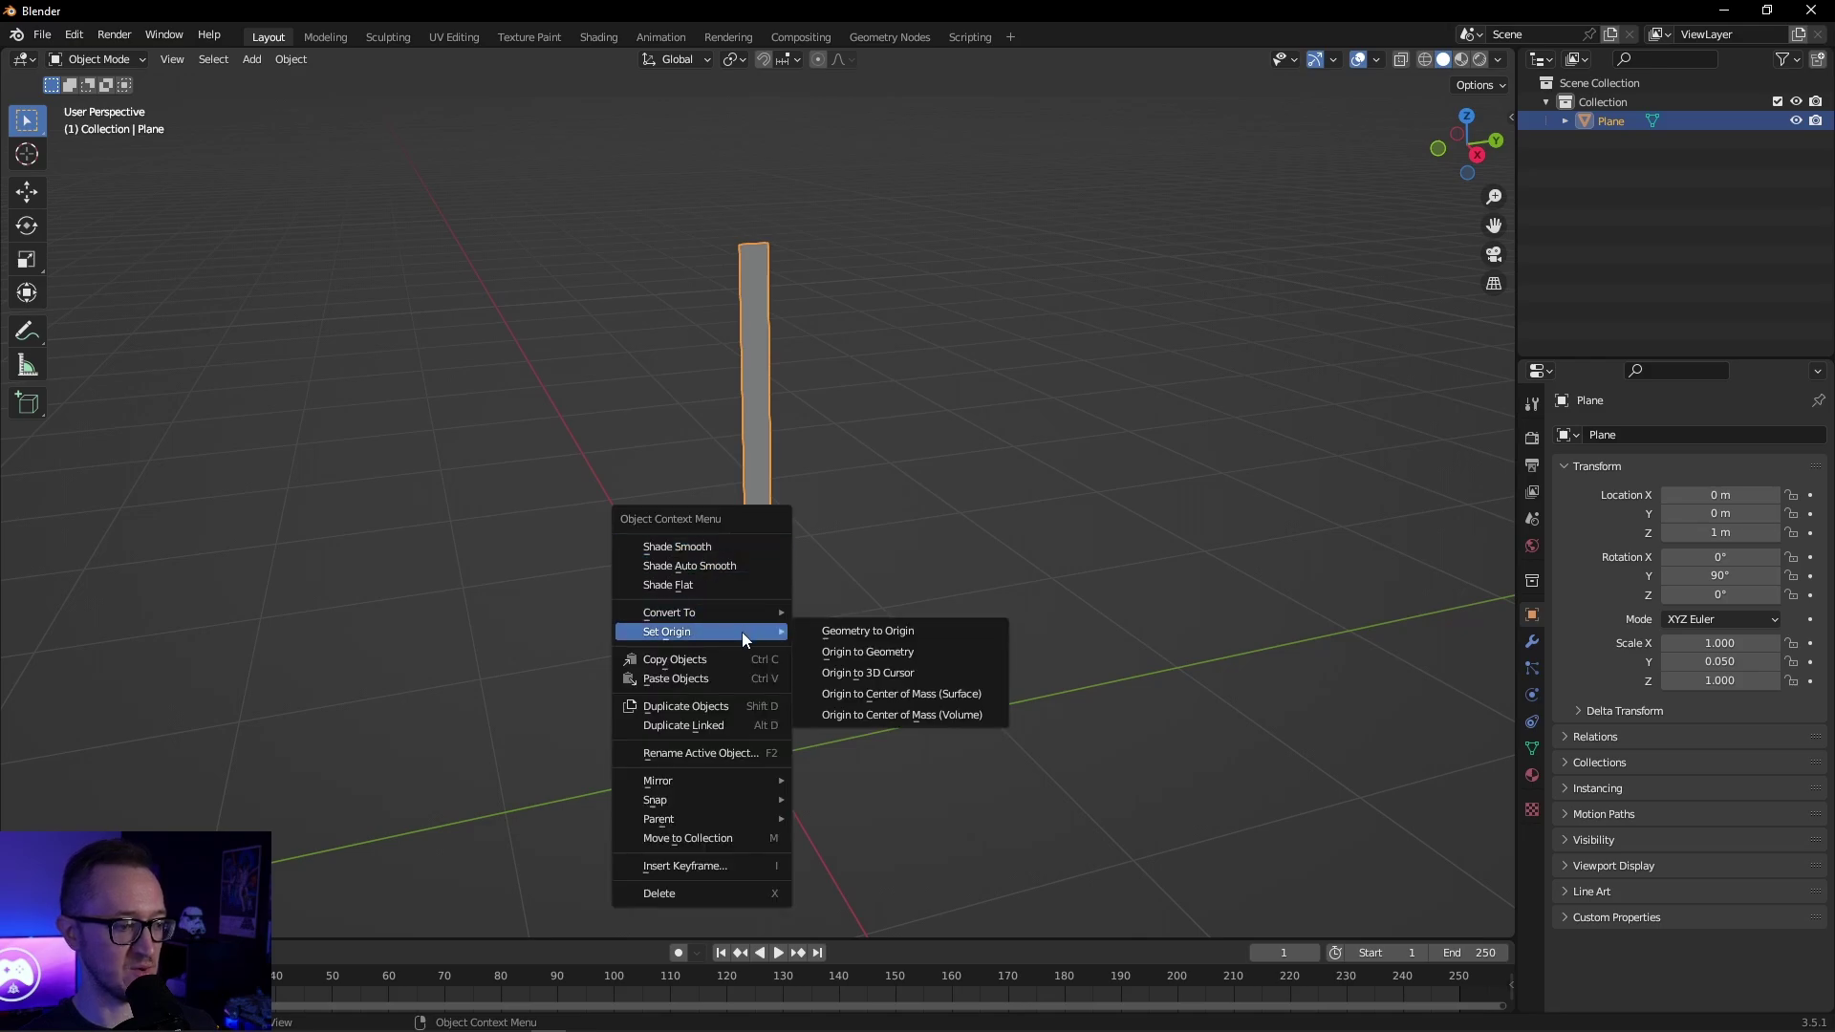
{"action": "left_click", "coordinate": [845, 675]}
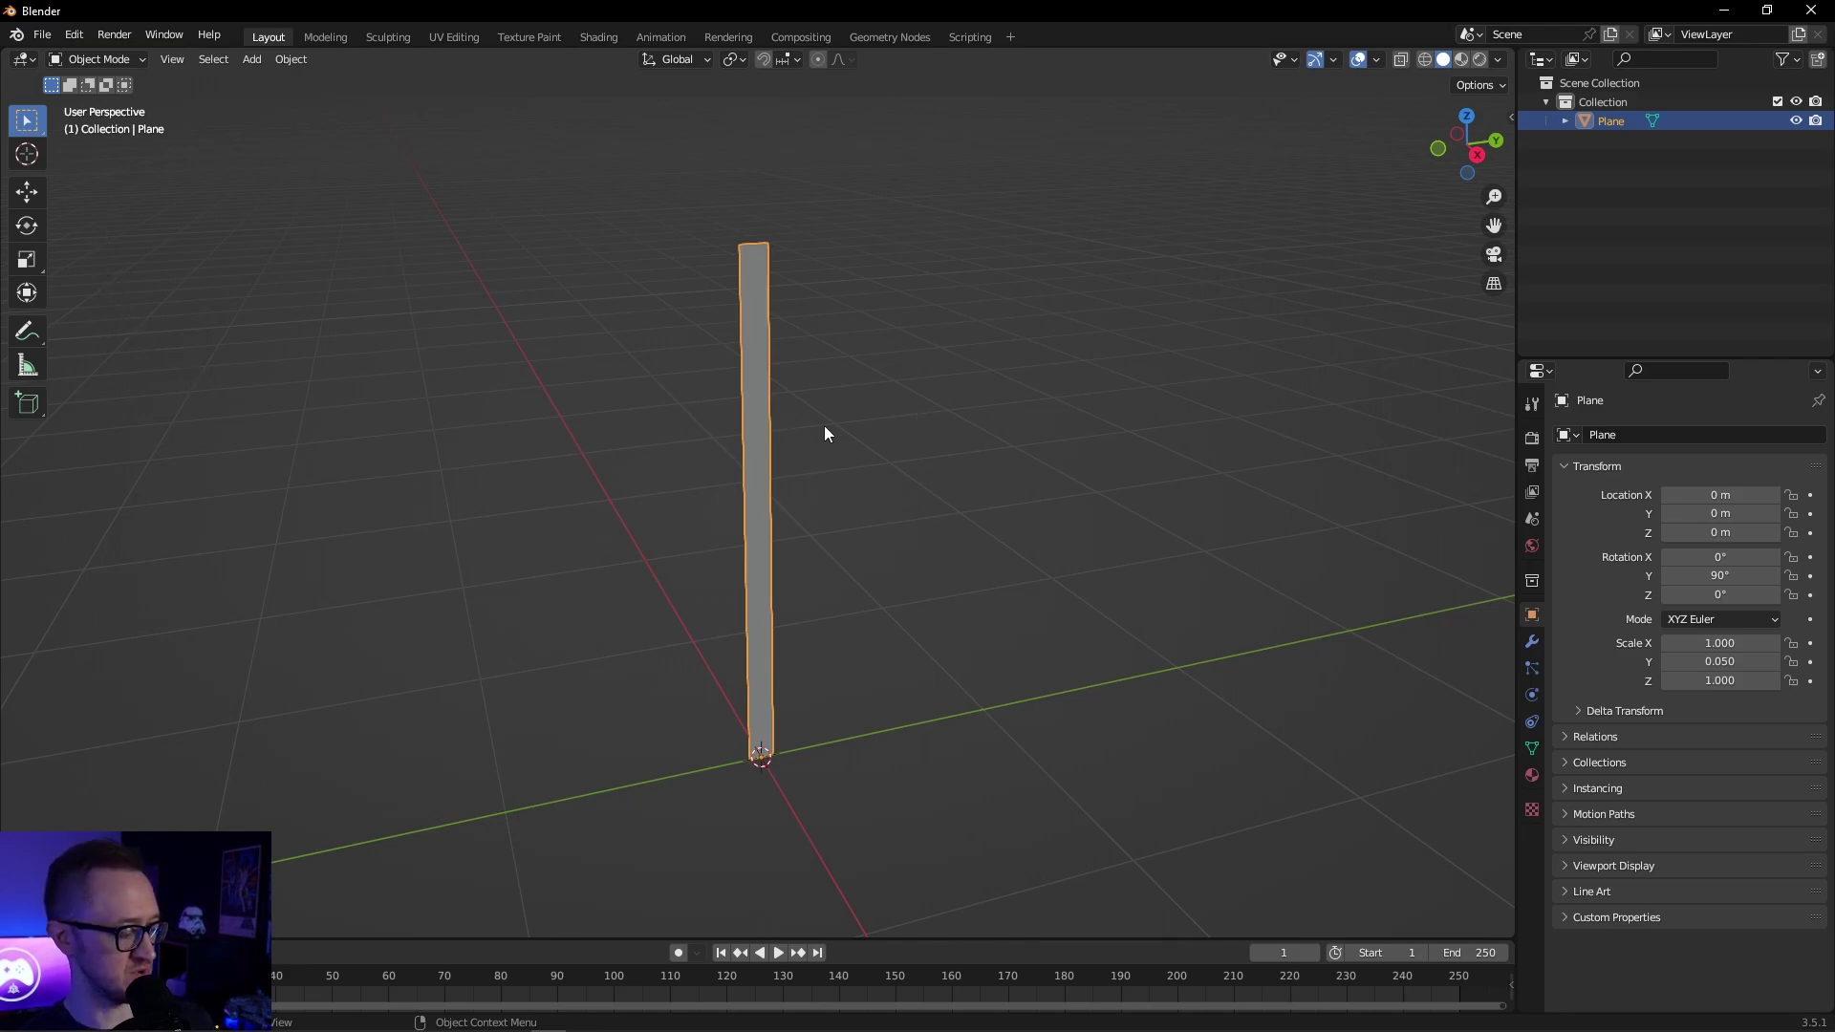
In Edit Mode, add six horizontal loop cuts along the strip, packed closer toward the tip.
{"action": "key", "text": "Tab"}
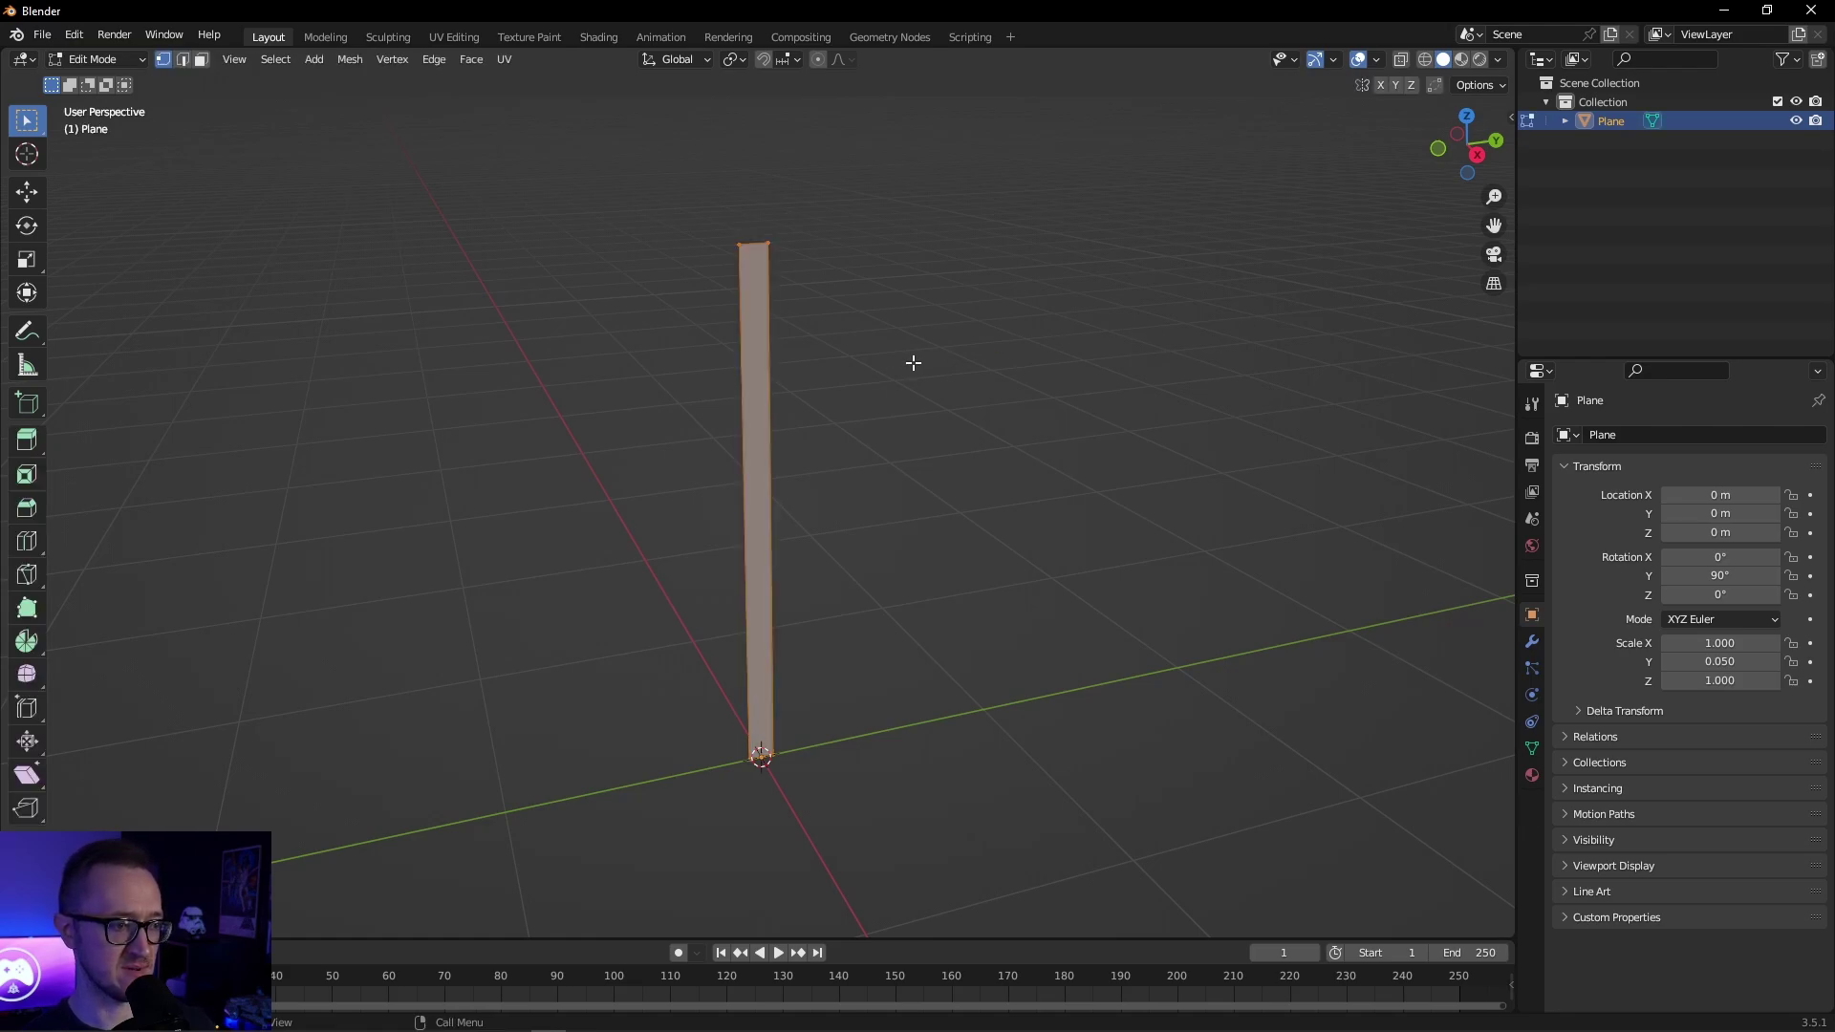
{"action": "left_click", "coordinate": [26, 543]}
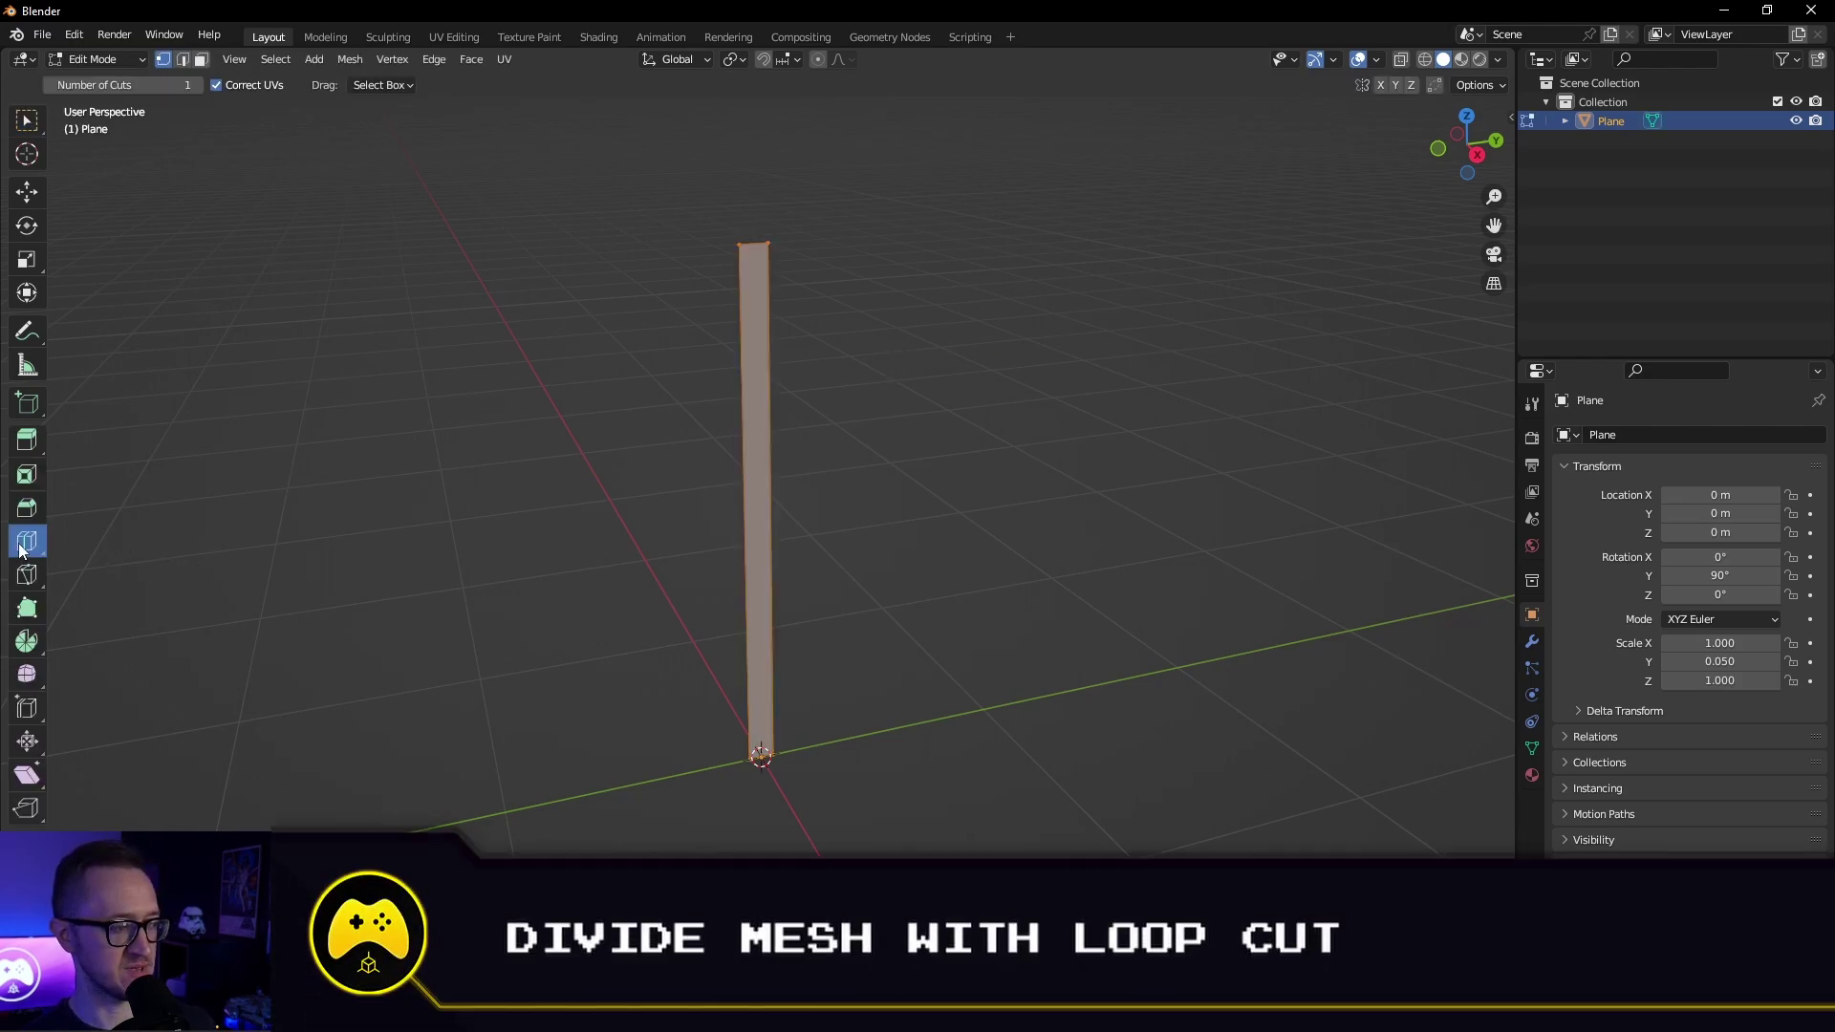
{"action": "left_click", "coordinate": [762, 525]}
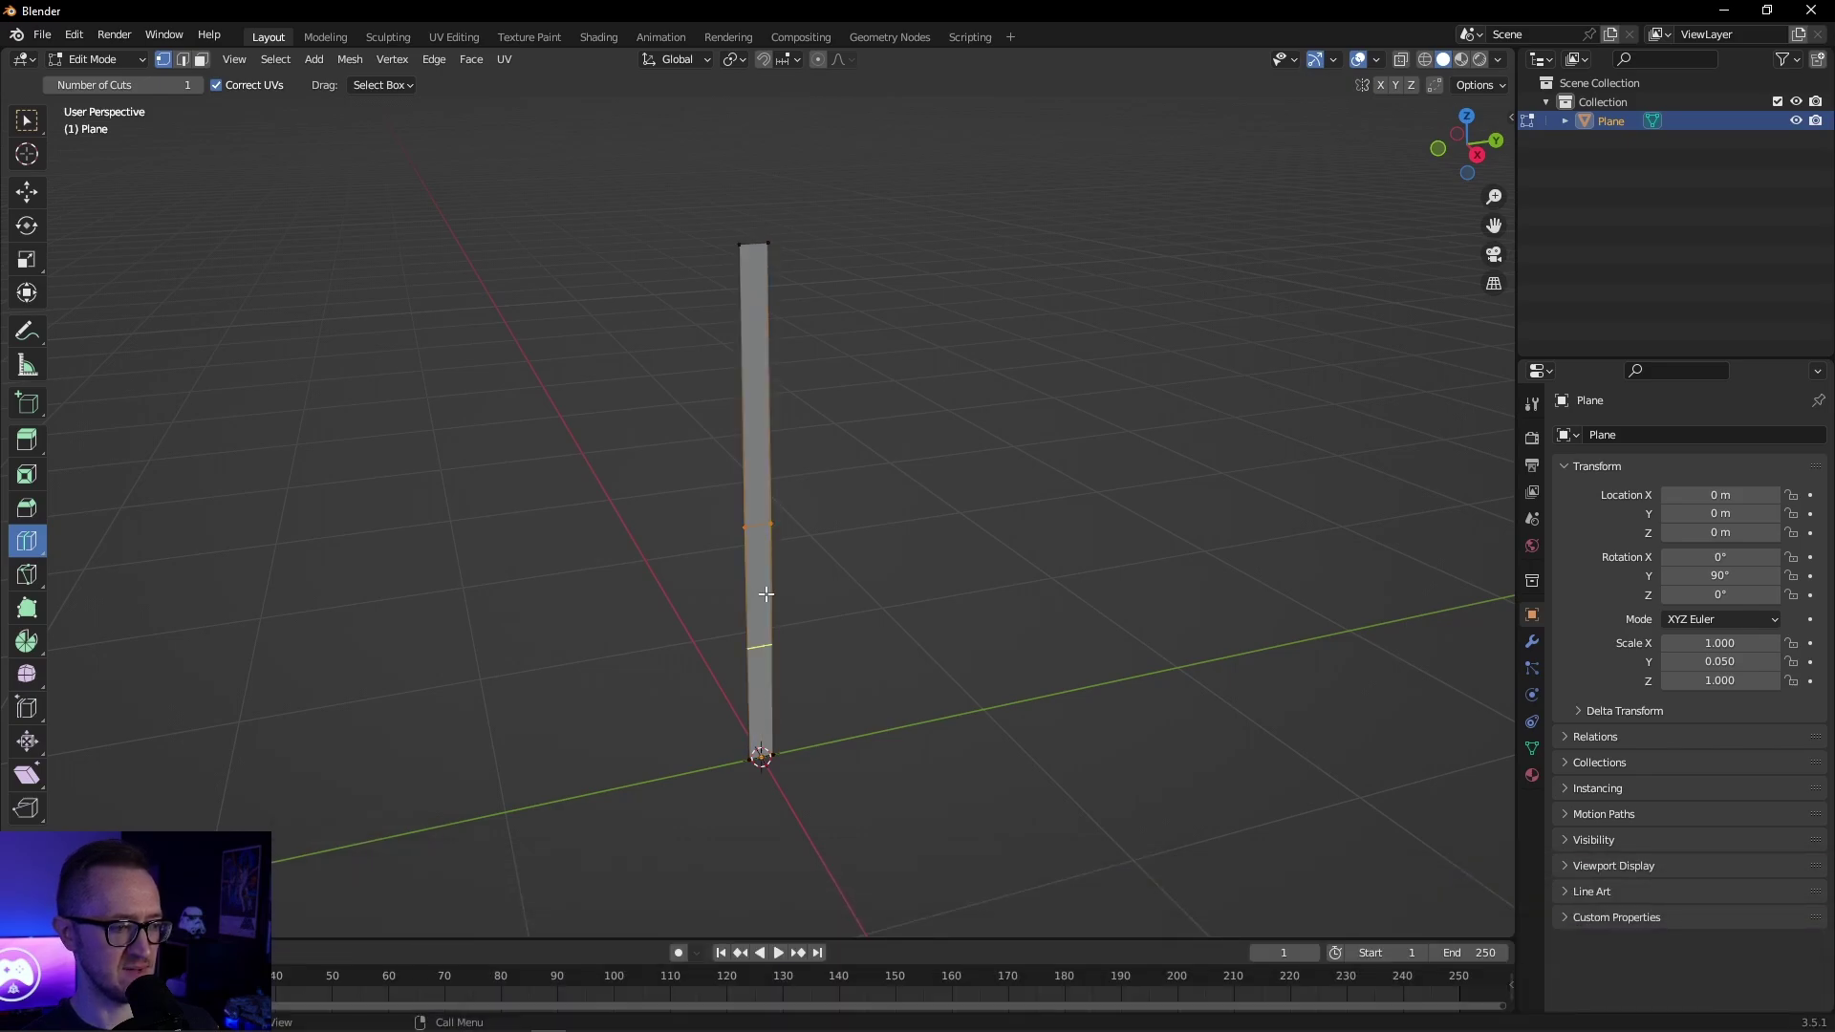
{"action": "left_click", "coordinate": [758, 432]}
{"action": "left_click", "coordinate": [758, 339]}
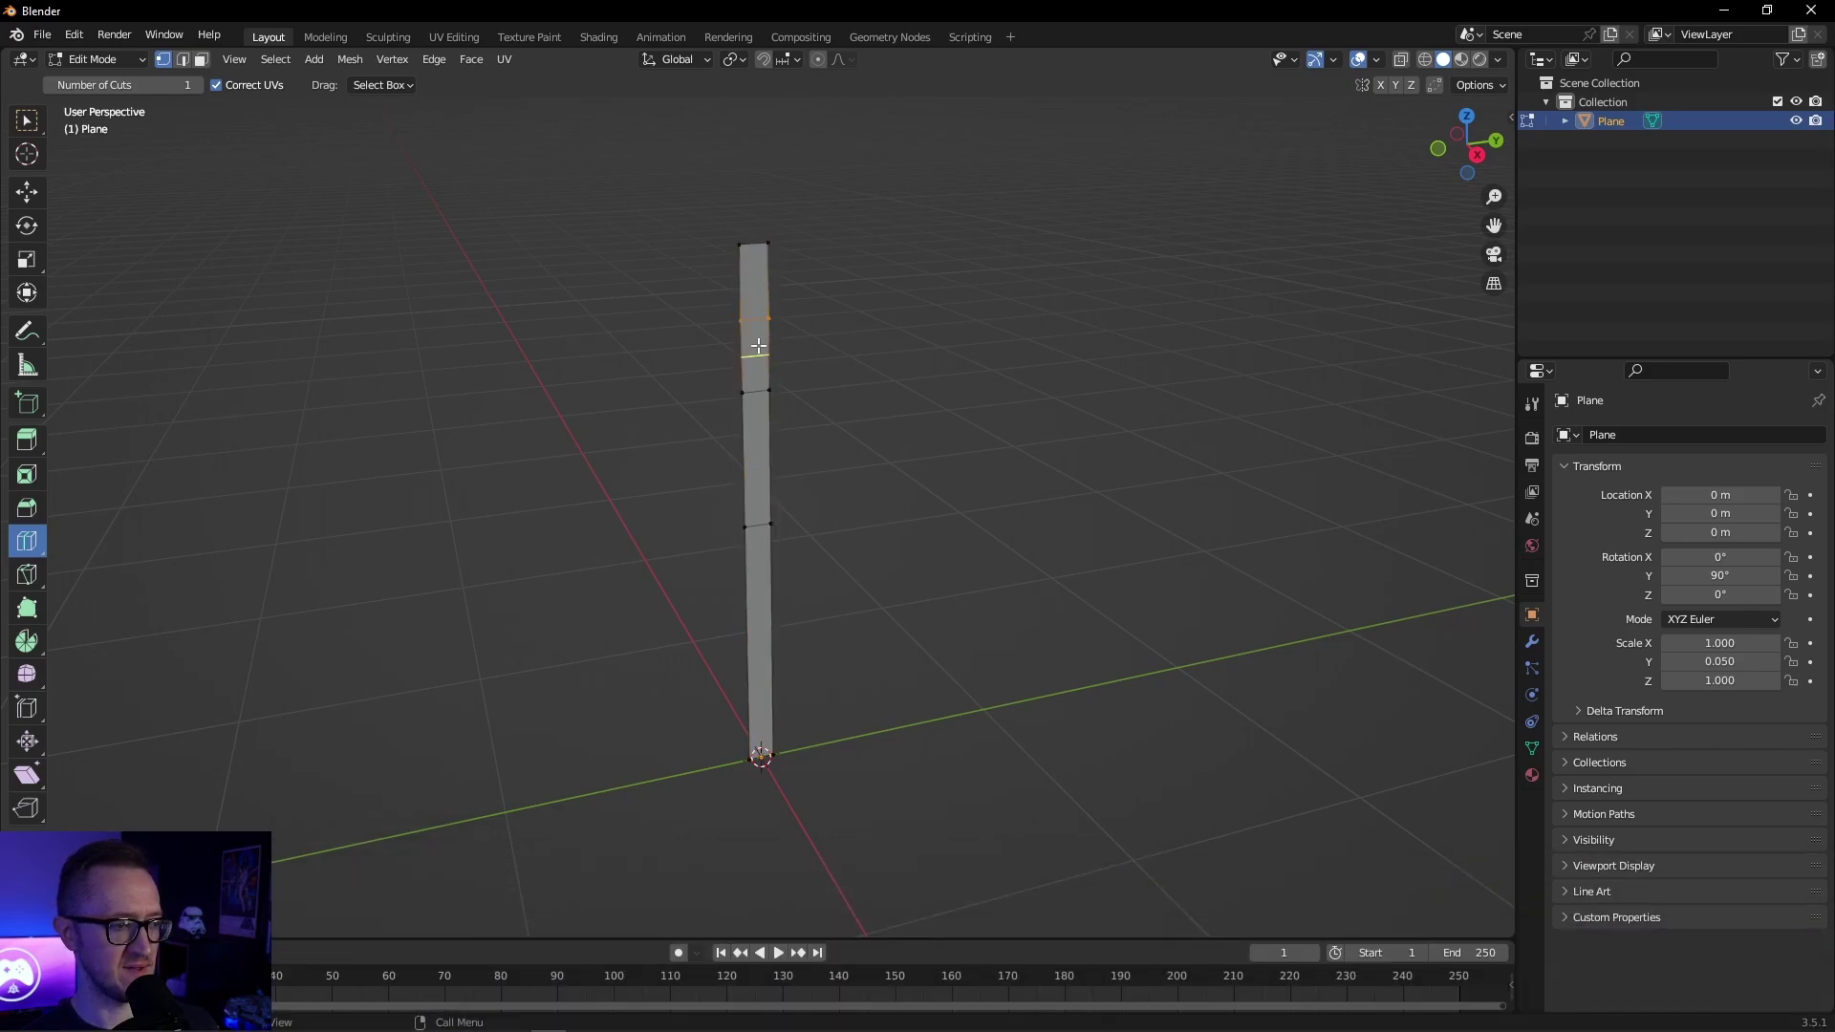
{"action": "left_click", "coordinate": [757, 282]}
{"action": "left_click", "coordinate": [757, 261]}
{"action": "left_click", "coordinate": [761, 645]}
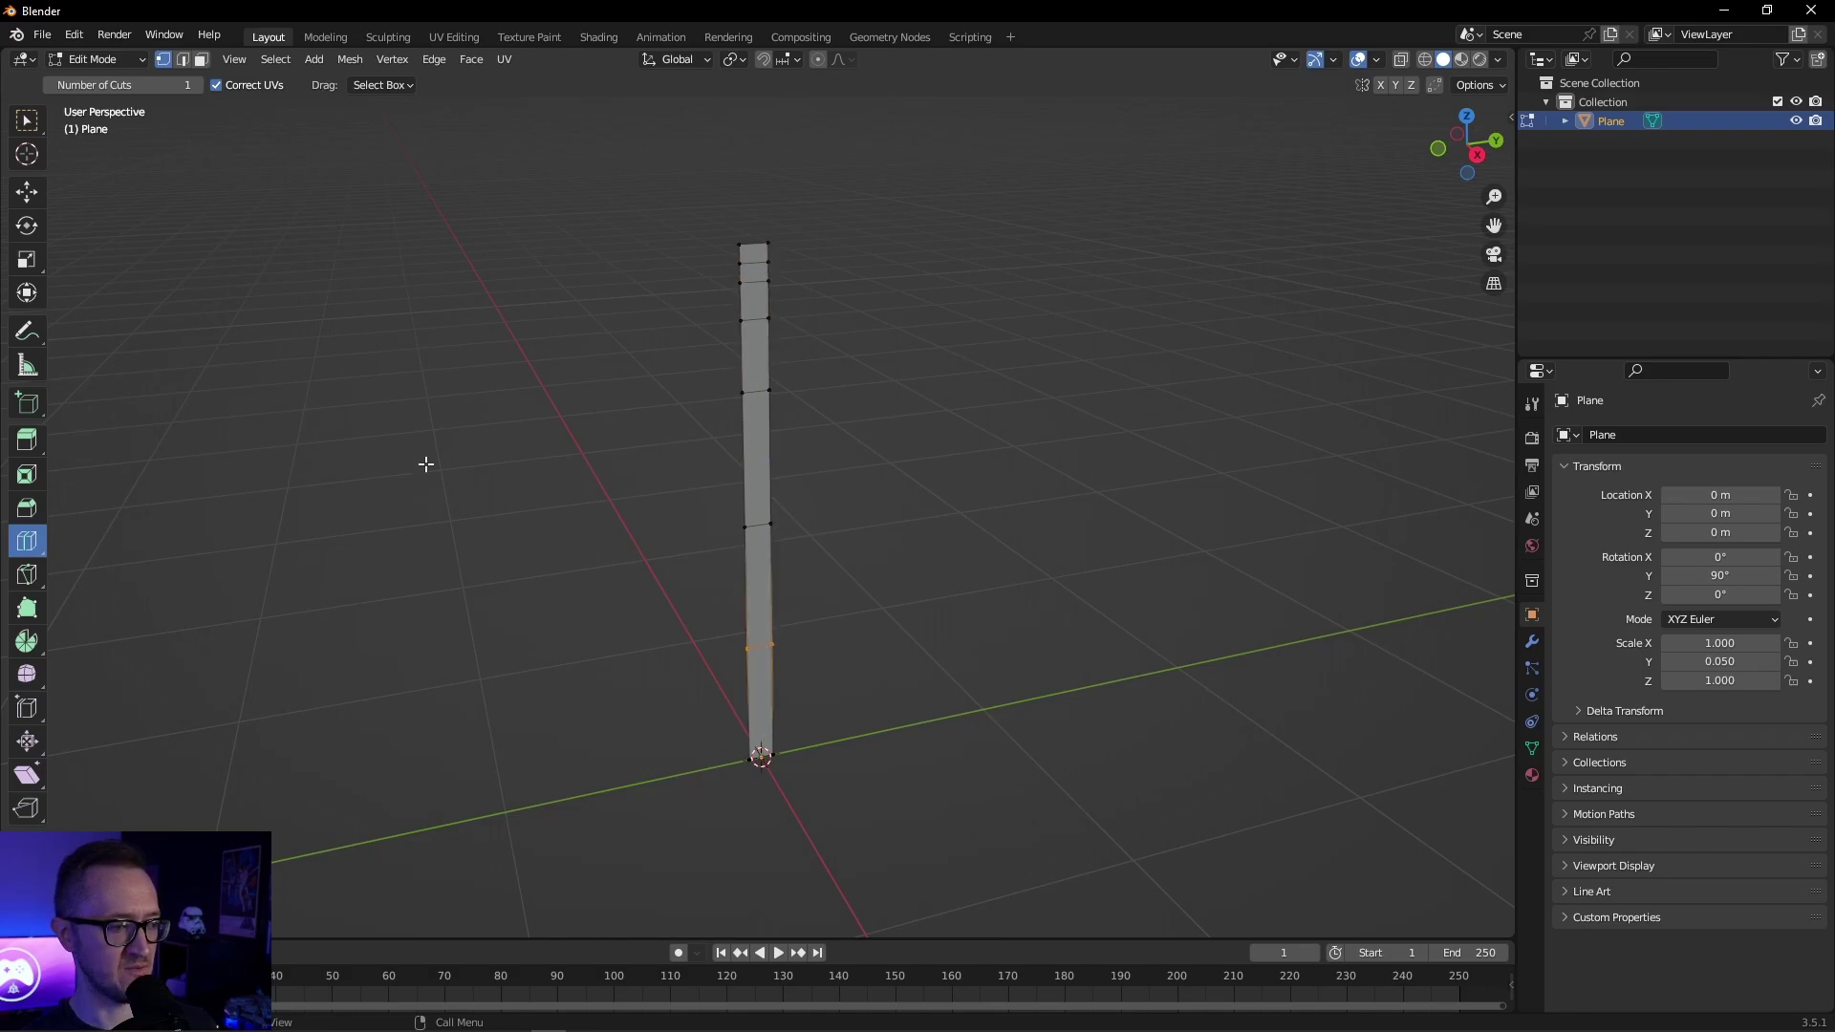
{"action": "middle_click_drag", "start_coordinate": [473, 502], "coordinate": [525, 492]}
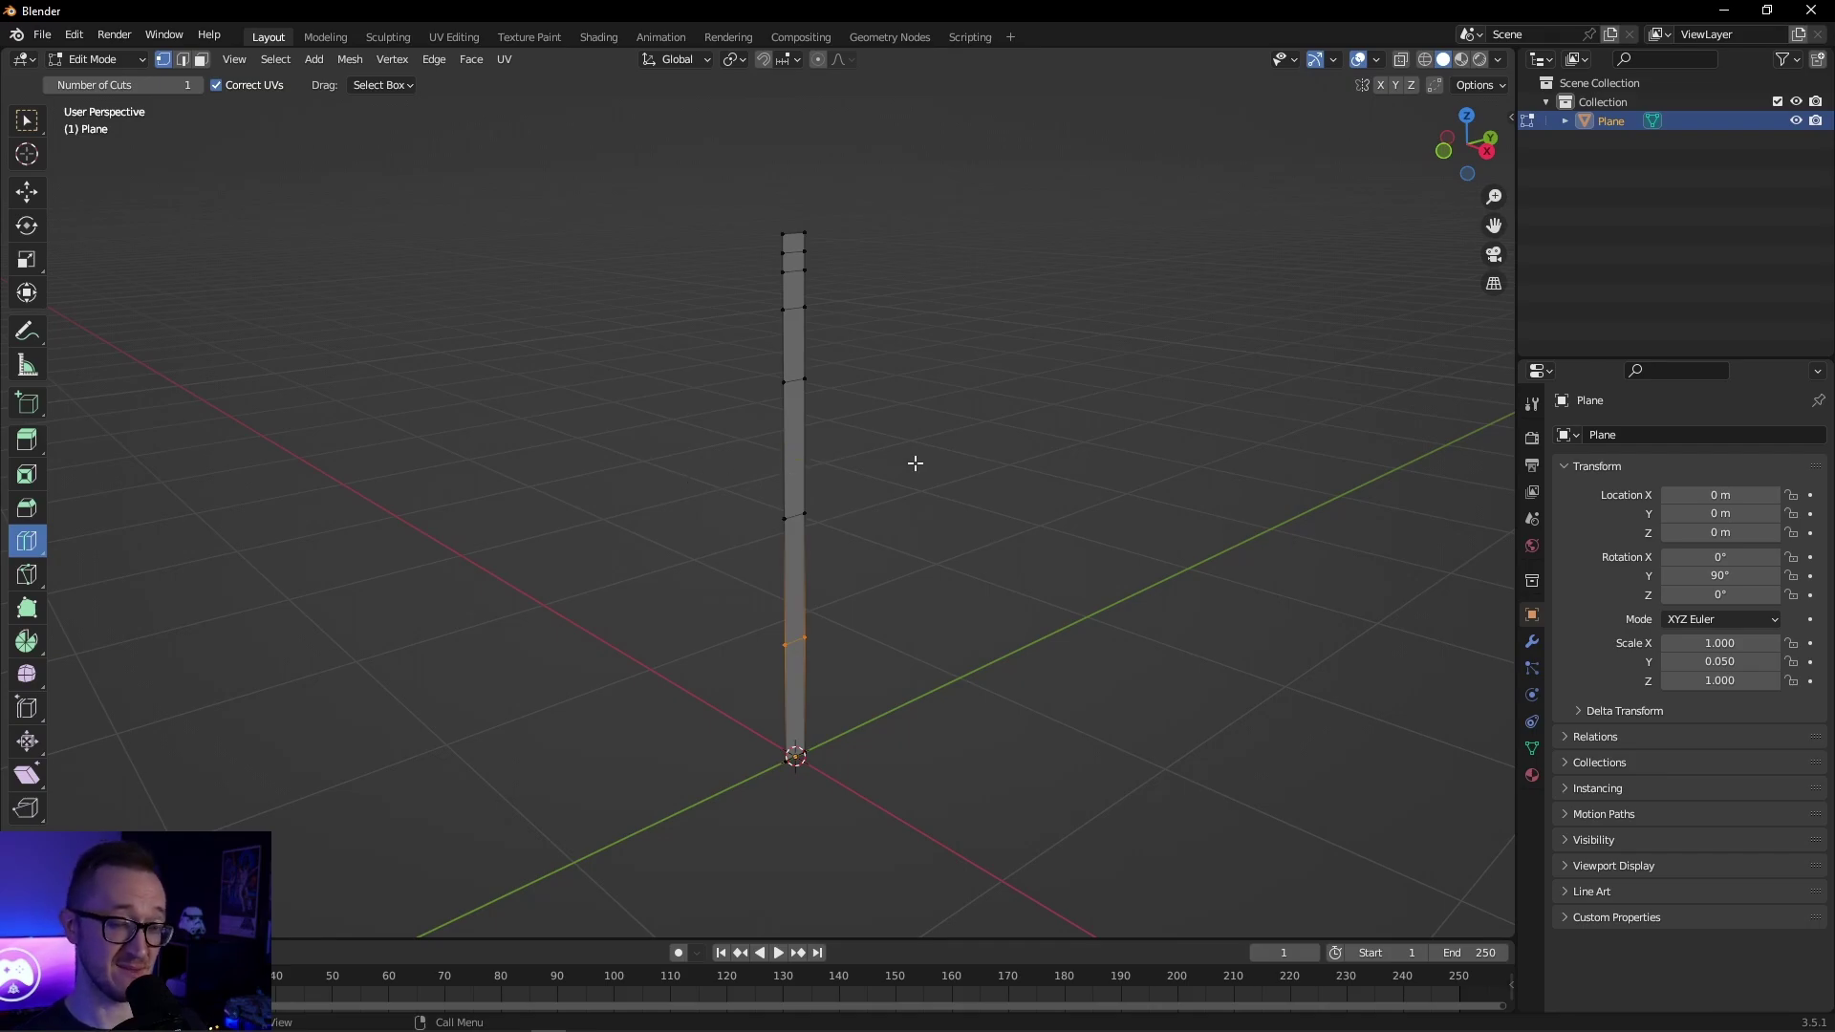
Select the edge loop higher up the blade and scale it narrower.
{"action": "key", "text": "w"}
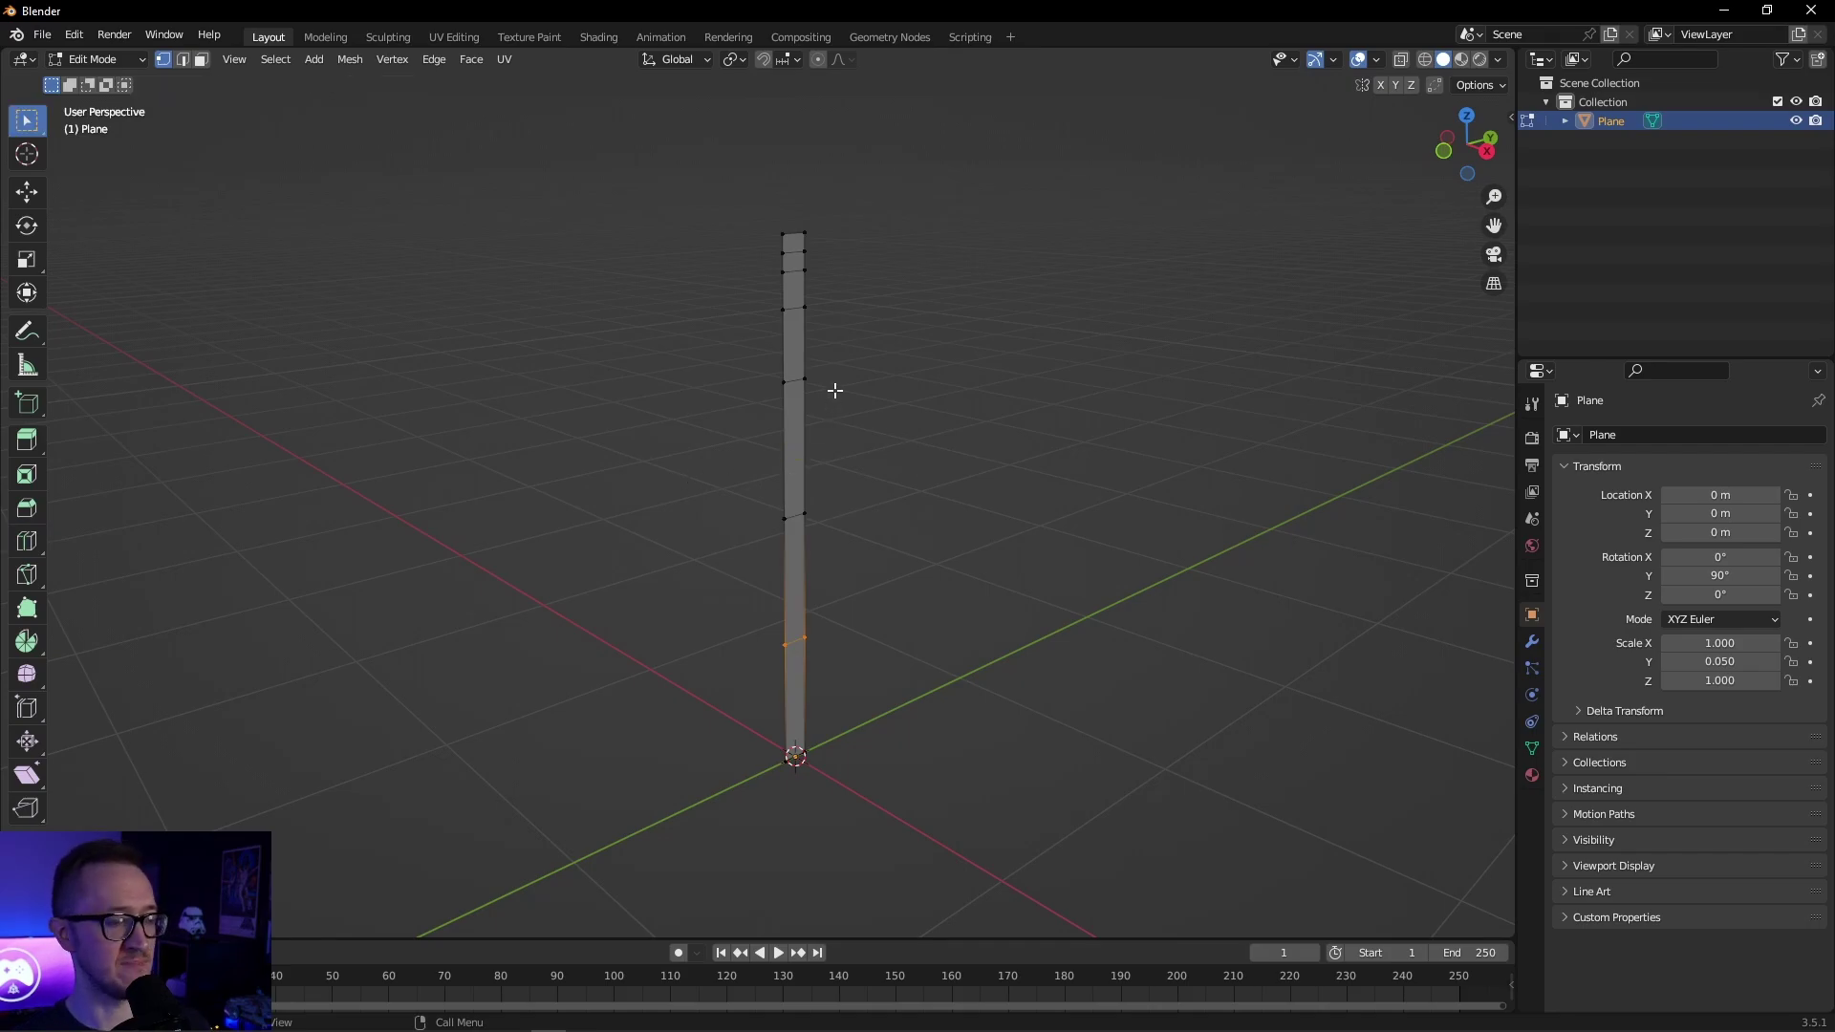
{"action": "left_click", "coordinate": [799, 516]}
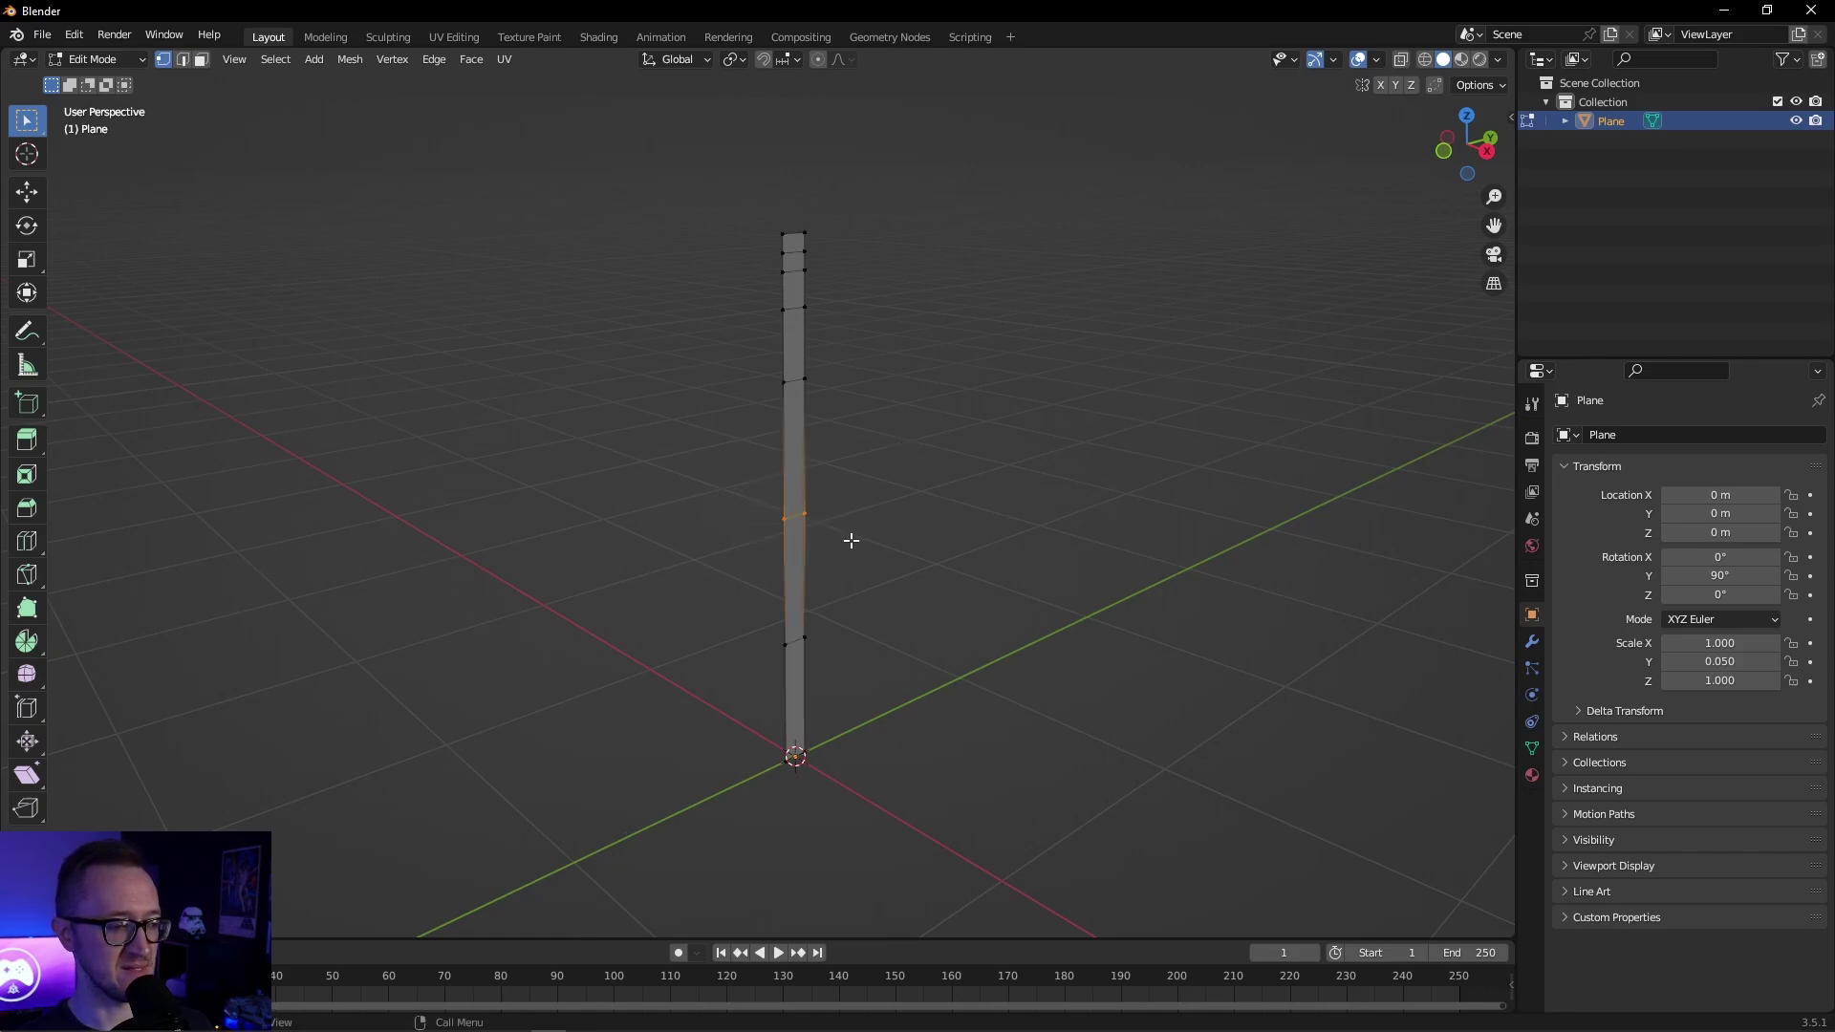
{"action": "middle_click_drag", "start_coordinate": [889, 458], "coordinate": [860, 462]}
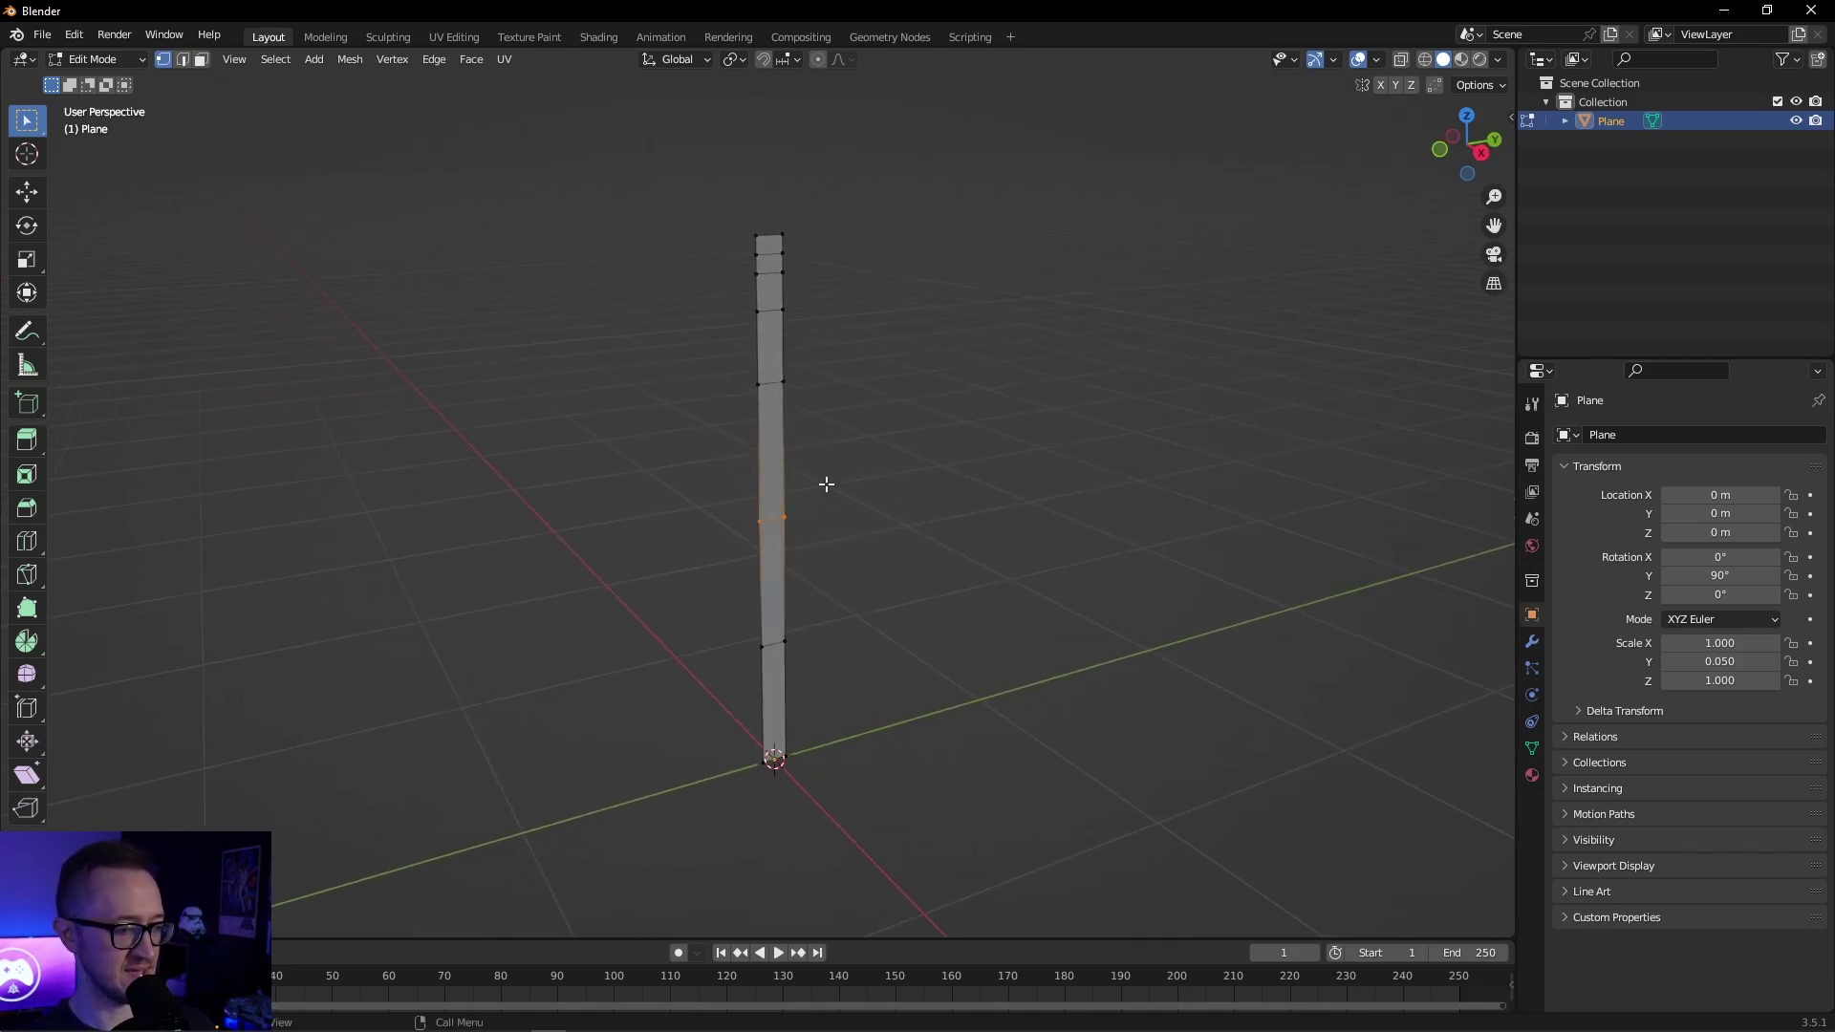
{"action": "key", "text": "s"}
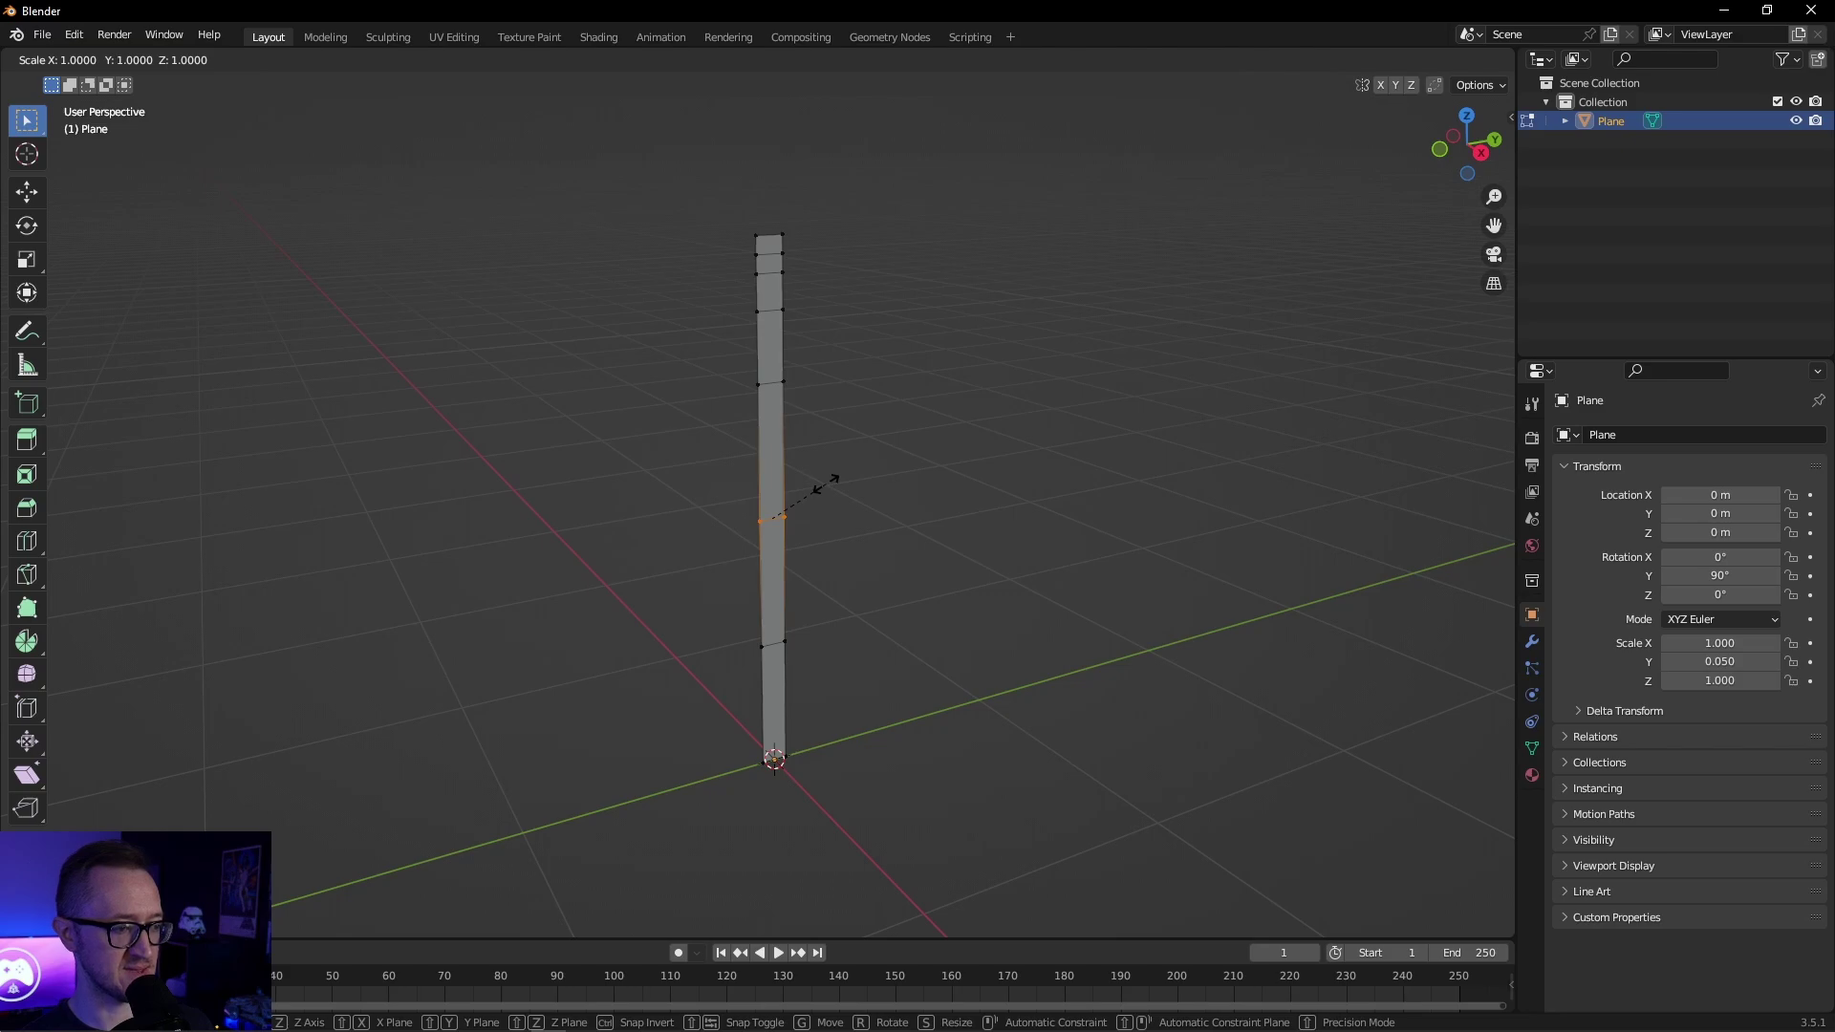
{"action": "right_click", "coordinate": [799, 484]}
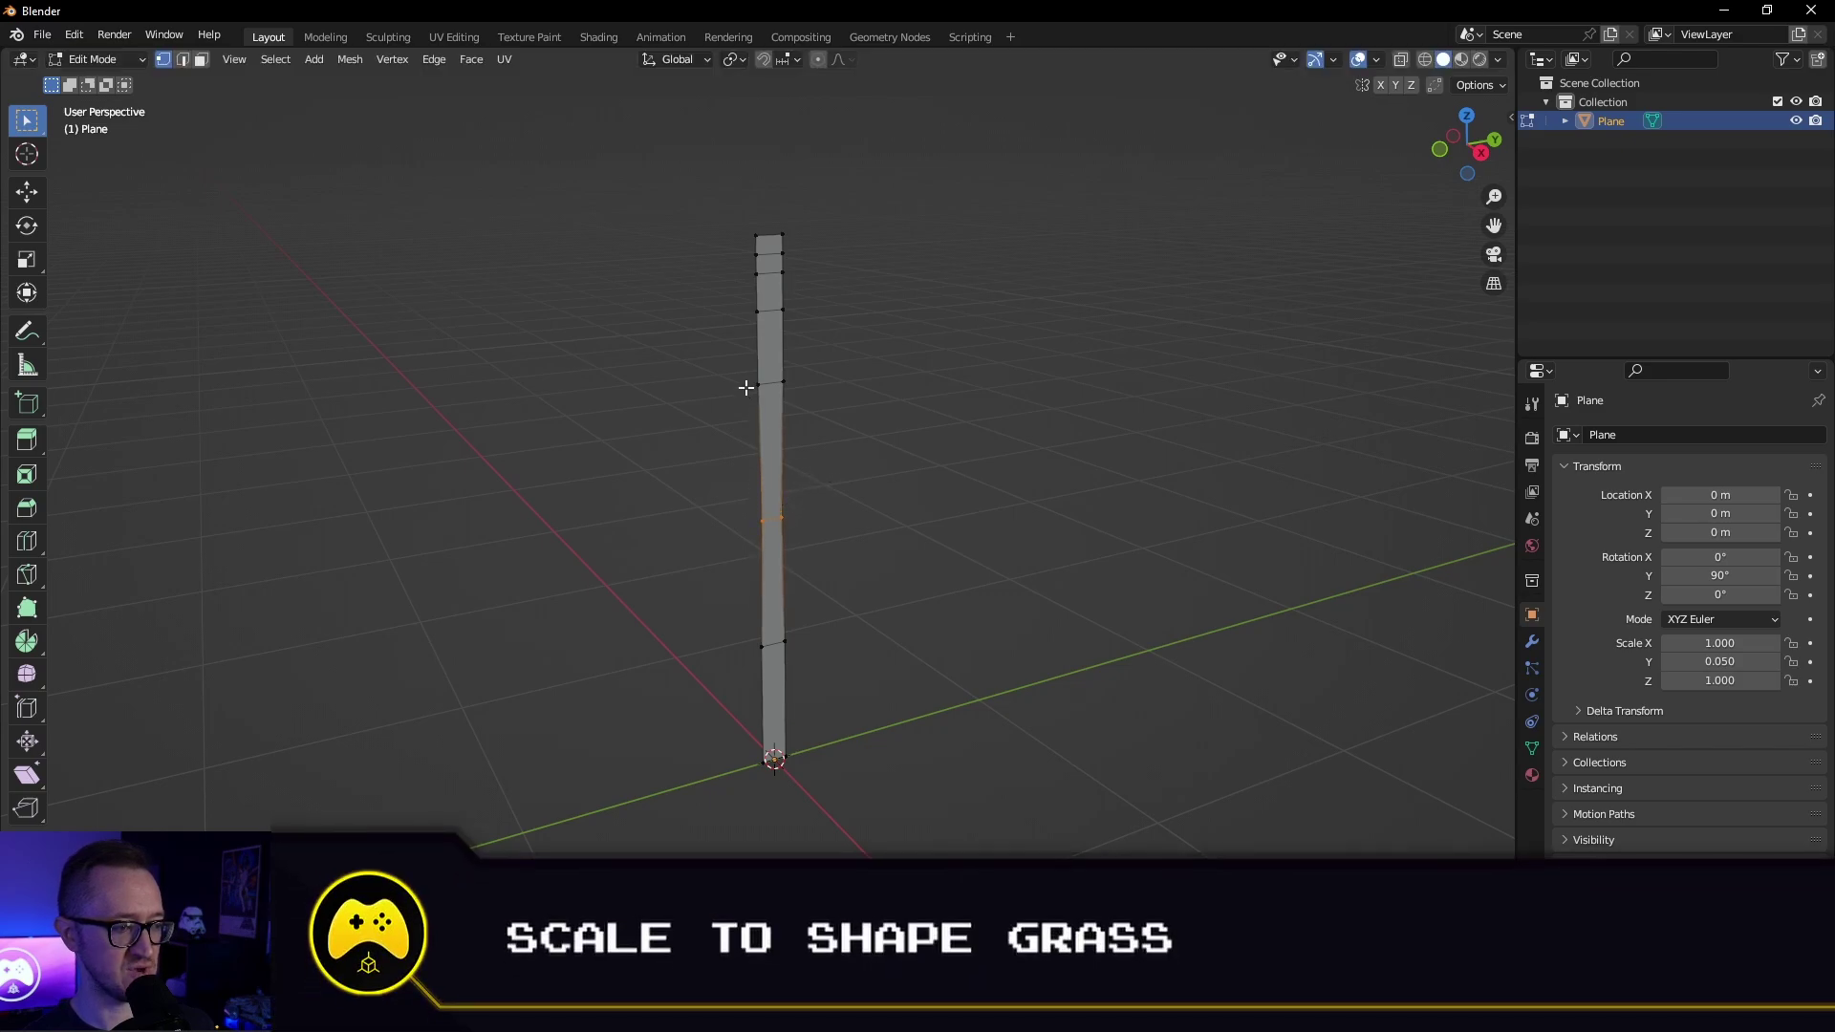
{"action": "left_click", "coordinate": [771, 384]}
{"action": "key", "text": "s"}
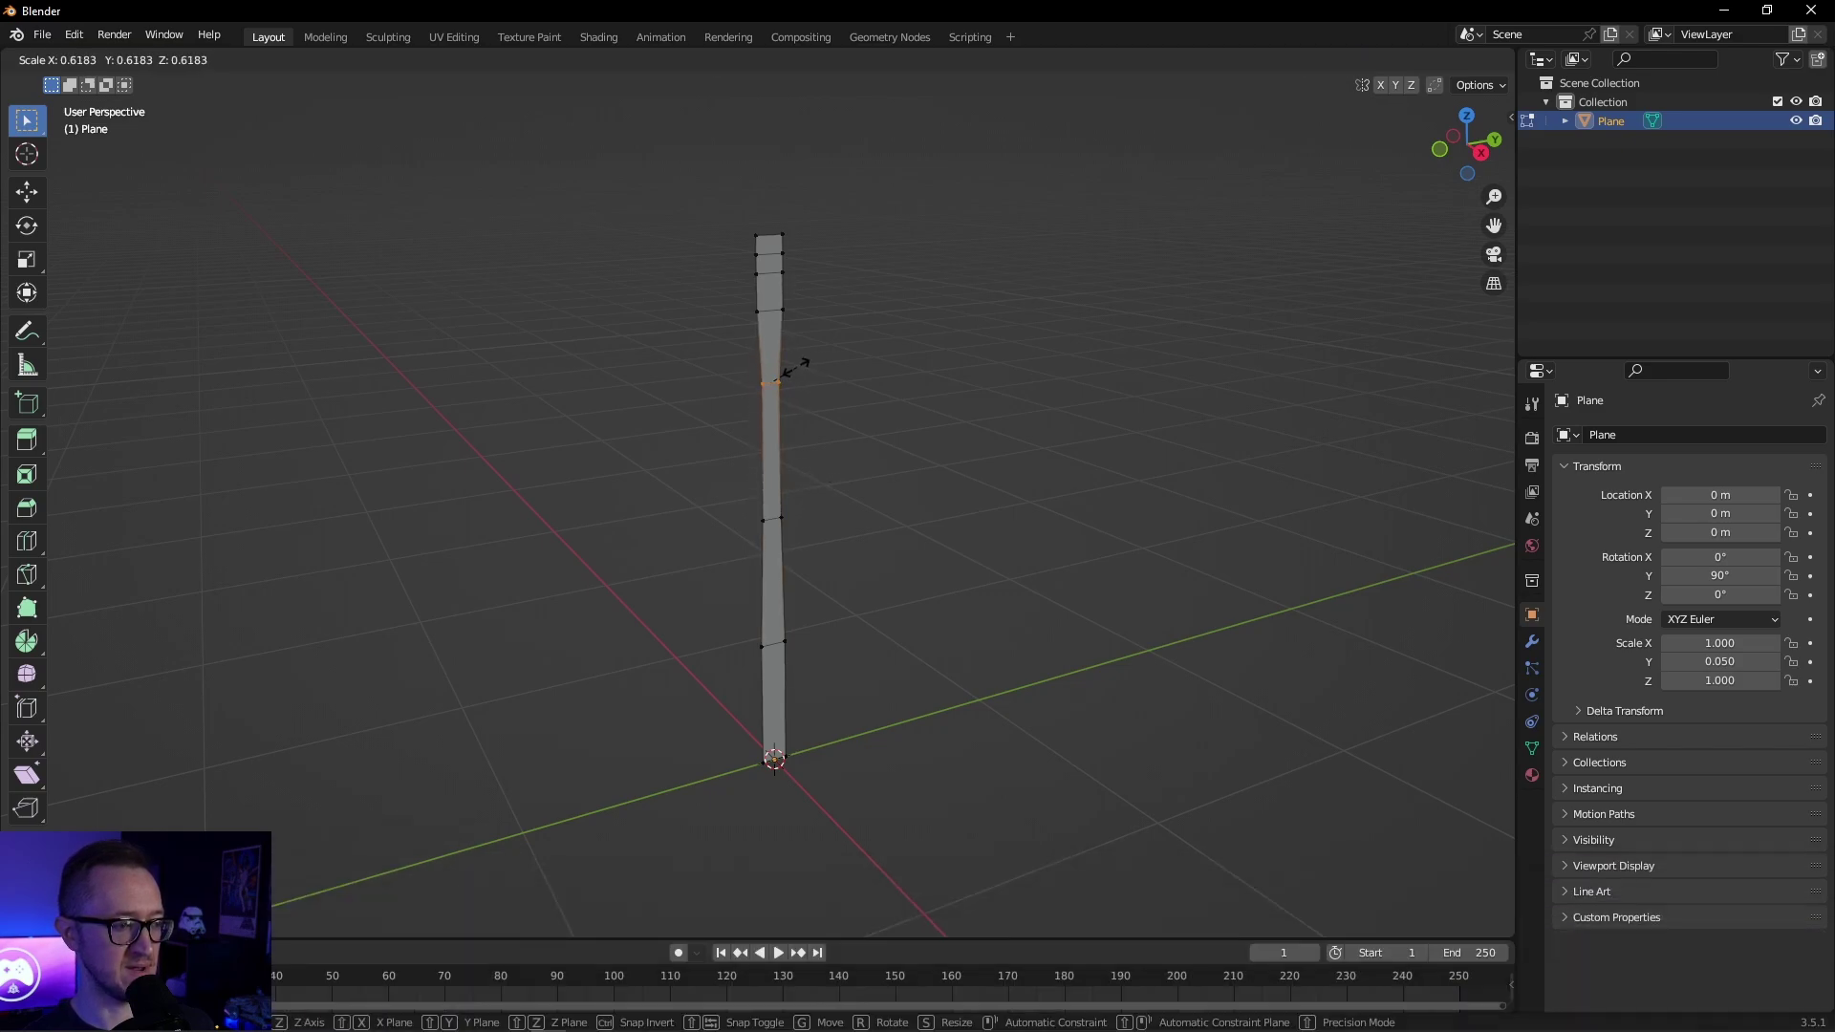
{"action": "left_click", "coordinate": [795, 367]}
Scale the next edge loop and the top edge progressively narrower toward the tip.
{"action": "left_click", "coordinate": [770, 311]}
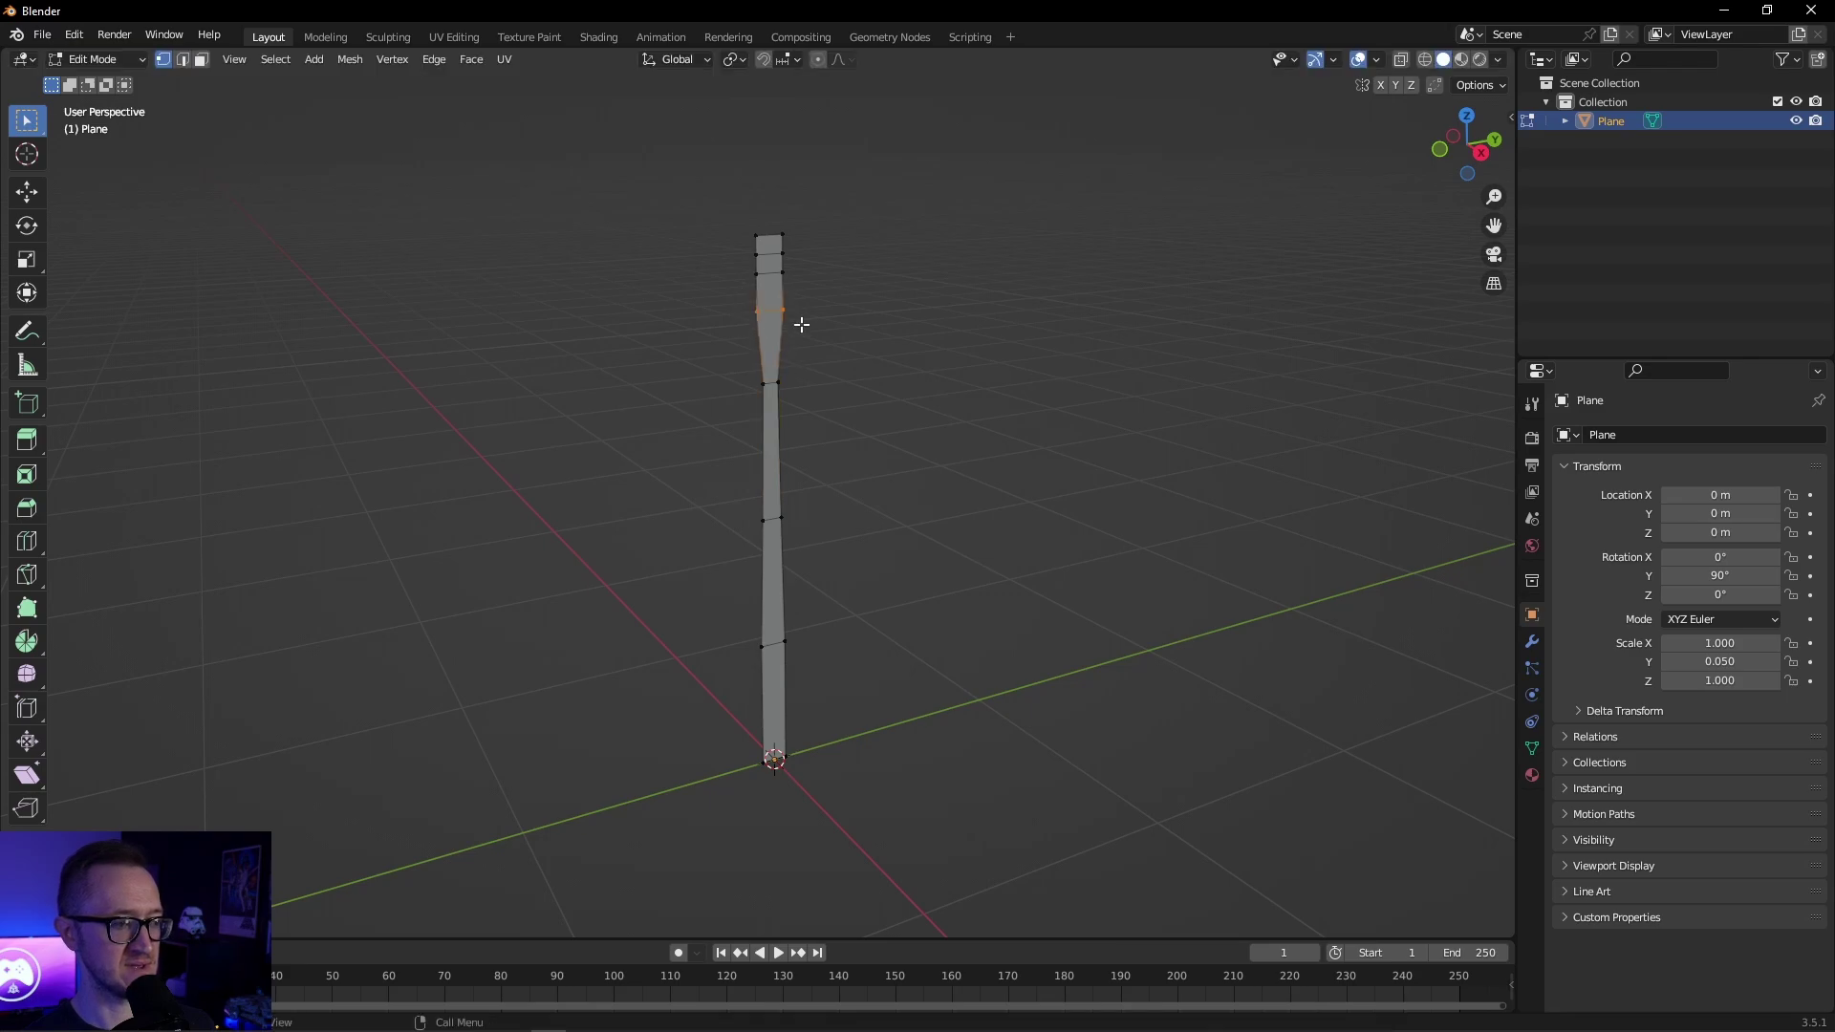
{"action": "key", "text": "s"}
{"action": "left_click", "coordinate": [785, 313]}
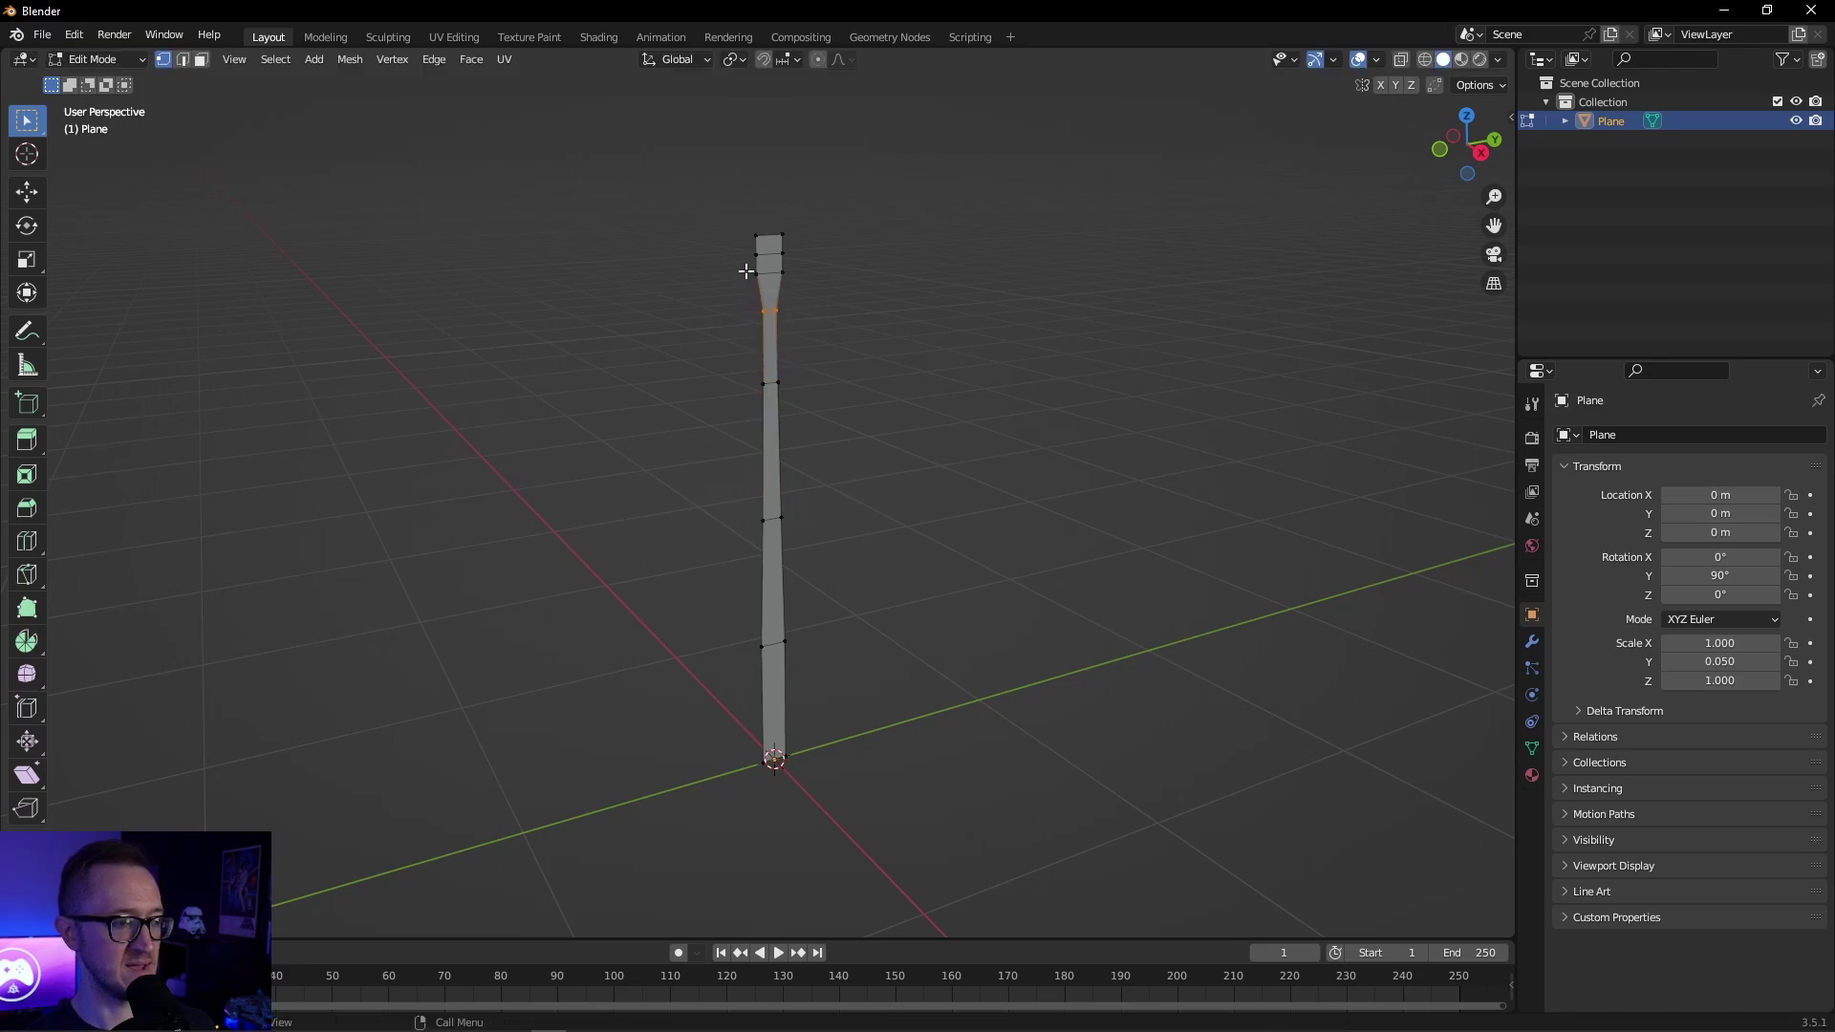
{"action": "left_click_drag", "start_coordinate": [750, 228], "coordinate": [810, 283]}
{"action": "key", "text": "s"}
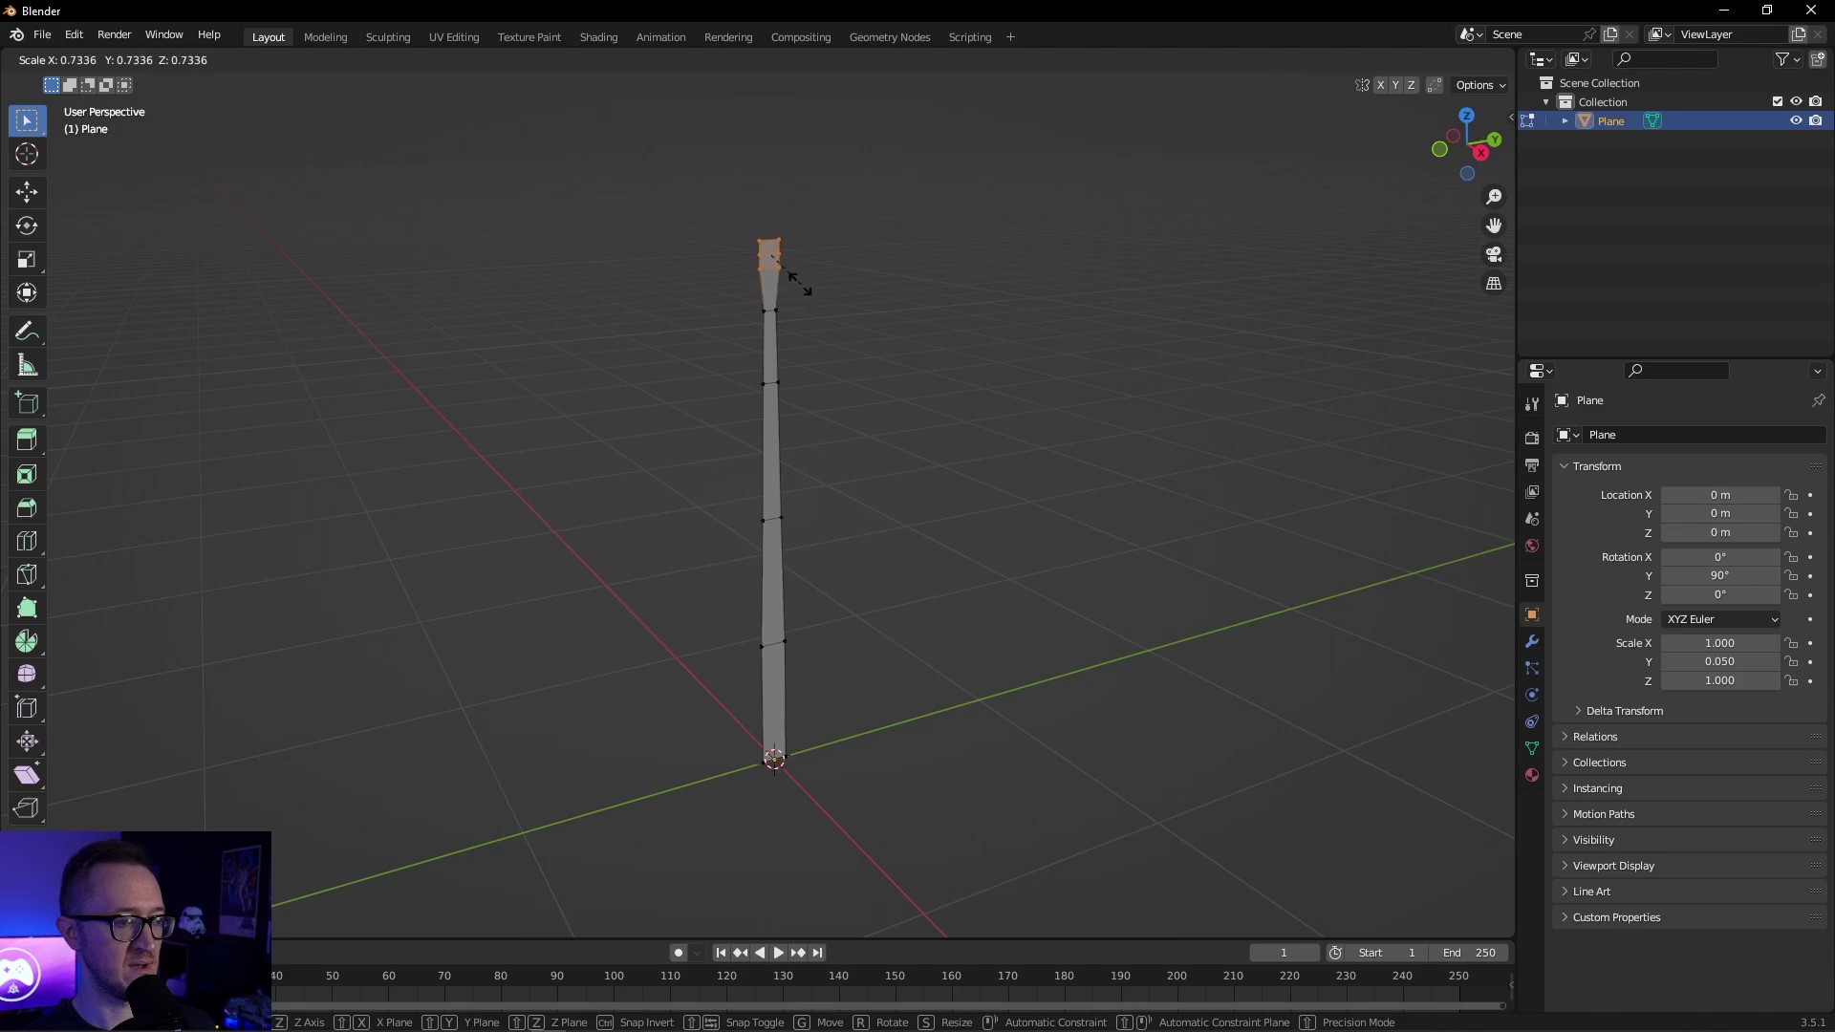
{"action": "left_click", "coordinate": [786, 278]}
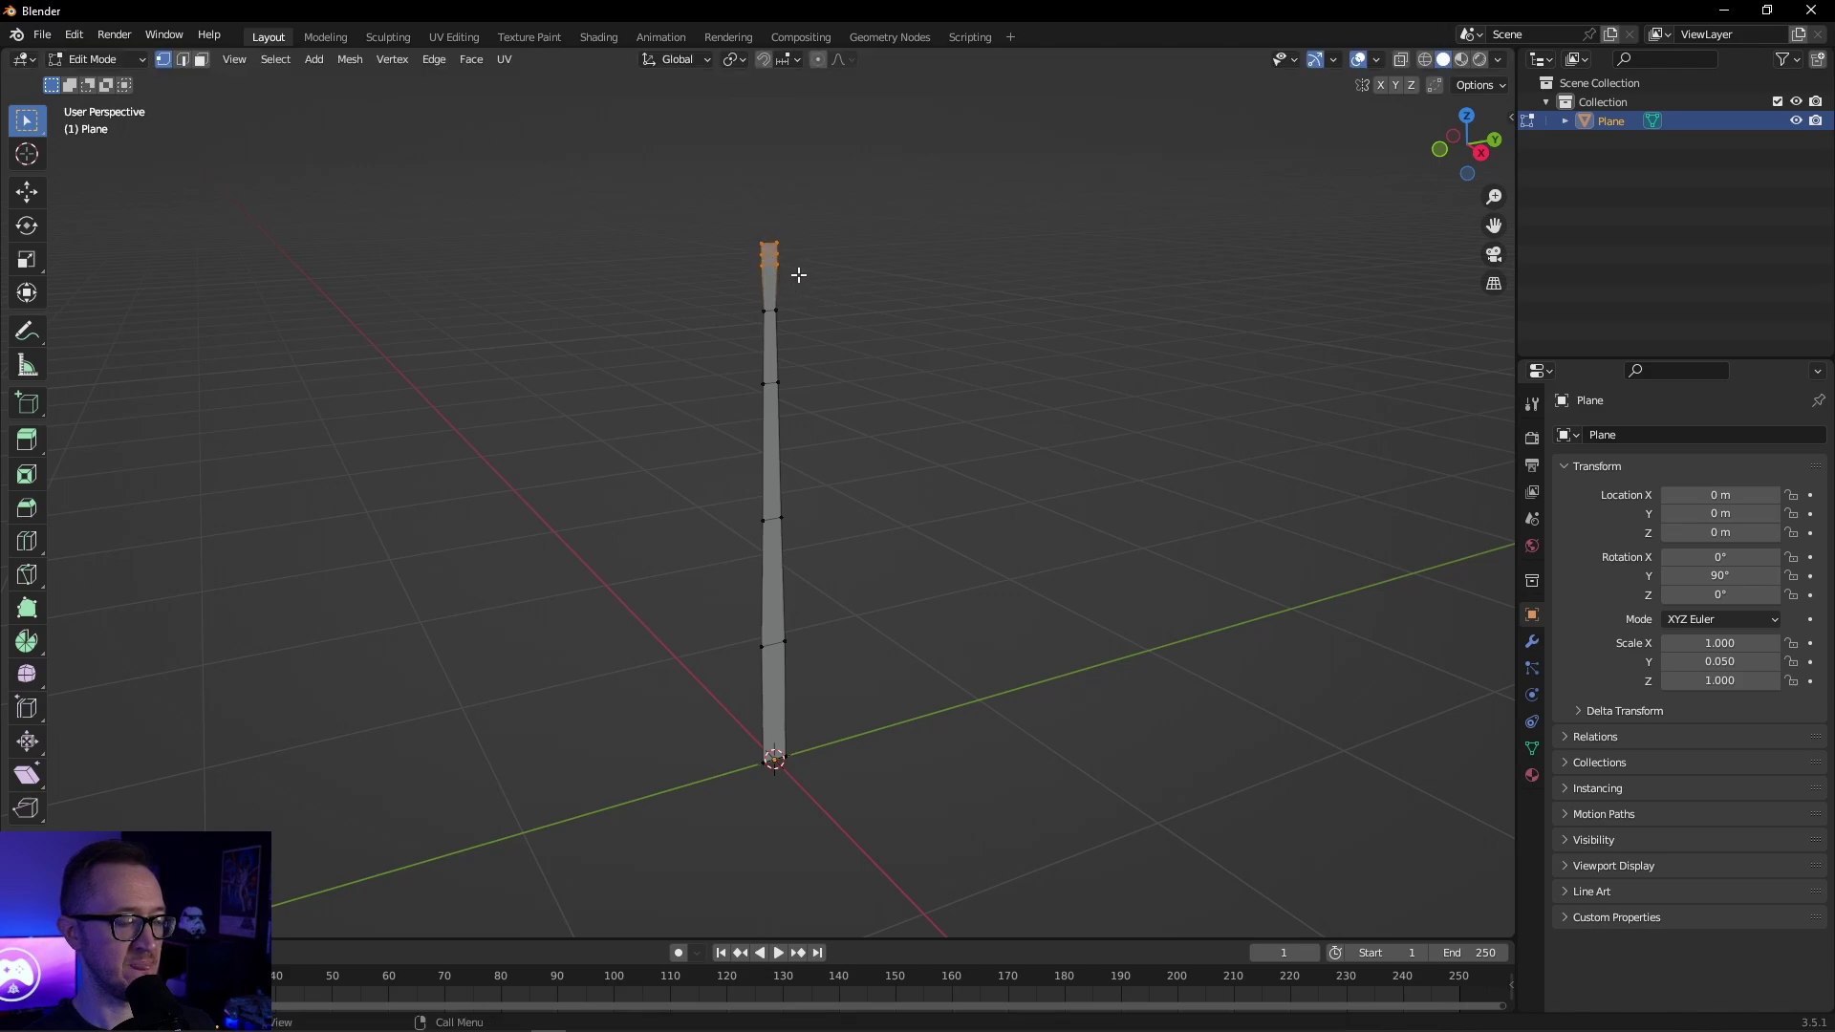
Merge the blade's top vertices at center into a single point.
{"action": "middle_click_drag", "start_coordinate": [768, 608], "coordinate": [793, 364]}
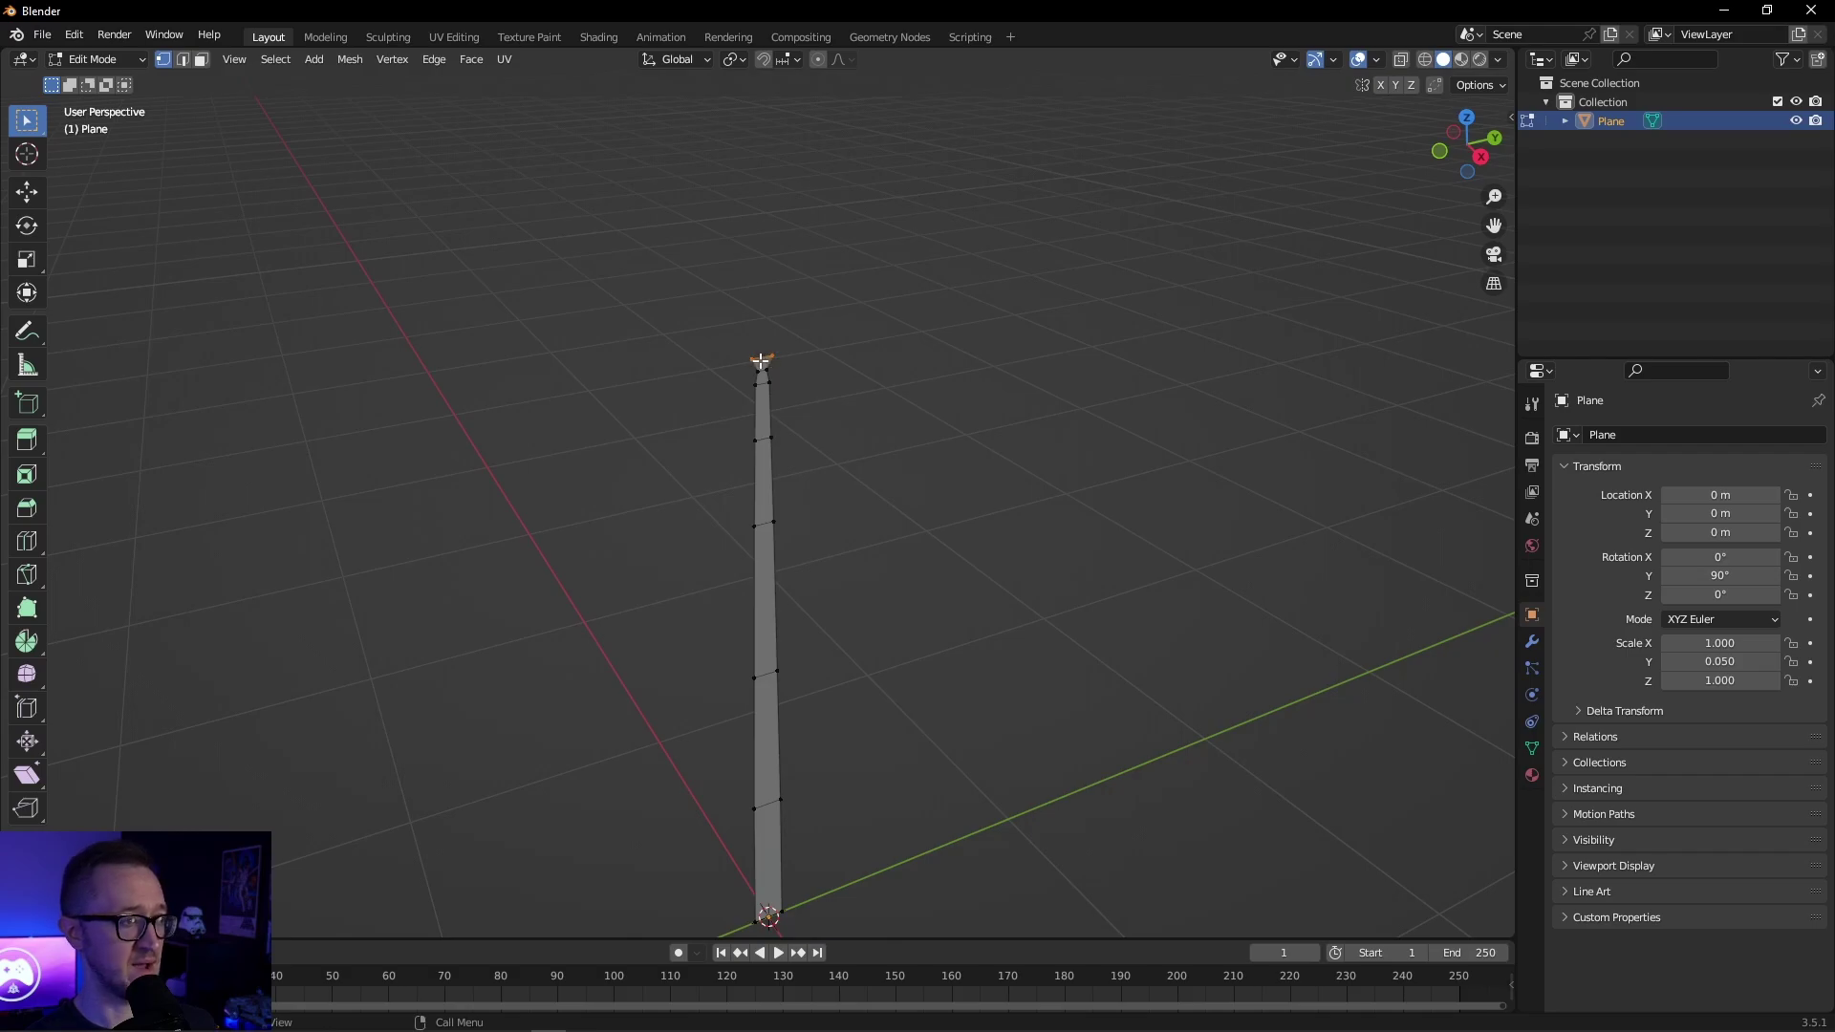
{"action": "left_click", "coordinate": [349, 61]}
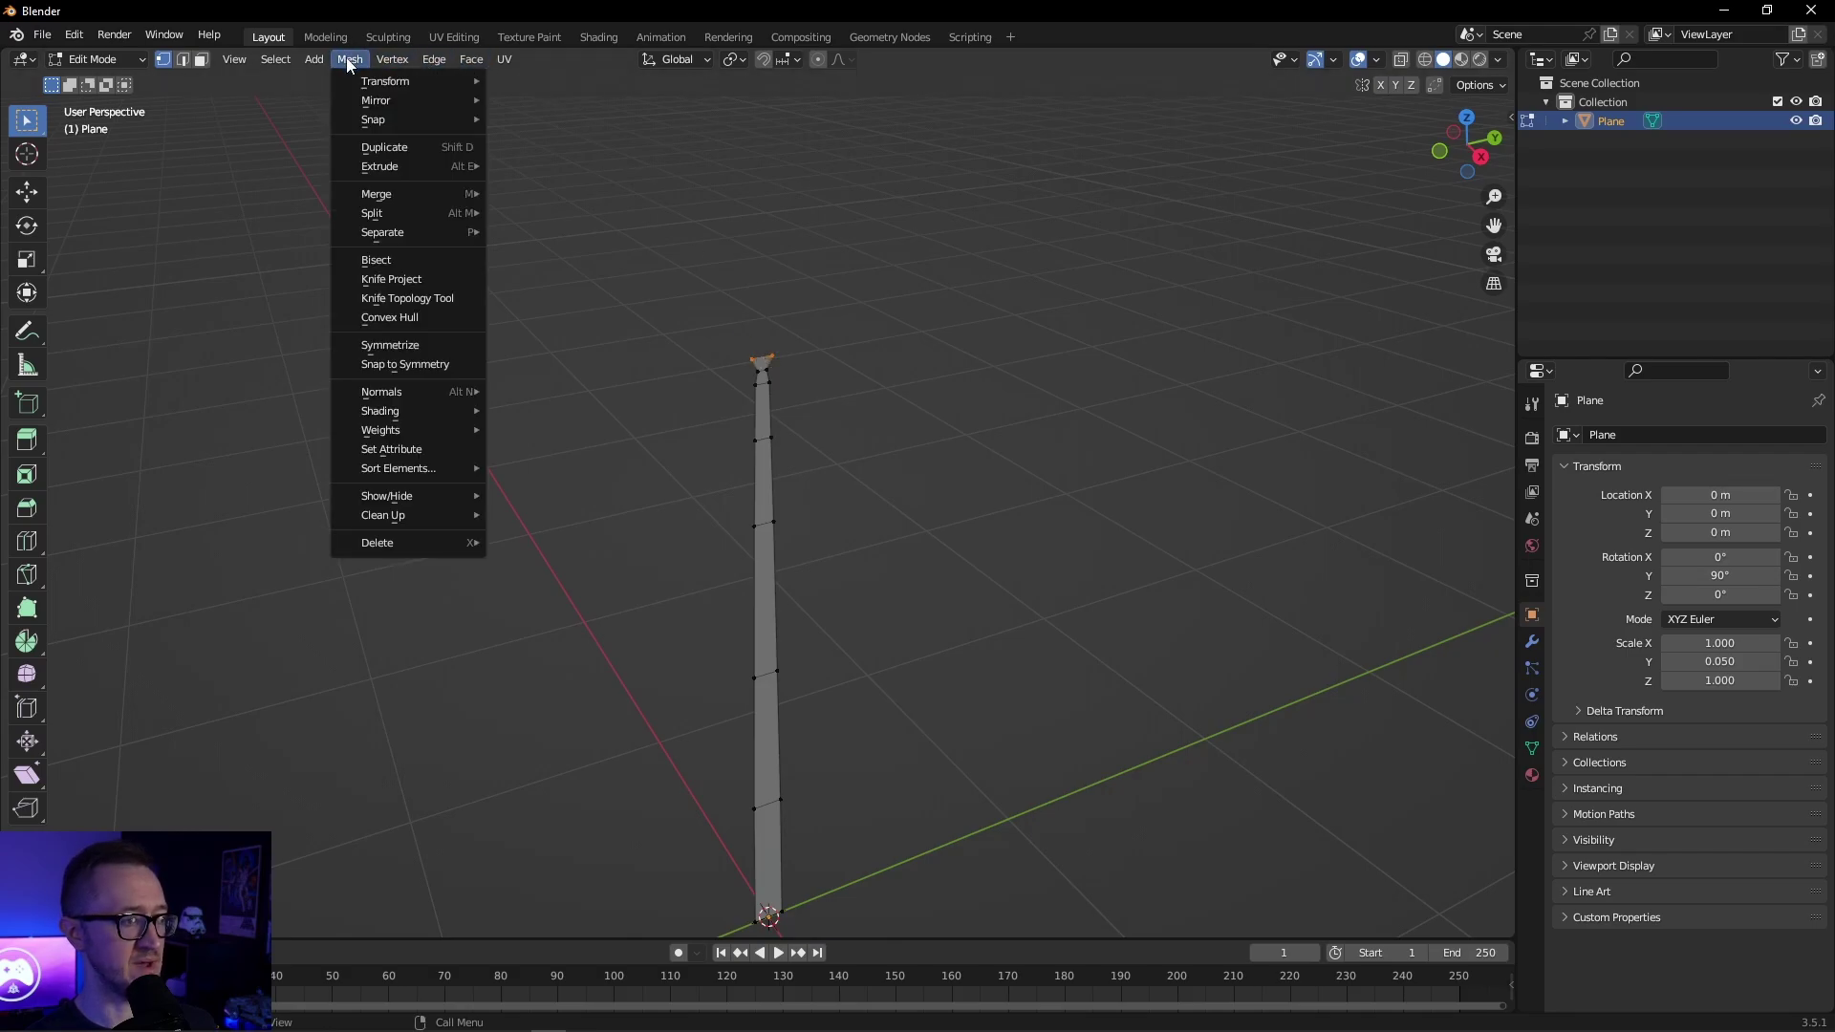
{"action": "mouse_move", "coordinate": [387, 191]}
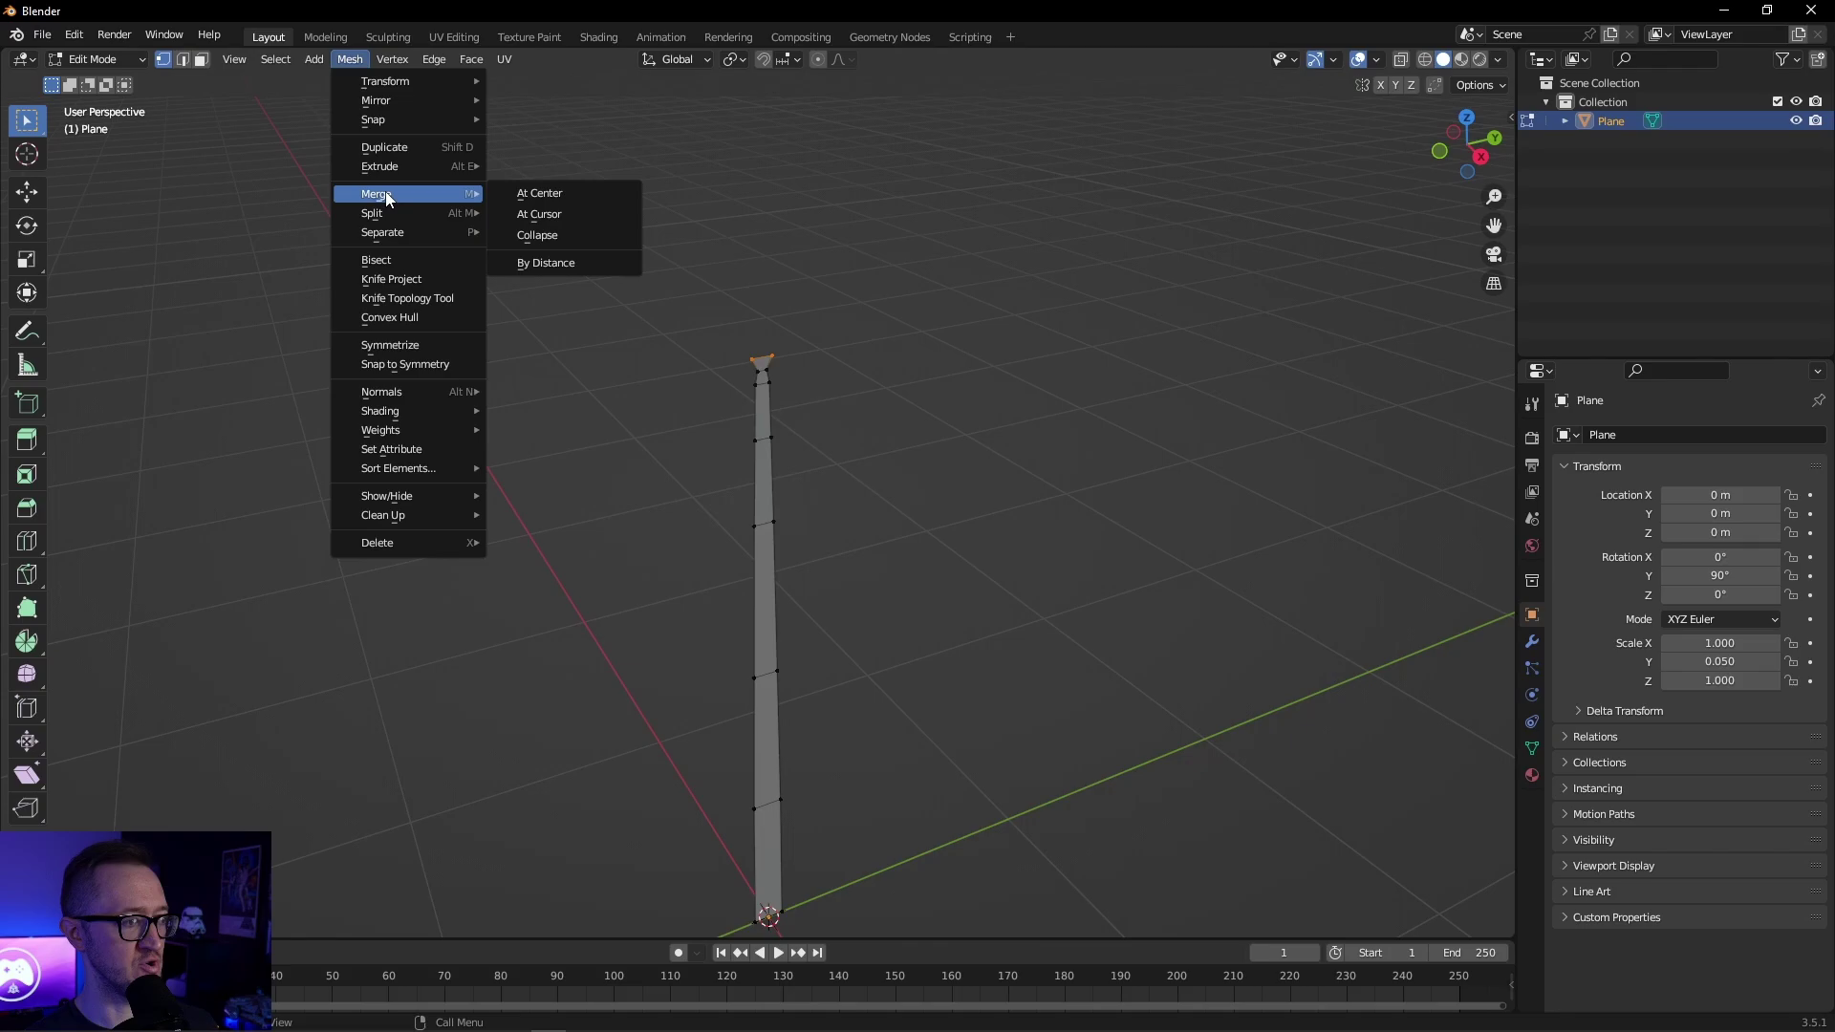
{"action": "left_click", "coordinate": [541, 195]}
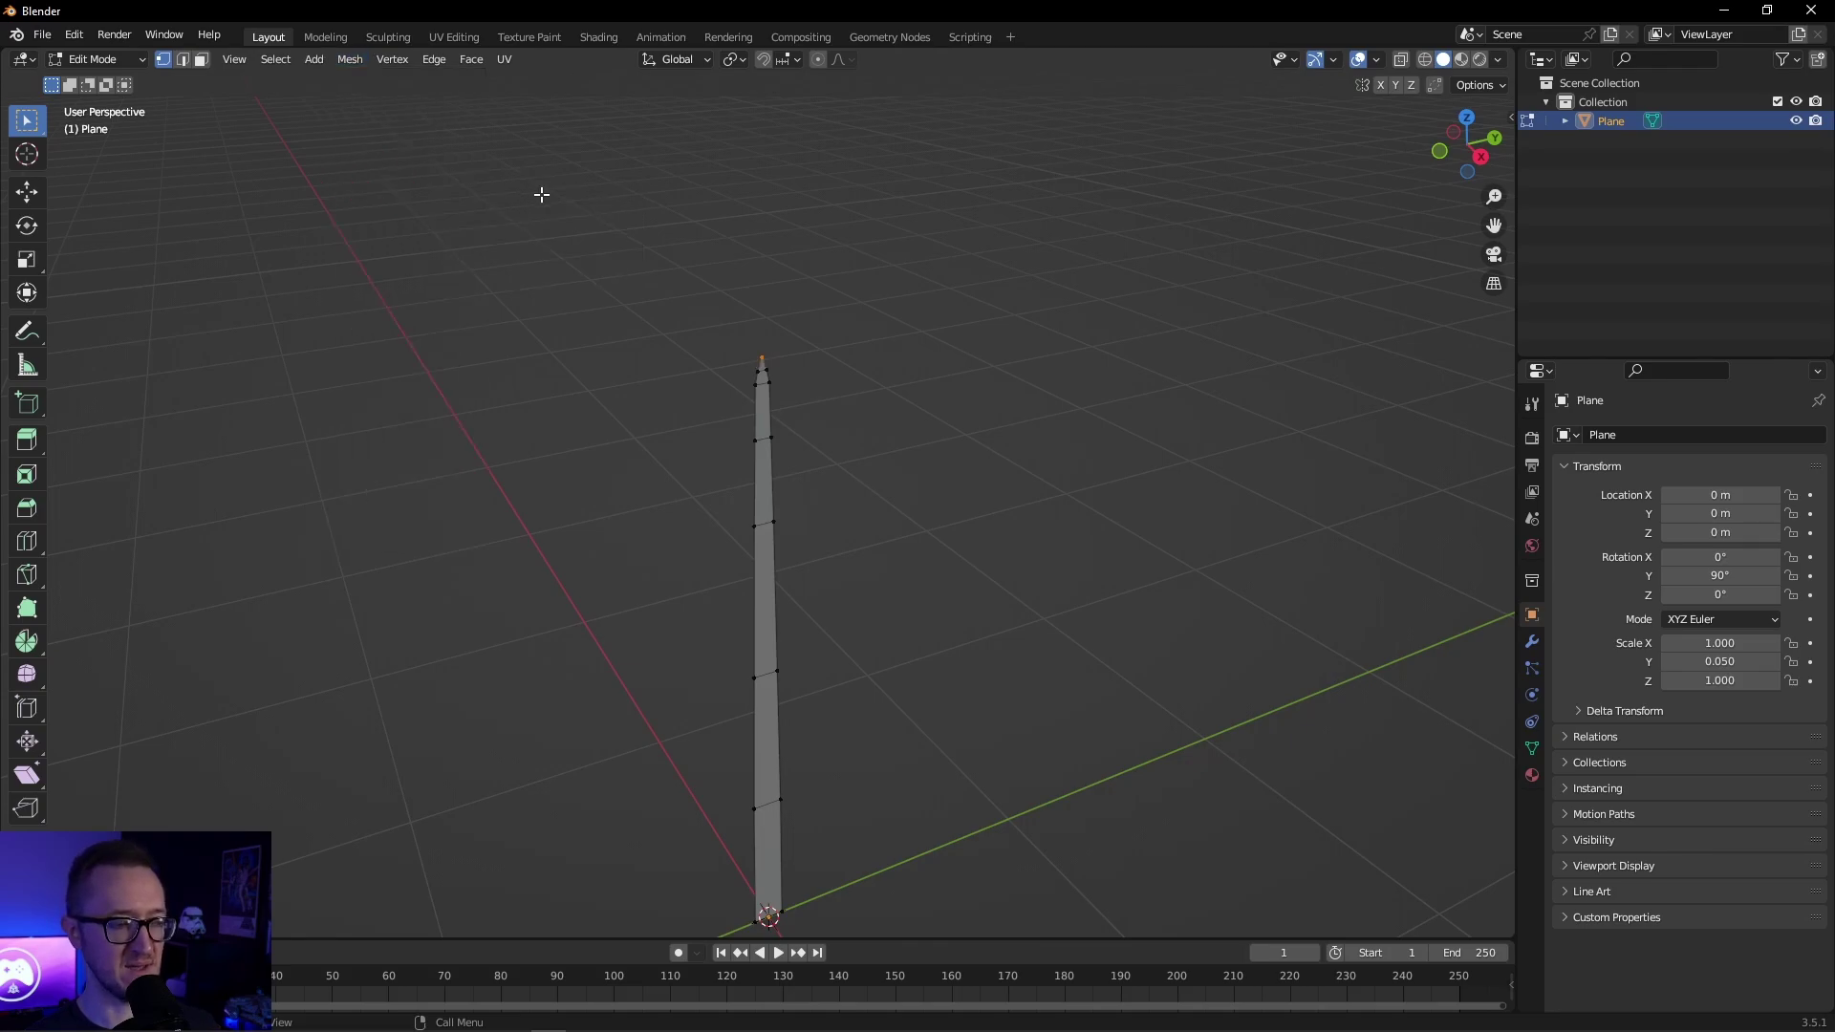
Move the middle and top vertices sideways along X to bend the blade into a gentle curve.
{"action": "middle_click_drag", "start_coordinate": [860, 646], "coordinate": [953, 562]}
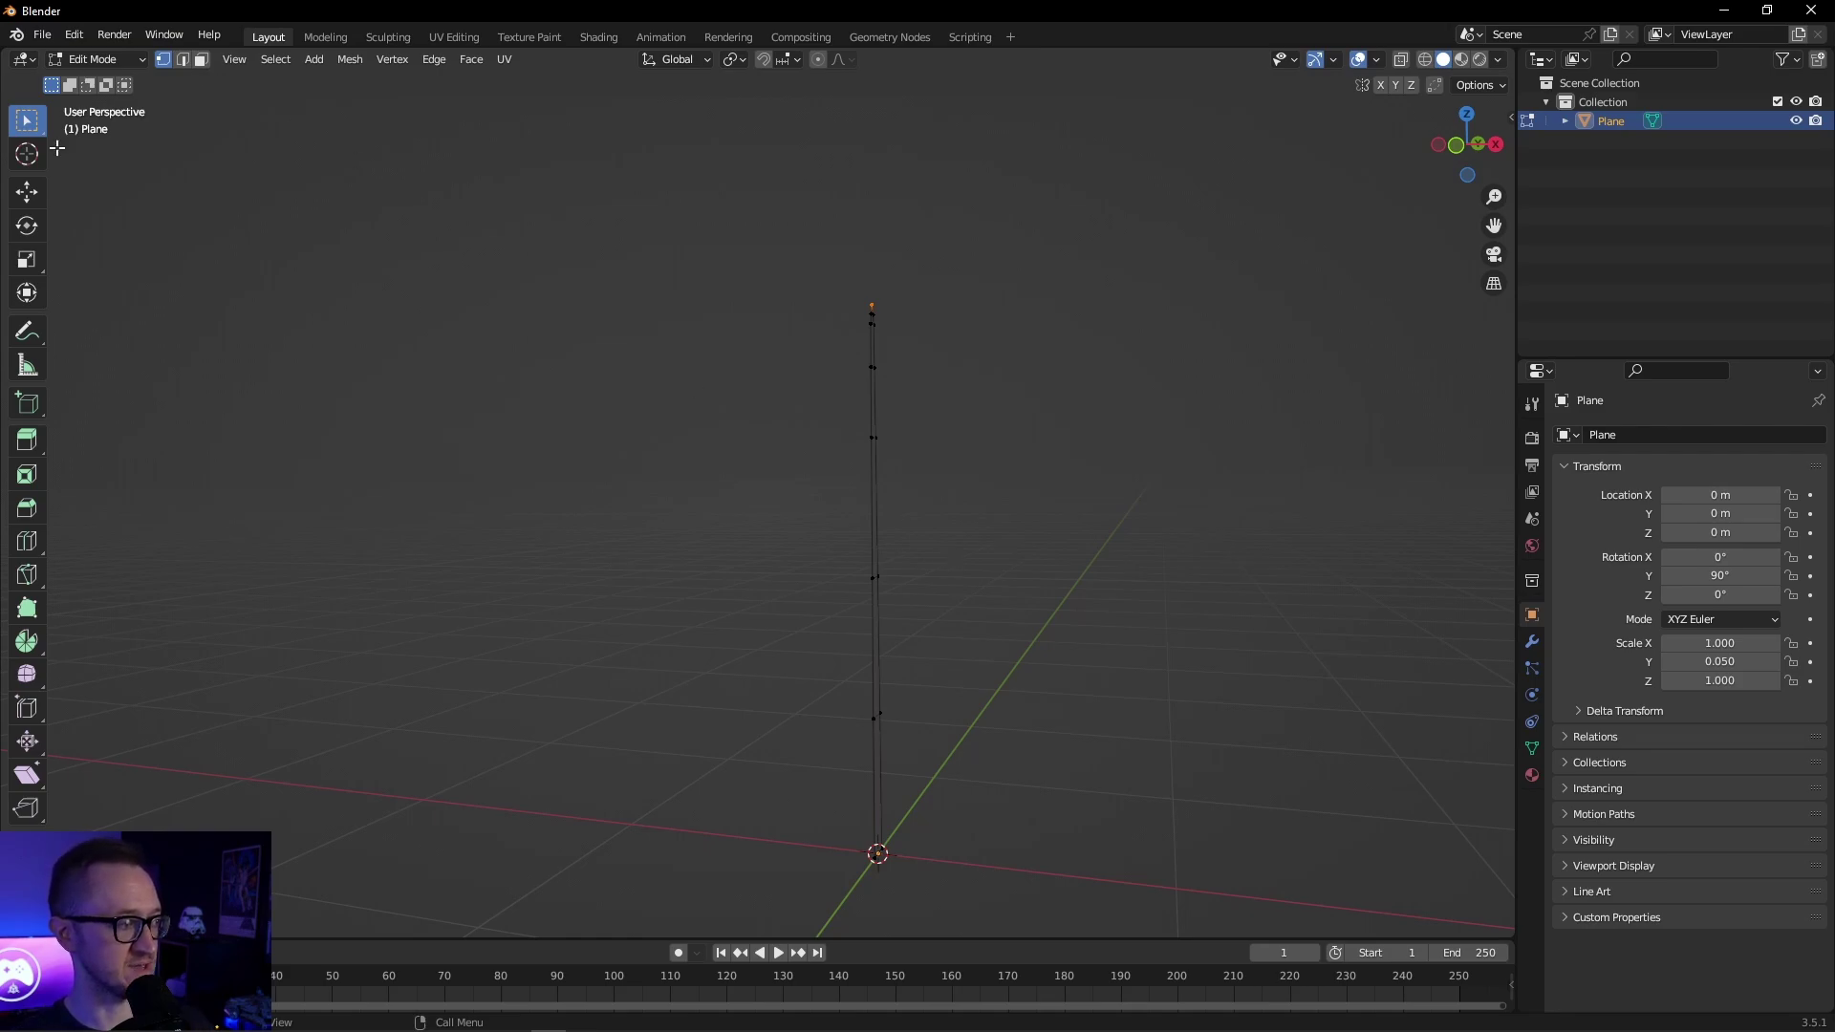
{"action": "left_click", "coordinate": [873, 577]}
{"action": "key", "text": "shift+space"}
{"action": "key", "text": "g"}
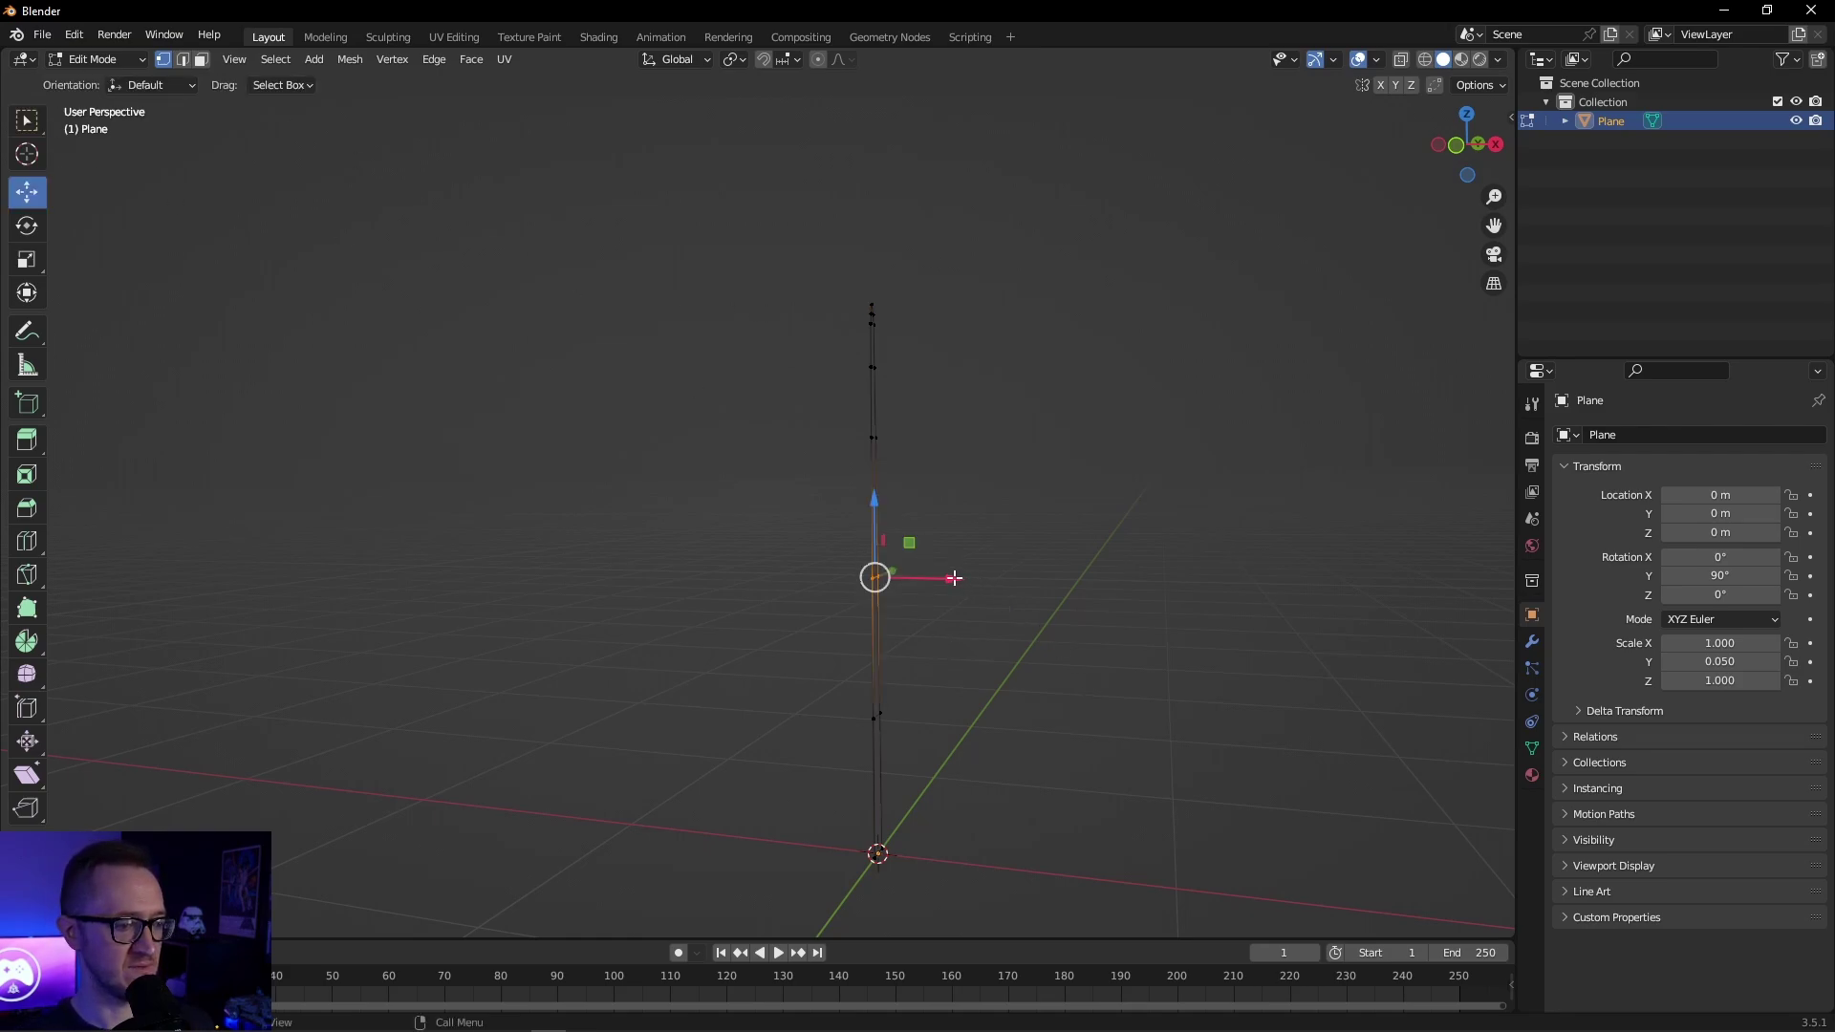
{"action": "left_click_drag", "start_coordinate": [953, 577], "coordinate": [940, 578]}
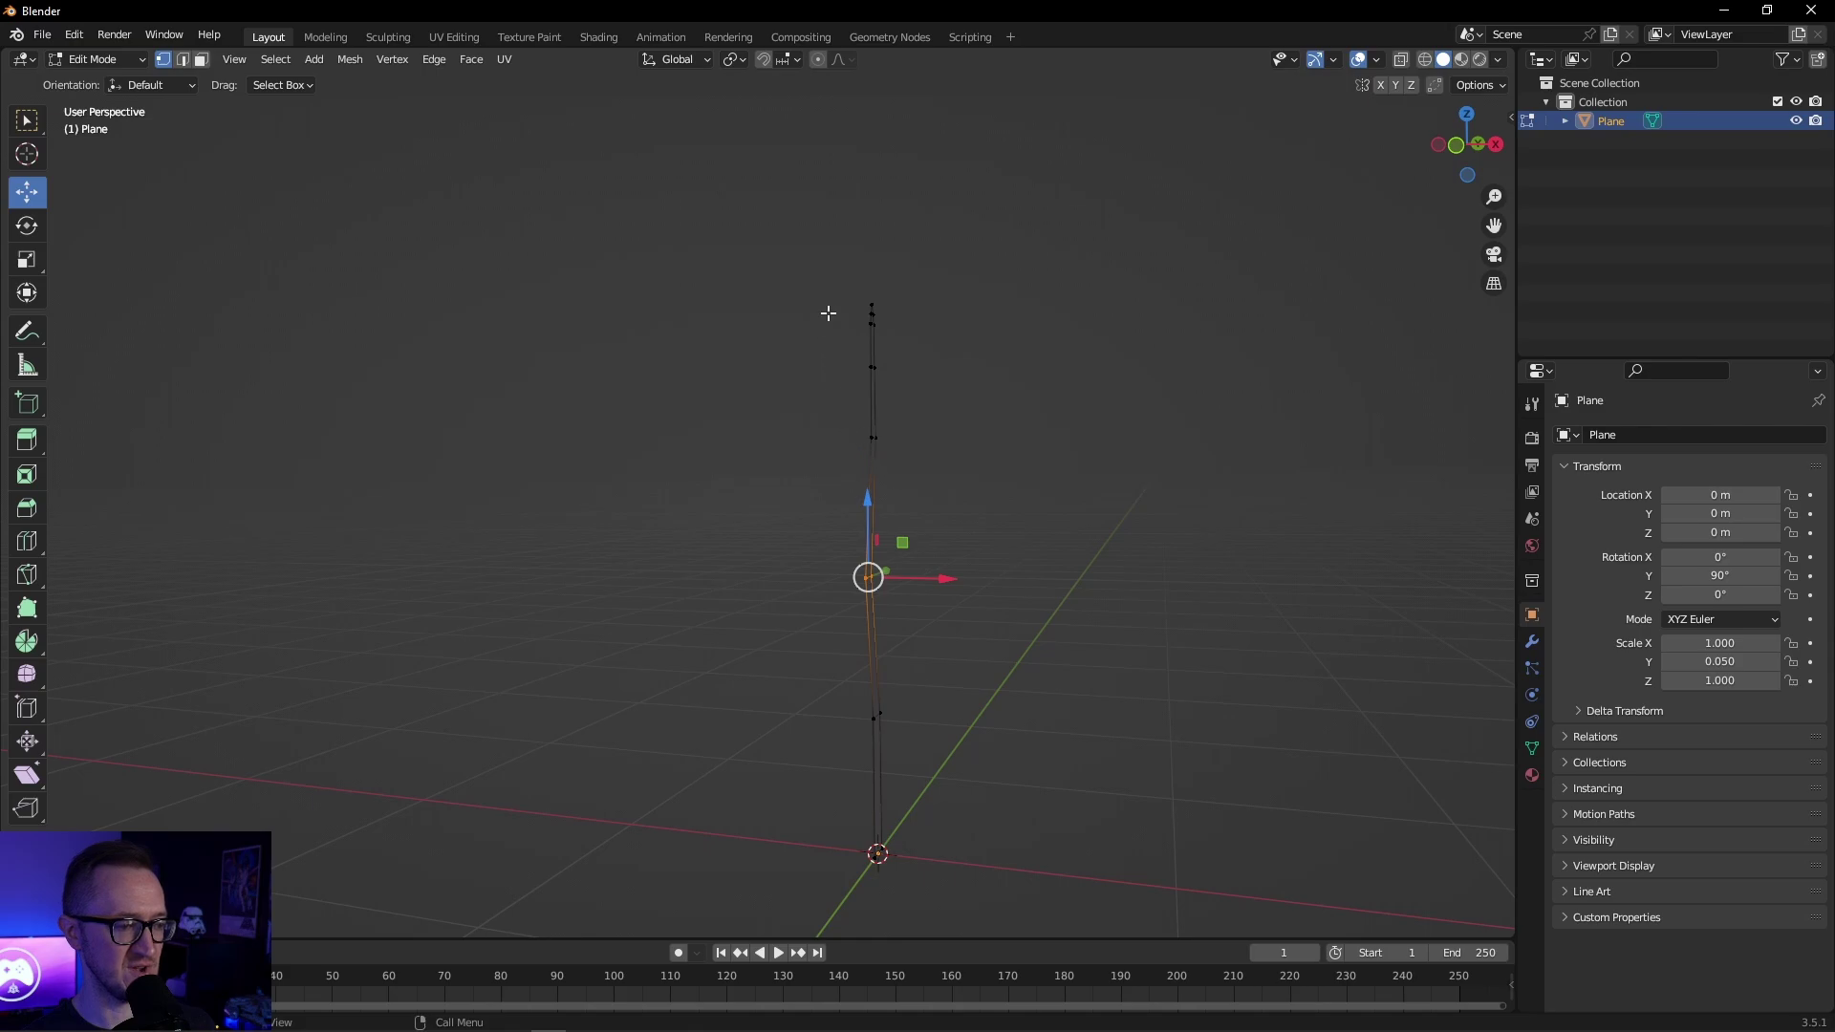
{"action": "left_click_drag", "start_coordinate": [820, 254], "coordinate": [970, 495]}
{"action": "middle_click_drag", "start_coordinate": [918, 430], "coordinate": [883, 374]}
{"action": "left_click_drag", "start_coordinate": [857, 309], "coordinate": [910, 275]}
{"action": "left_click", "coordinate": [910, 275]}
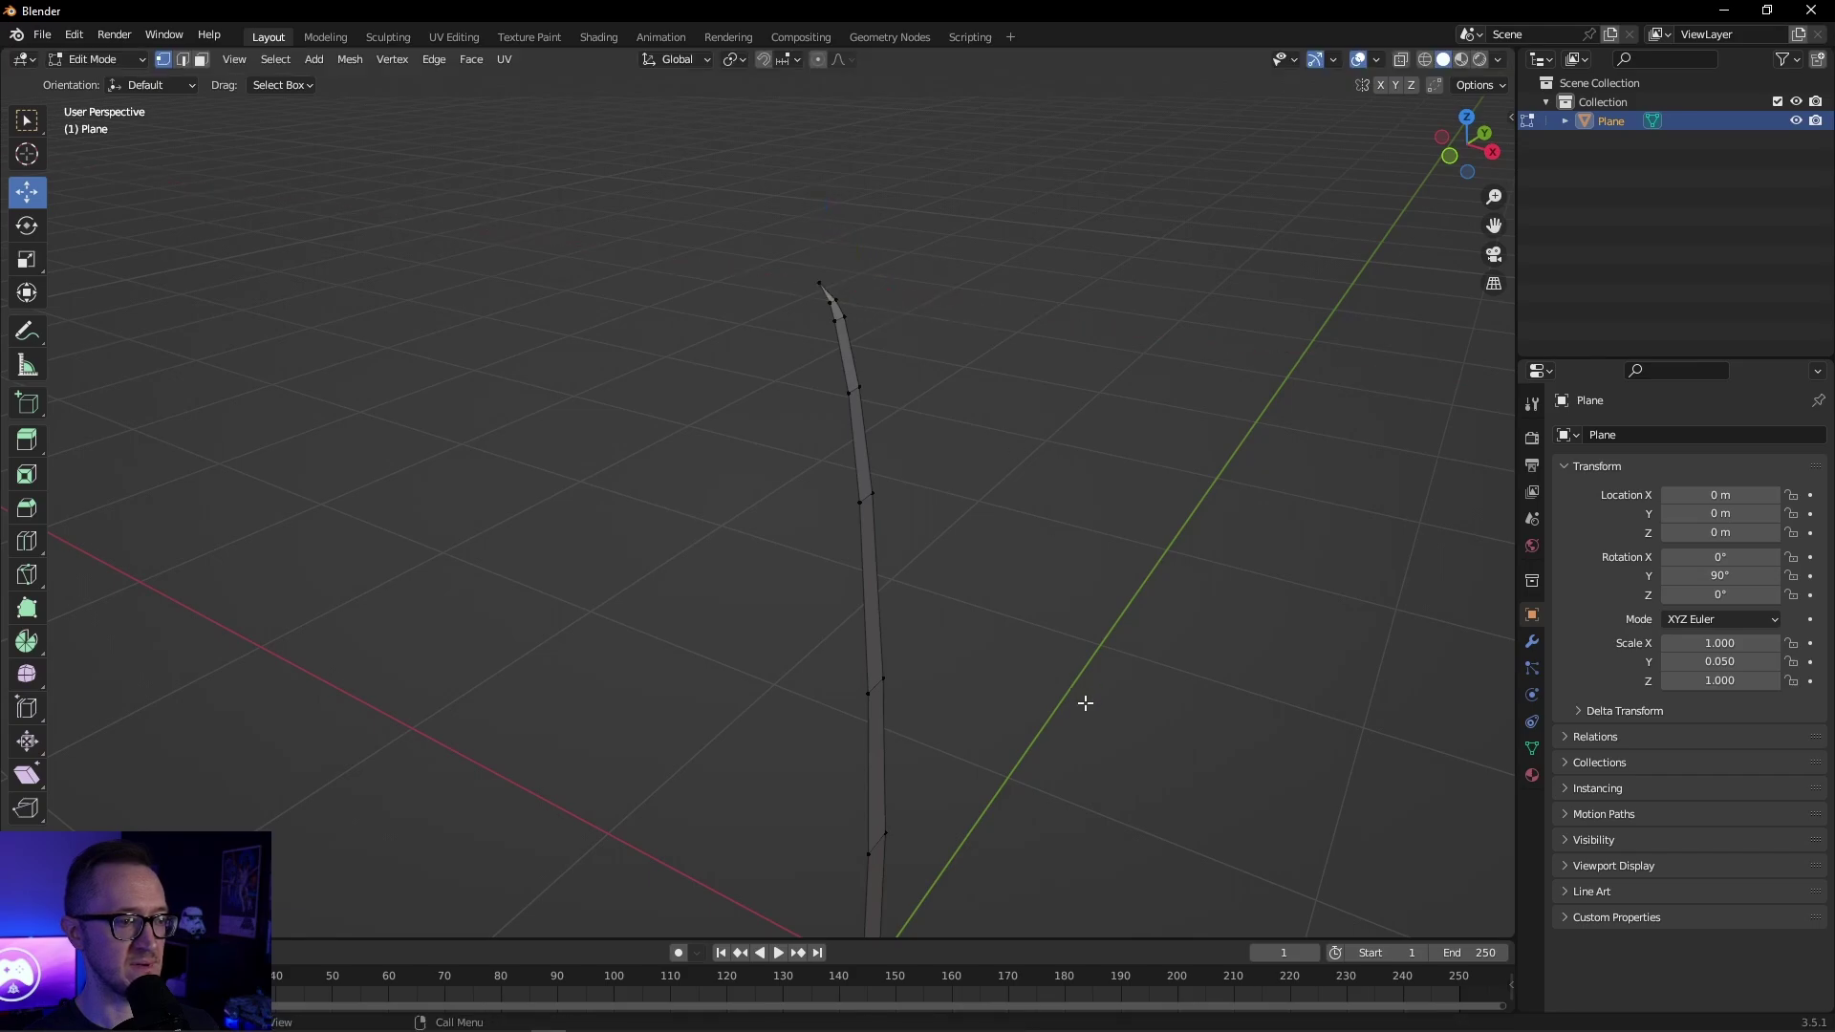
{"action": "middle_click_drag", "start_coordinate": [1085, 704], "coordinate": [903, 695]}
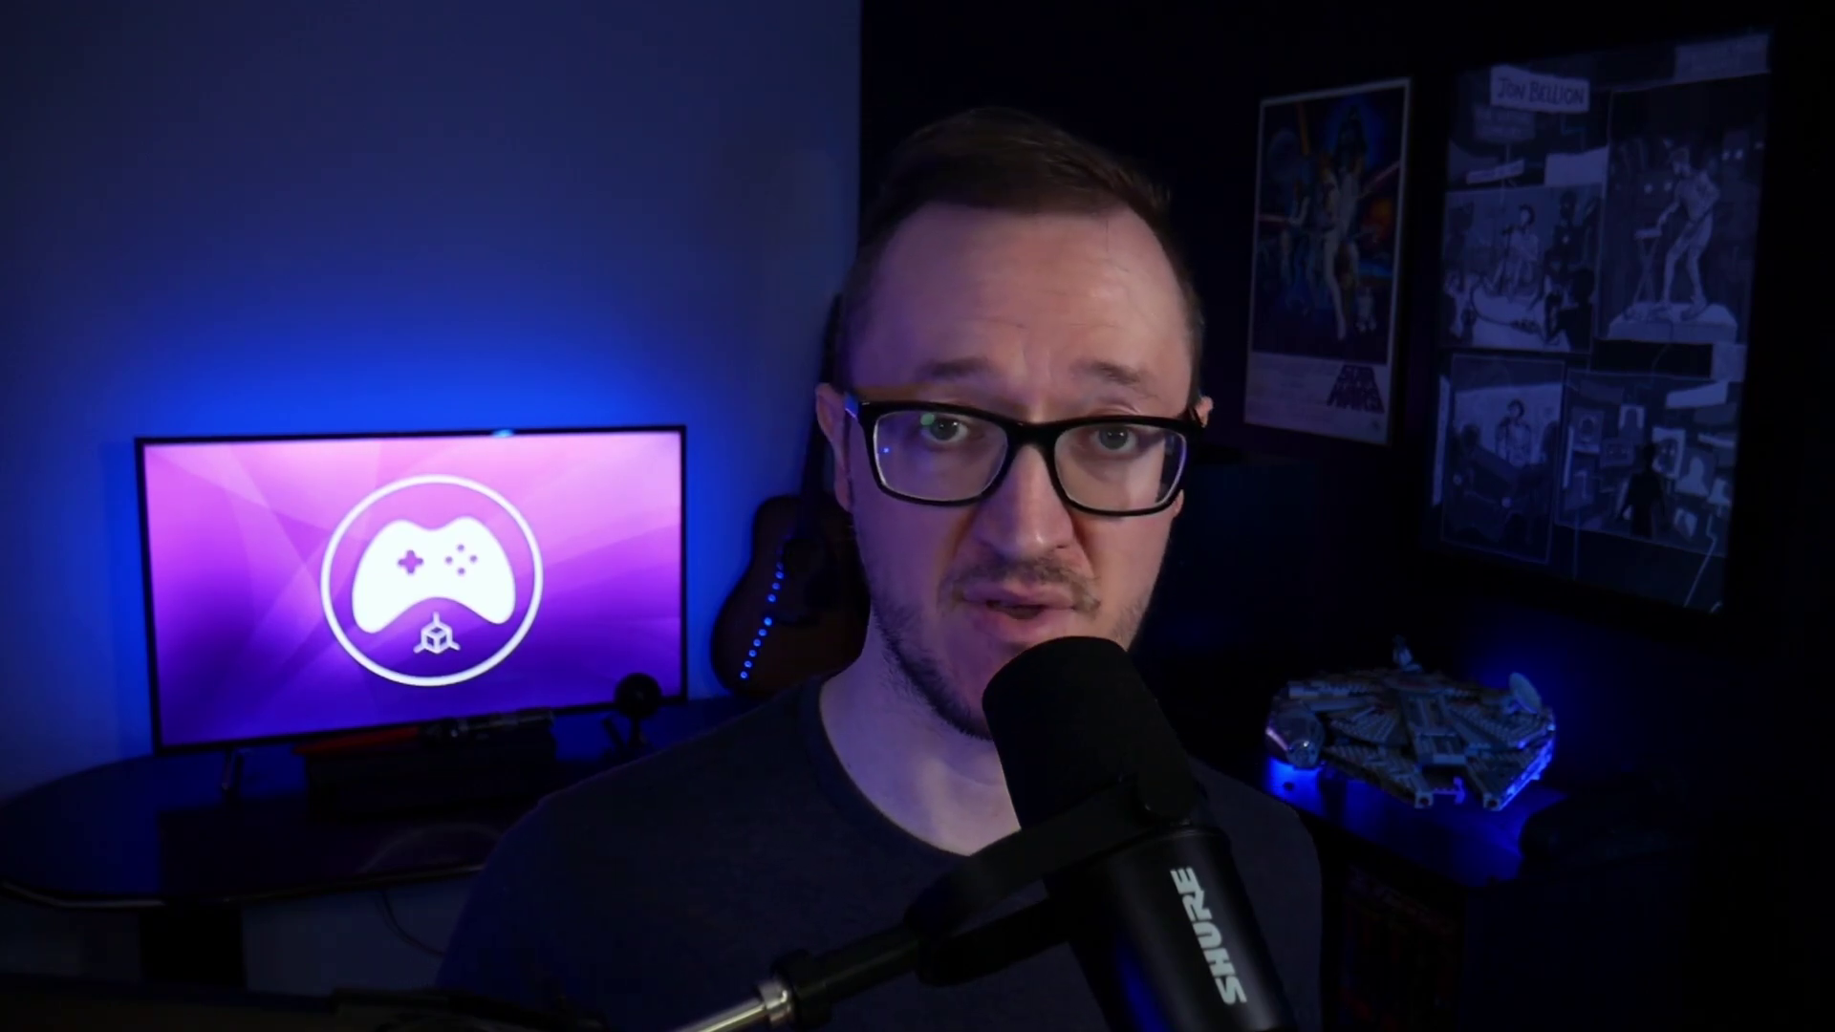
Apply all transforms to the blade and confirm rotation reads 0° and scale 1.
{"action": "left_click", "coordinate": [292, 60]}
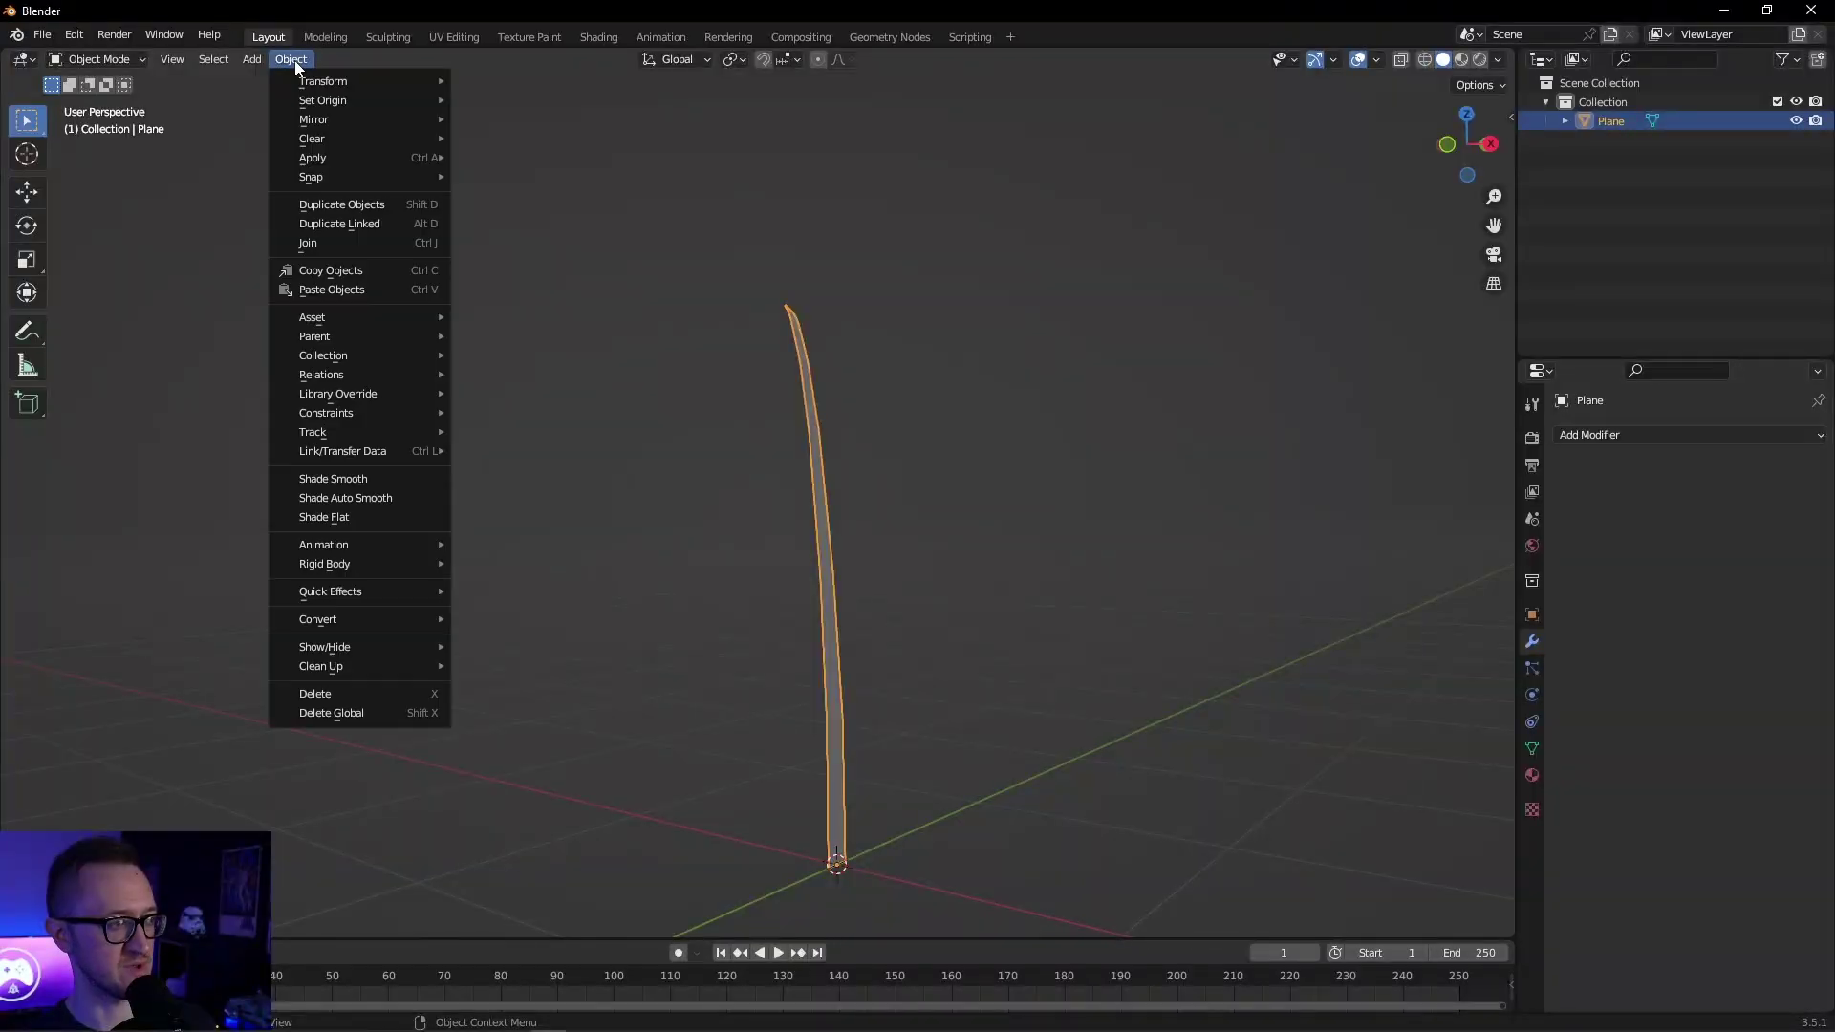
{"action": "mouse_move", "coordinate": [321, 162]}
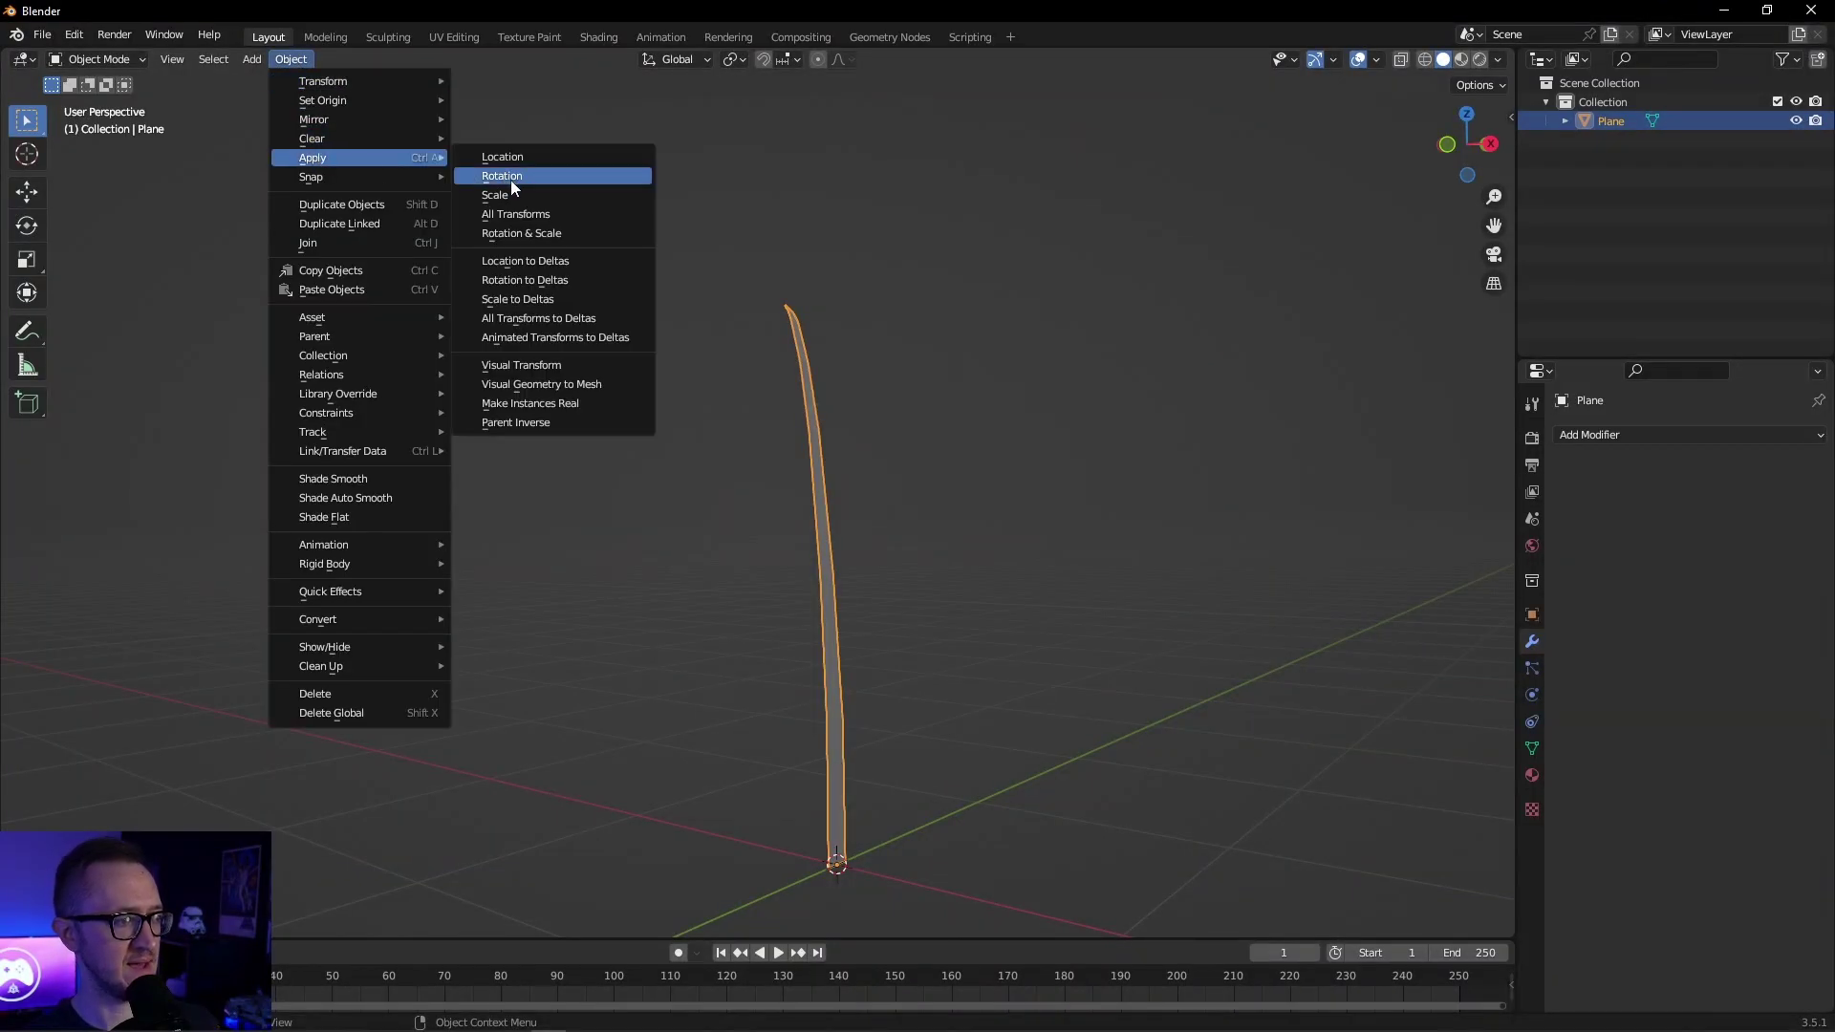
{"action": "left_click", "coordinate": [521, 216]}
{"action": "left_click", "coordinate": [1533, 614]}
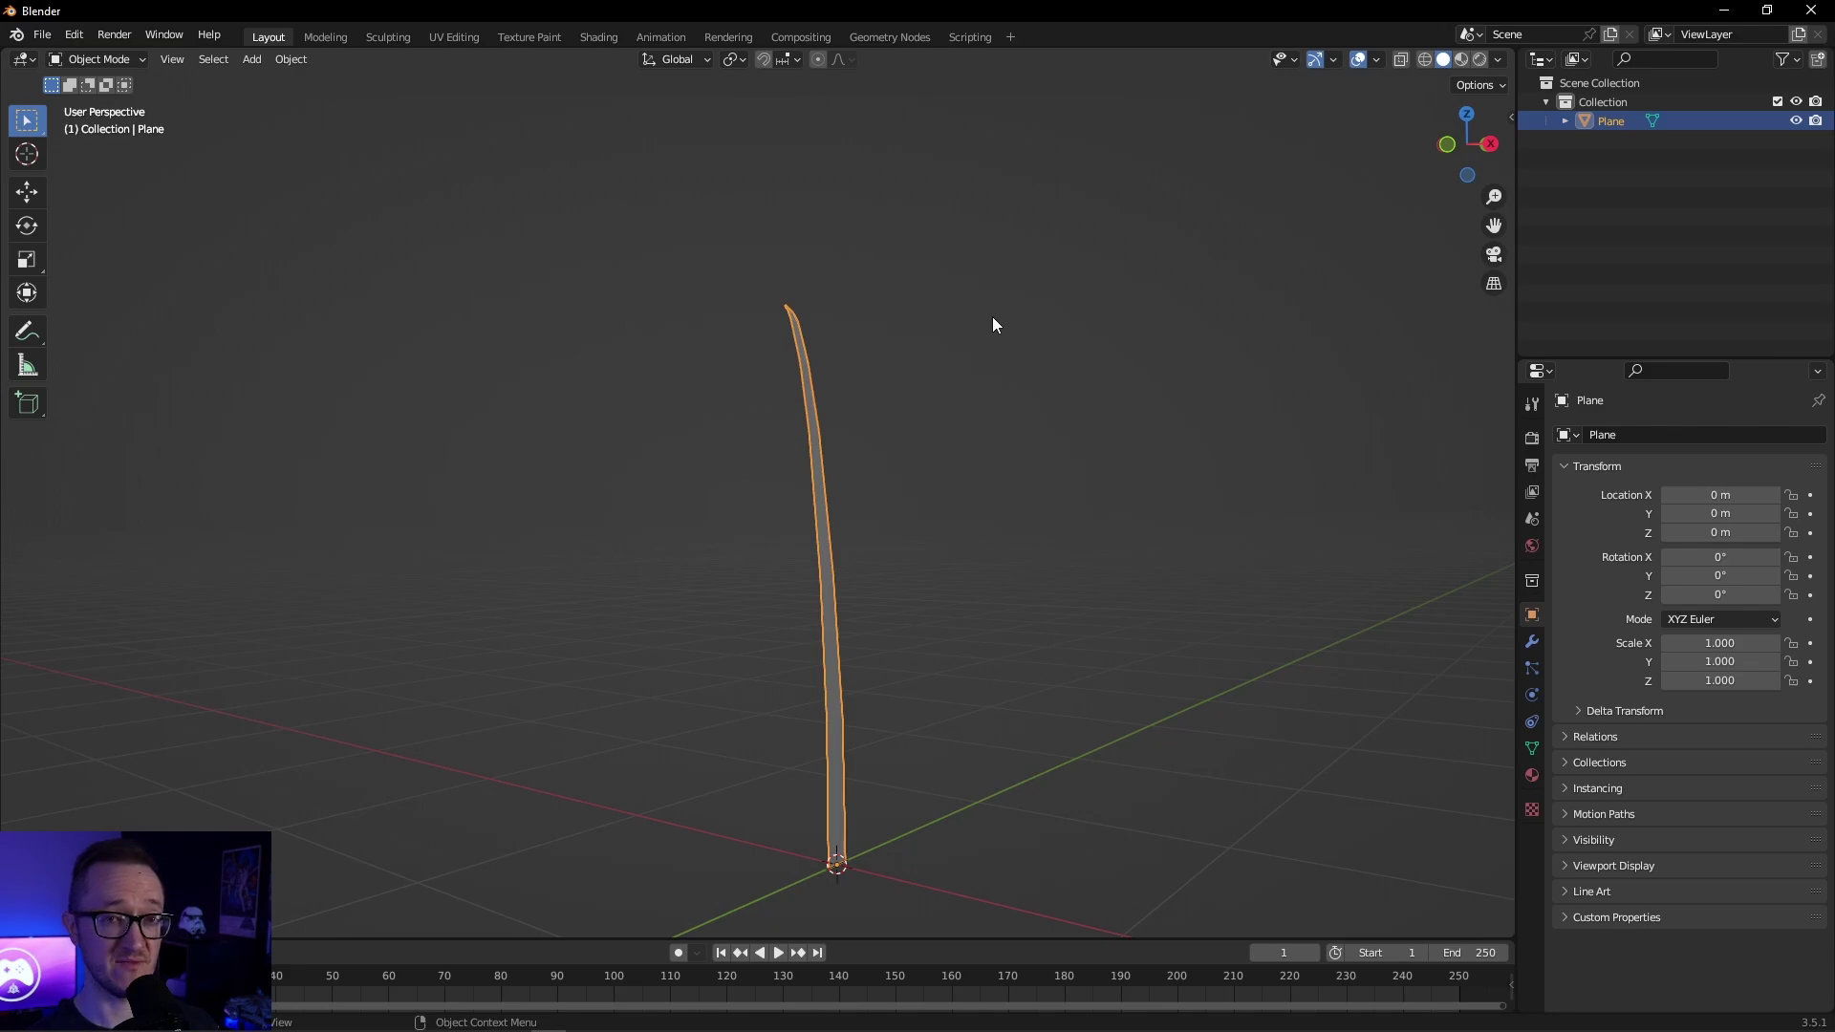
{"action": "left_click", "coordinate": [466, 38]}
Select all of the blade's faces and UV unwrap them into a narrow strip.
{"action": "key", "text": "alt+a"}
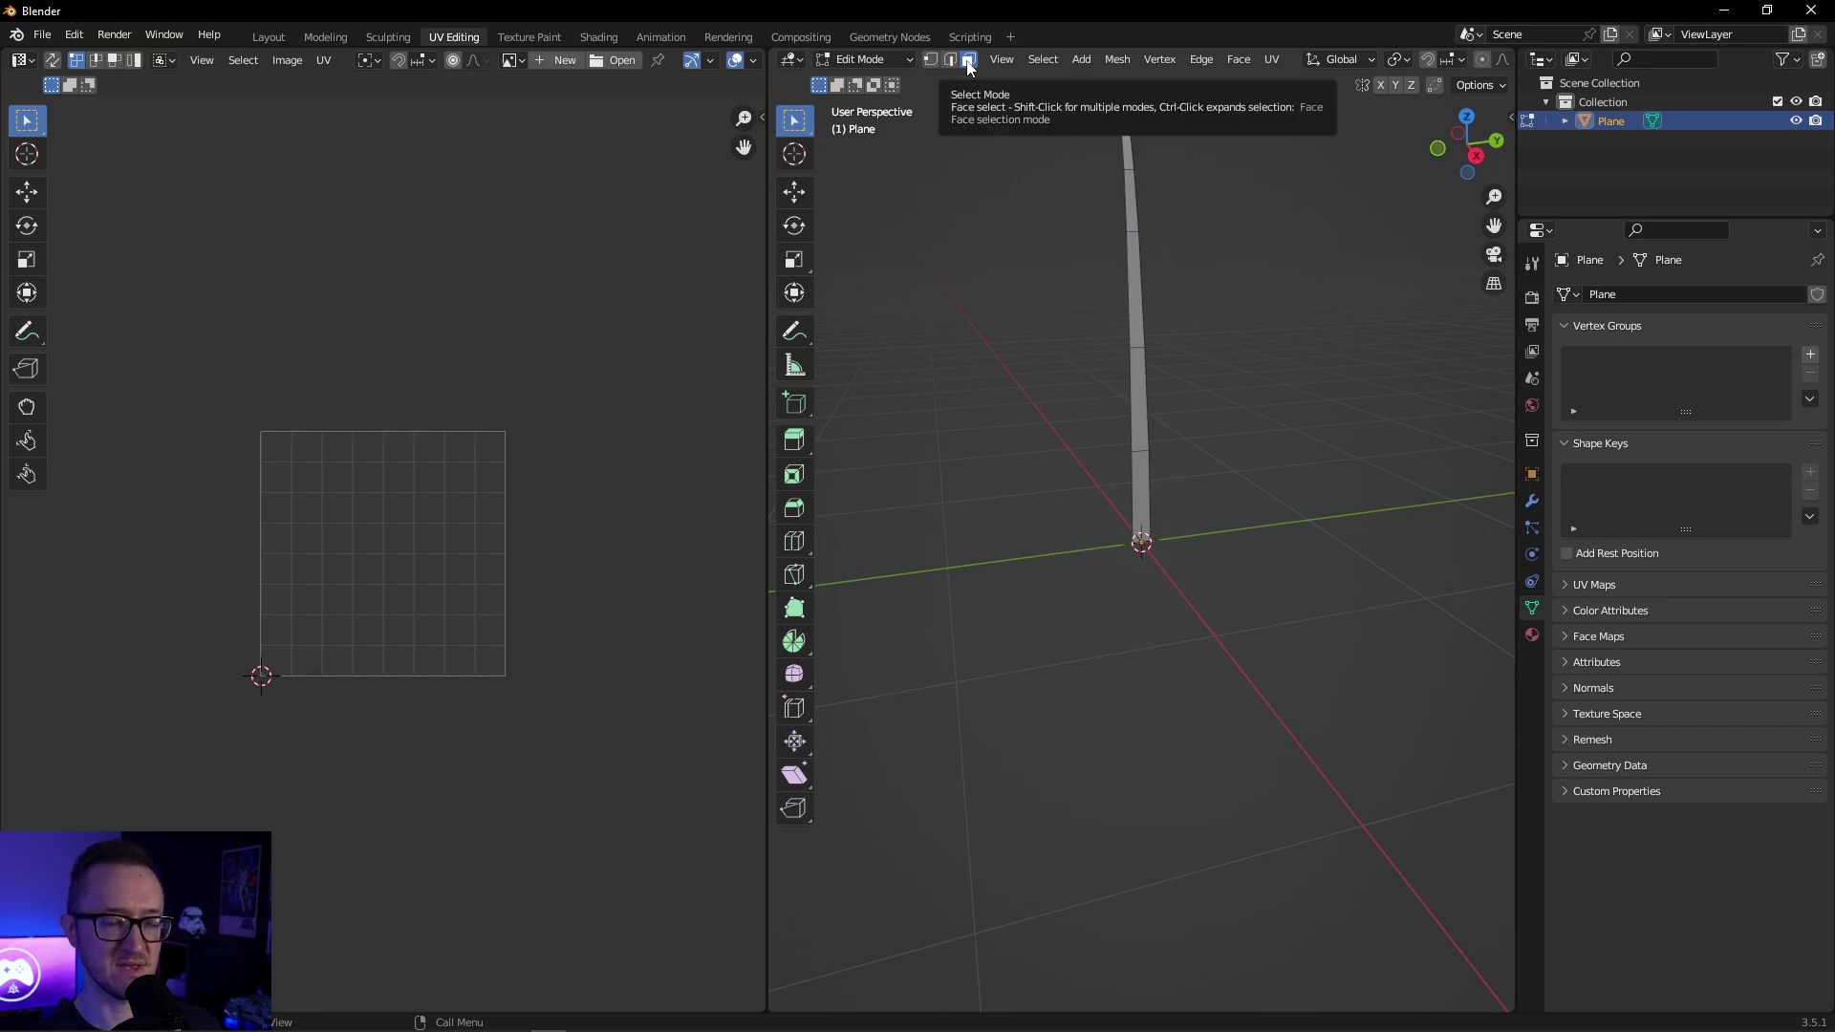
{"action": "key", "text": "a"}
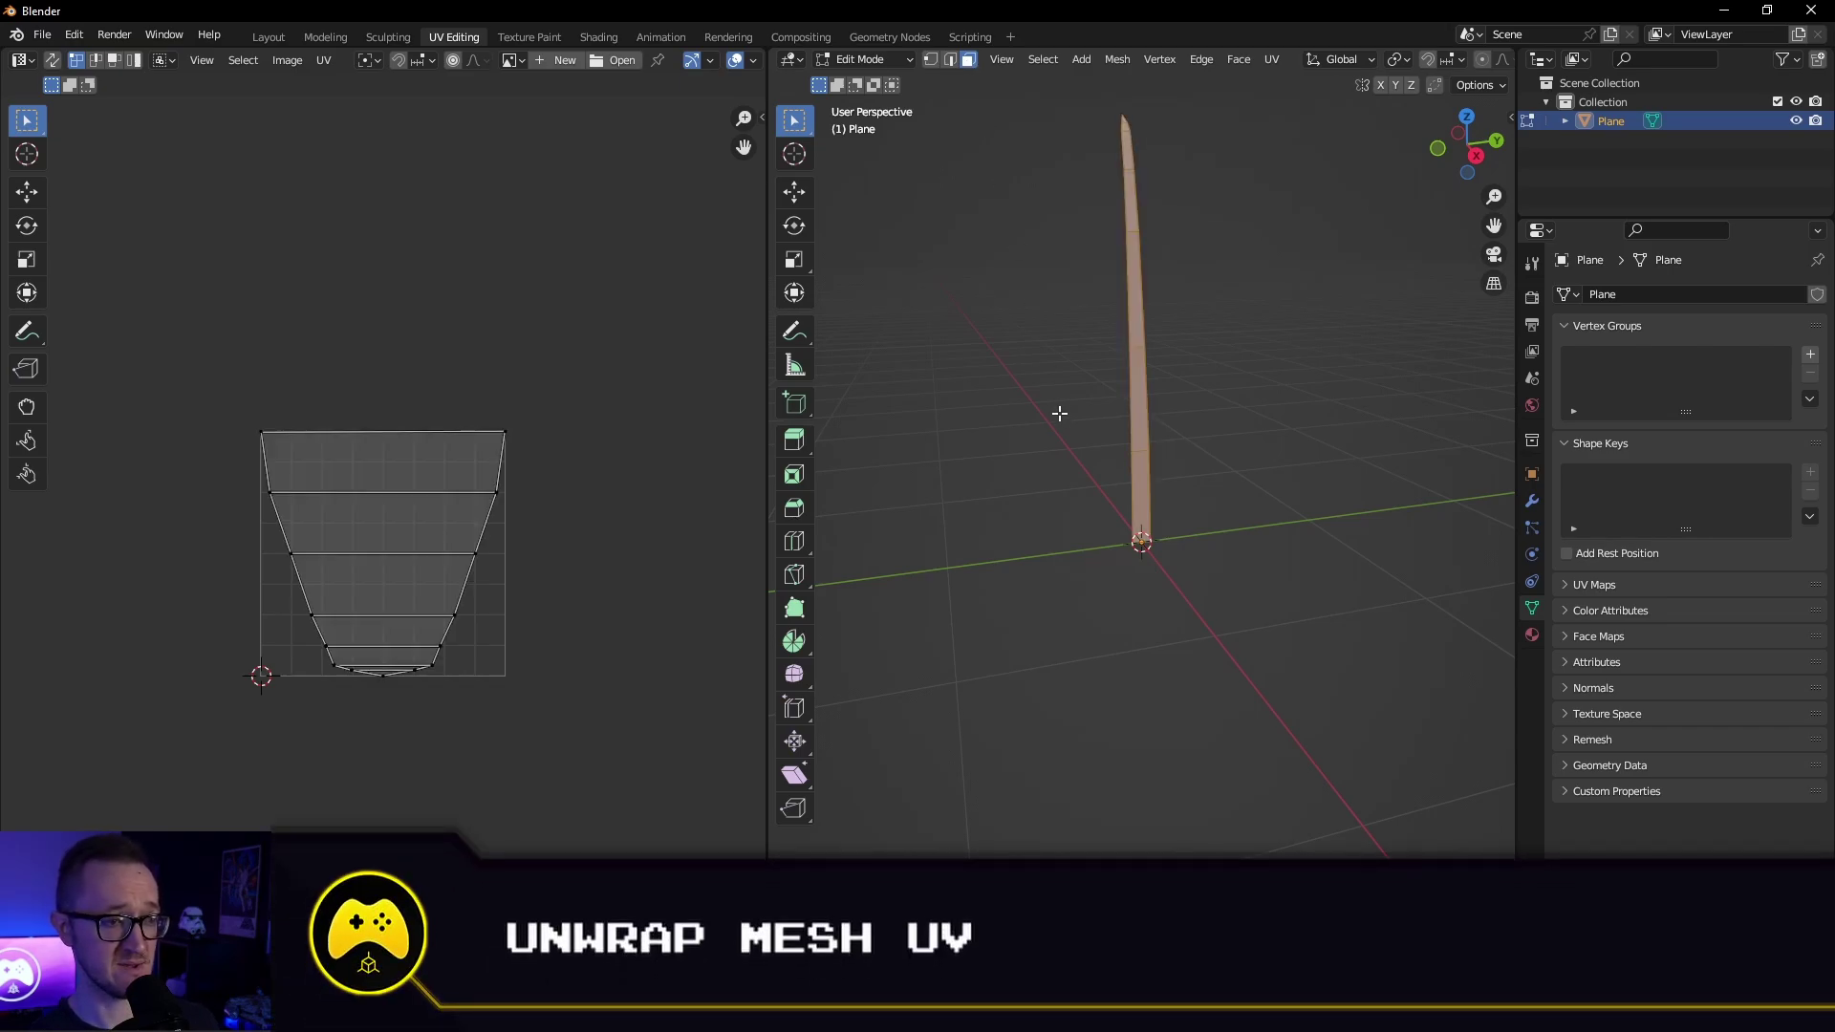
{"action": "right_click", "coordinate": [1138, 321]}
{"action": "mouse_move", "coordinate": [1120, 476]}
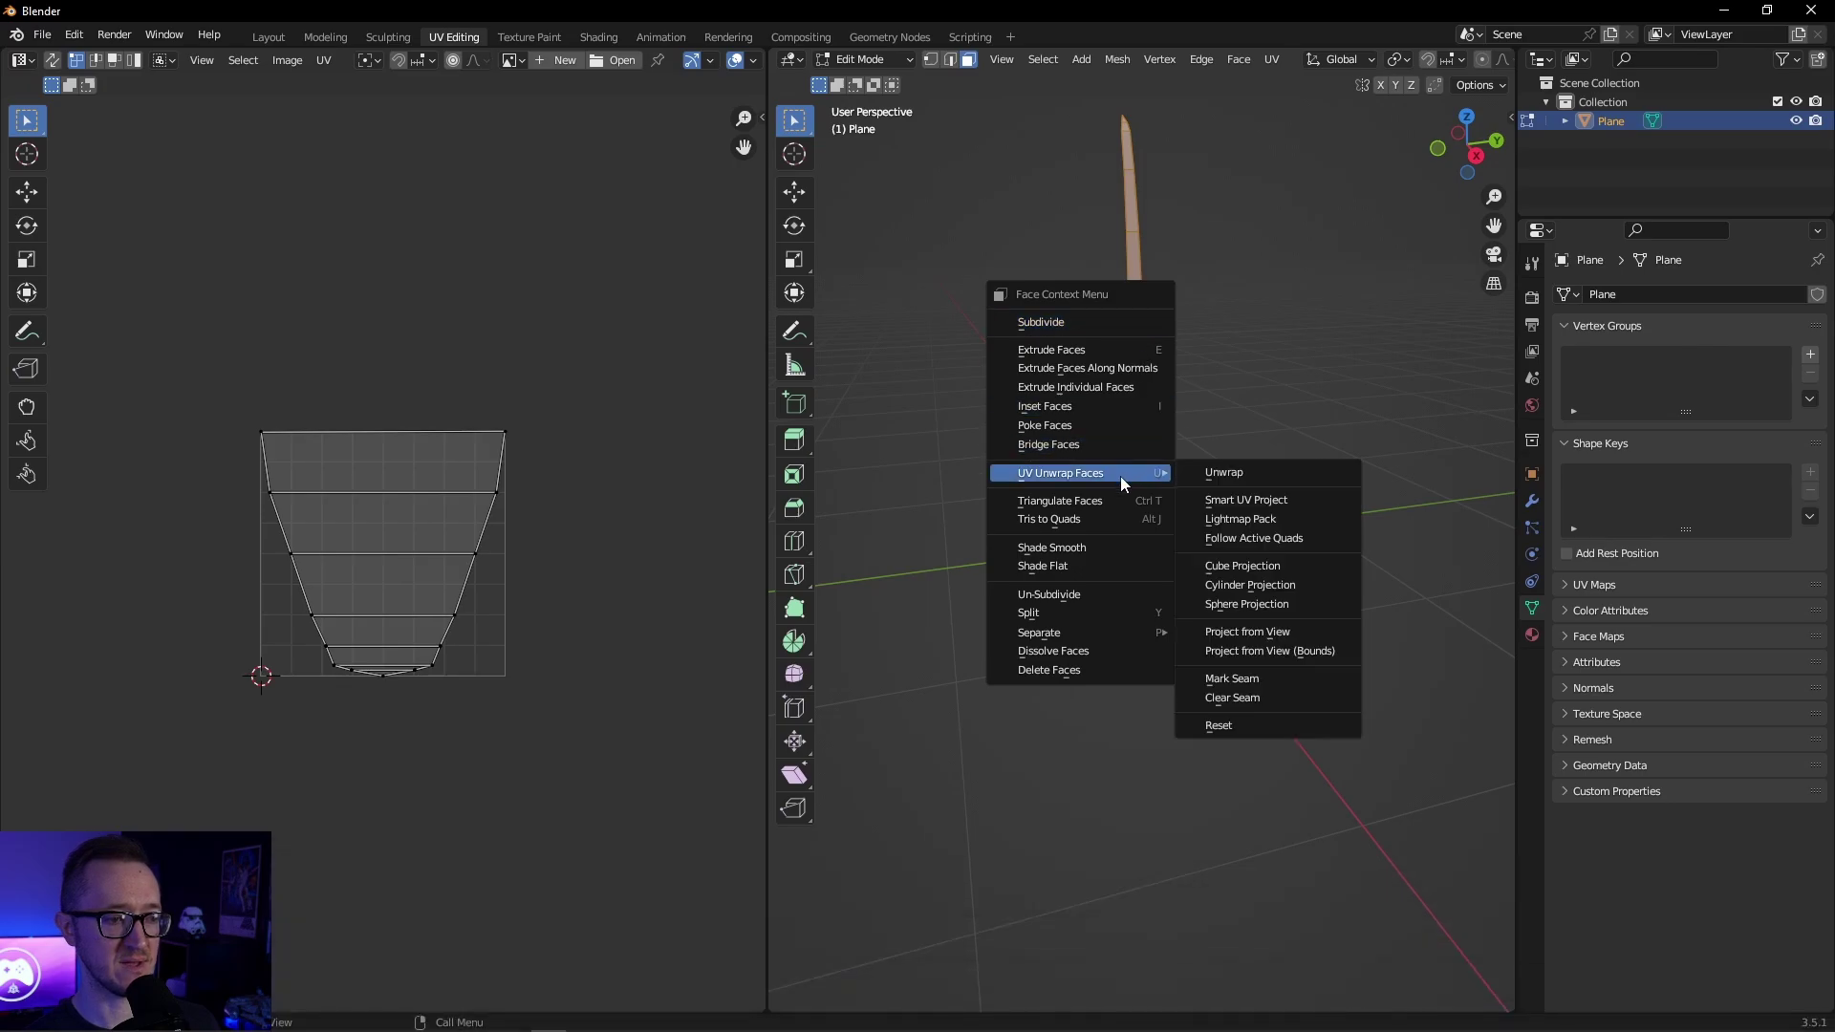
{"action": "left_click", "coordinate": [1230, 476]}
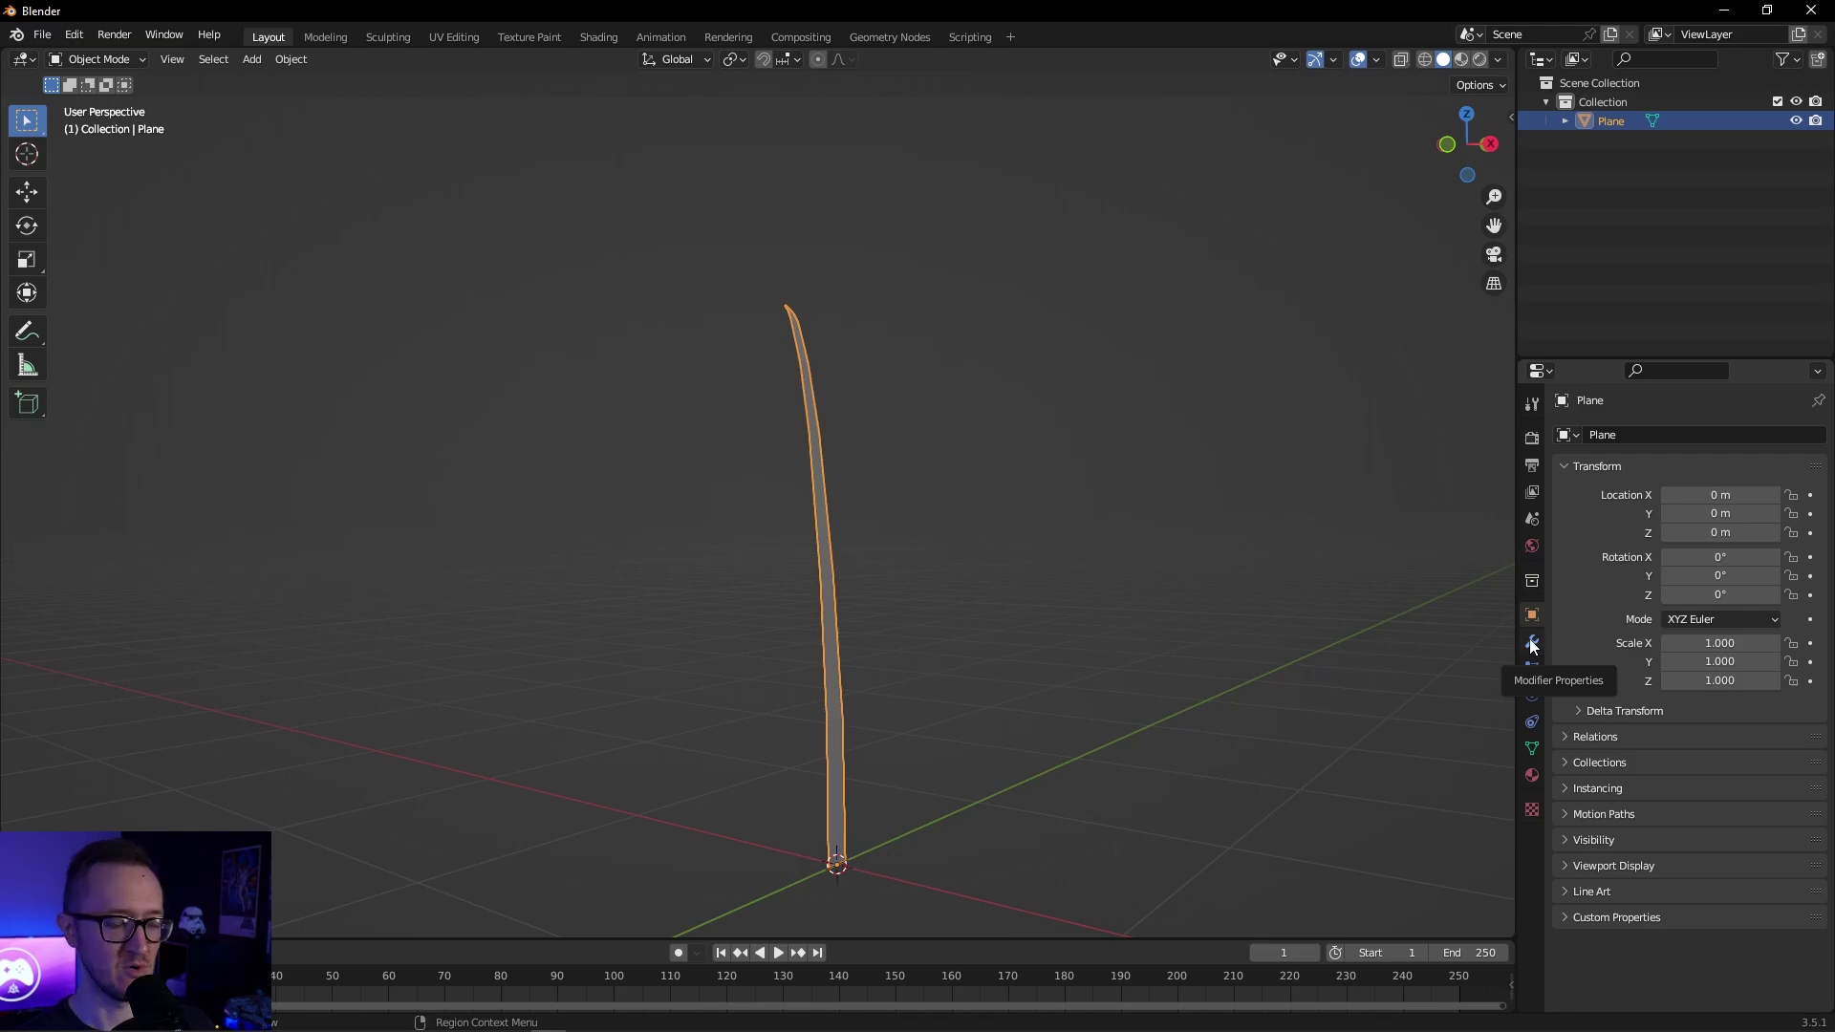
Add an Array modifier to the blade with a count of 10.
{"action": "left_click", "coordinate": [1530, 641]}
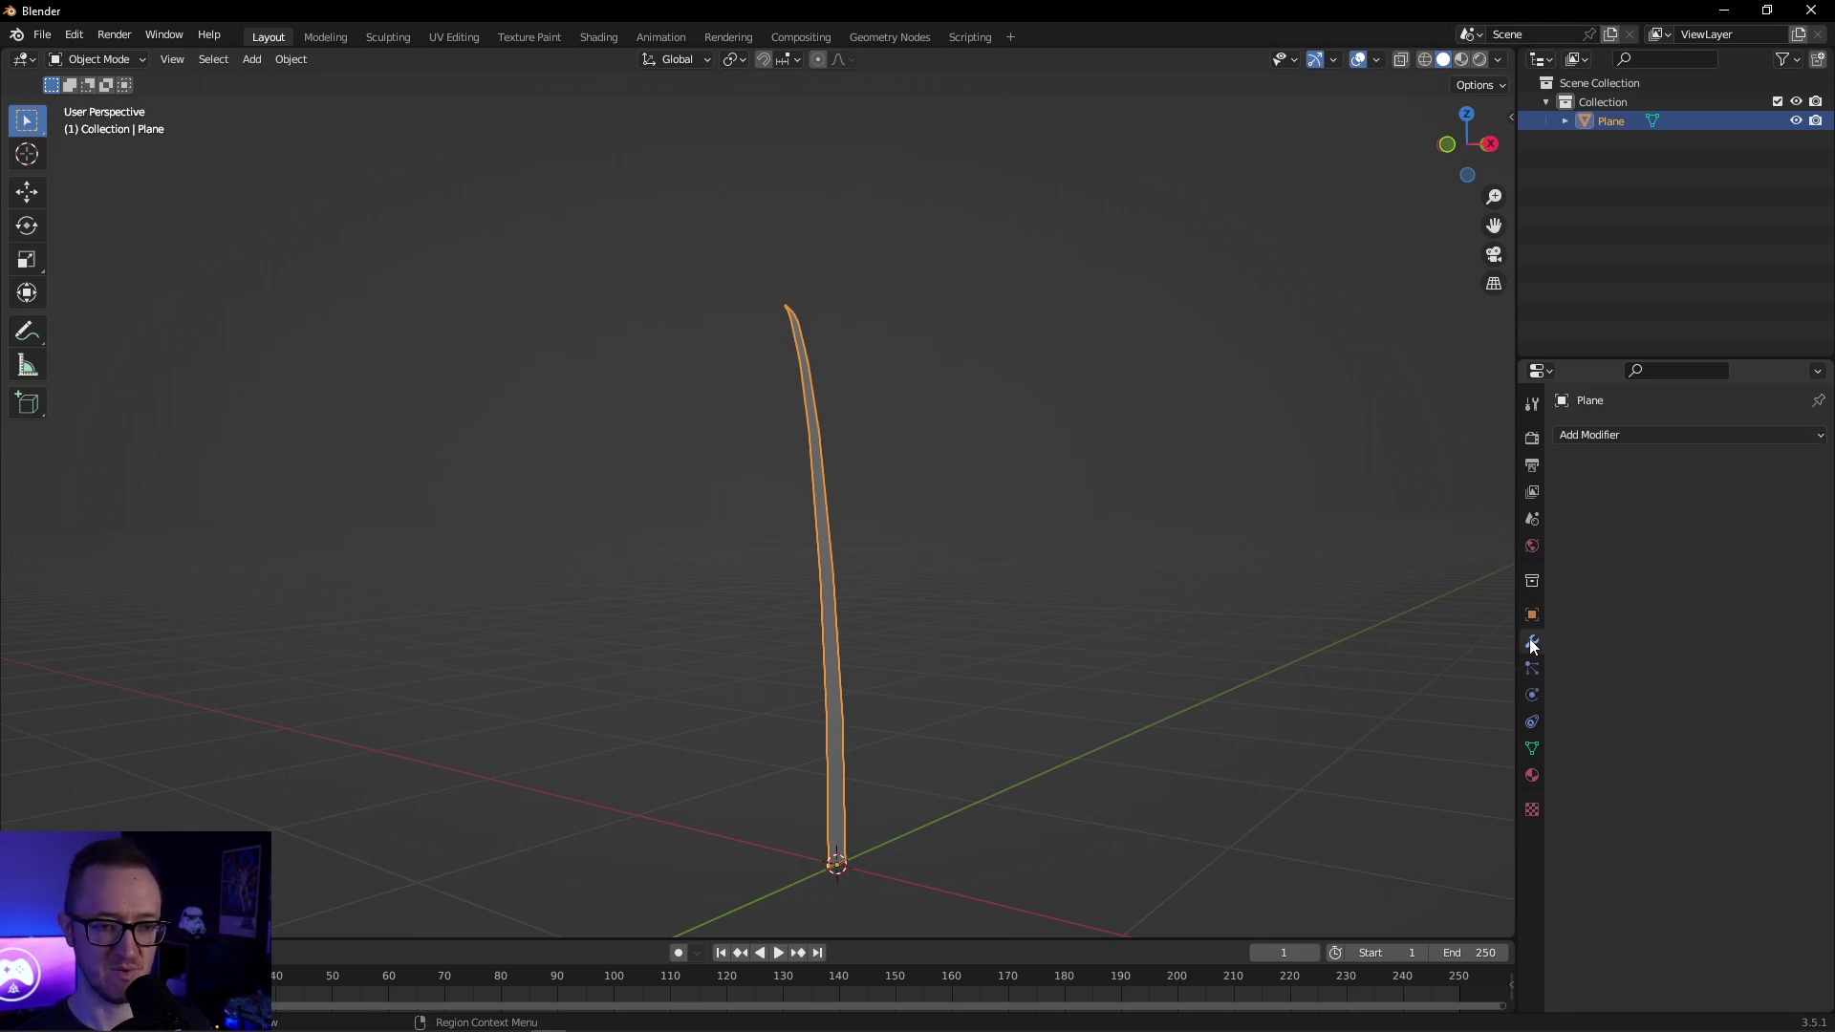
{"action": "left_click", "coordinate": [1637, 436]}
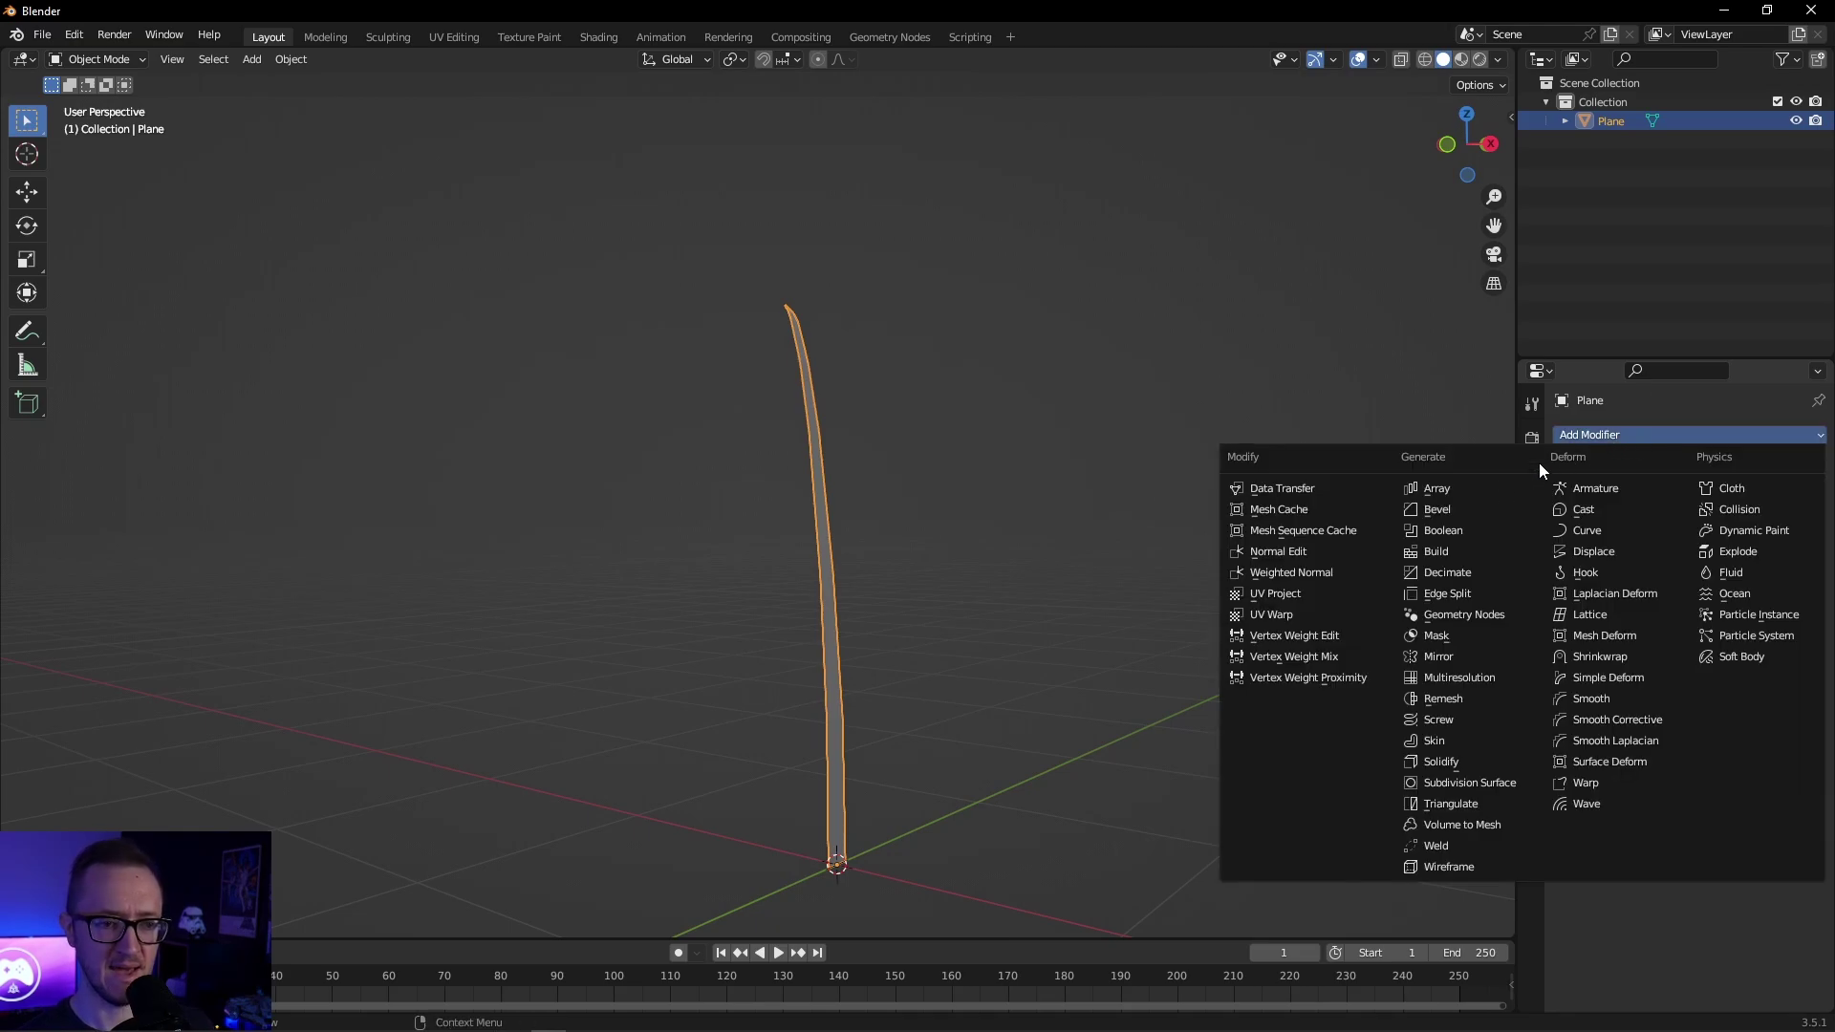
{"action": "left_click", "coordinate": [1468, 485]}
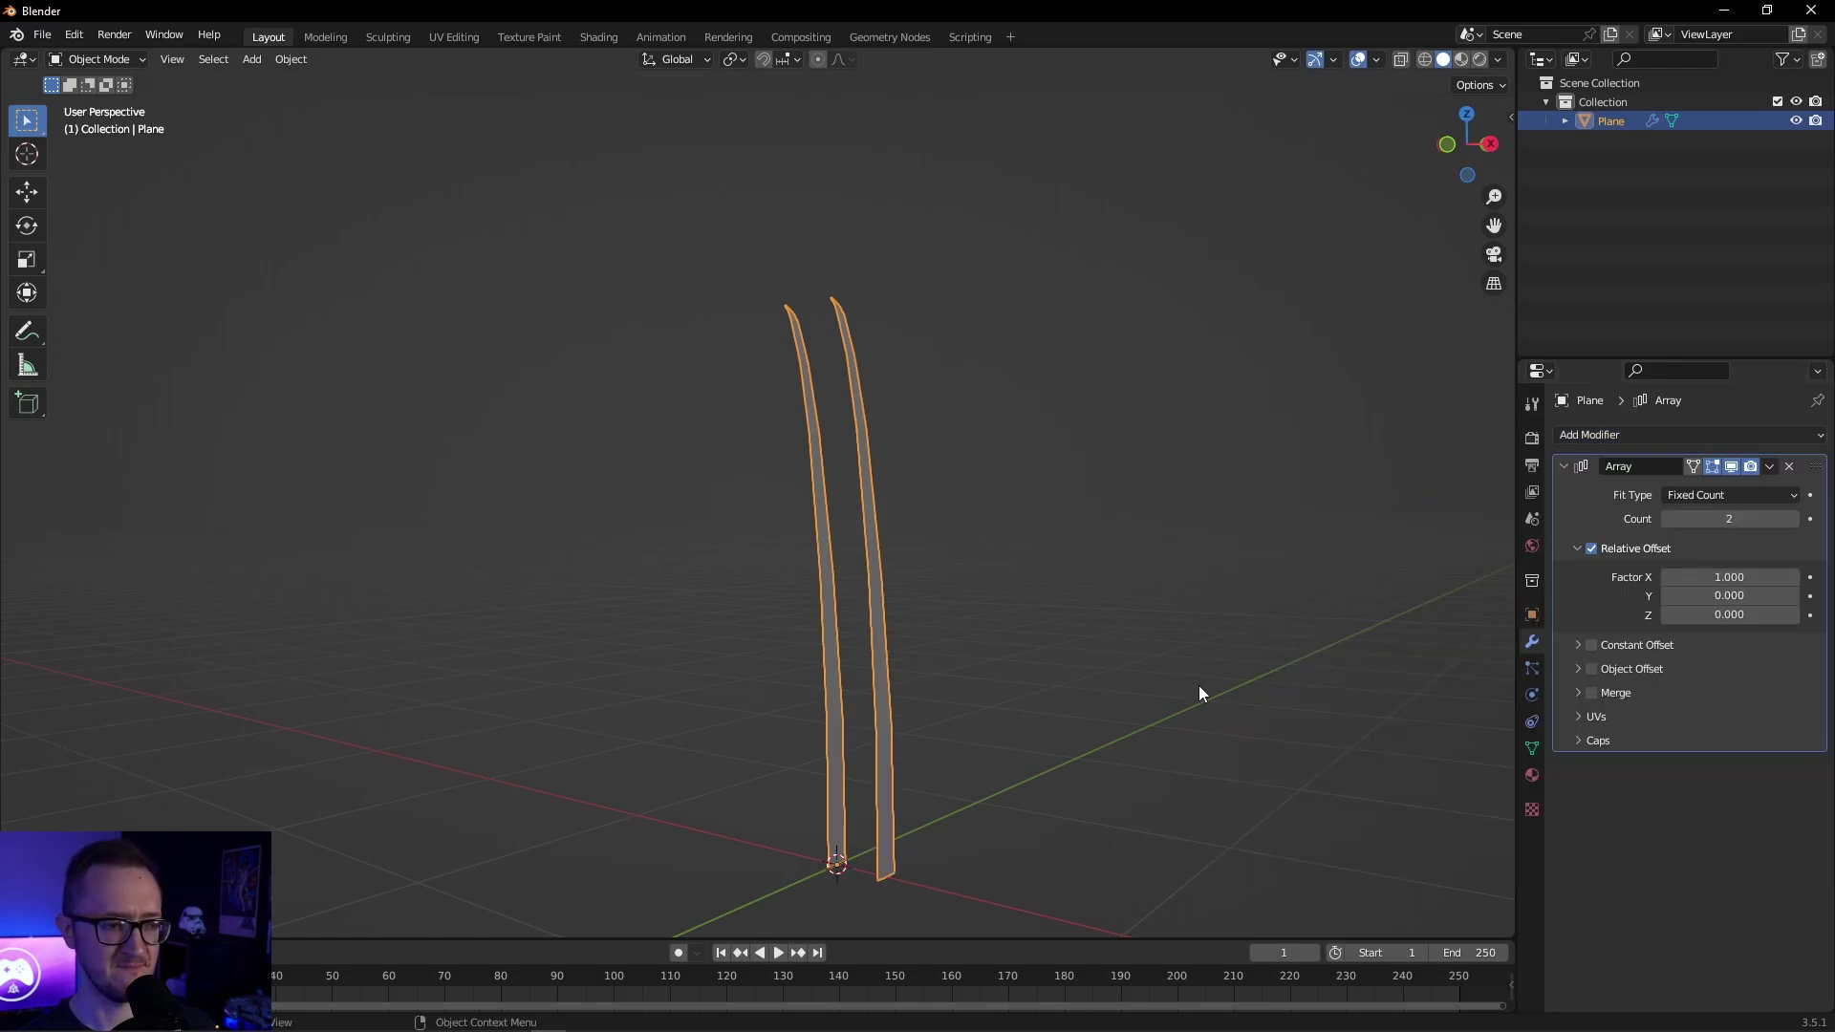
{"action": "middle_click_drag", "start_coordinate": [1198, 690], "coordinate": [965, 690]}
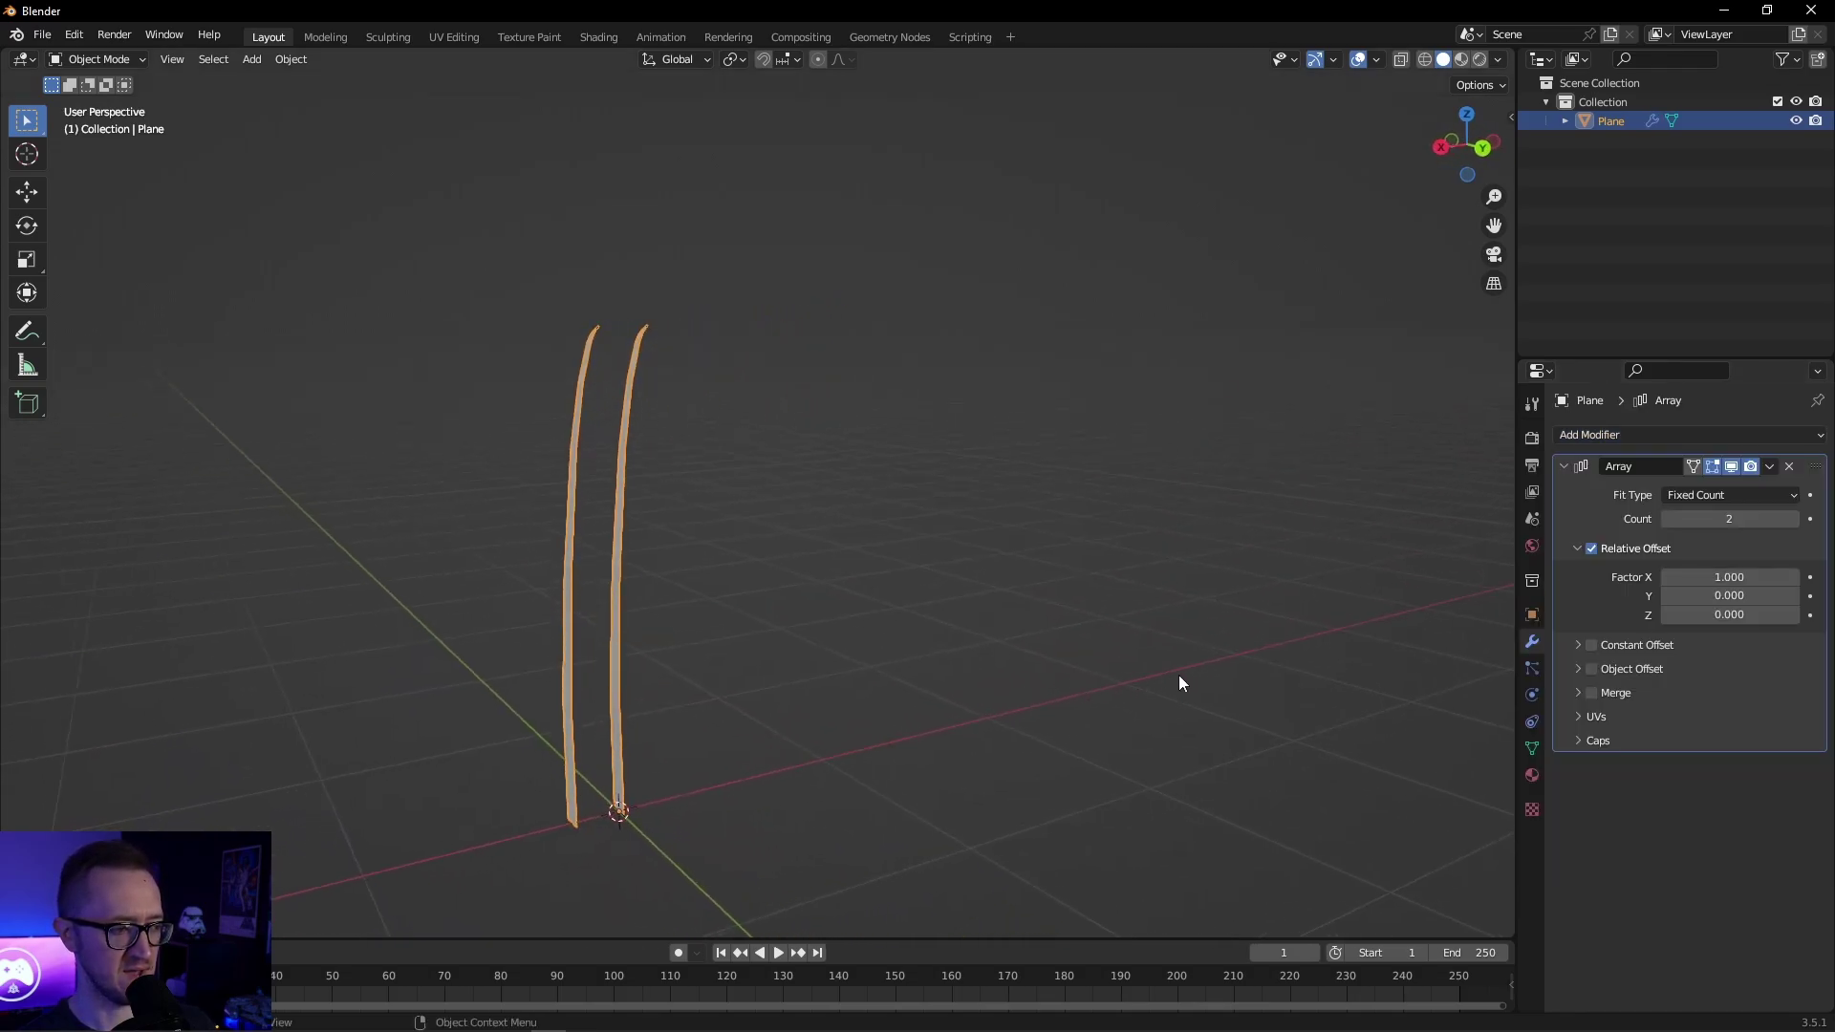
{"action": "middle_click_drag", "start_coordinate": [708, 642], "coordinate": [927, 646]}
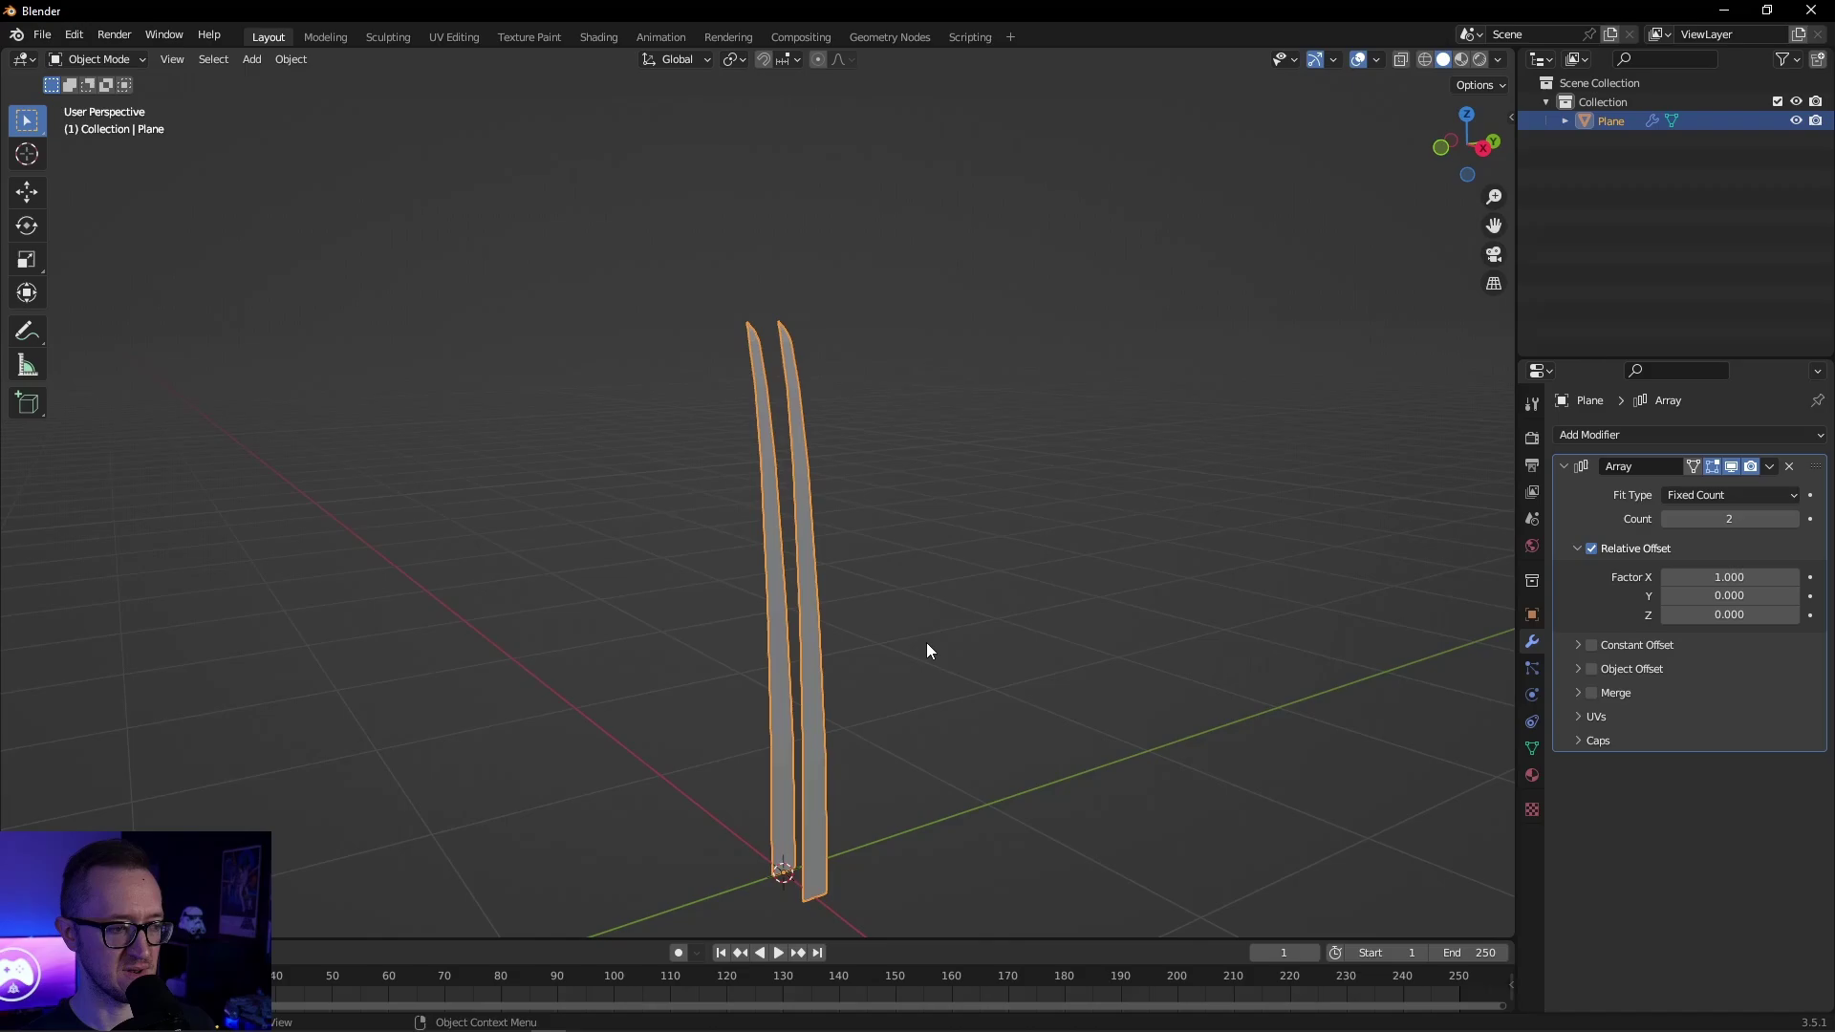
{"action": "left_click", "coordinate": [1713, 522]}
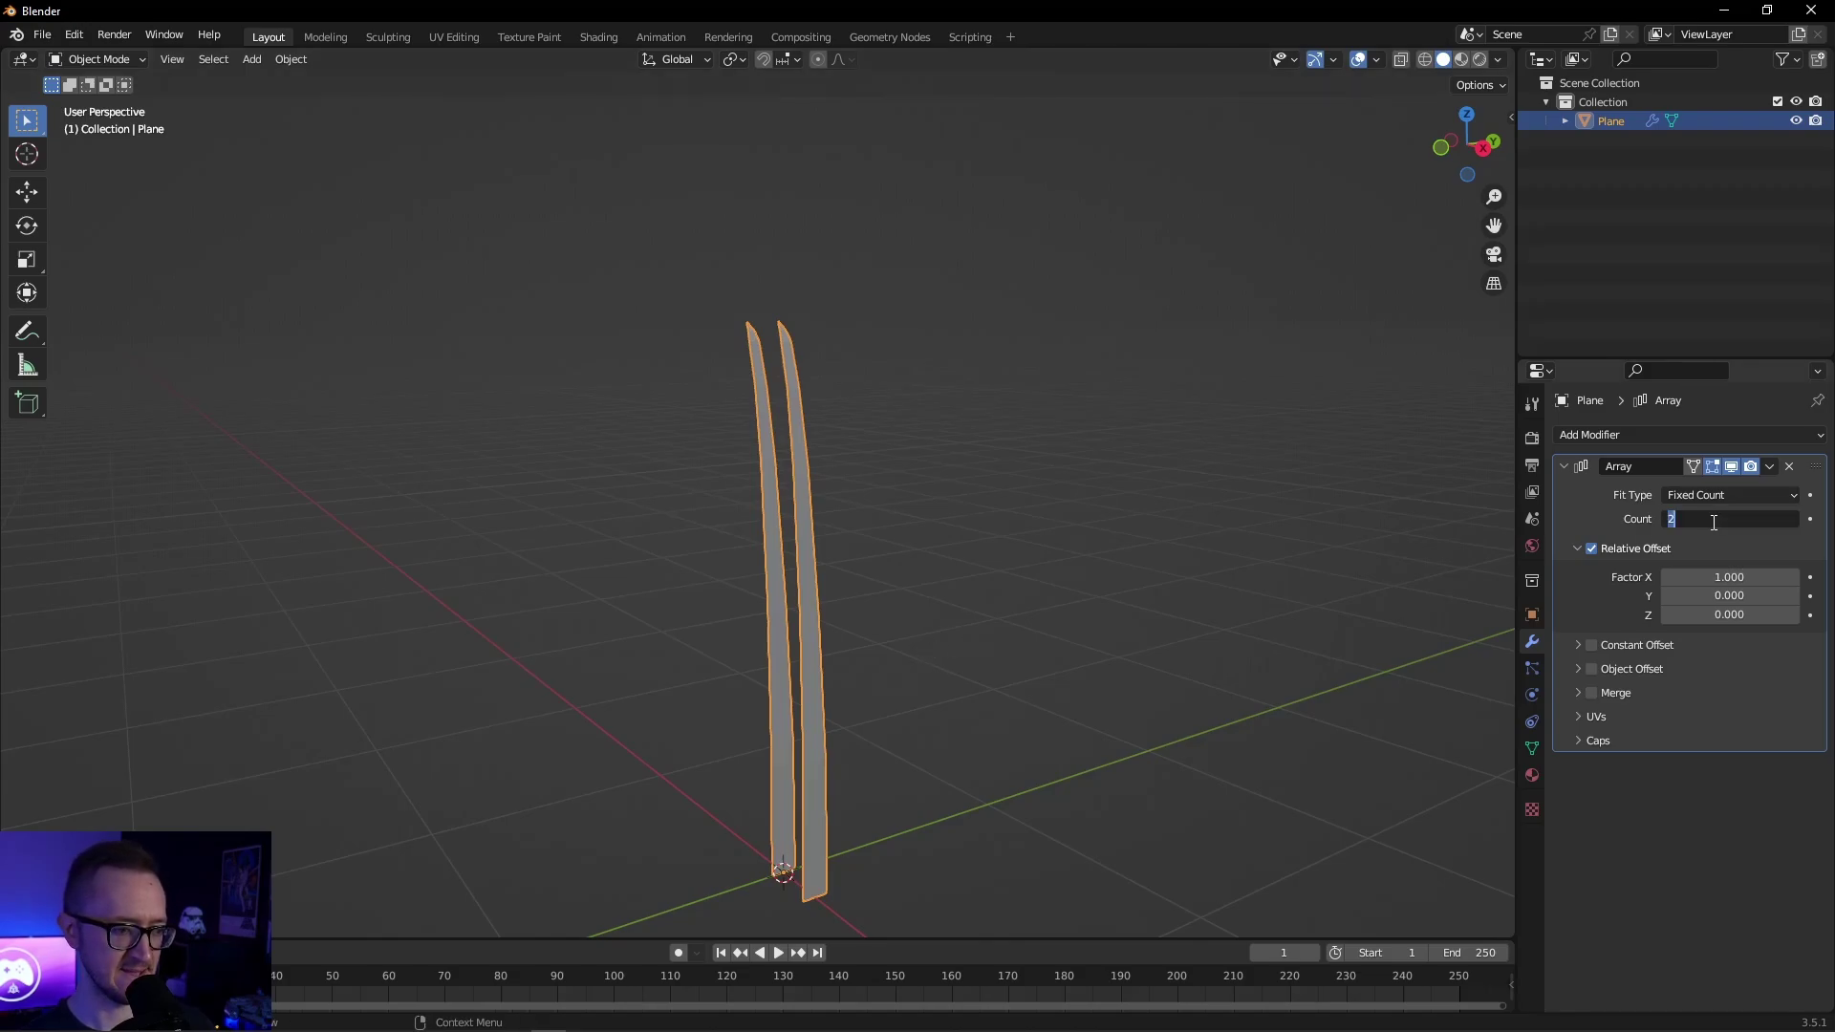
{"action": "type", "text": "10"}
{"action": "key", "text": "Return"}
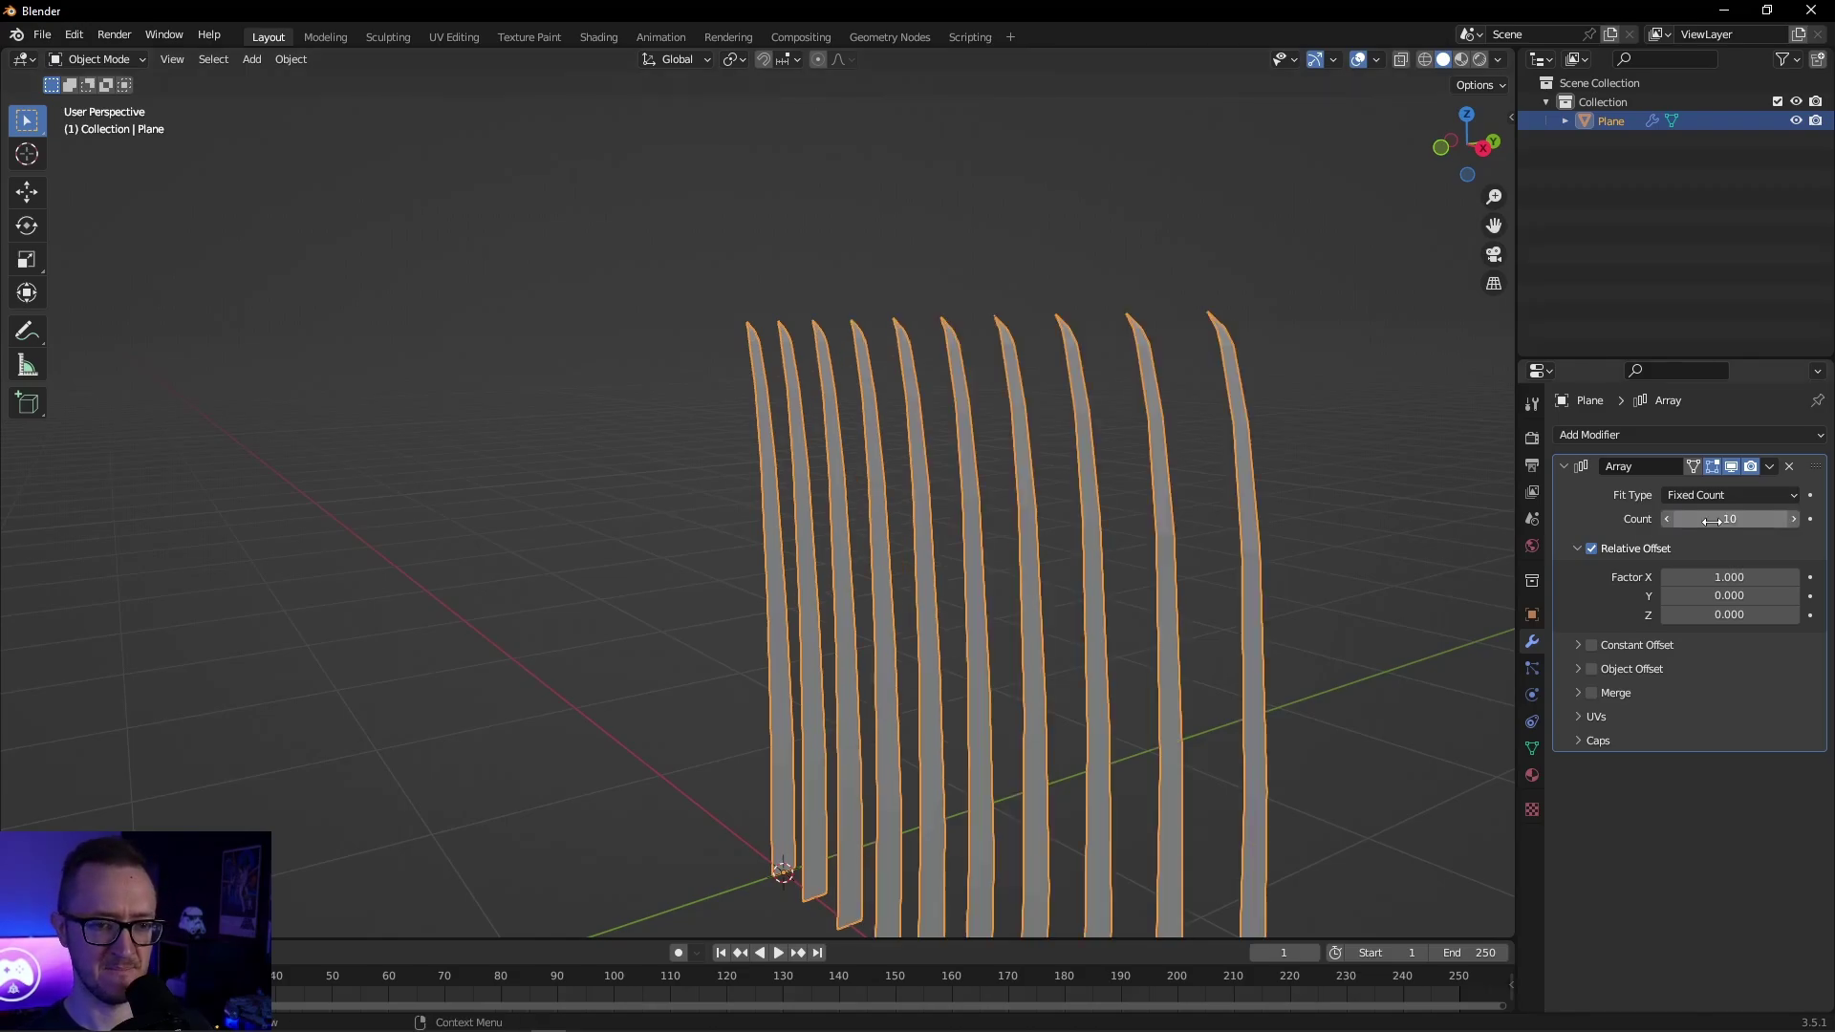
Set the array's Relative Offset X factor to 0 and apply the modifier.
{"action": "mouse_move", "coordinate": [1186, 598]}
{"action": "middle_mouse_down"}
{"action": "mouse_move", "coordinate": [1130, 586]}
{"action": "mouse_move", "coordinate": [1194, 592]}
{"action": "middle_mouse_up"}
{"action": "left_click", "coordinate": [1741, 577]}
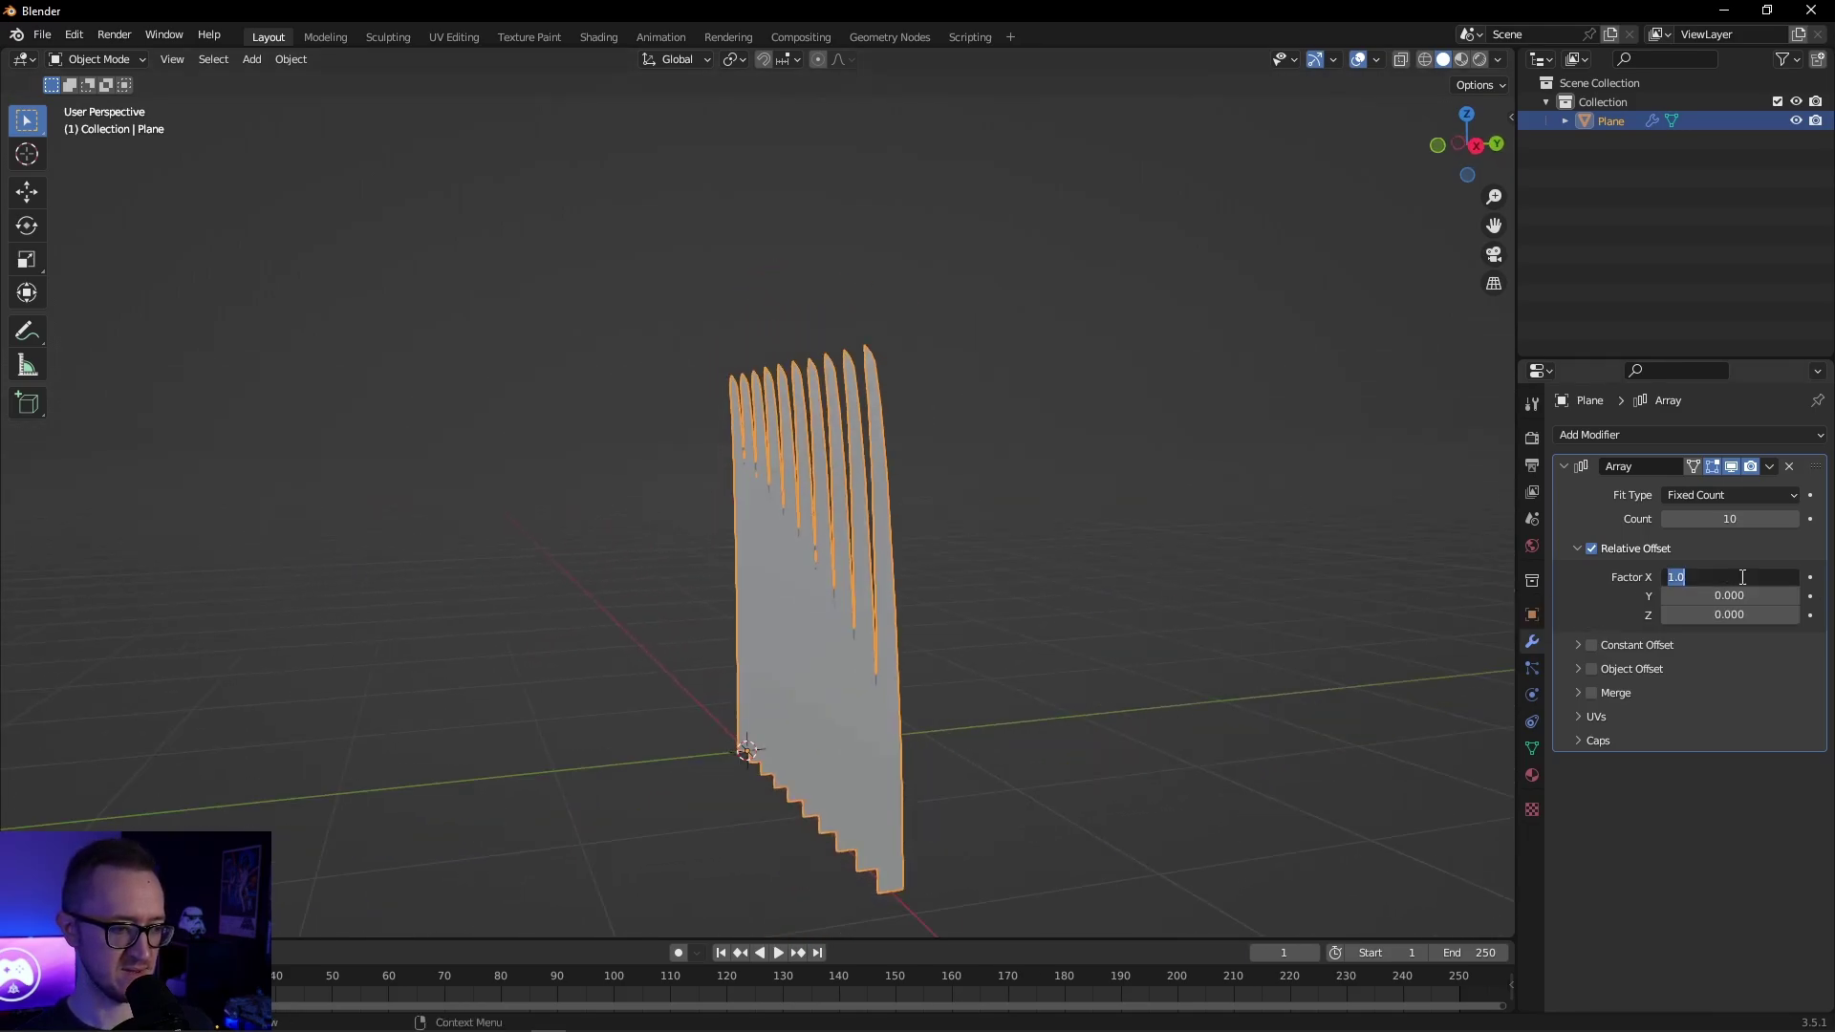
{"action": "type", "text": "0"}
{"action": "key", "text": "Return"}
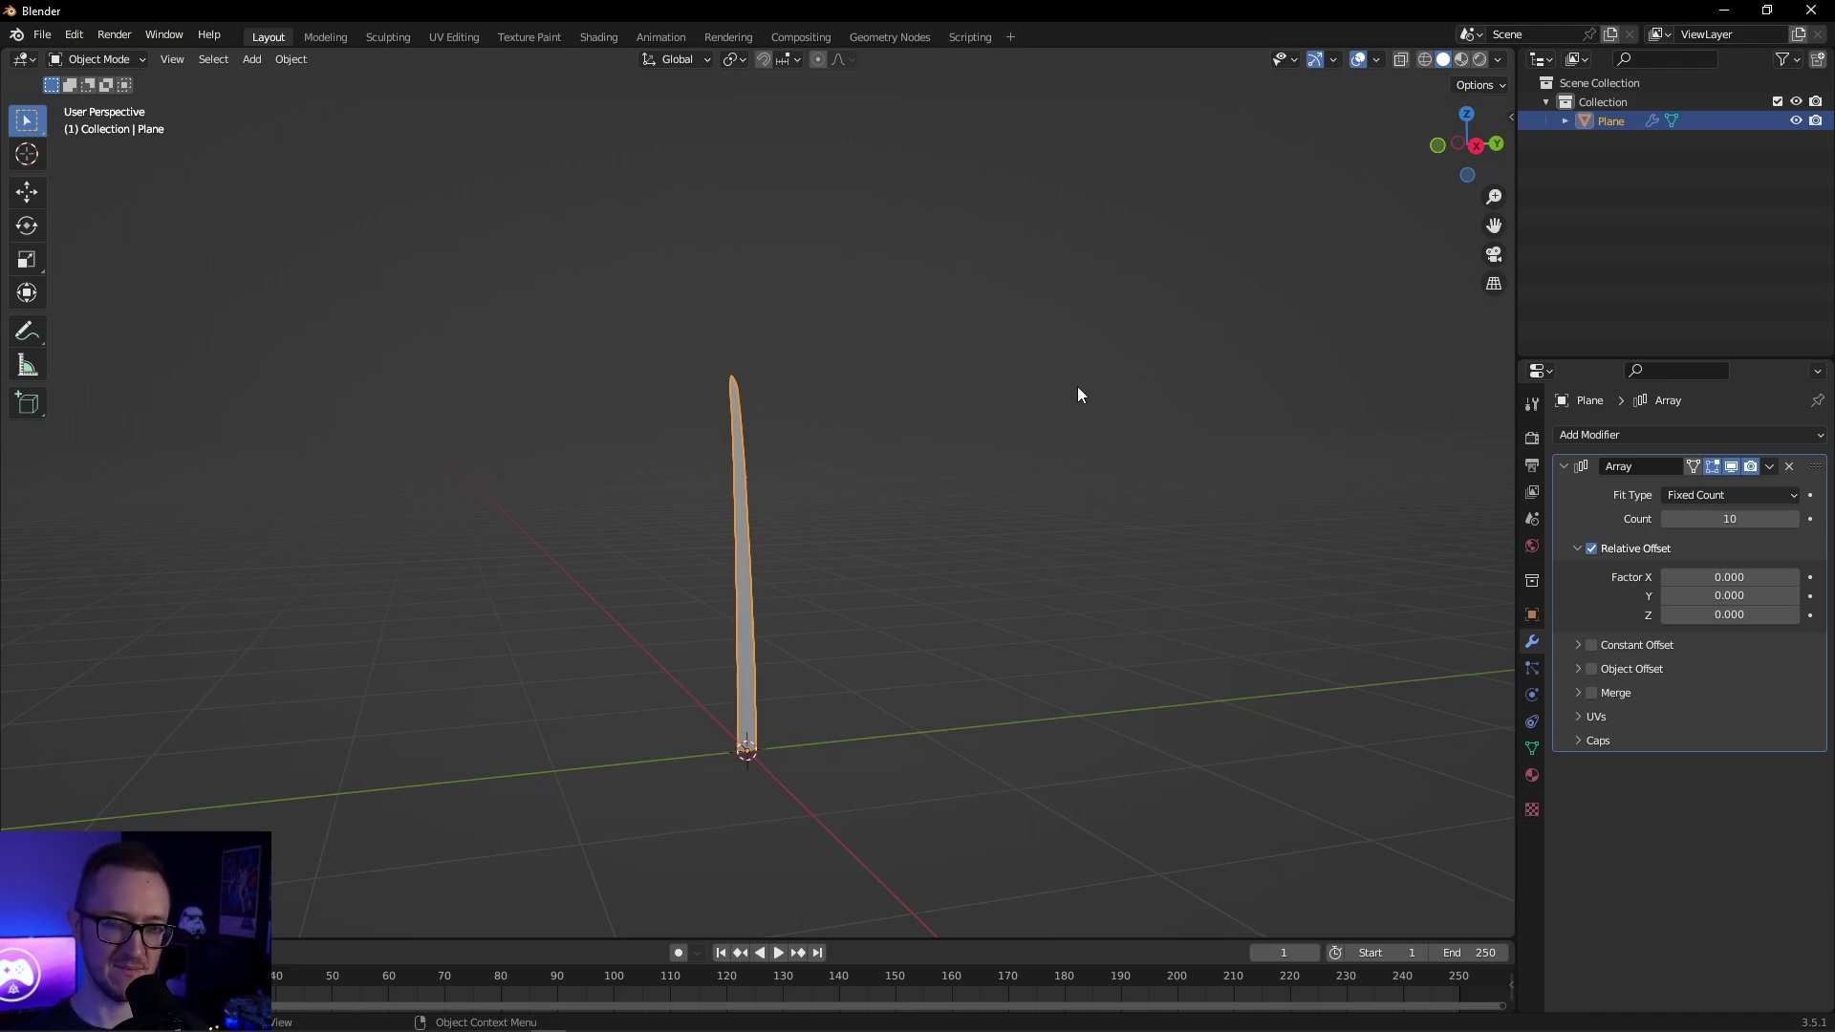
{"action": "left_click", "coordinate": [1769, 467]}
{"action": "left_click", "coordinate": [1695, 484]}
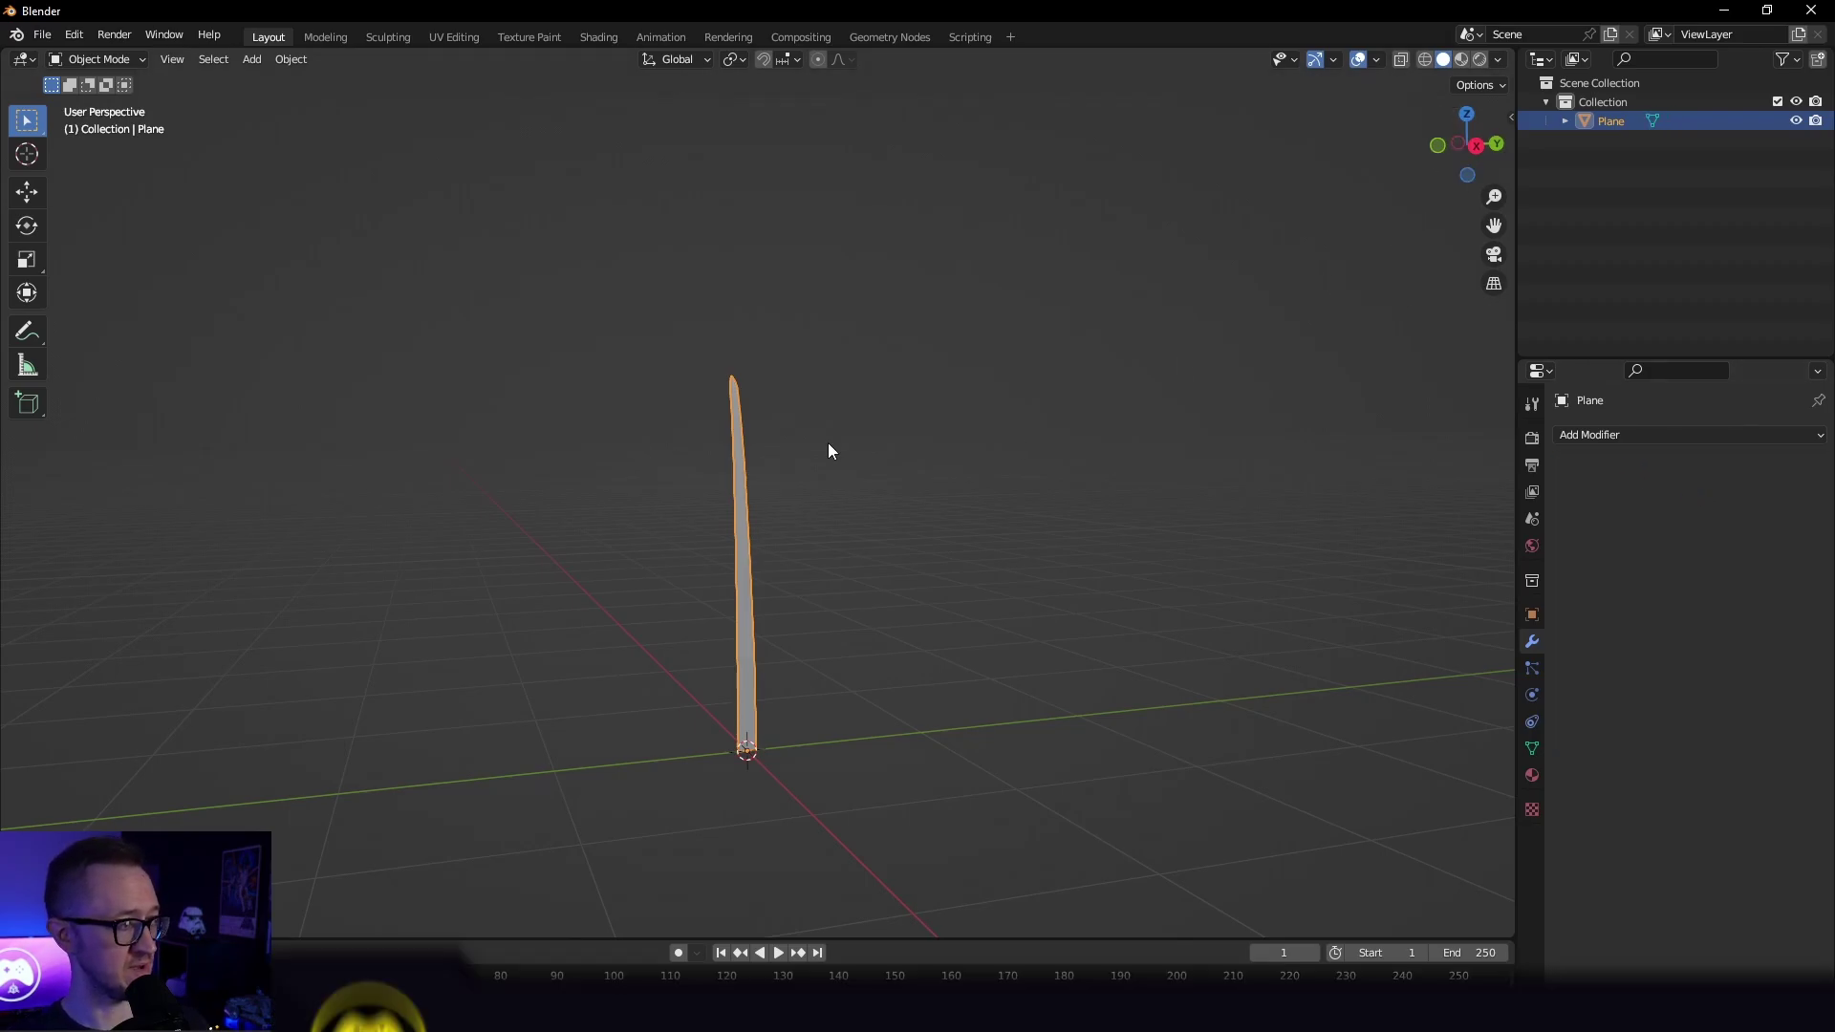
Select the whole mesh in Edit Mode, separate it by loose parts, then deselect.
{"action": "key", "text": "Tab"}
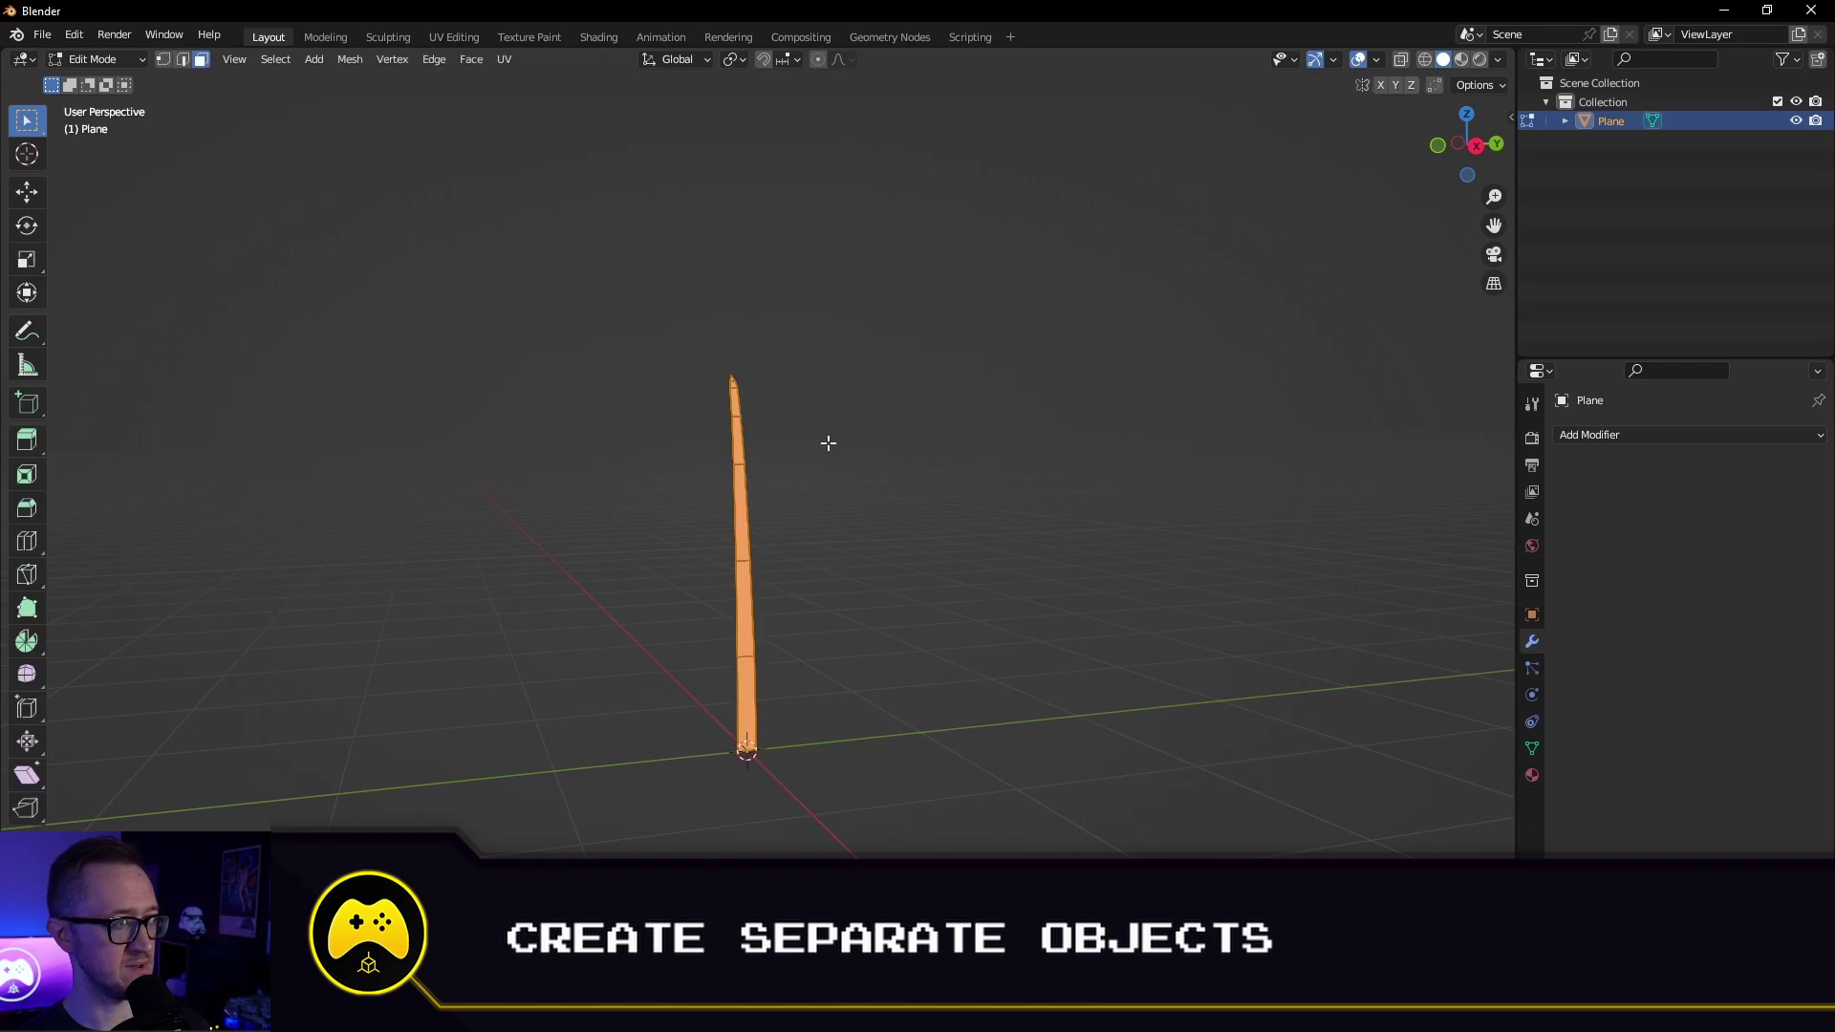
{"action": "key", "text": "a"}
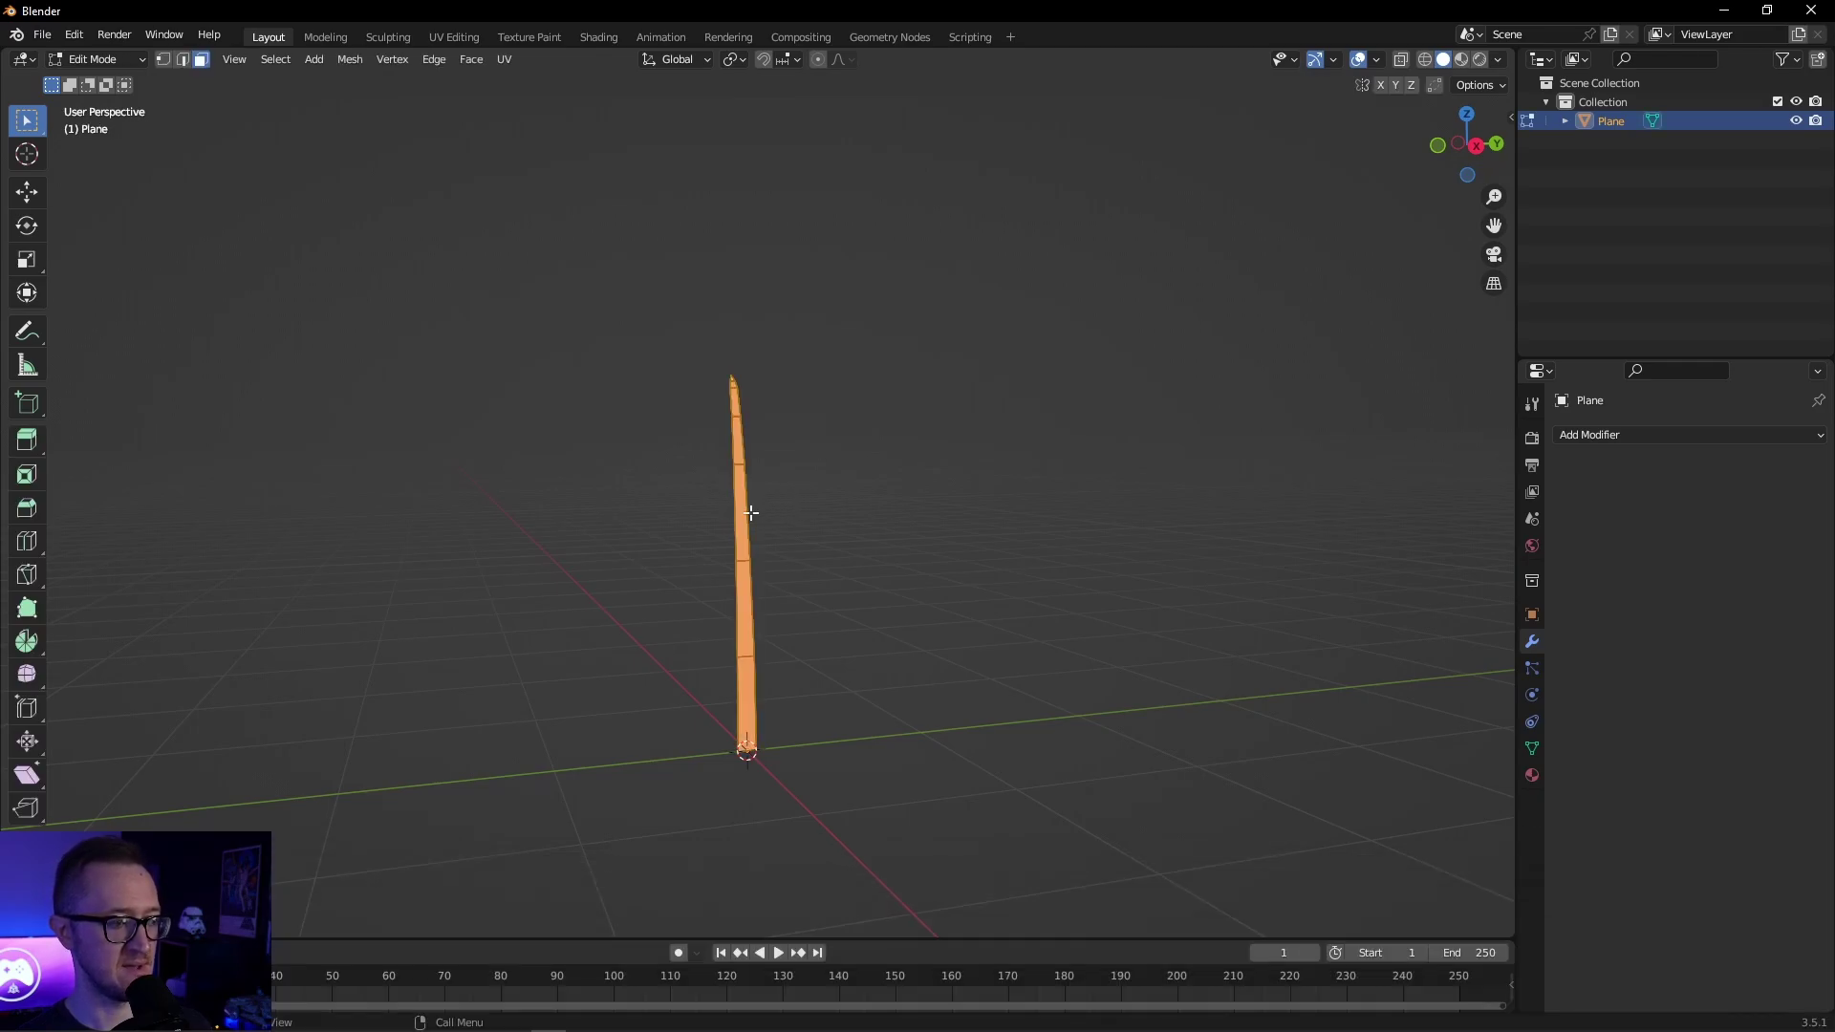
{"action": "right_click", "coordinate": [744, 514]}
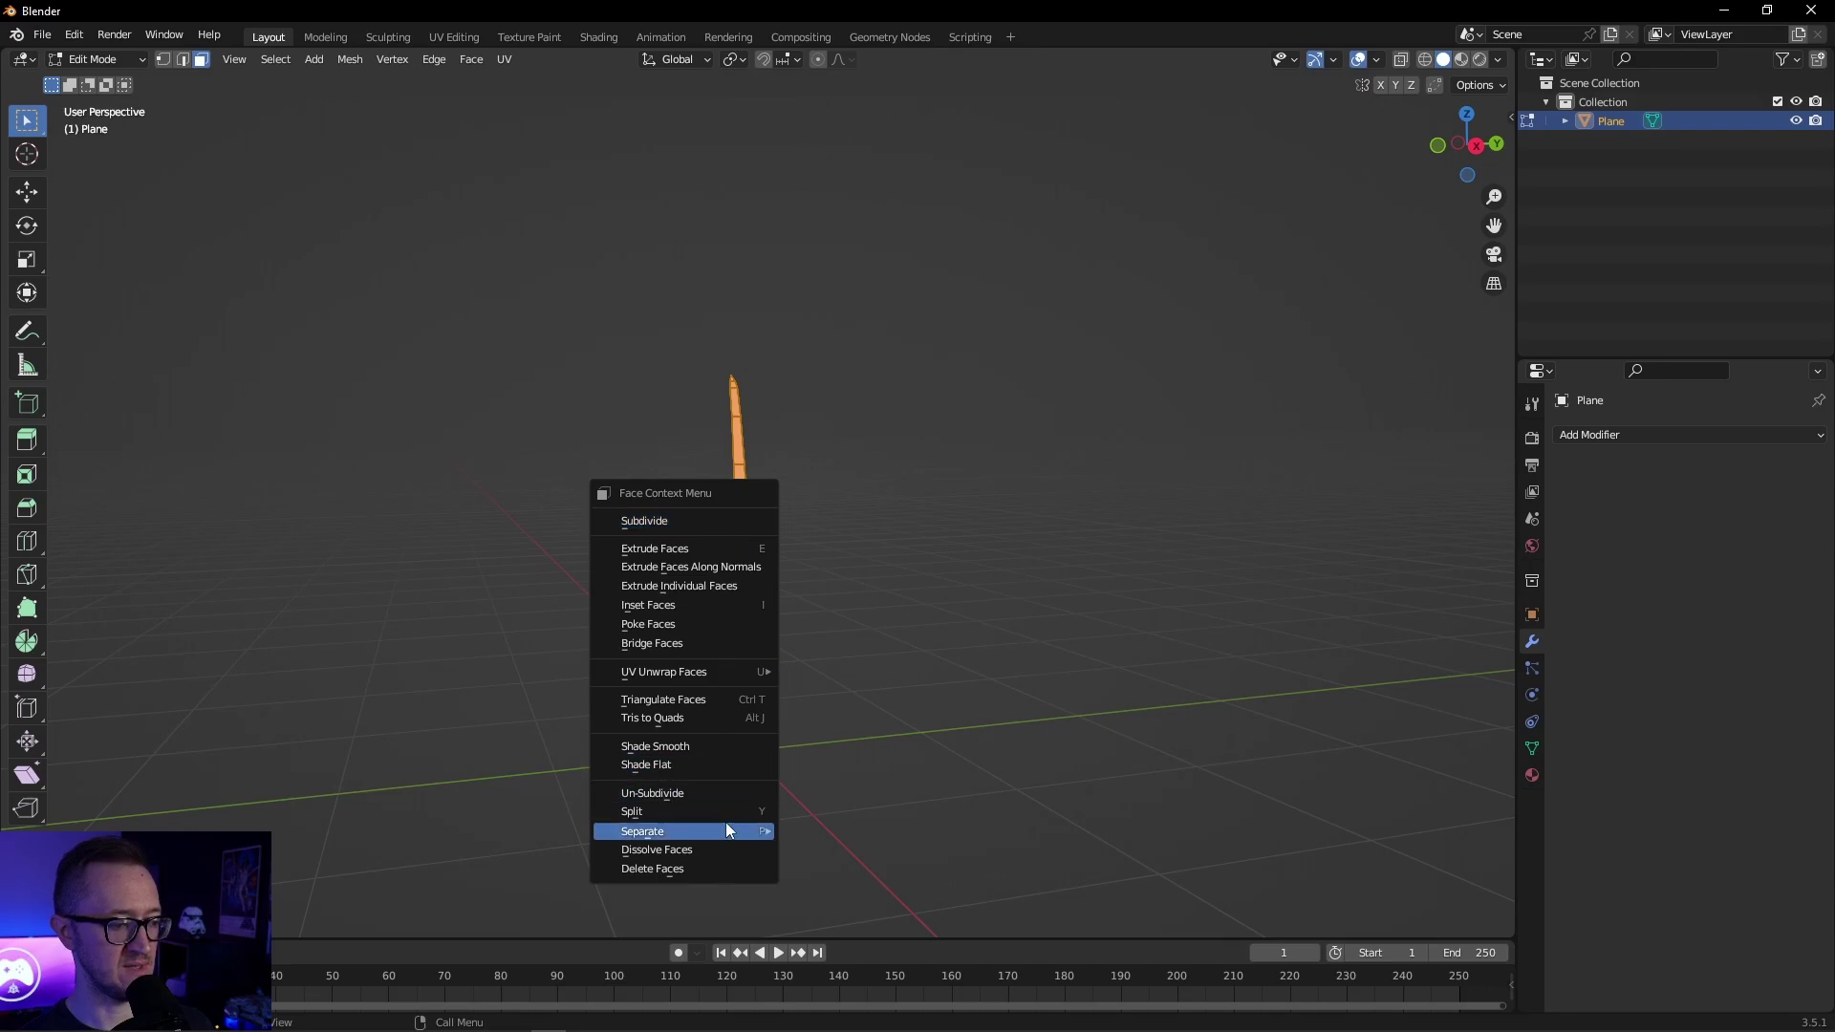
{"action": "mouse_move", "coordinate": [726, 823]}
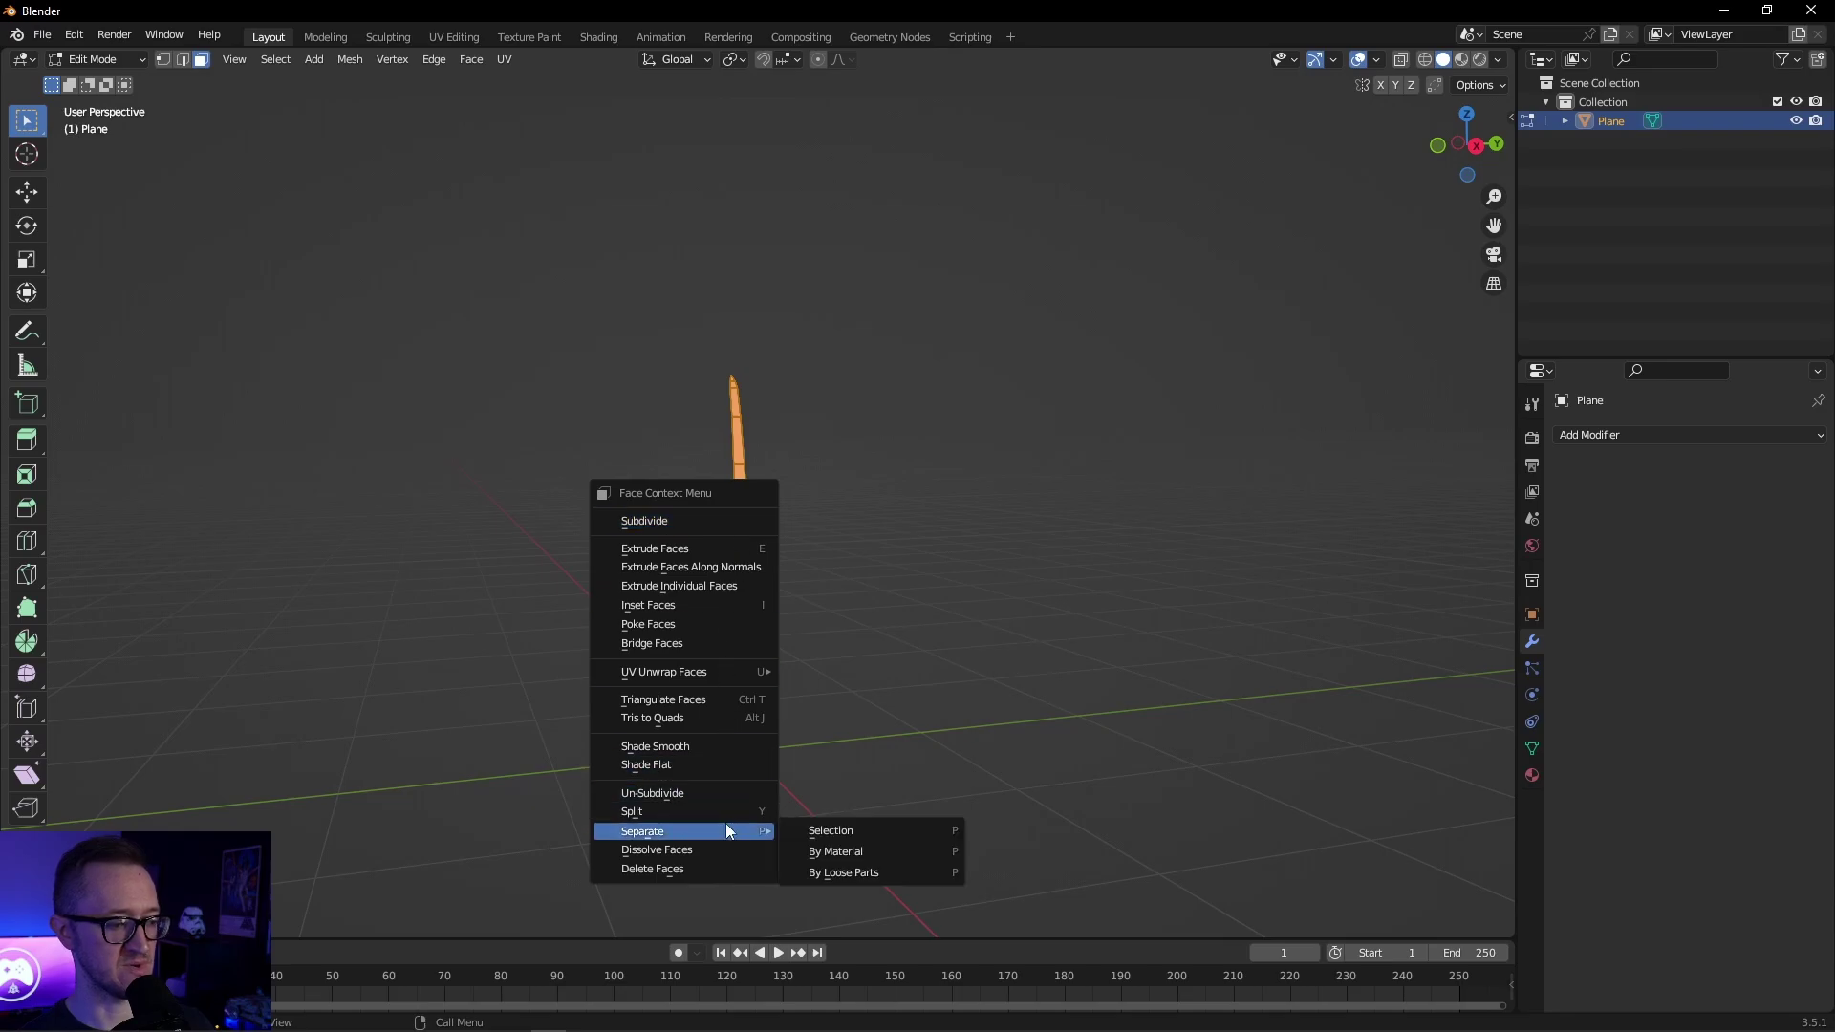
{"action": "left_click", "coordinate": [902, 874]}
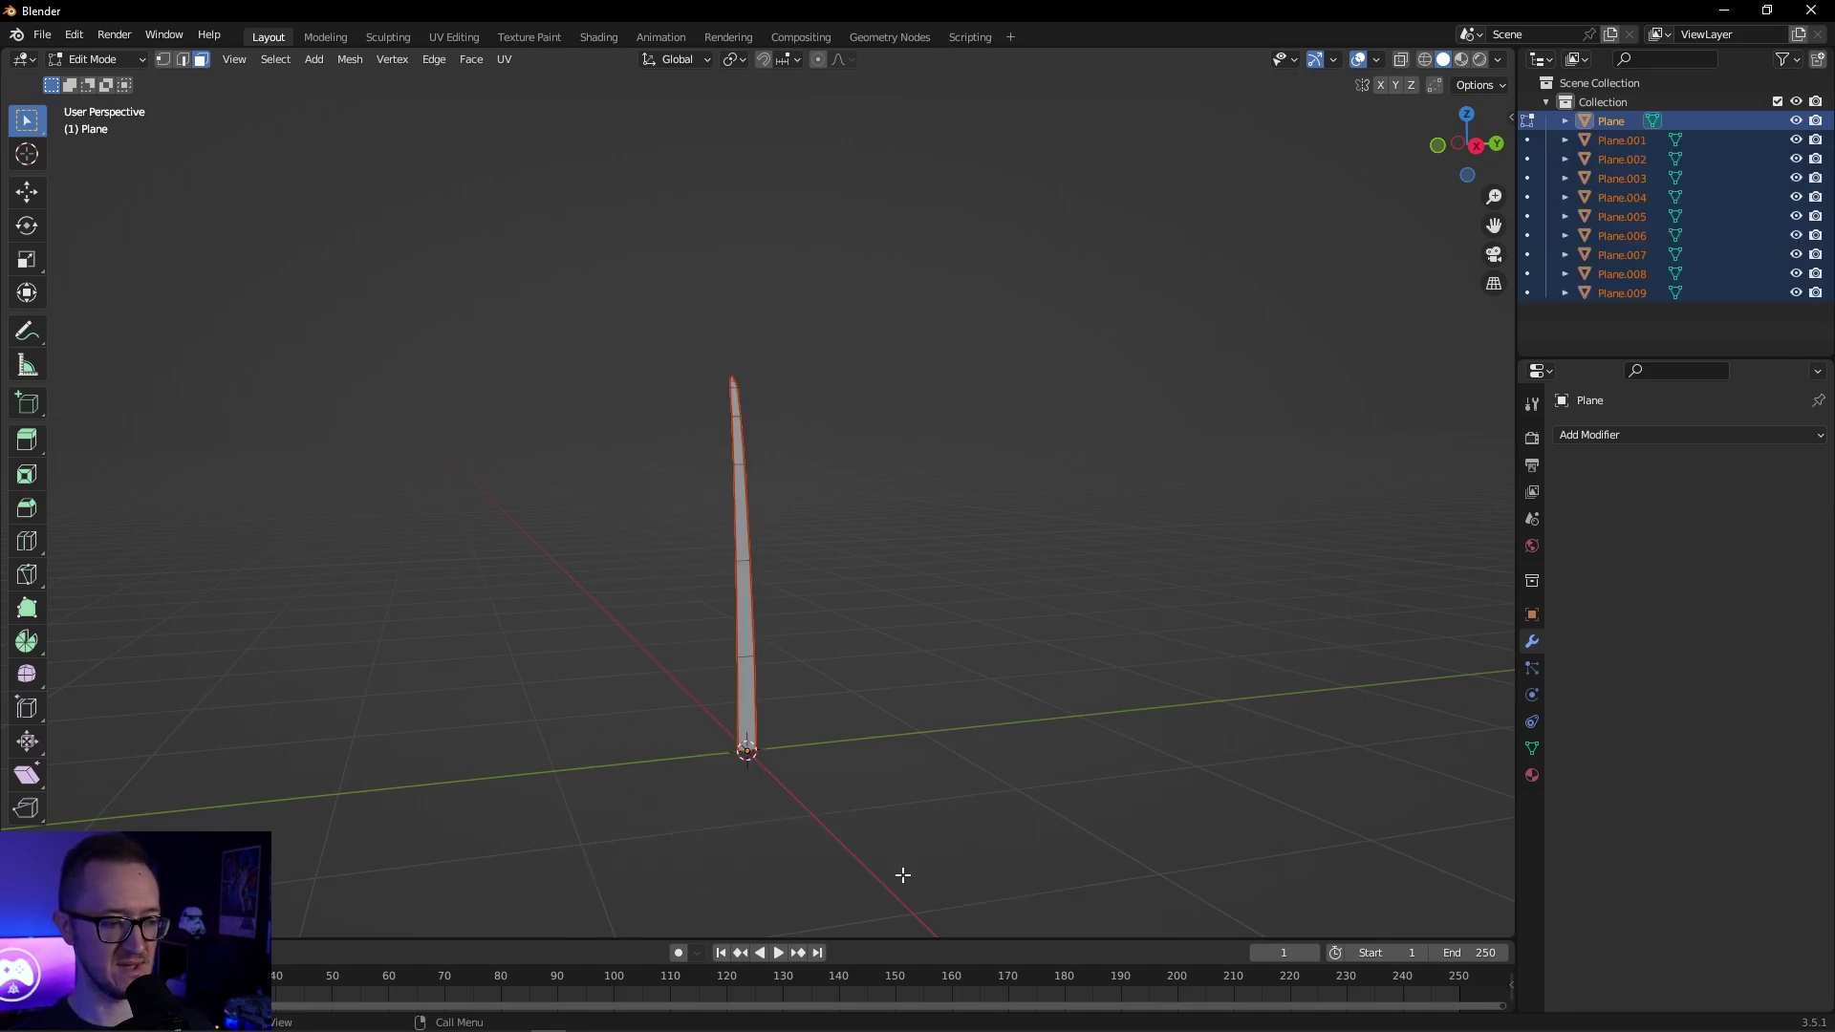
{"action": "left_click", "coordinate": [1621, 320]}
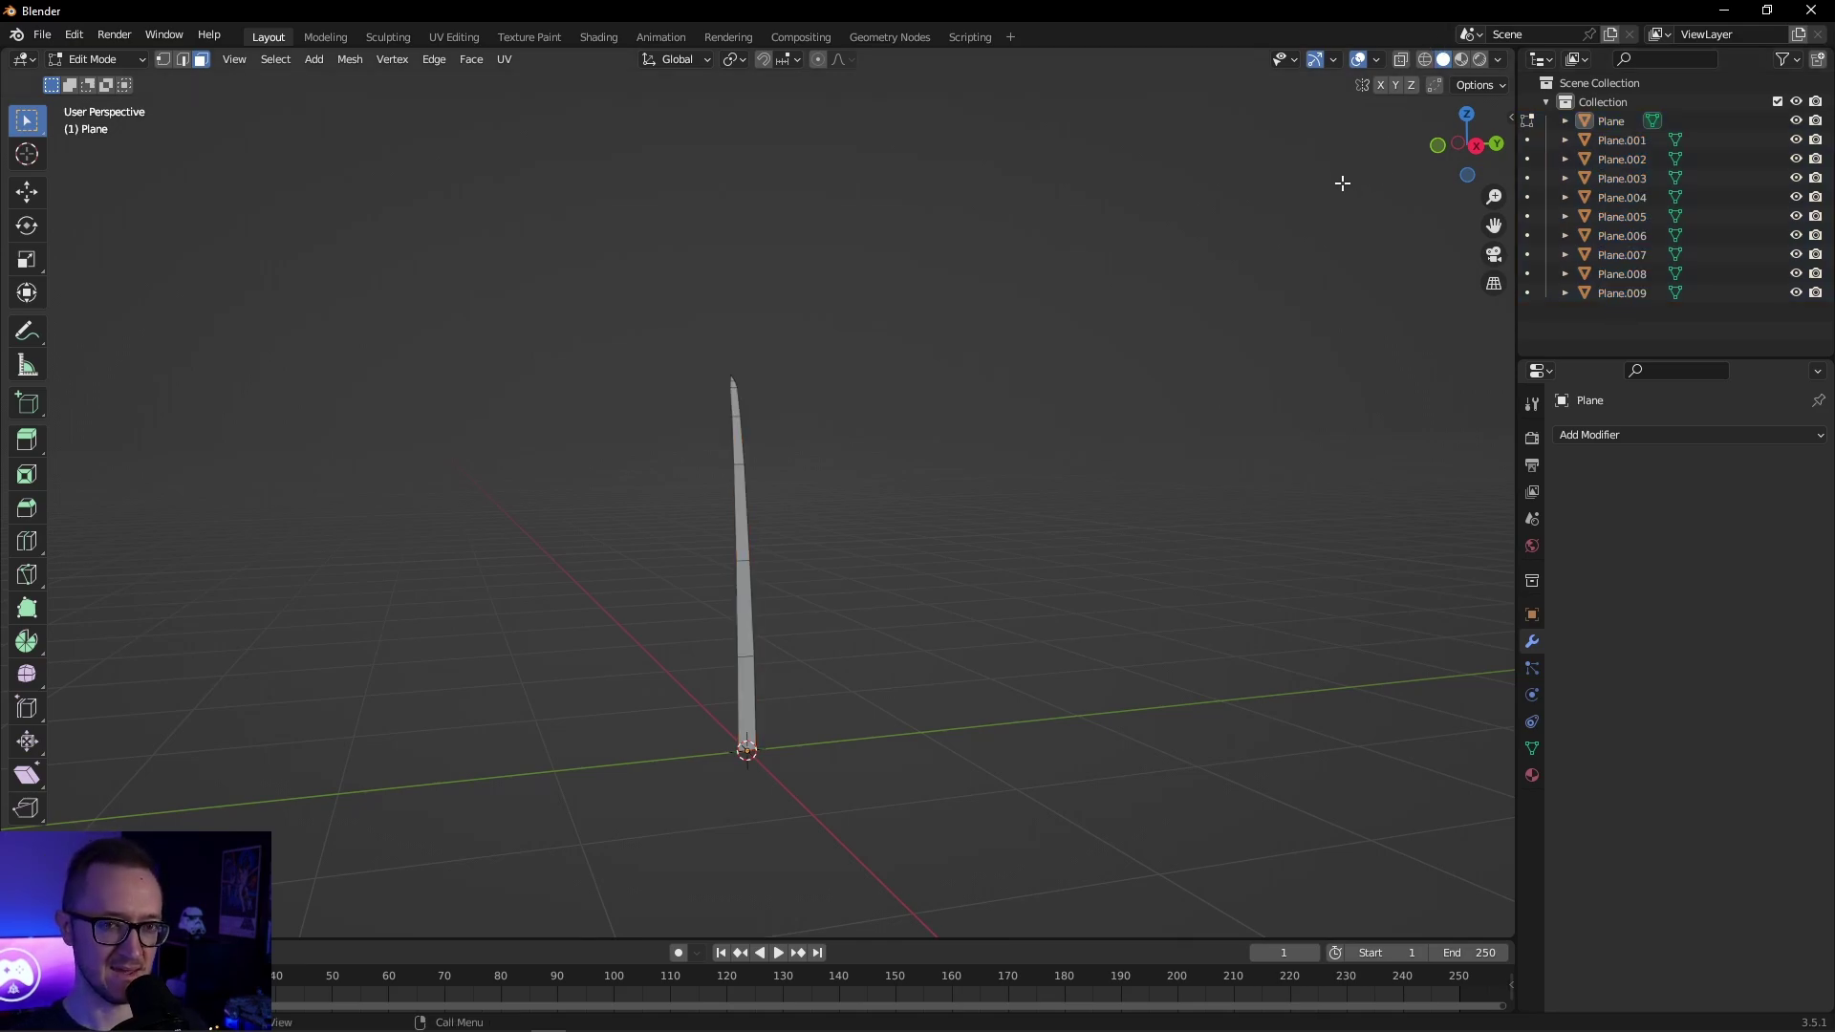
Select Plane through Plane.009 and randomize their transforms, raising the X rotation so the blades fan out.
{"action": "left_click", "coordinate": [1609, 118]}
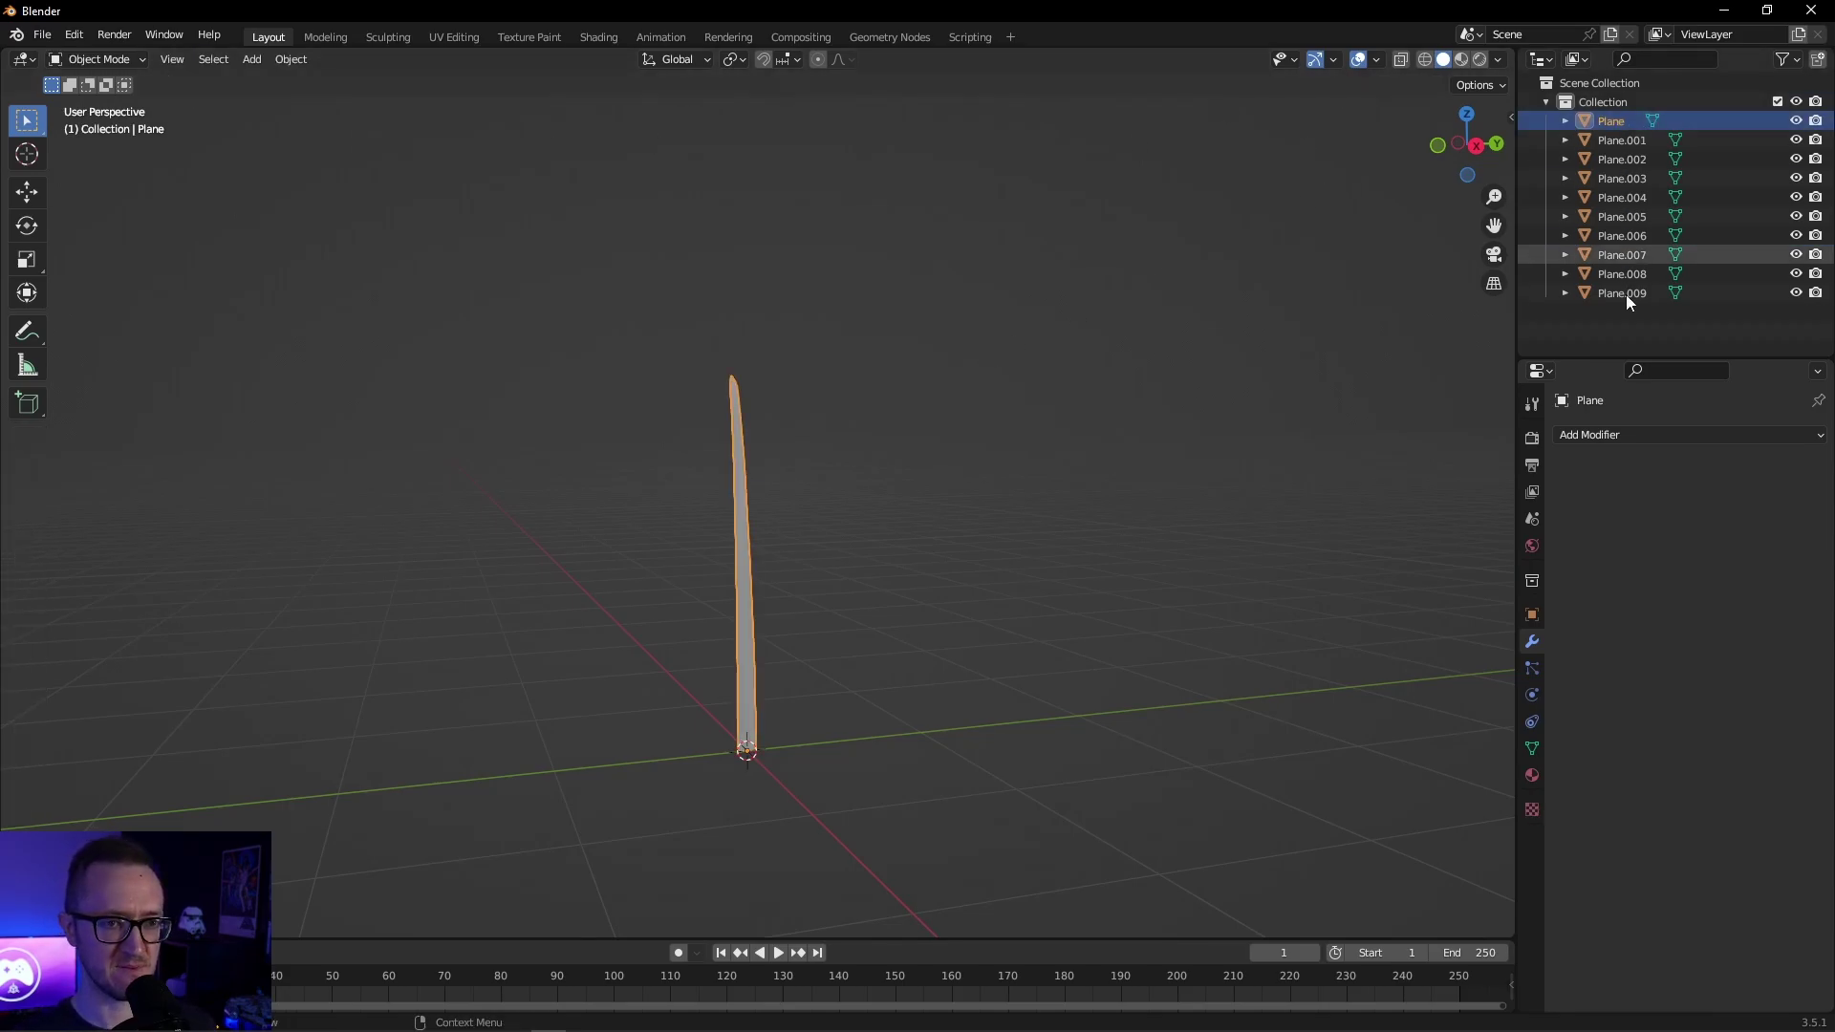
{"action": "left_click", "coordinate": [1554, 295], "text": "shift"}
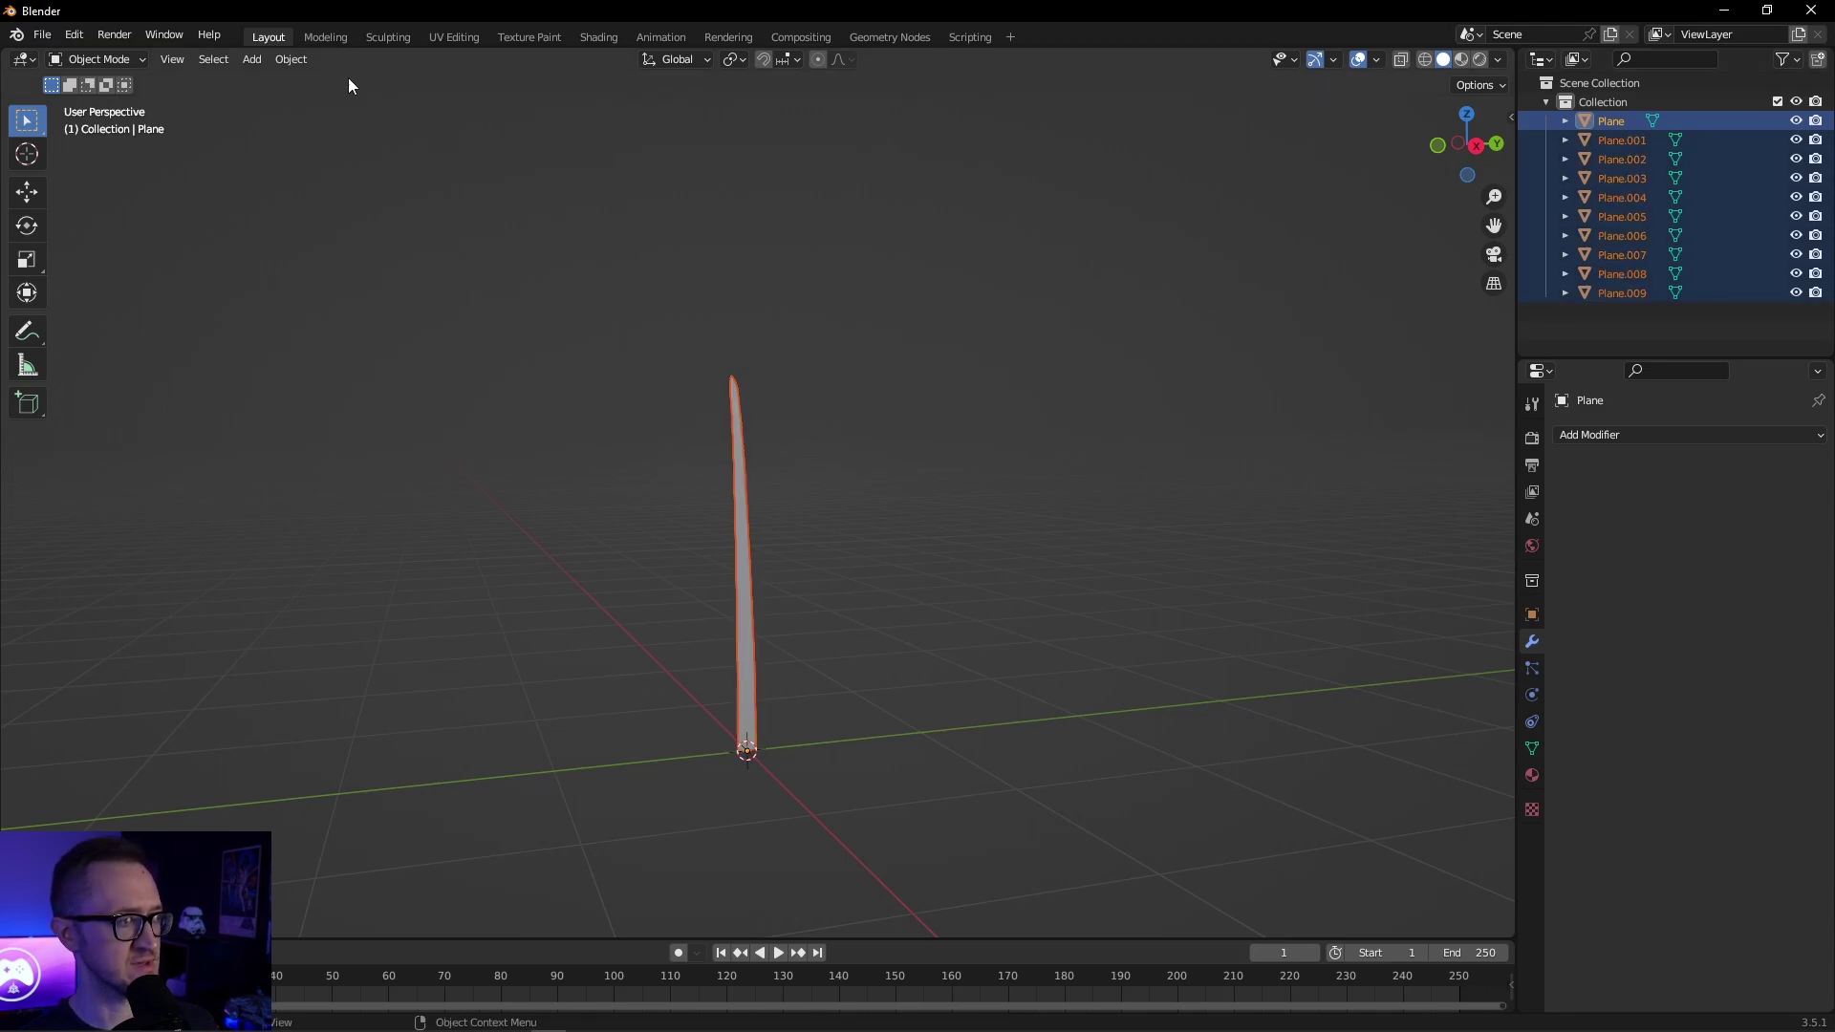
{"action": "left_click", "coordinate": [280, 61]}
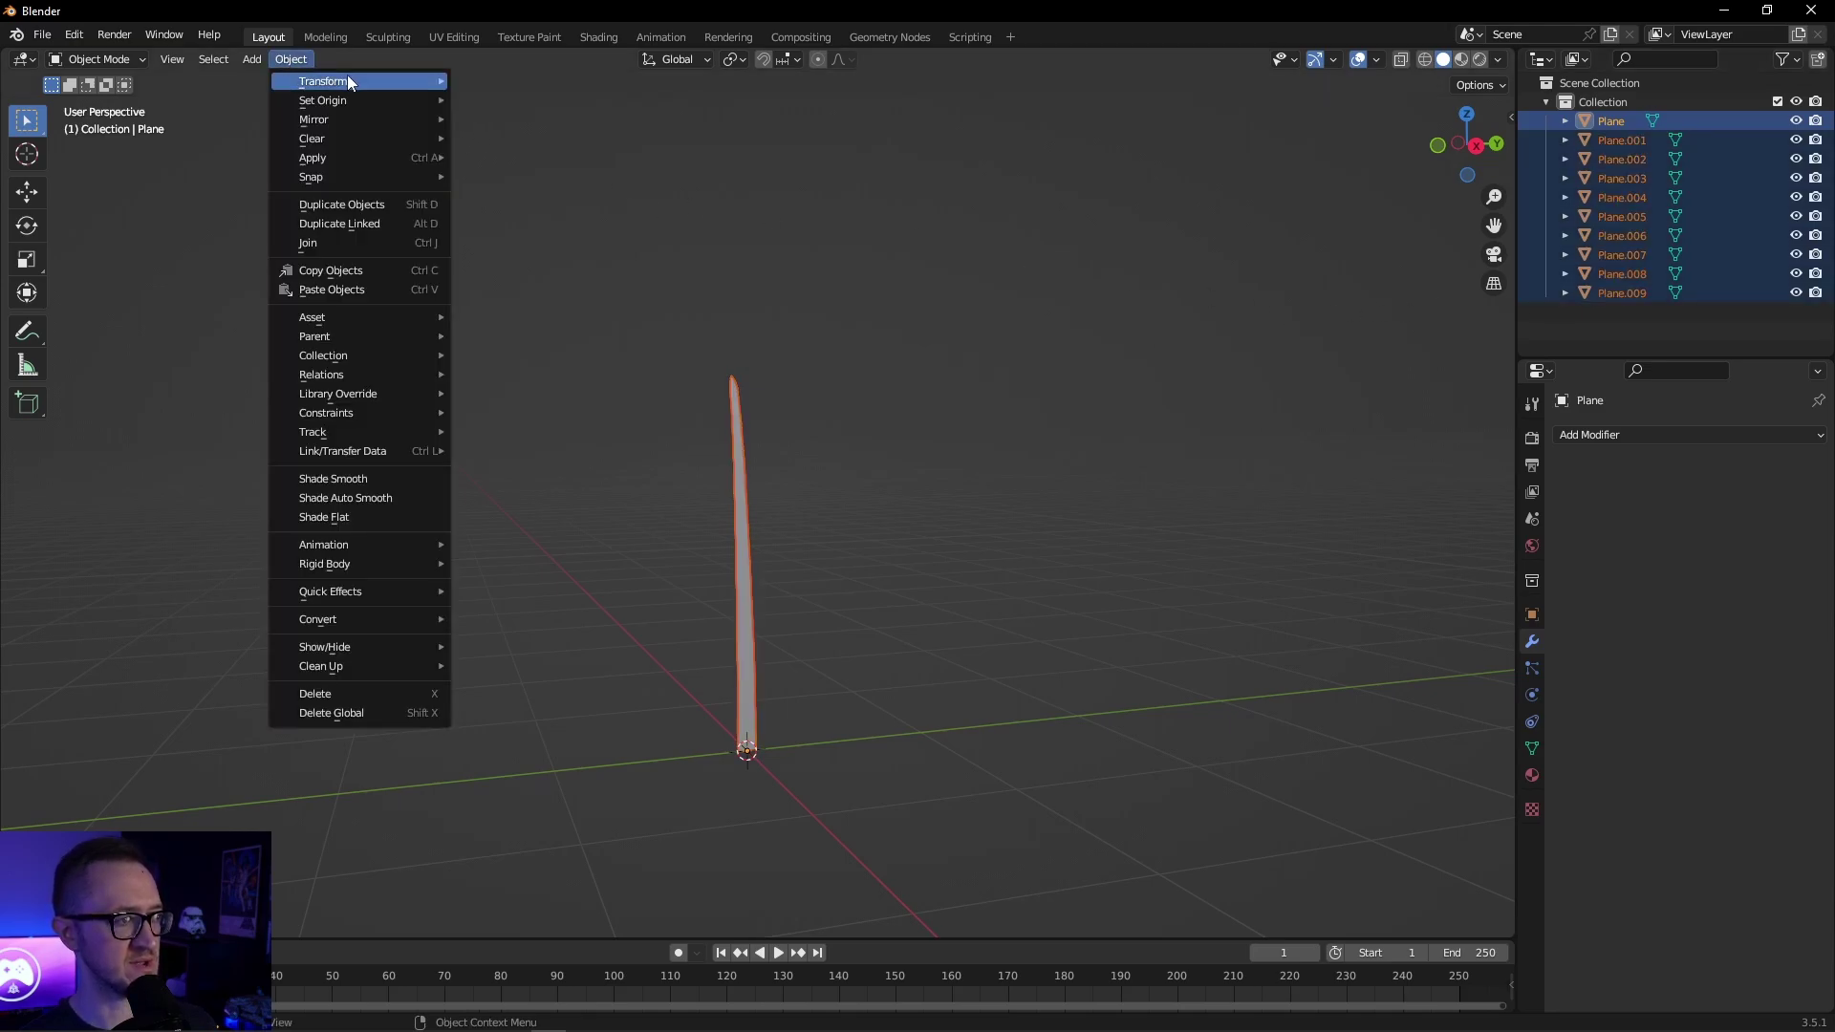
{"action": "mouse_move", "coordinate": [351, 83]}
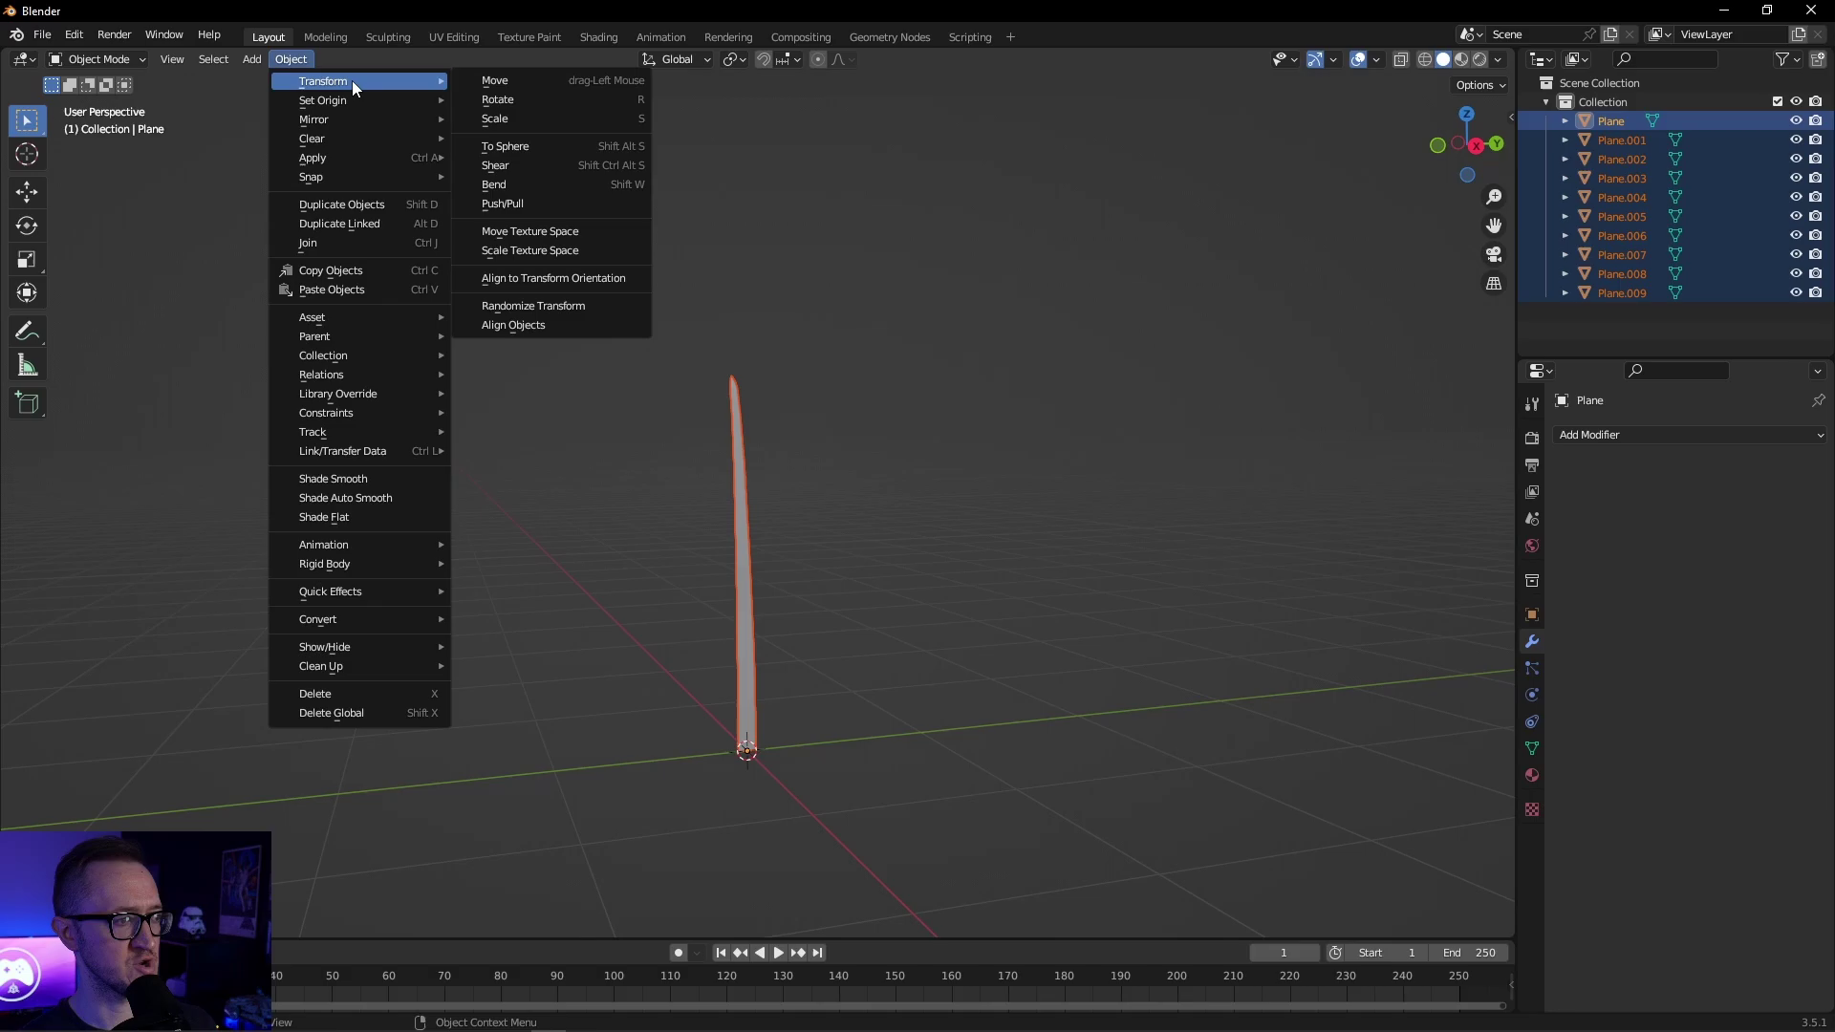
{"action": "left_click", "coordinate": [557, 307]}
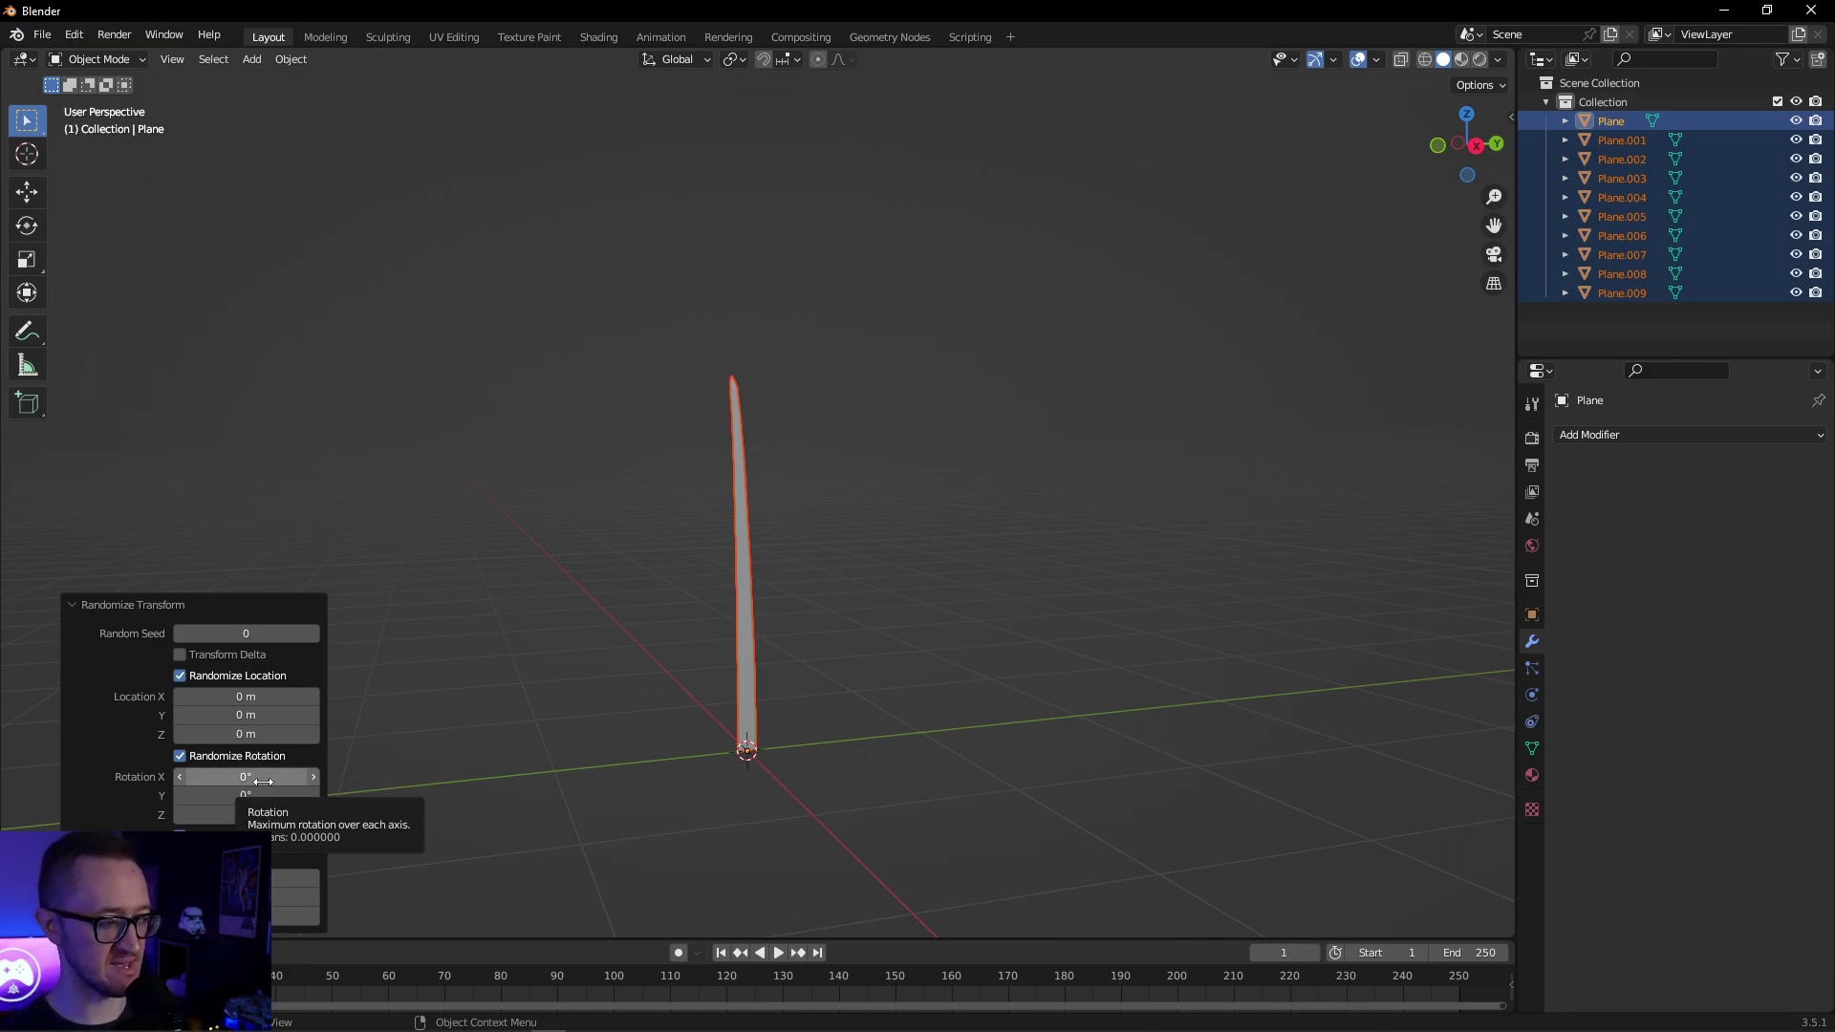
{"action": "mouse_move", "coordinate": [263, 782]}
{"action": "left_mouse_down"}
{"action": "mouse_move", "coordinate": [325, 782]}
{"action": "mouse_move", "coordinate": [292, 781]}
{"action": "left_mouse_up"}
{"action": "middle_click_drag", "start_coordinate": [806, 624], "coordinate": [1012, 688]}
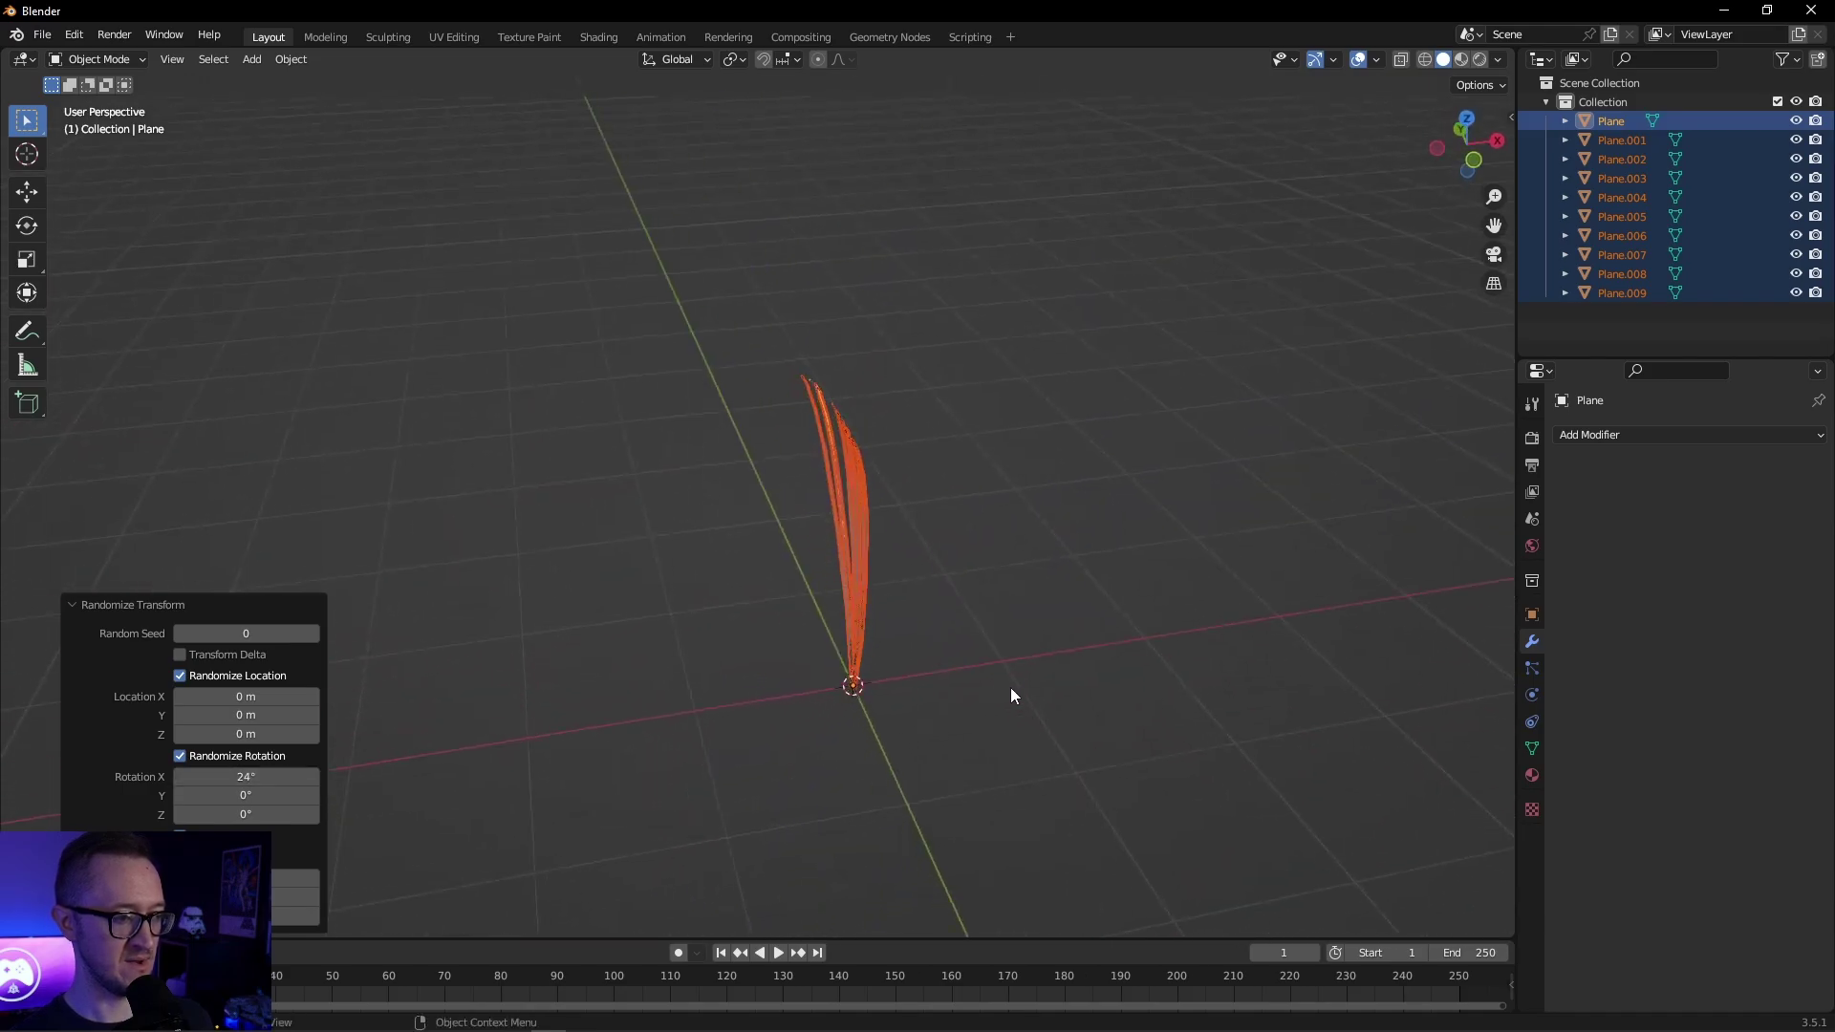
{"action": "middle_click_drag", "start_coordinate": [893, 672], "coordinate": [790, 659]}
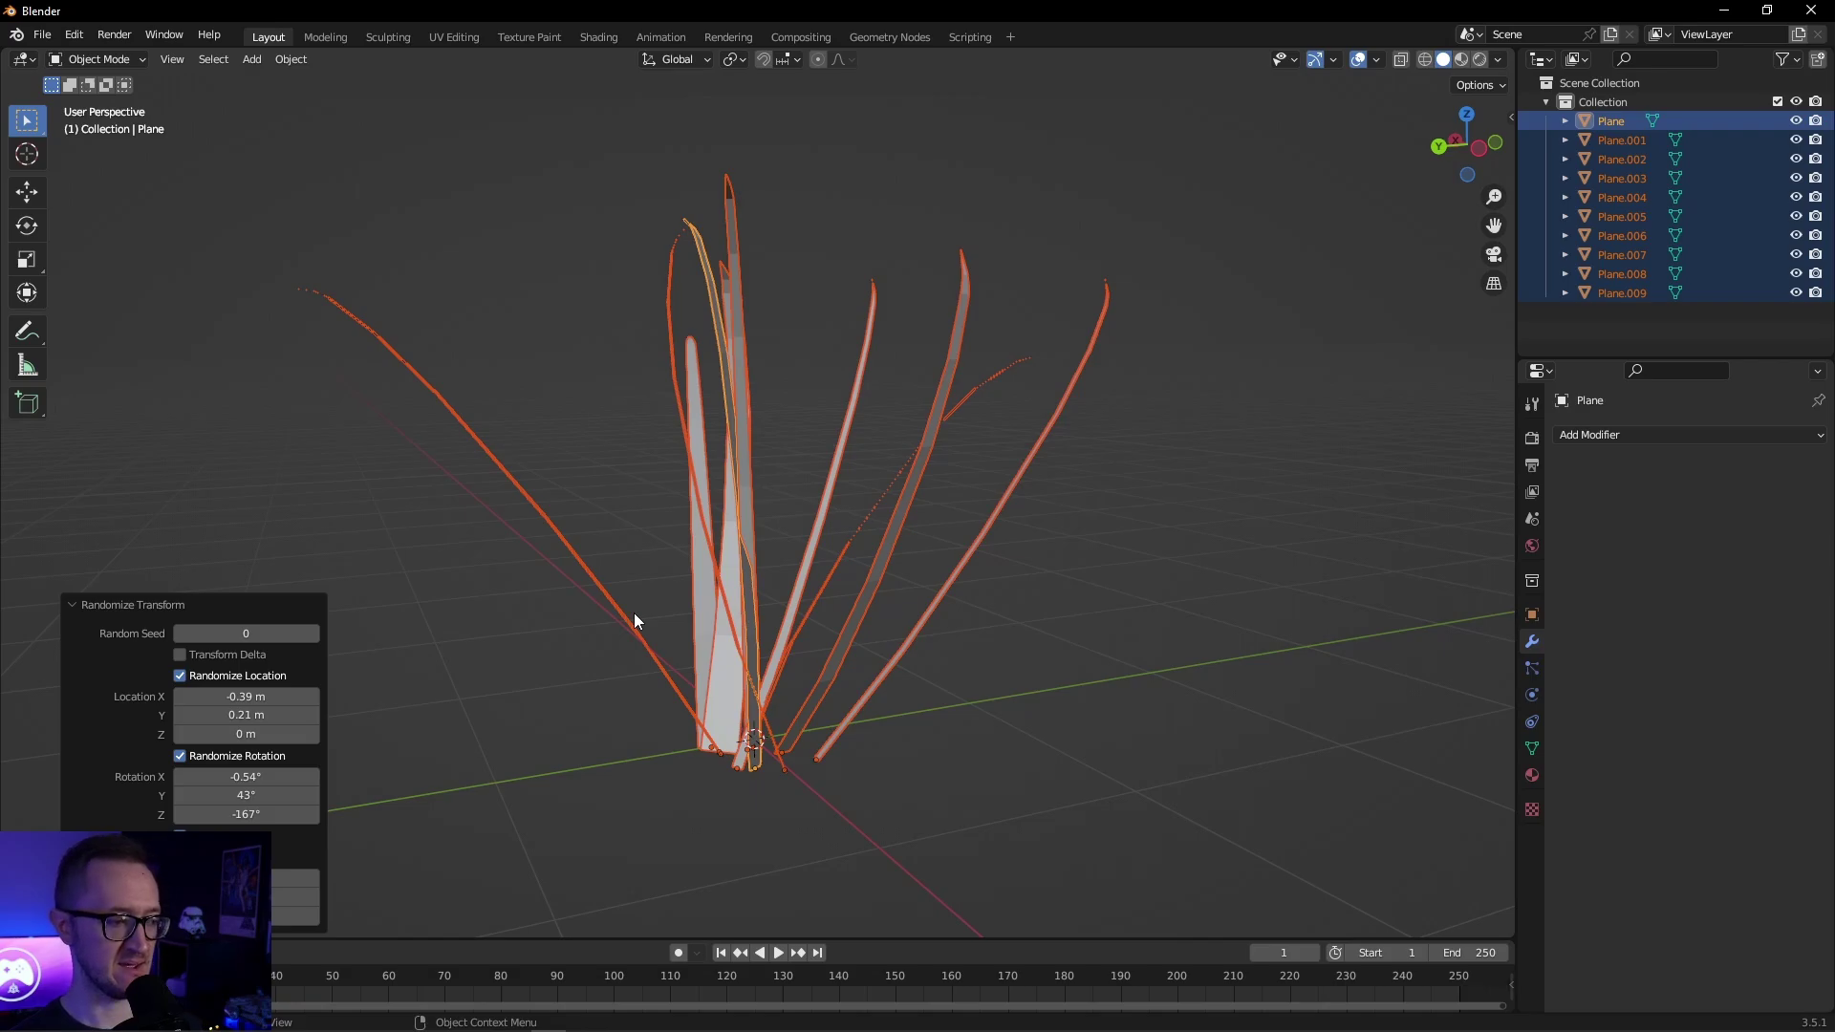
Pick the left blade Plane.001 from the clump, after trying Plane.006 and Plane.004.
{"action": "middle_click_drag", "start_coordinate": [635, 562], "coordinate": [729, 615]}
{"action": "left_click", "coordinate": [732, 619]}
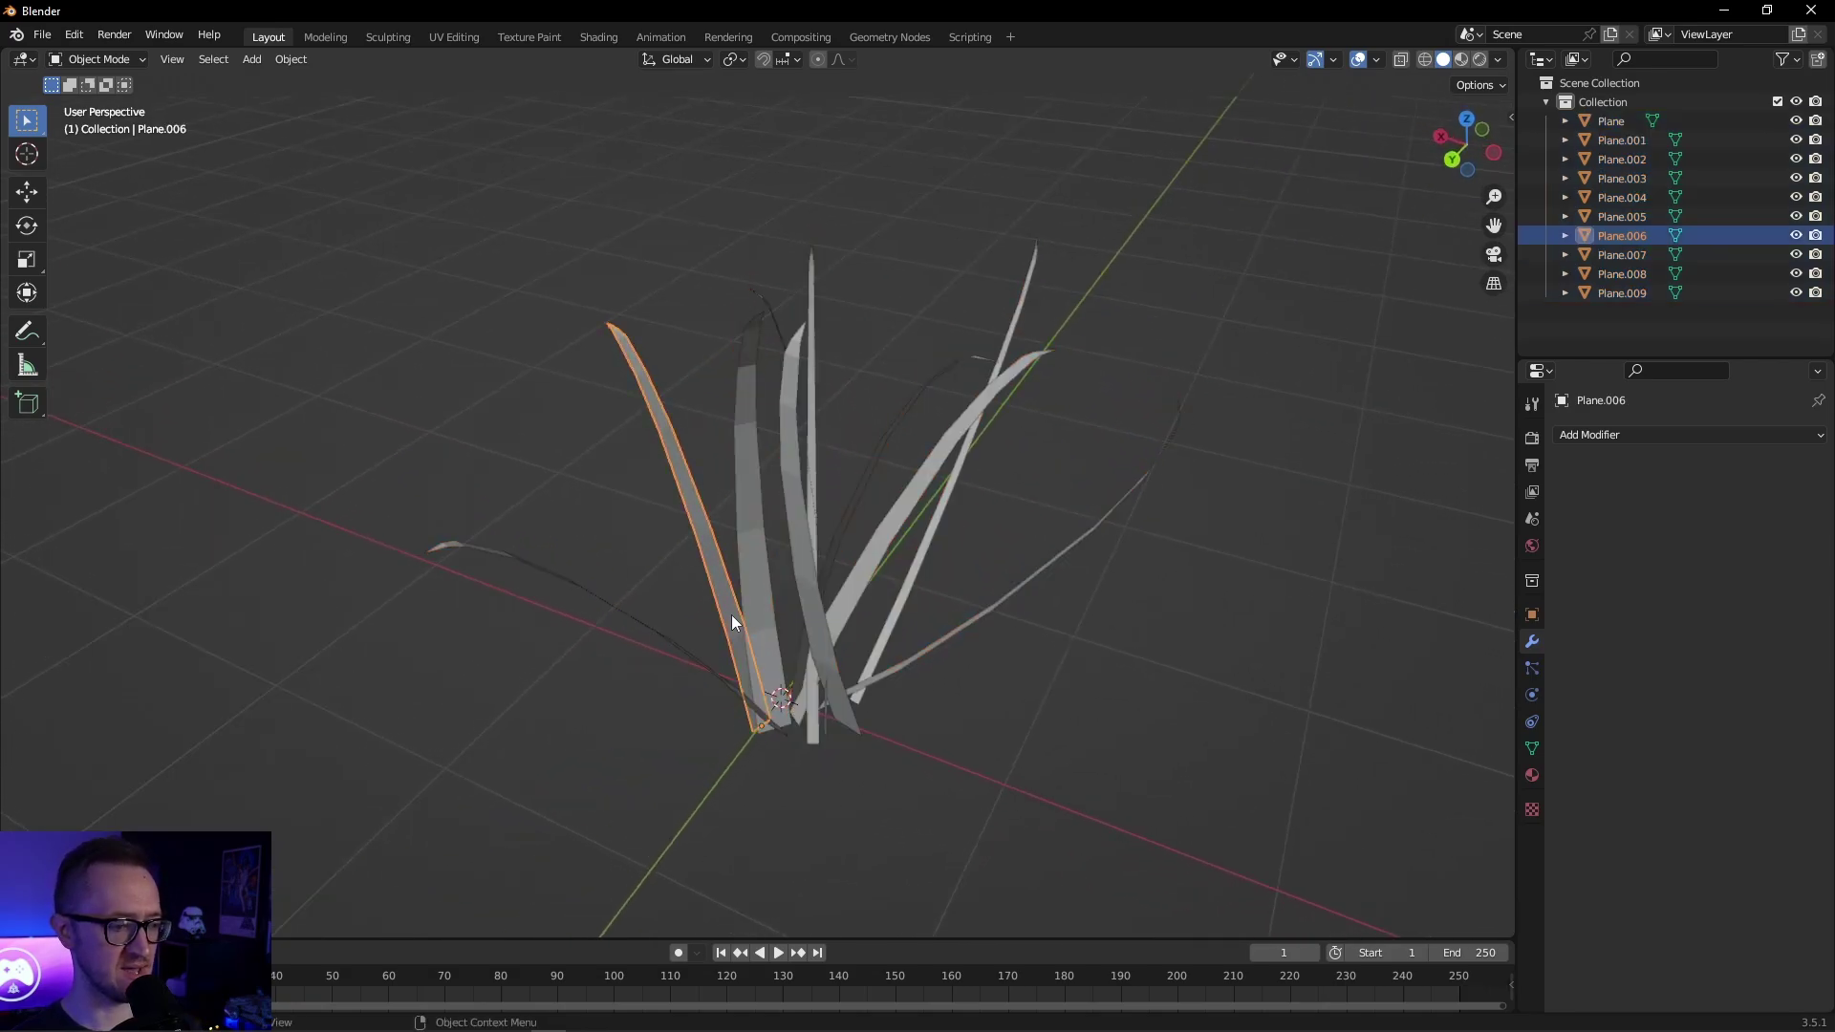
{"action": "left_click", "coordinate": [1100, 521]}
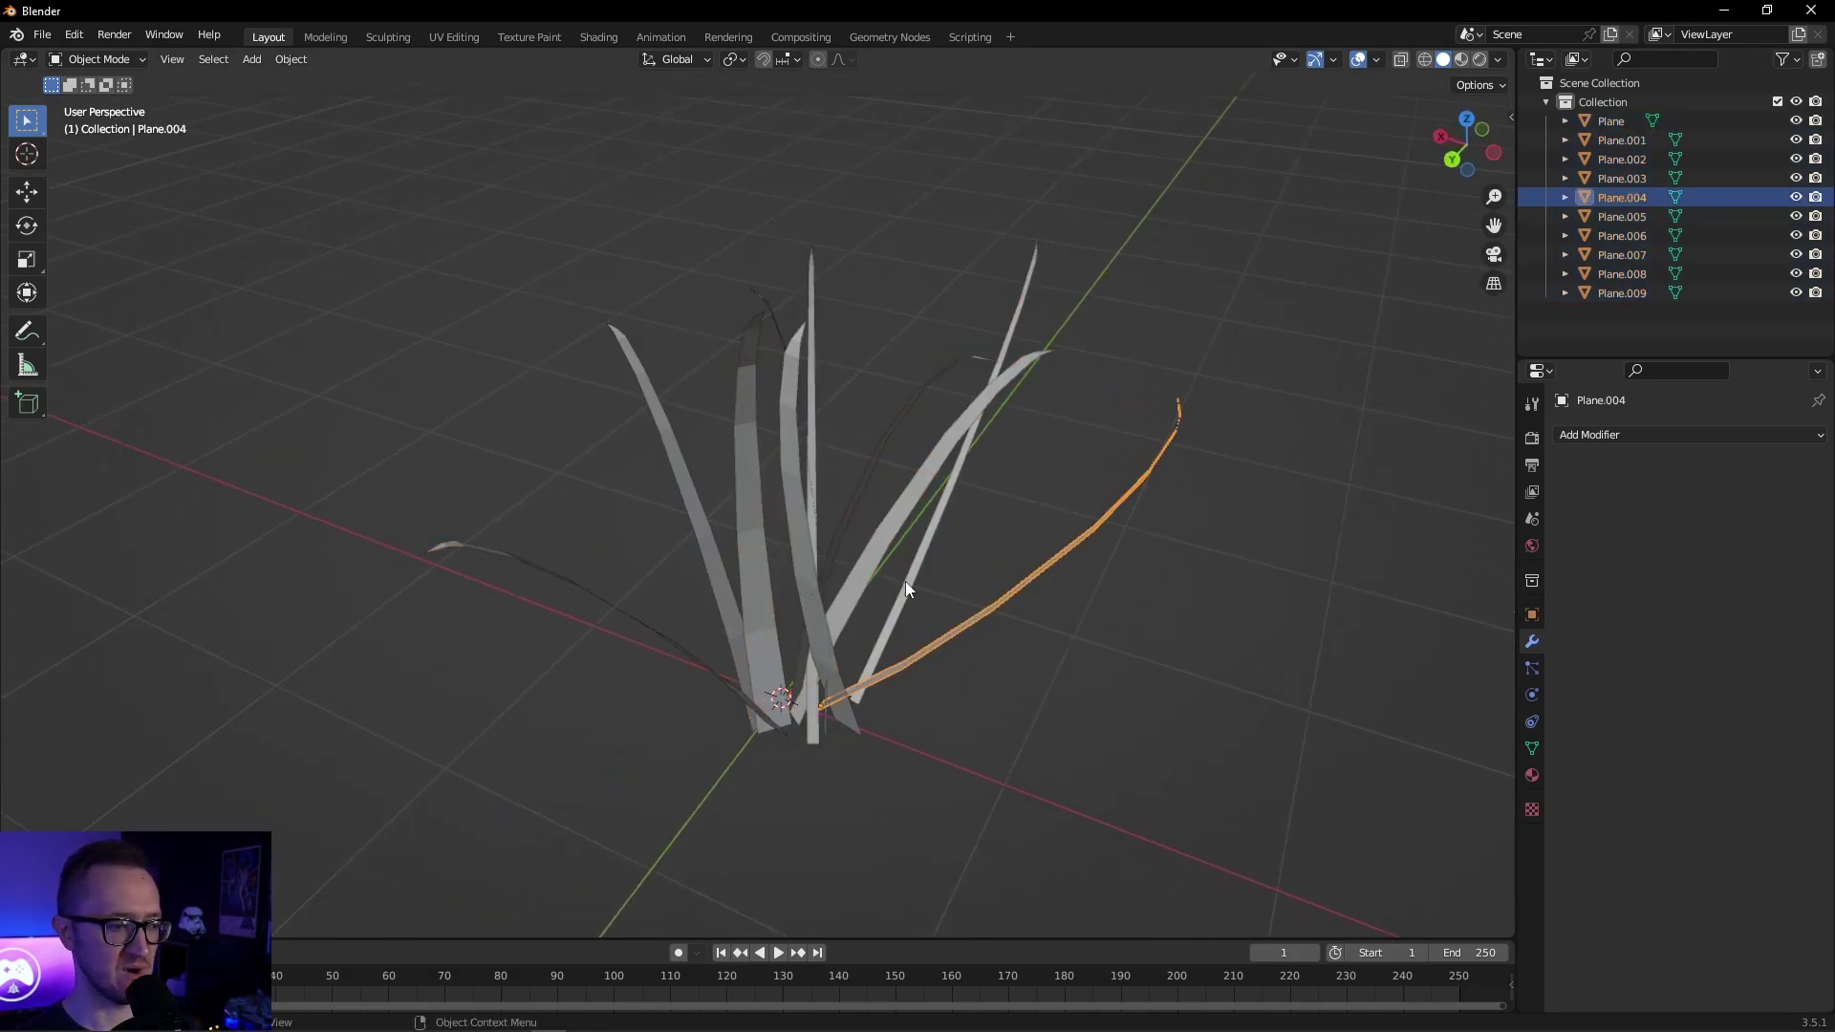
{"action": "left_click", "coordinate": [747, 578]}
{"action": "middle_click_drag", "start_coordinate": [845, 637], "coordinate": [956, 585]}
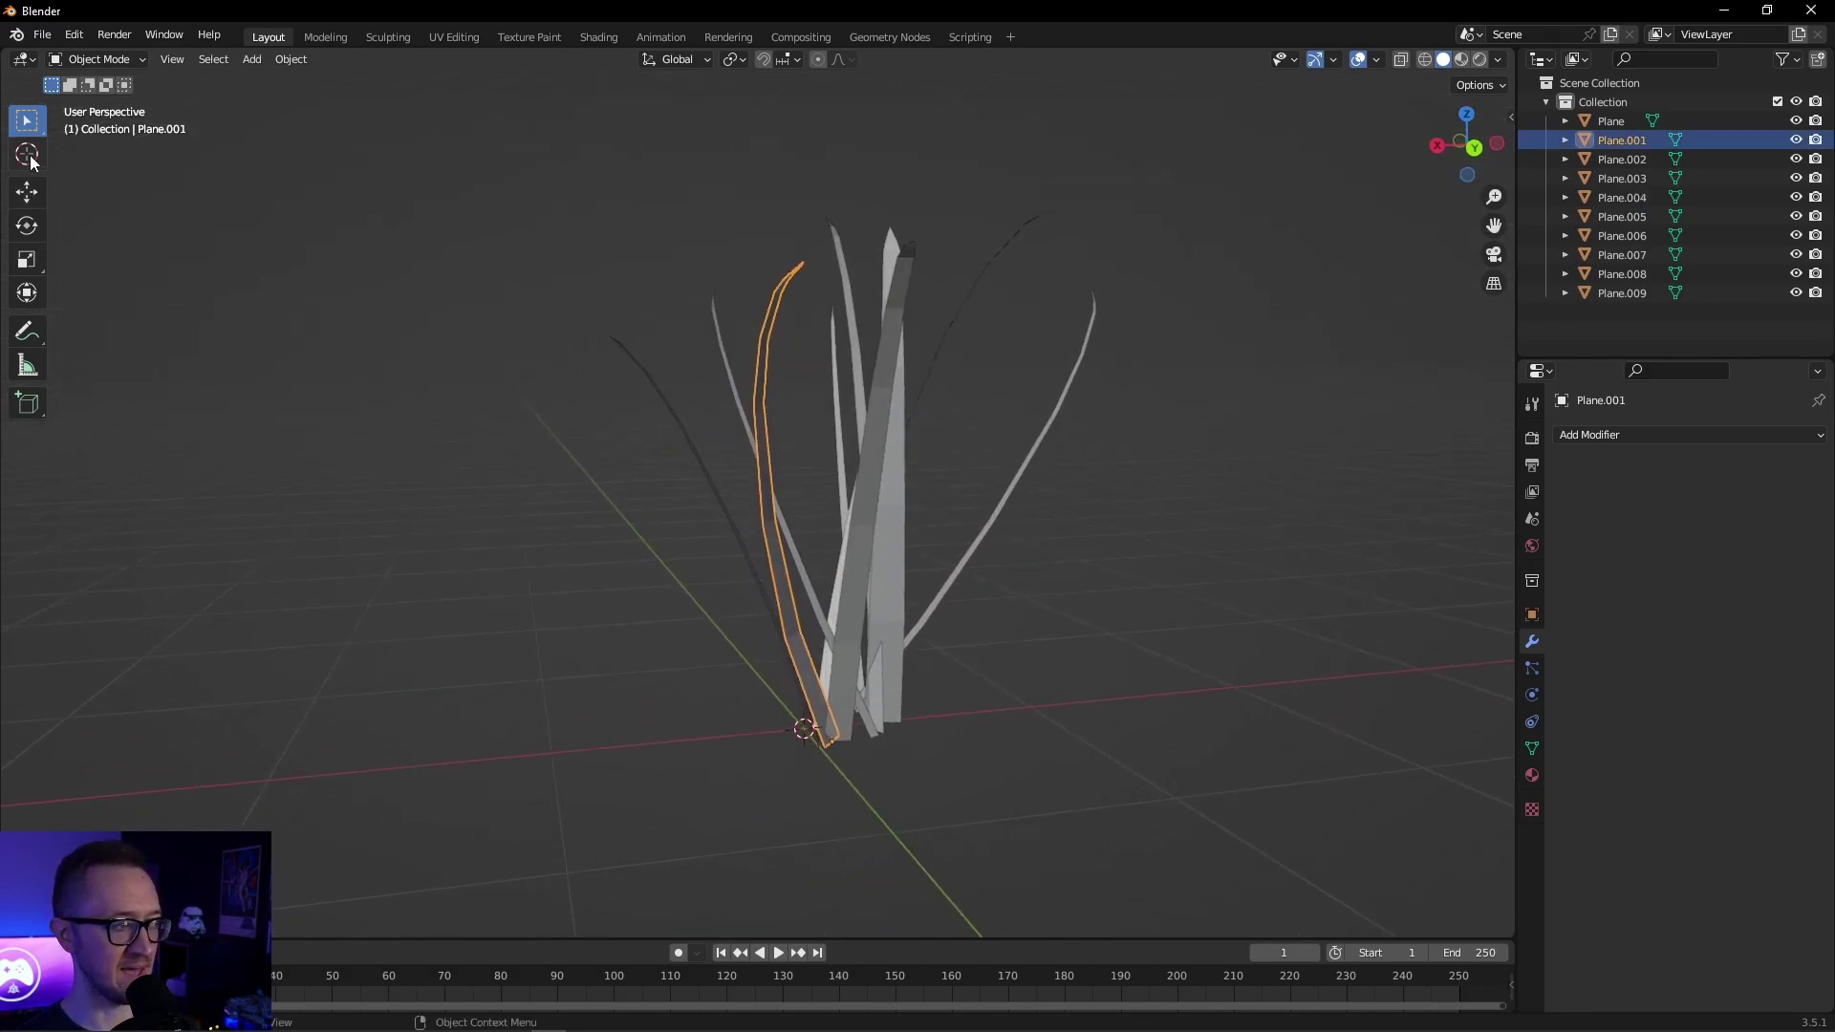
Rotate Plane.001 around the X and Z axes with the Rotate tool.
{"action": "left_click", "coordinate": [11, 204]}
{"action": "middle_click_drag", "start_coordinate": [516, 348], "coordinate": [369, 418]}
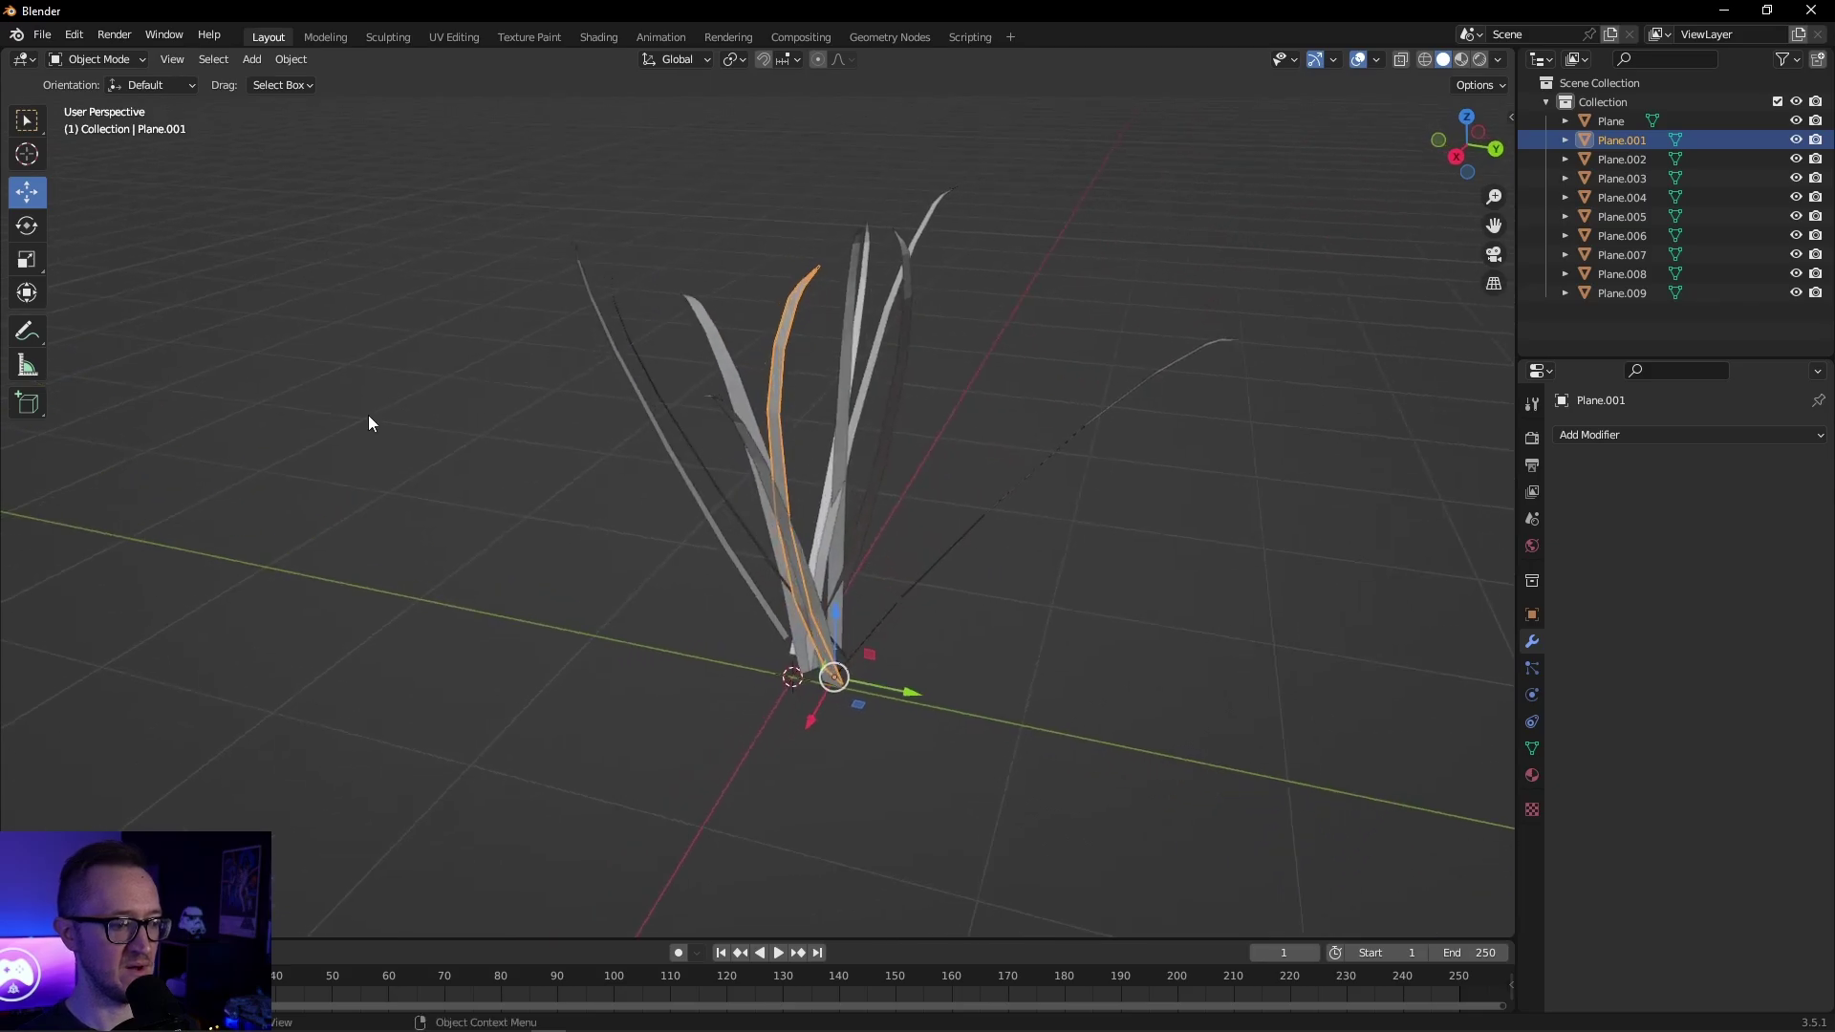
{"action": "left_click", "coordinate": [27, 225]}
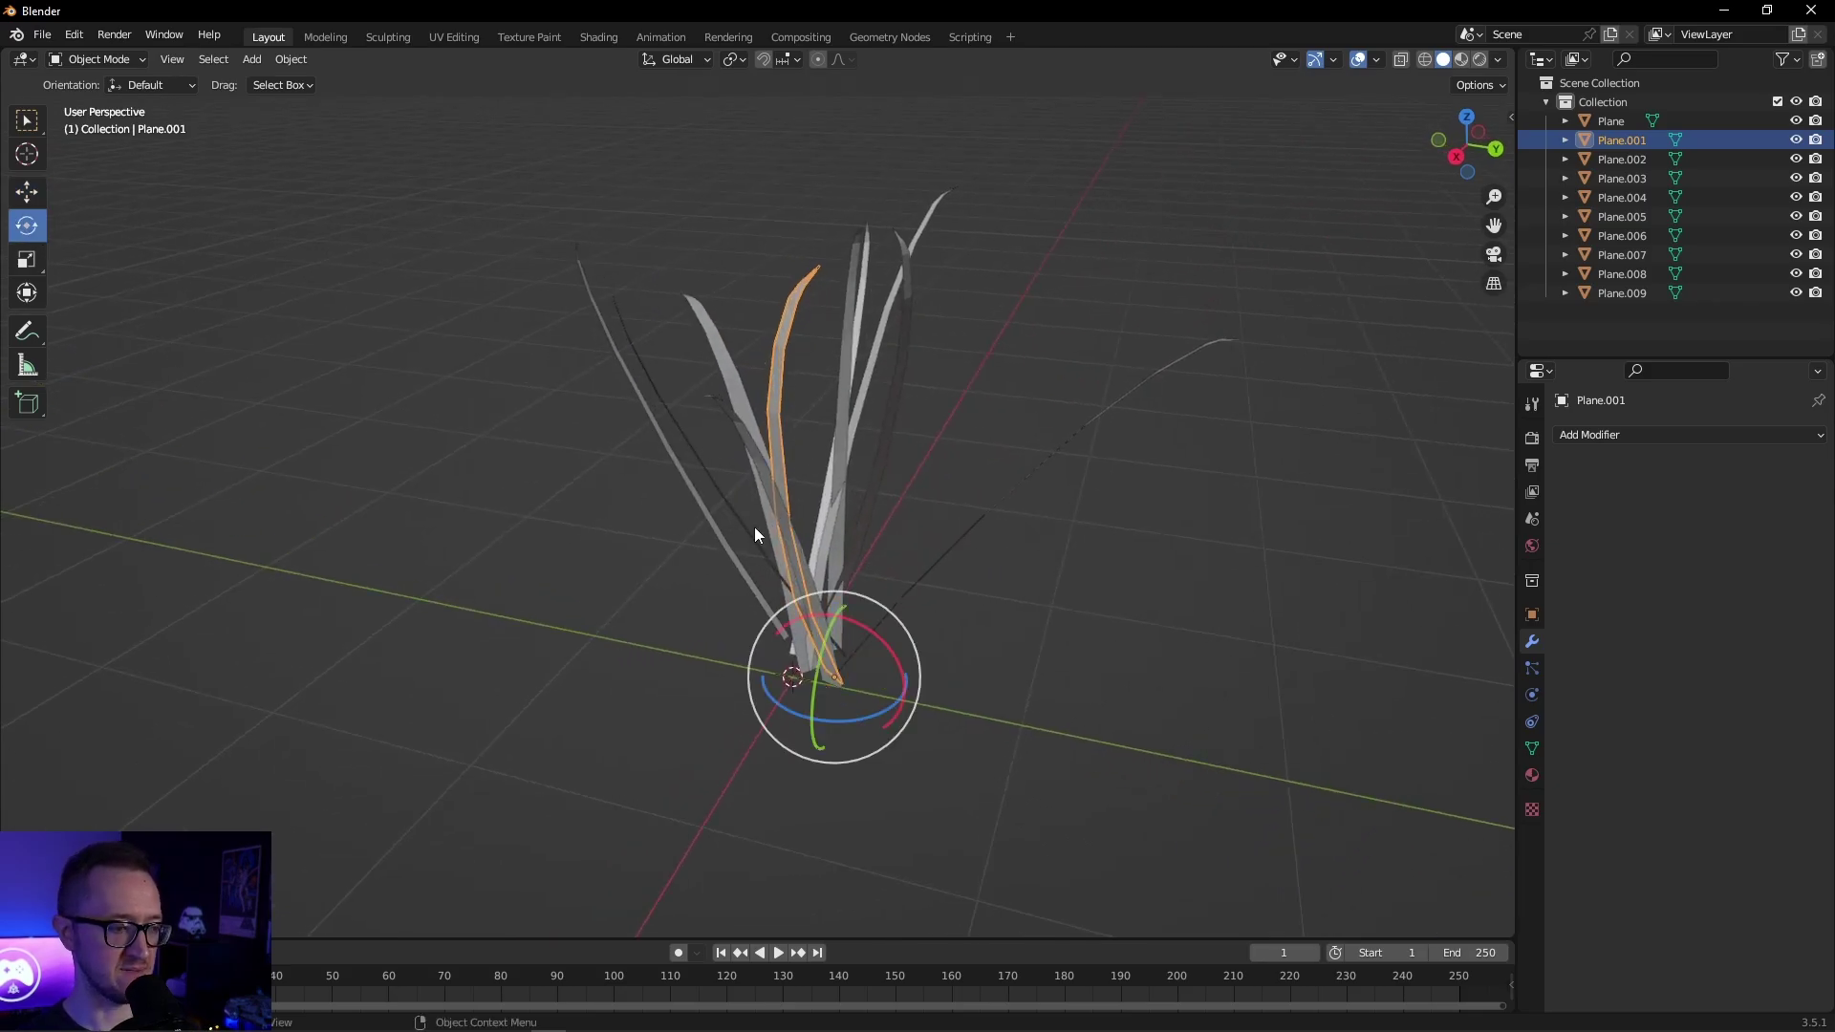
{"action": "left_click_drag", "start_coordinate": [874, 604], "coordinate": [865, 619]}
{"action": "left_click_drag", "start_coordinate": [887, 701], "coordinate": [846, 696]}
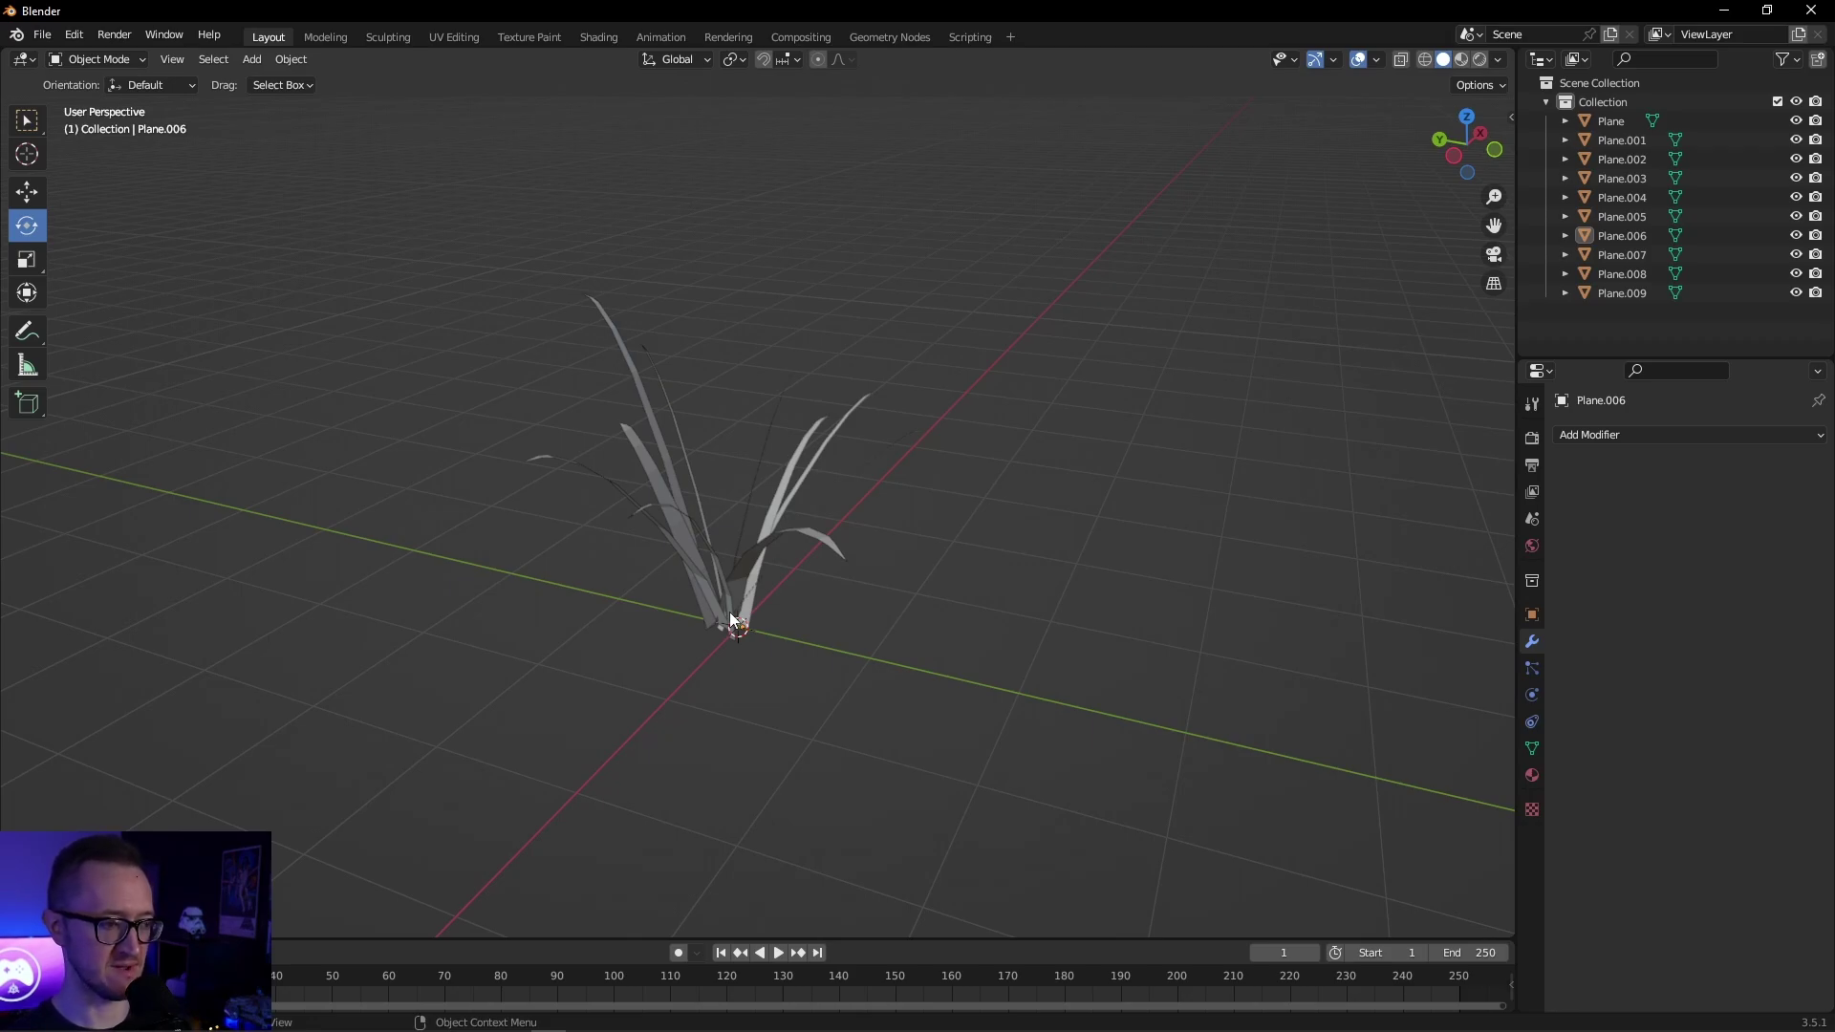
{"action": "middle_click_drag", "start_coordinate": [730, 612], "coordinate": [804, 581]}
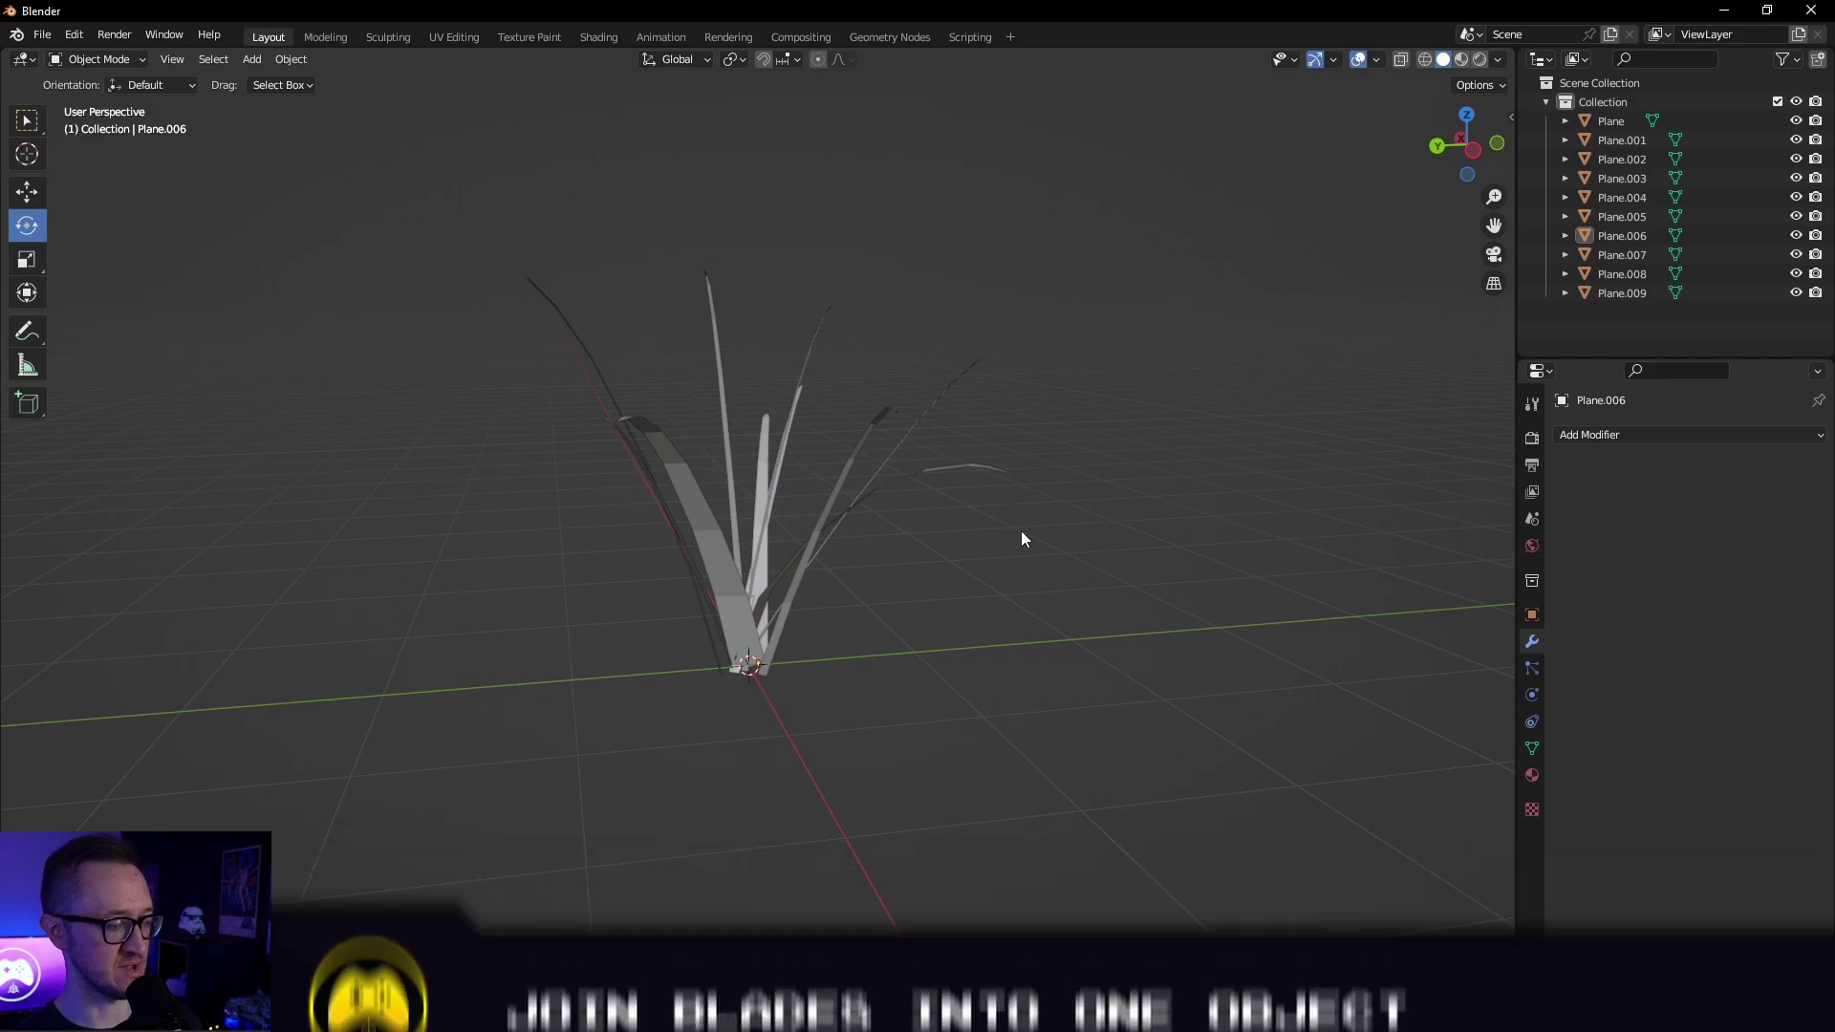
{"action": "key", "text": "a"}
{"action": "right_click", "coordinate": [709, 554]}
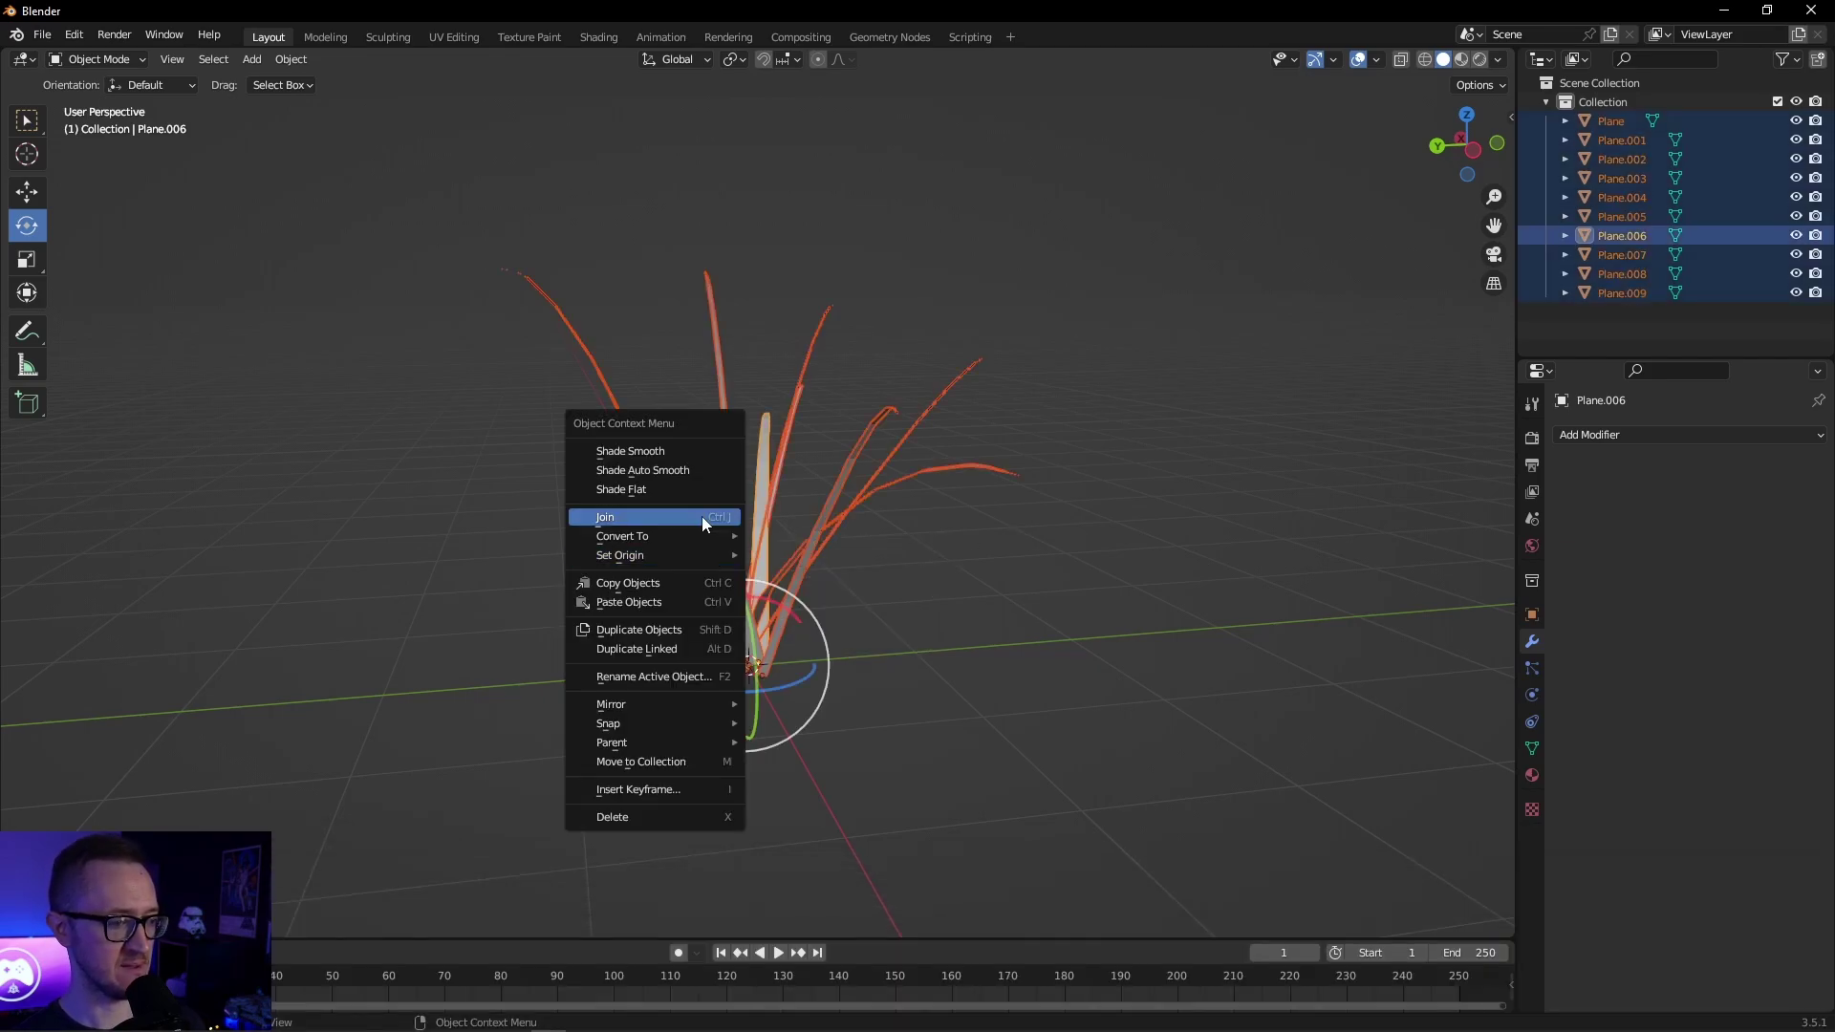
{"action": "left_click", "coordinate": [701, 517]}
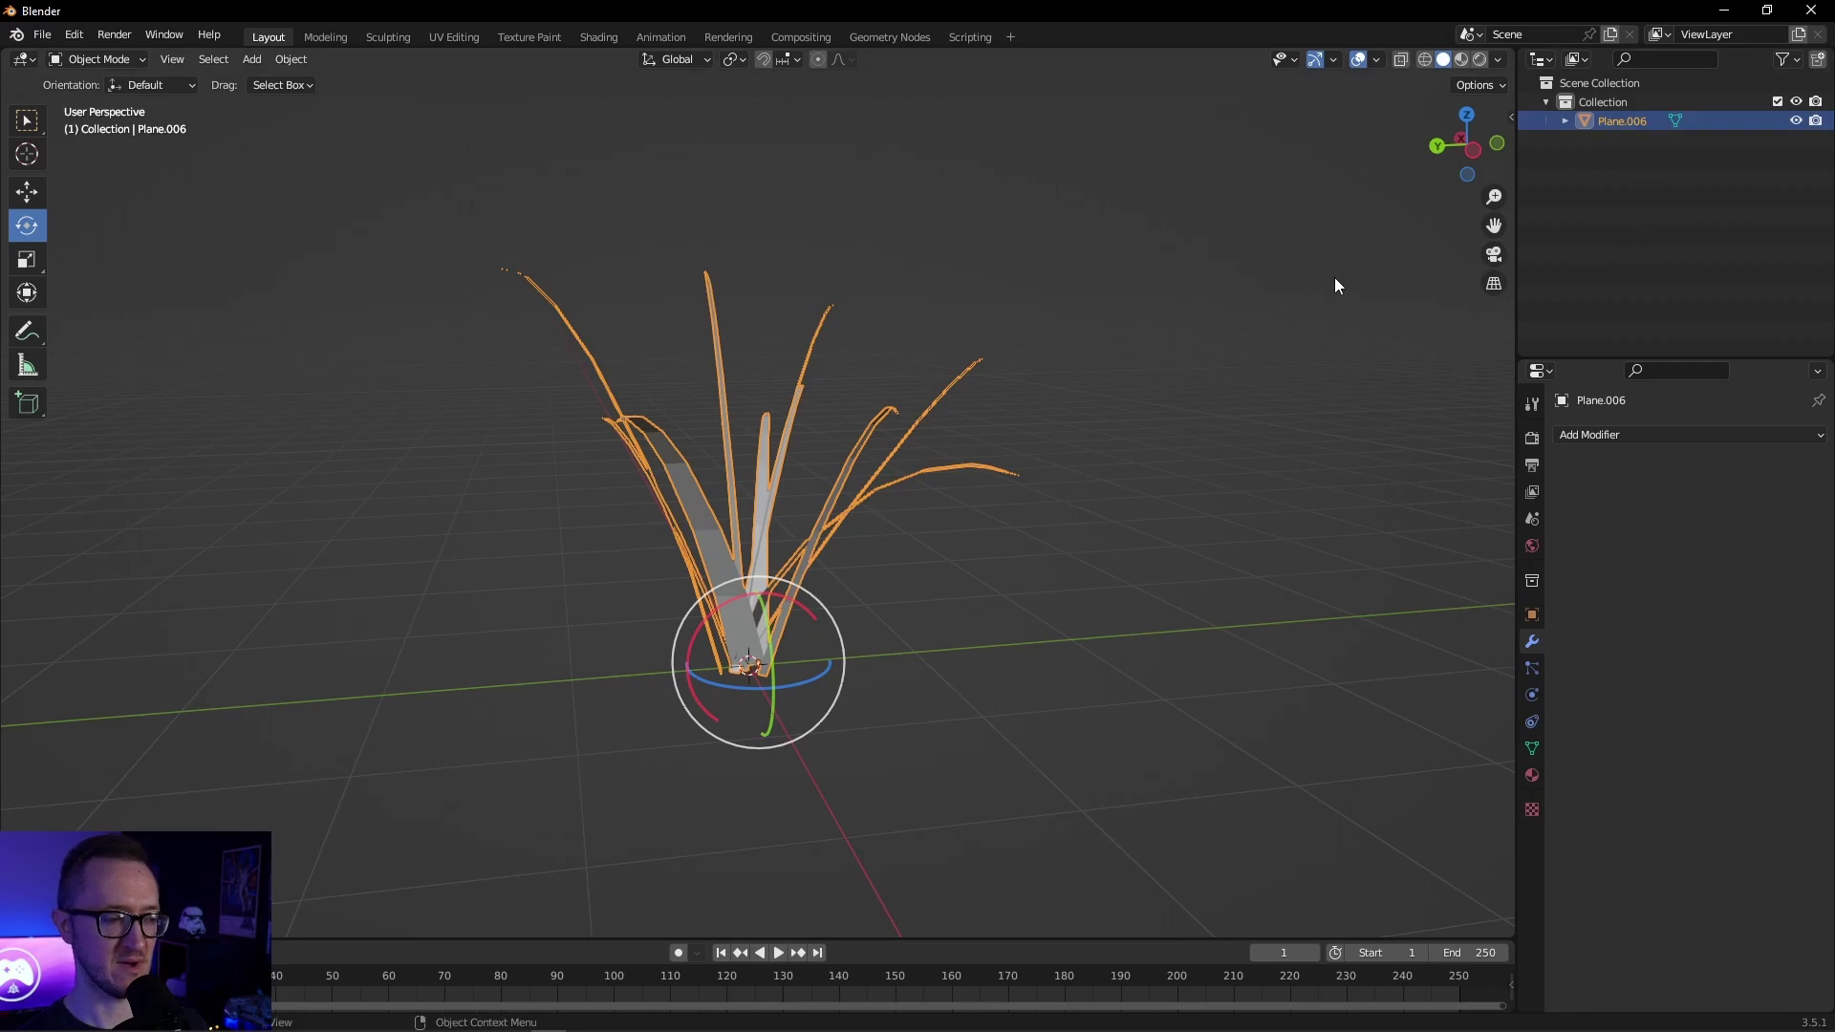
{"action": "left_click", "coordinate": [1168, 419]}
{"action": "left_click", "coordinate": [453, 36]}
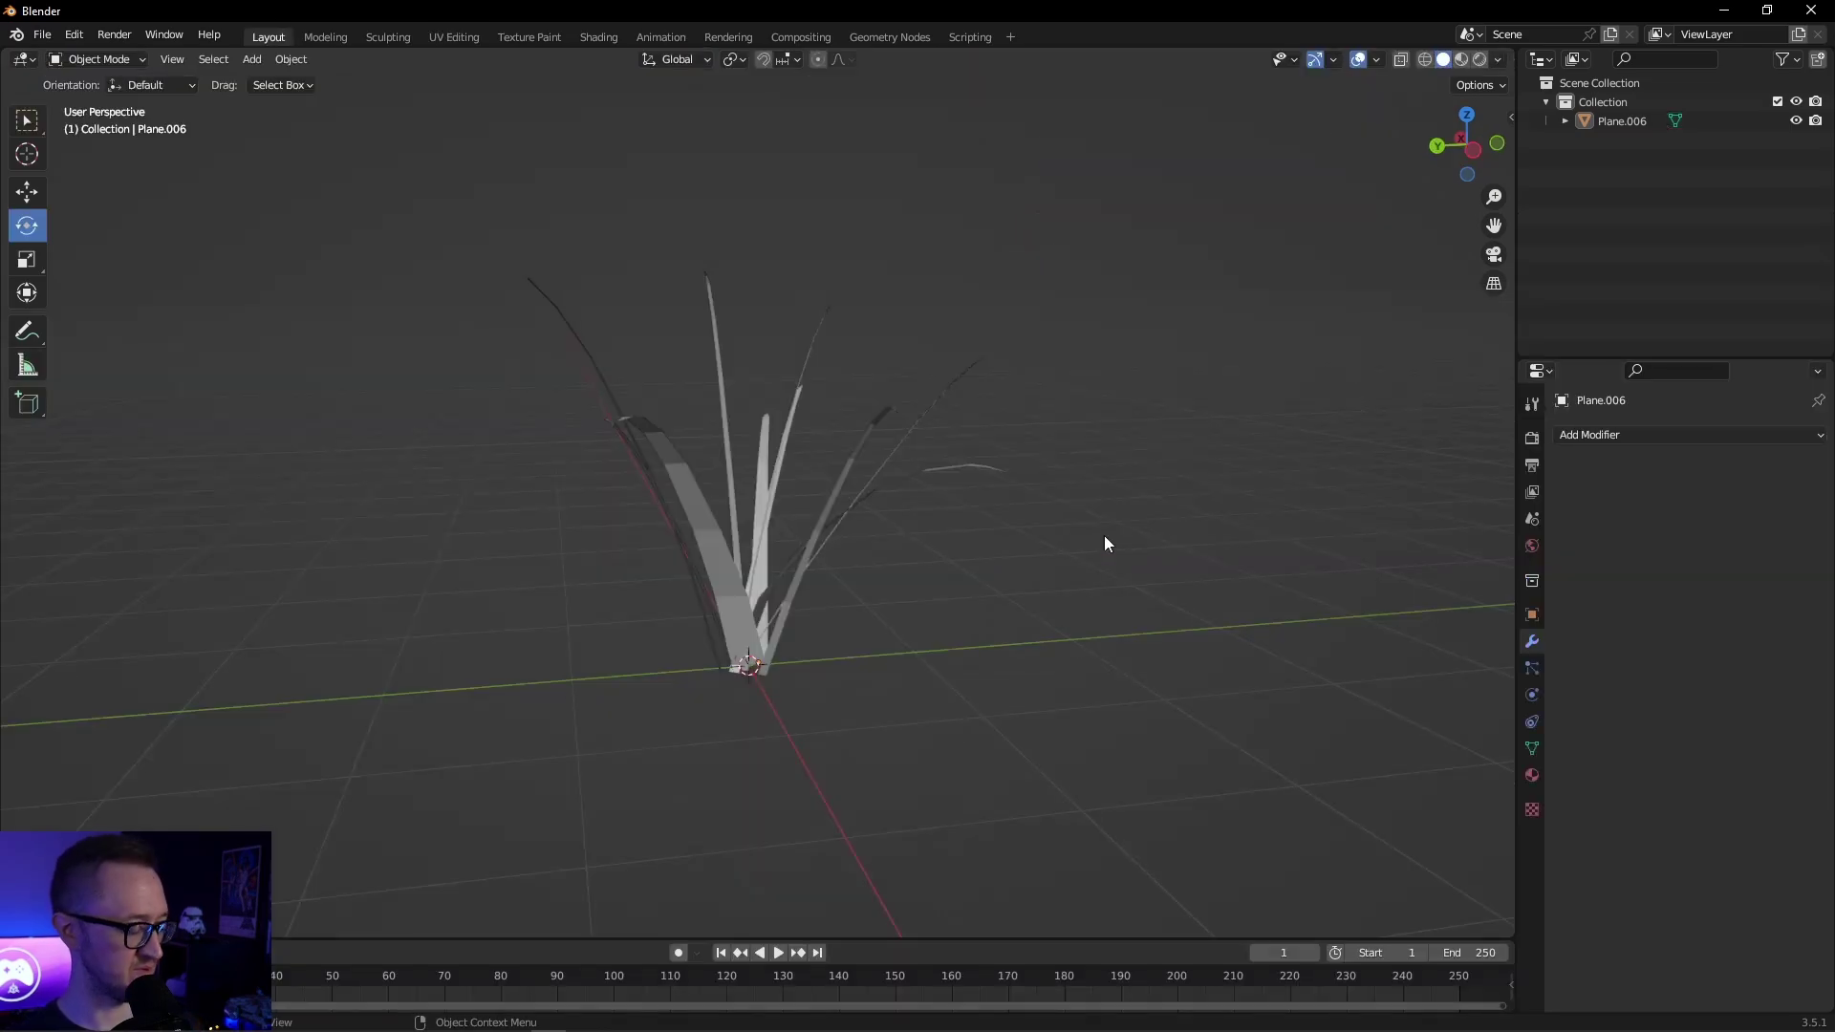
Select the grass clump Plane.006, apply All Transforms, then deselect it.
{"action": "key", "text": "a"}
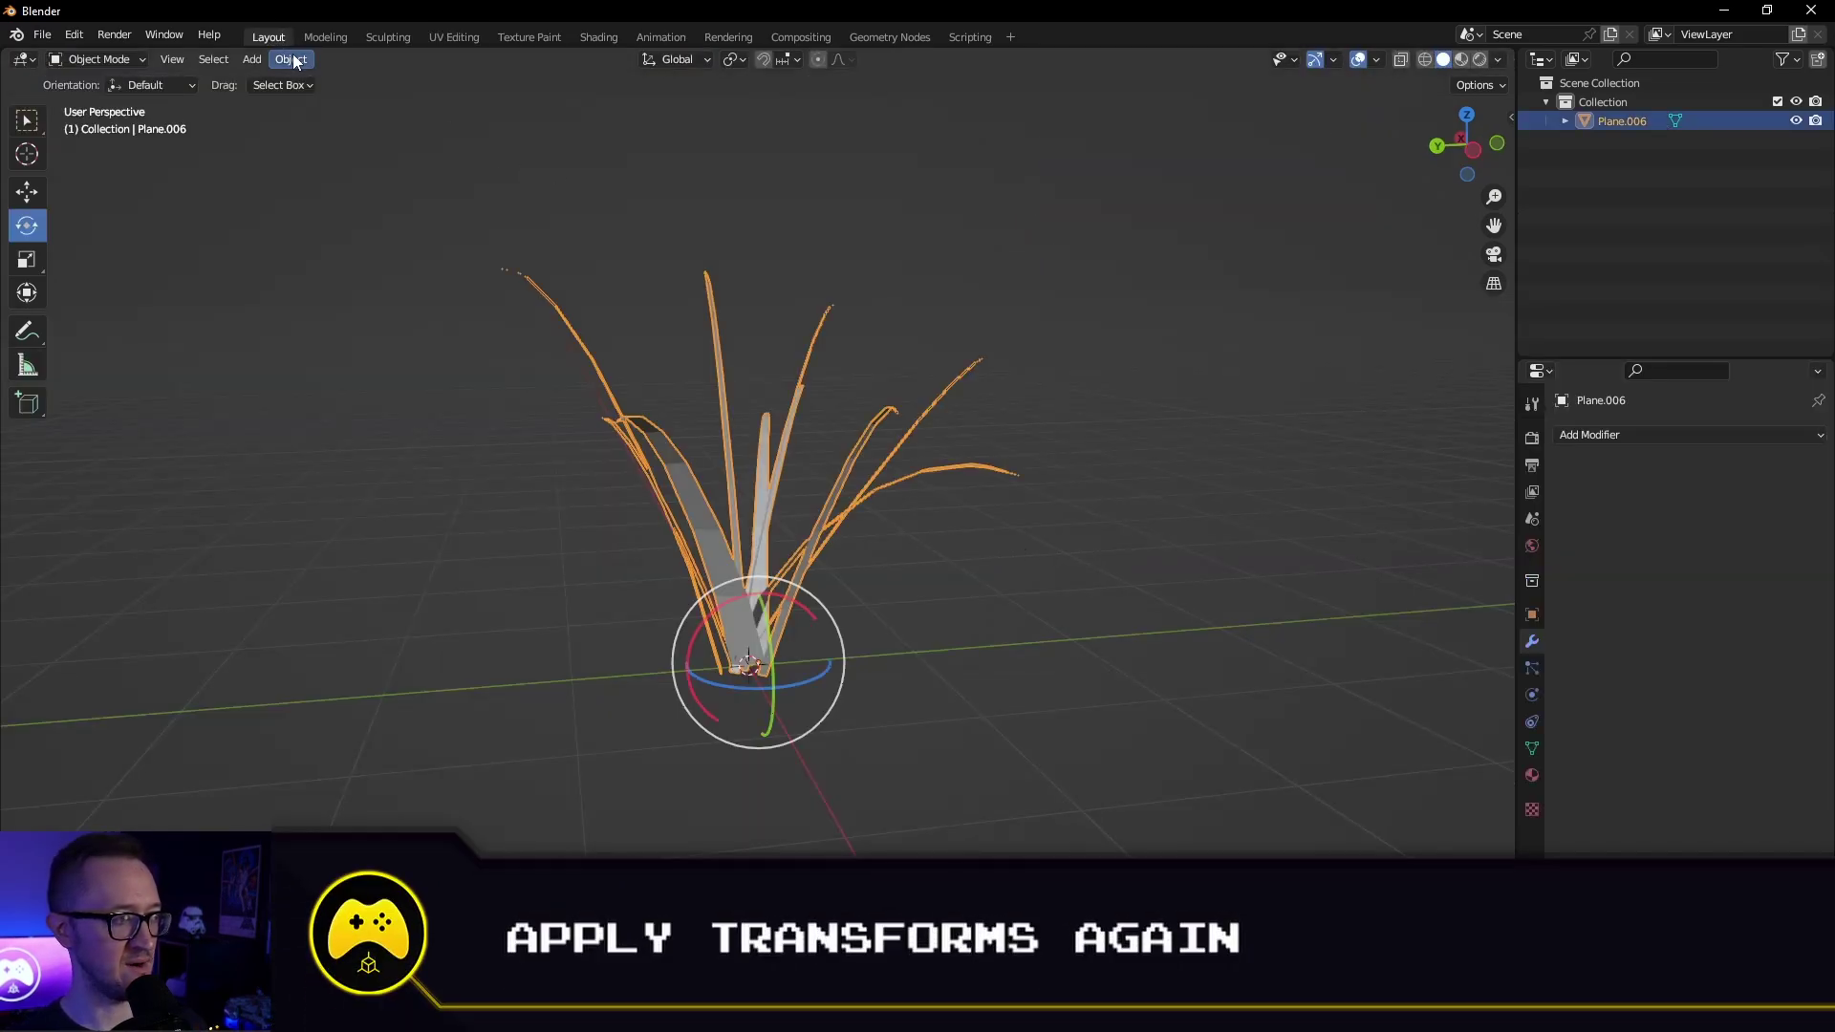
{"action": "left_click", "coordinate": [293, 59]}
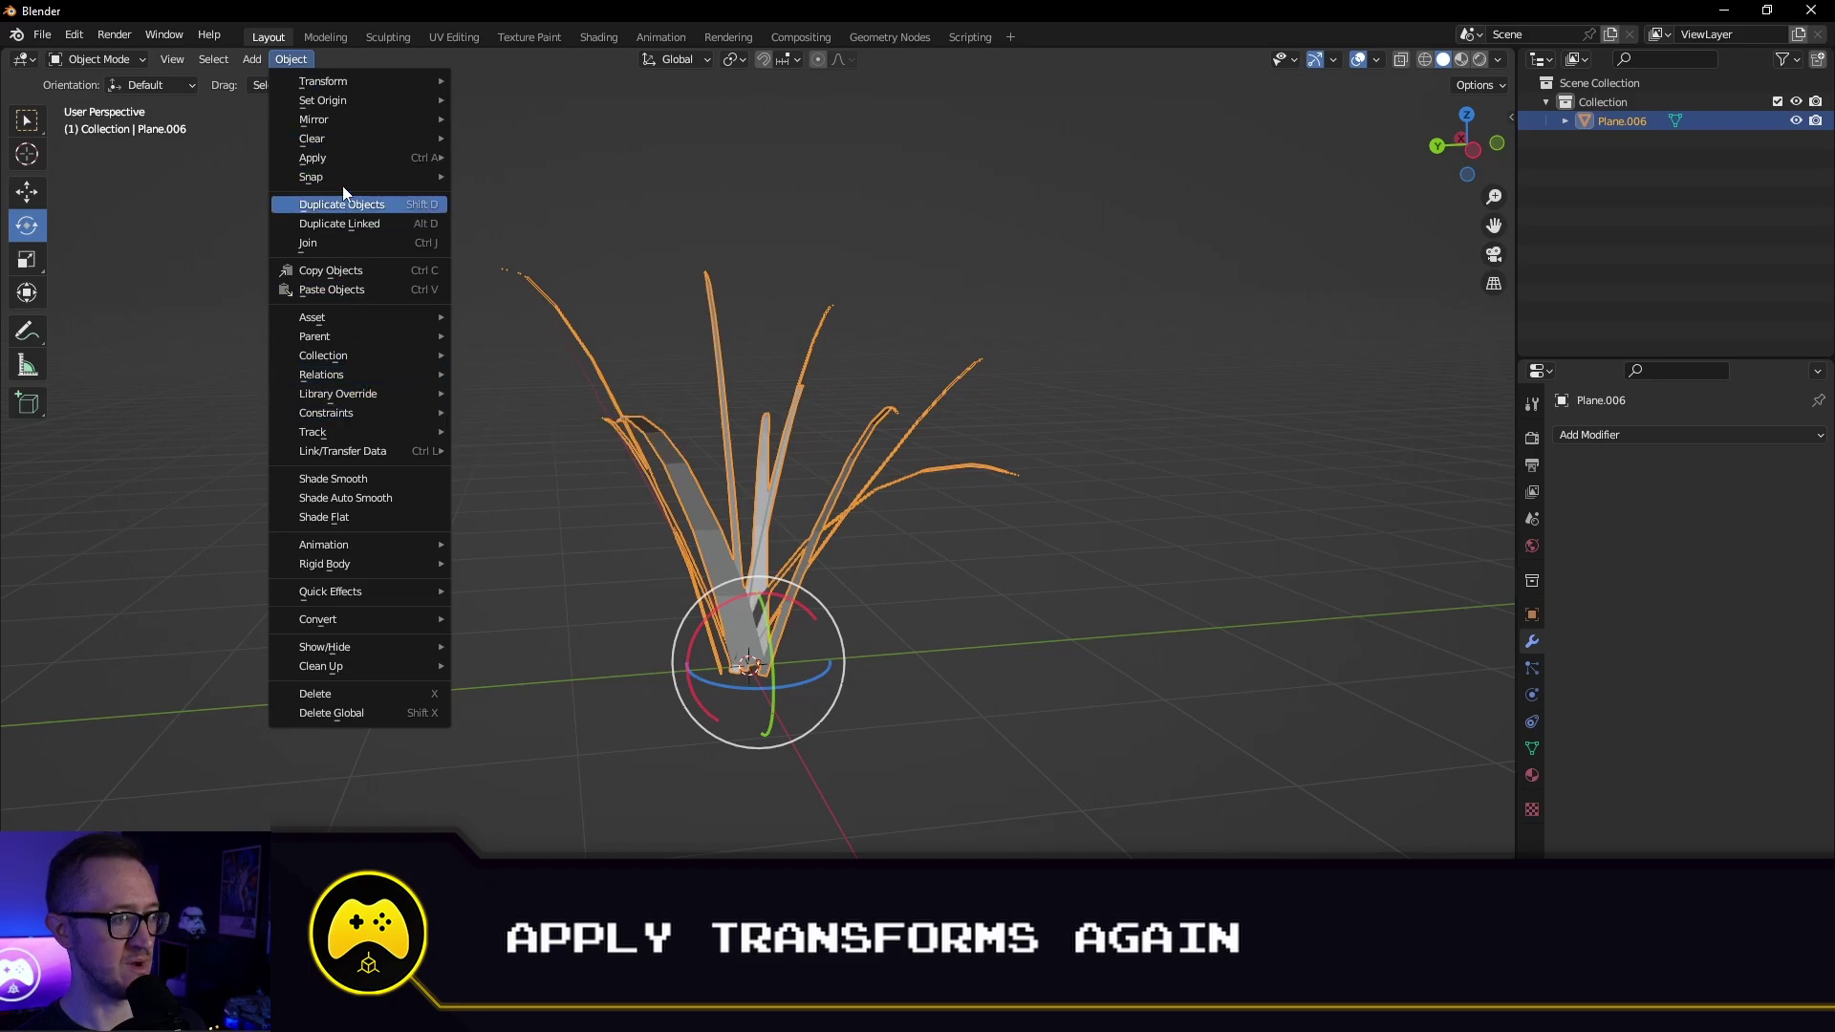
{"action": "mouse_move", "coordinate": [340, 161]}
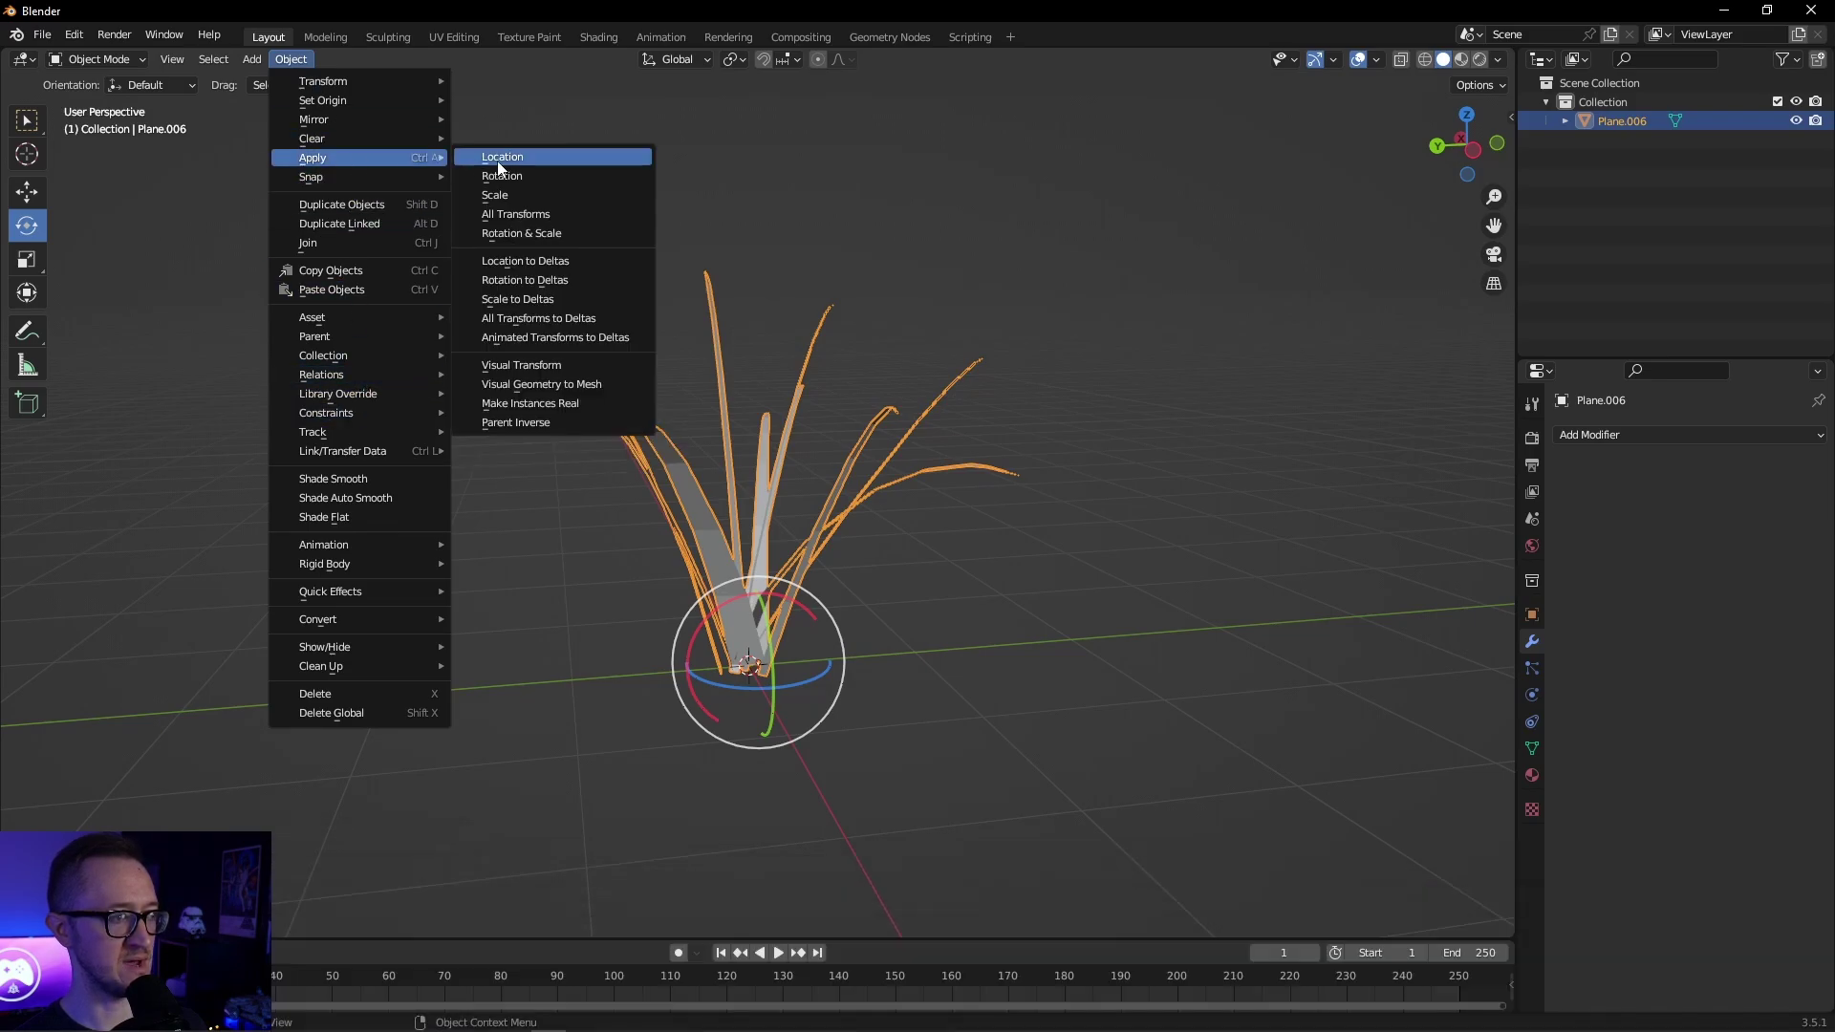
{"action": "left_click", "coordinate": [521, 214]}
{"action": "left_click", "coordinate": [1059, 566]}
{"action": "middle_click_drag", "start_coordinate": [1001, 576], "coordinate": [869, 612]}
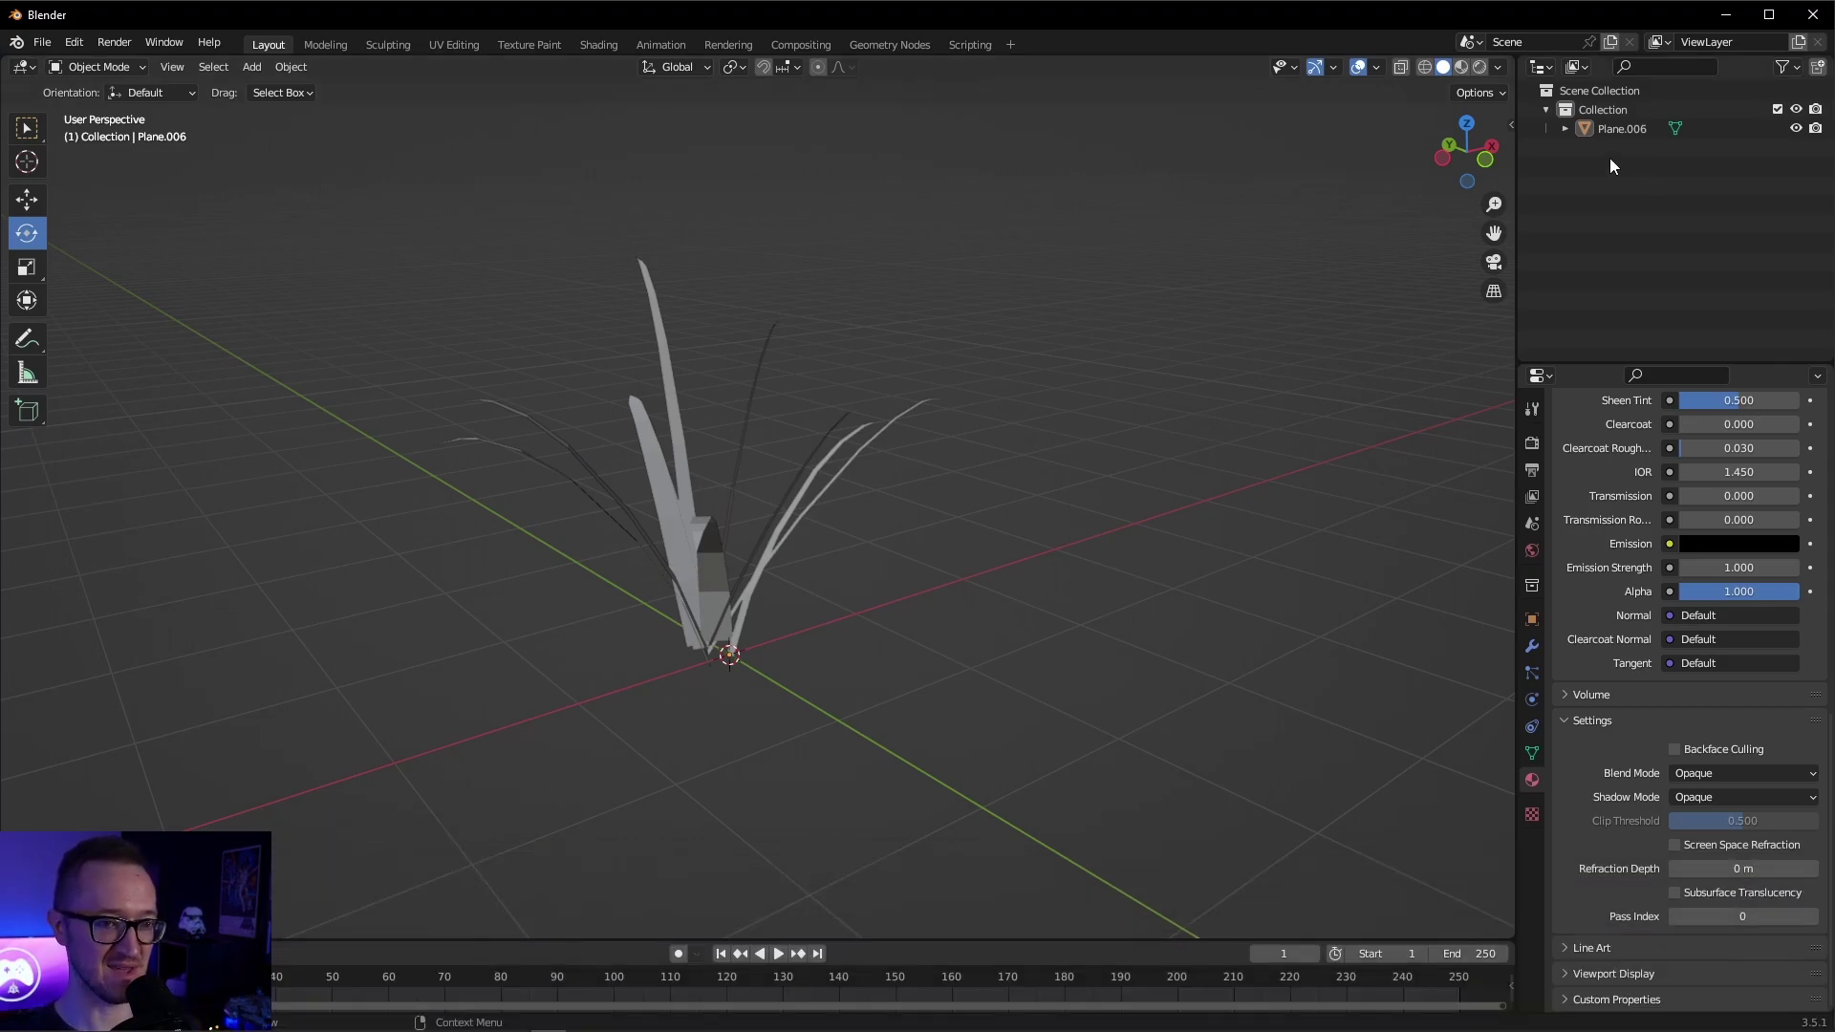
Put Plane.006 in Edit Mode and turn on split normals in the viewport overlays.
{"action": "left_click", "coordinate": [1620, 132]}
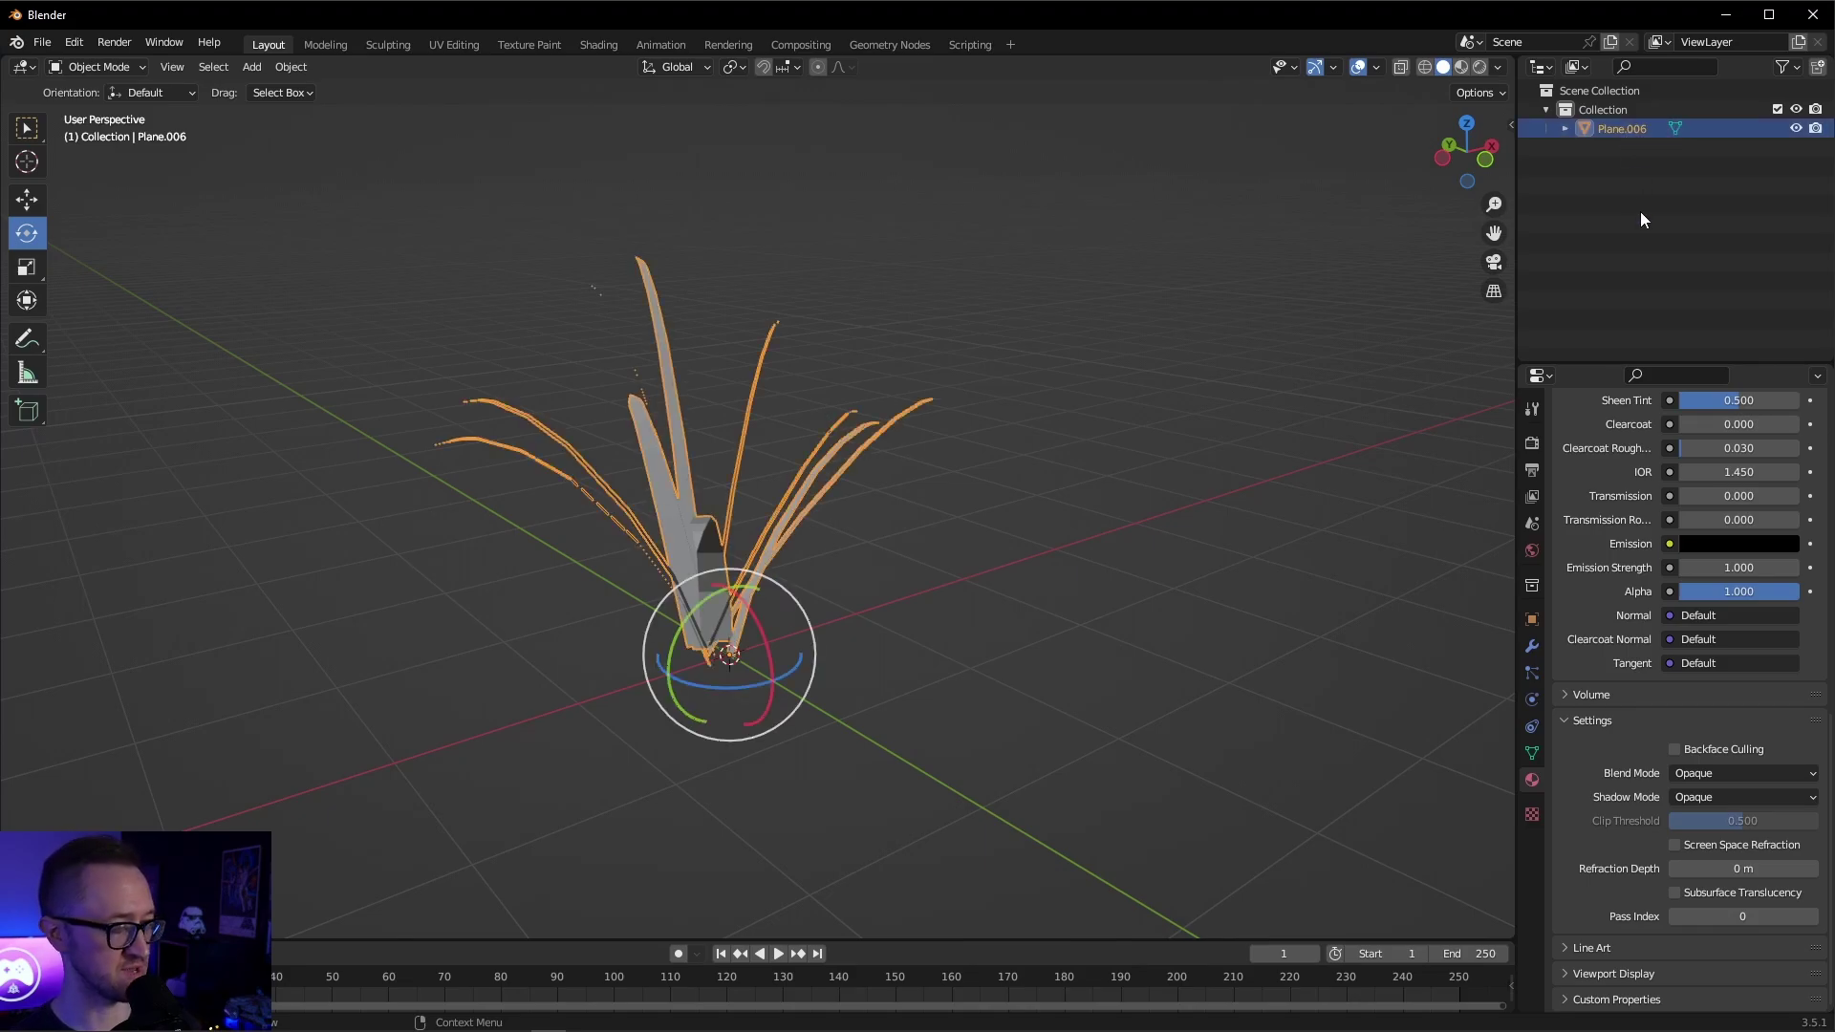
{"action": "key", "text": "Tab"}
{"action": "left_click", "coordinate": [1376, 67]}
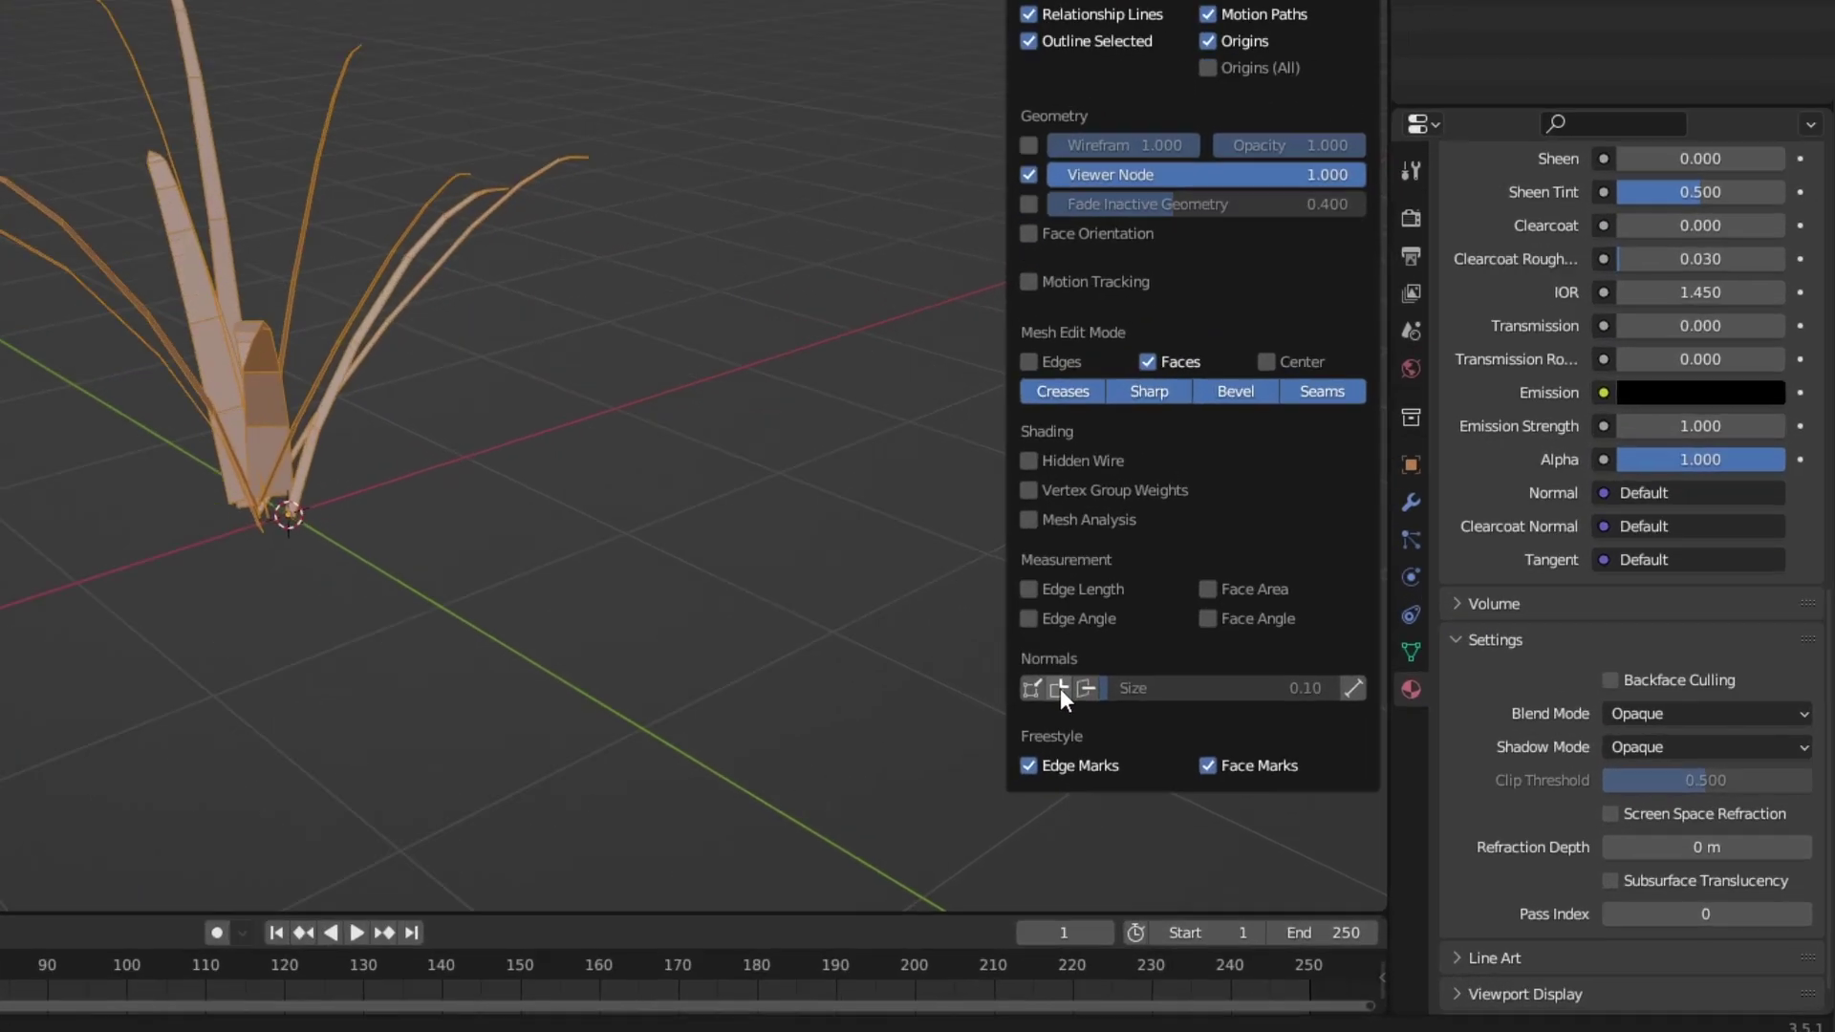
{"action": "left_click", "coordinate": [1059, 688]}
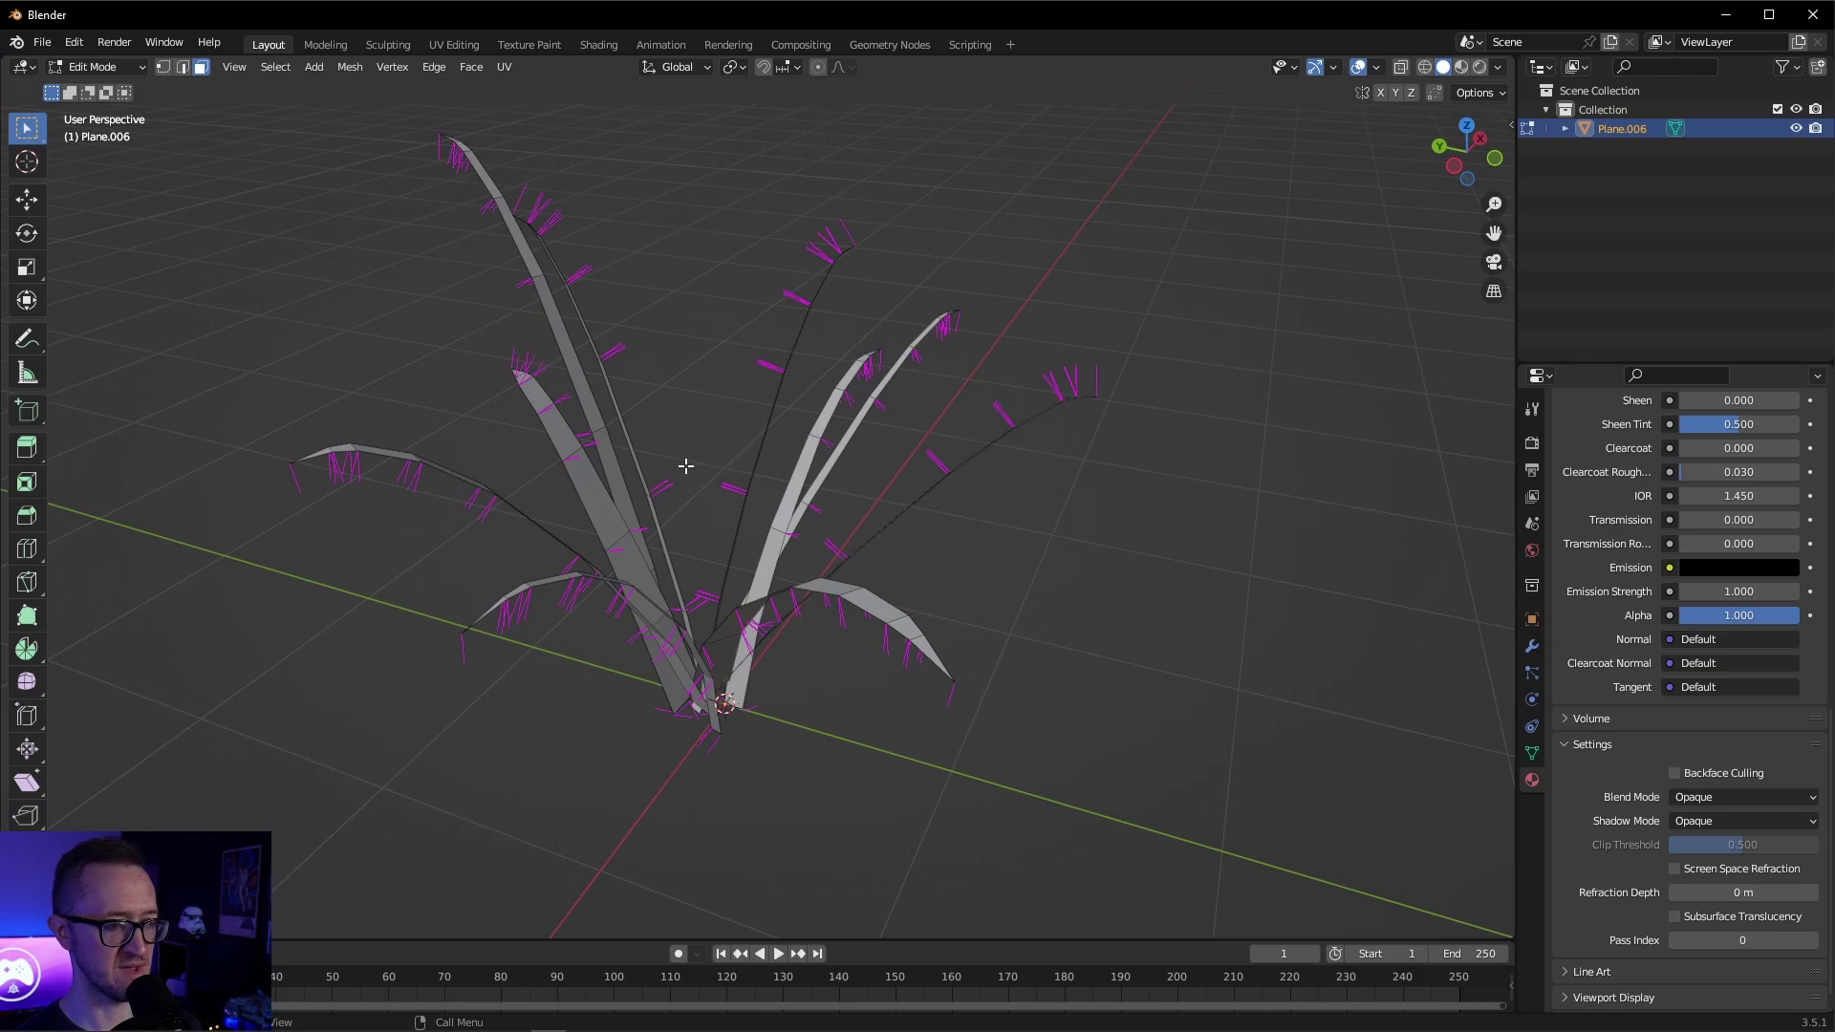
{"action": "middle_click_drag", "start_coordinate": [686, 466], "coordinate": [774, 356]}
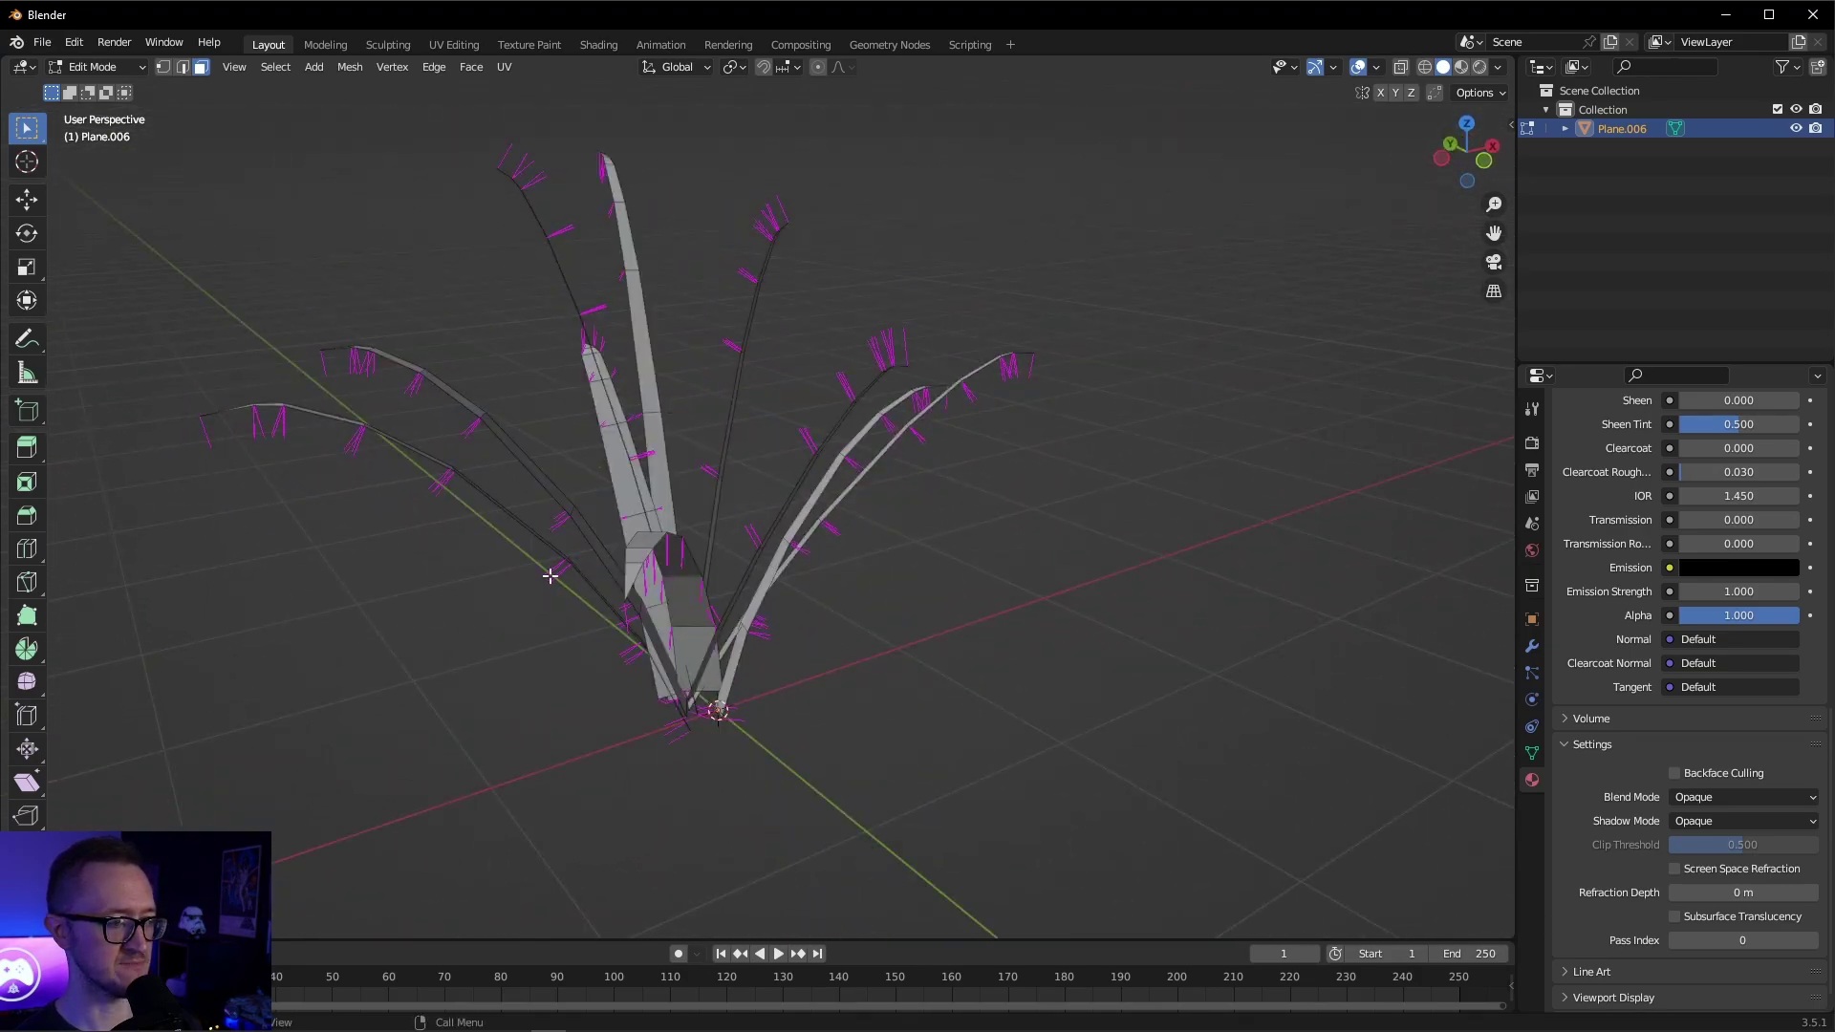
{"action": "middle_click_drag", "start_coordinate": [667, 398], "coordinate": [758, 346]}
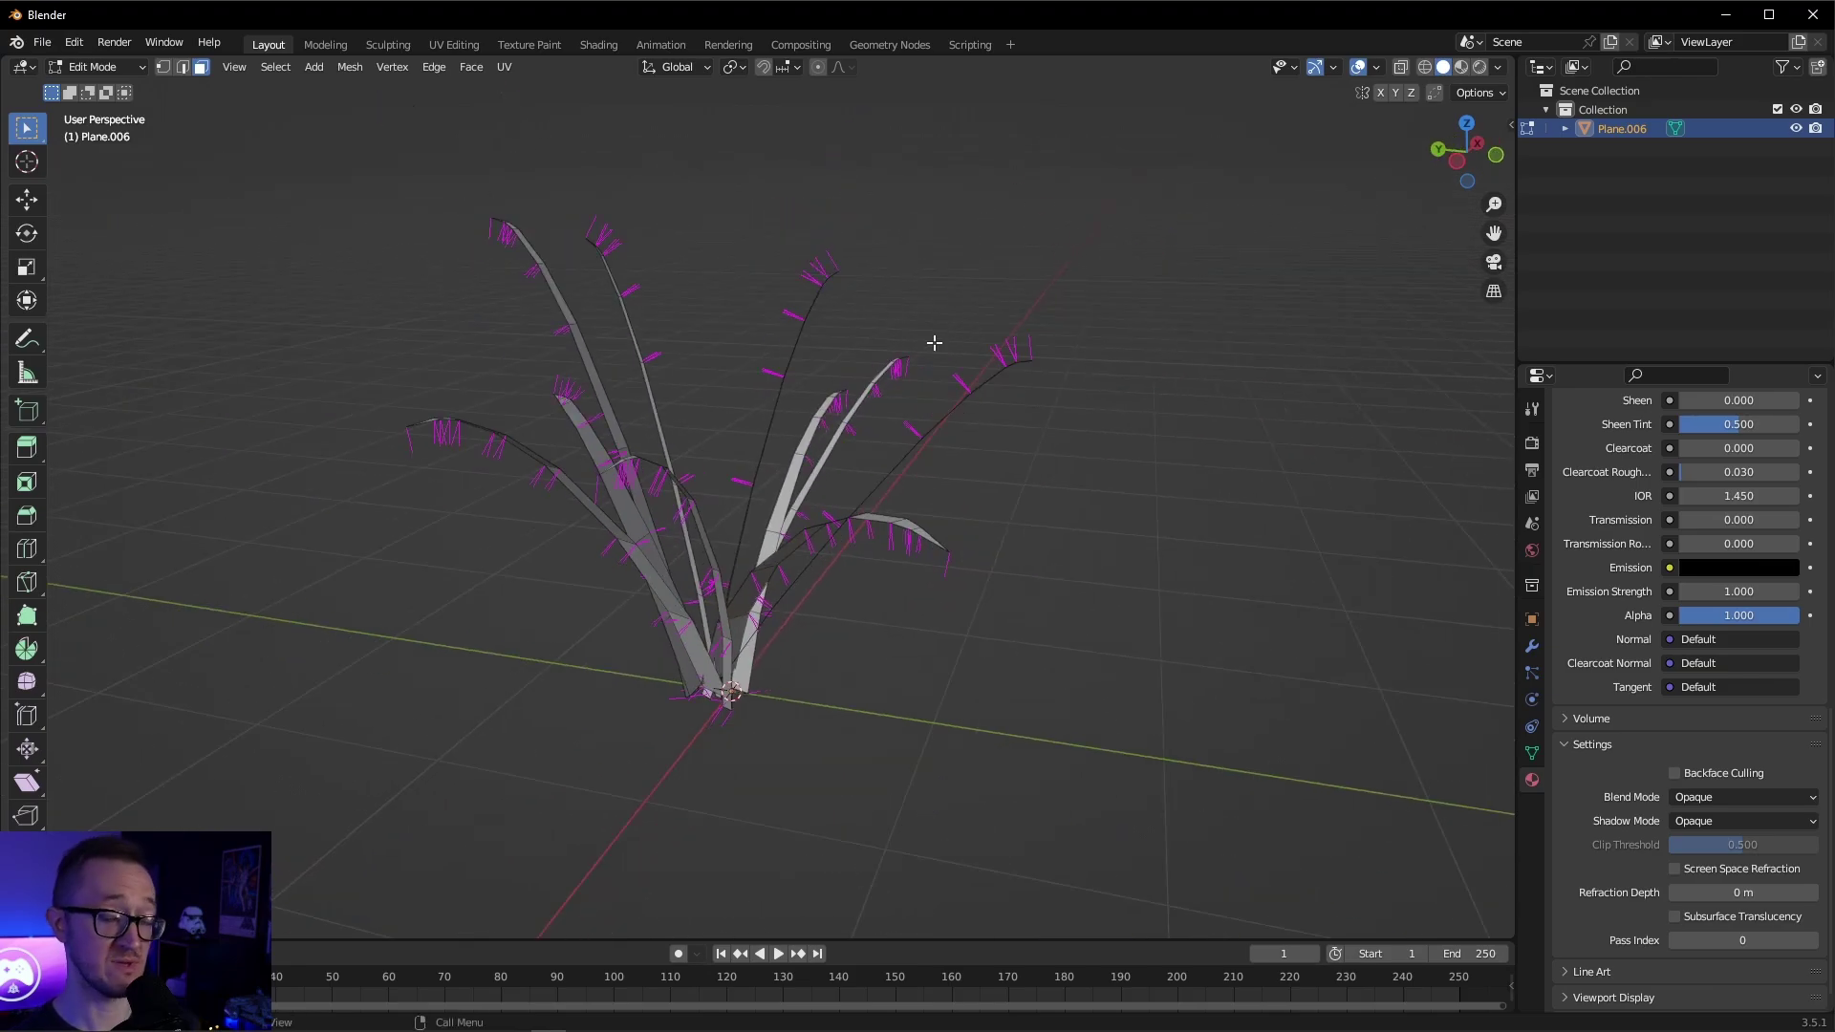
Select the whole grass mesh and apply Mesh > Normals > Point to Target.
{"action": "key", "text": "a"}
{"action": "left_click", "coordinate": [350, 67]}
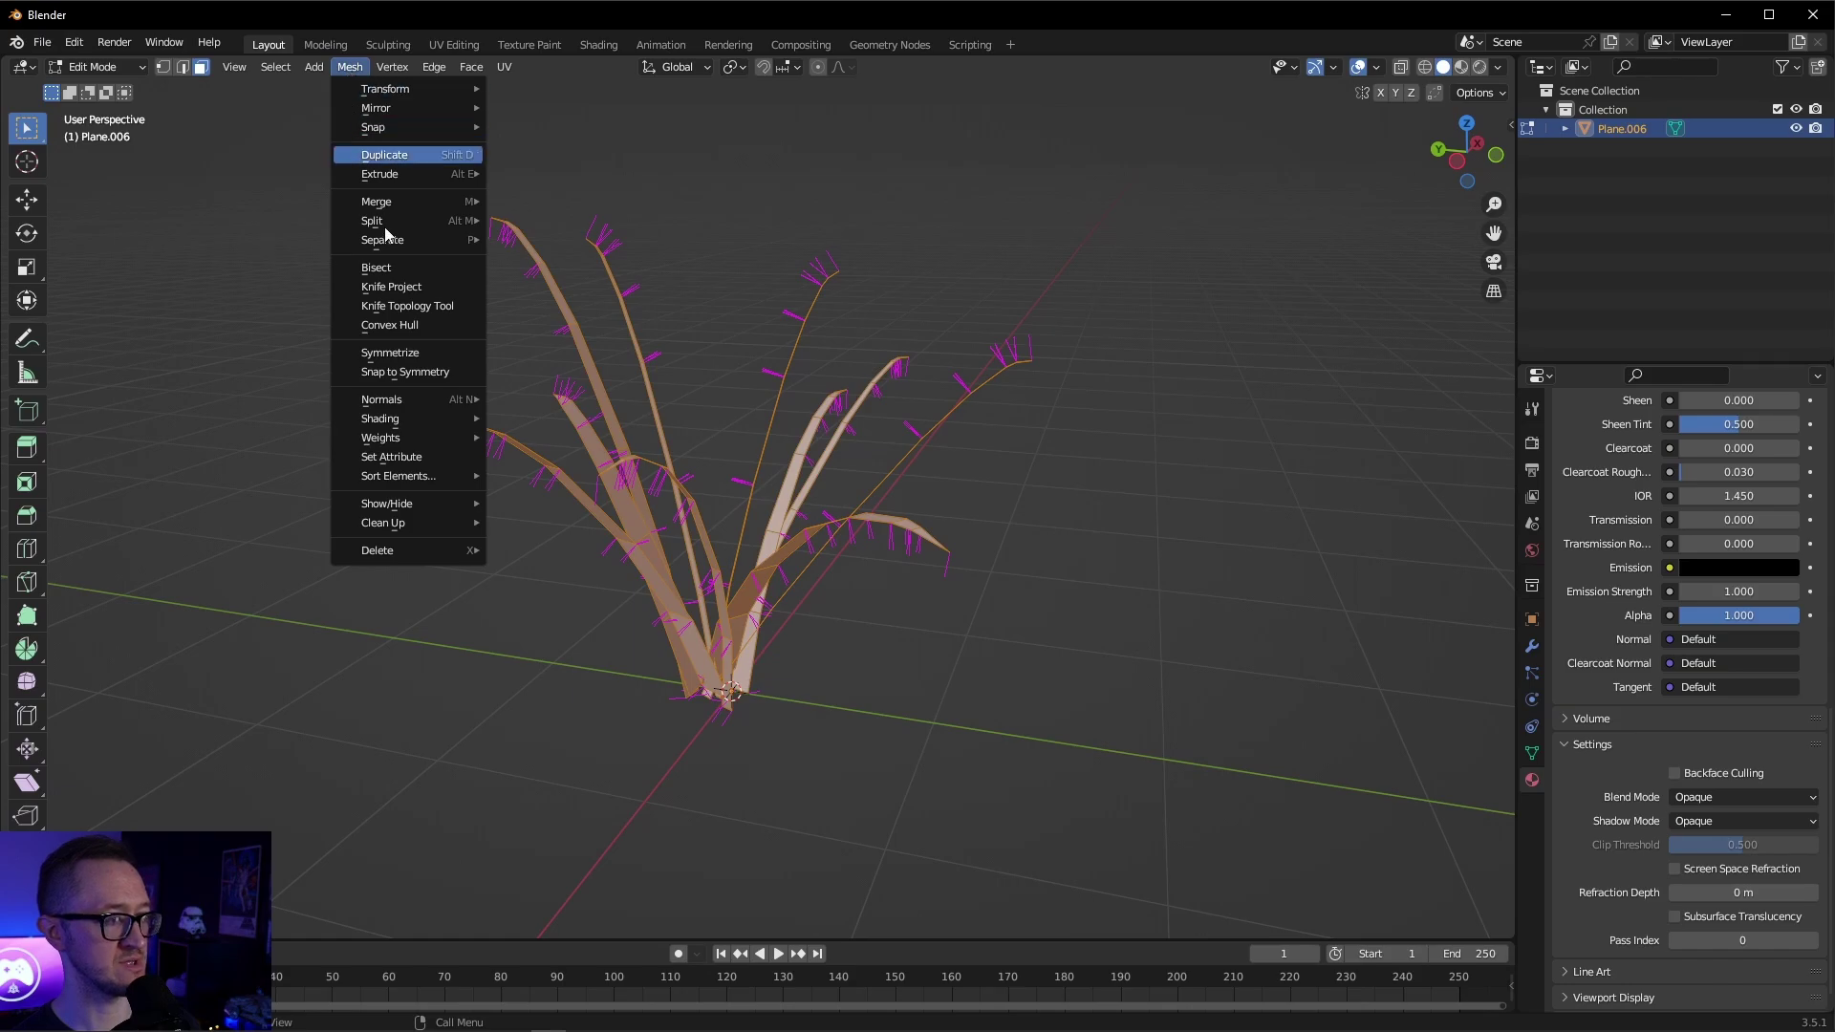
{"action": "mouse_move", "coordinate": [392, 406]}
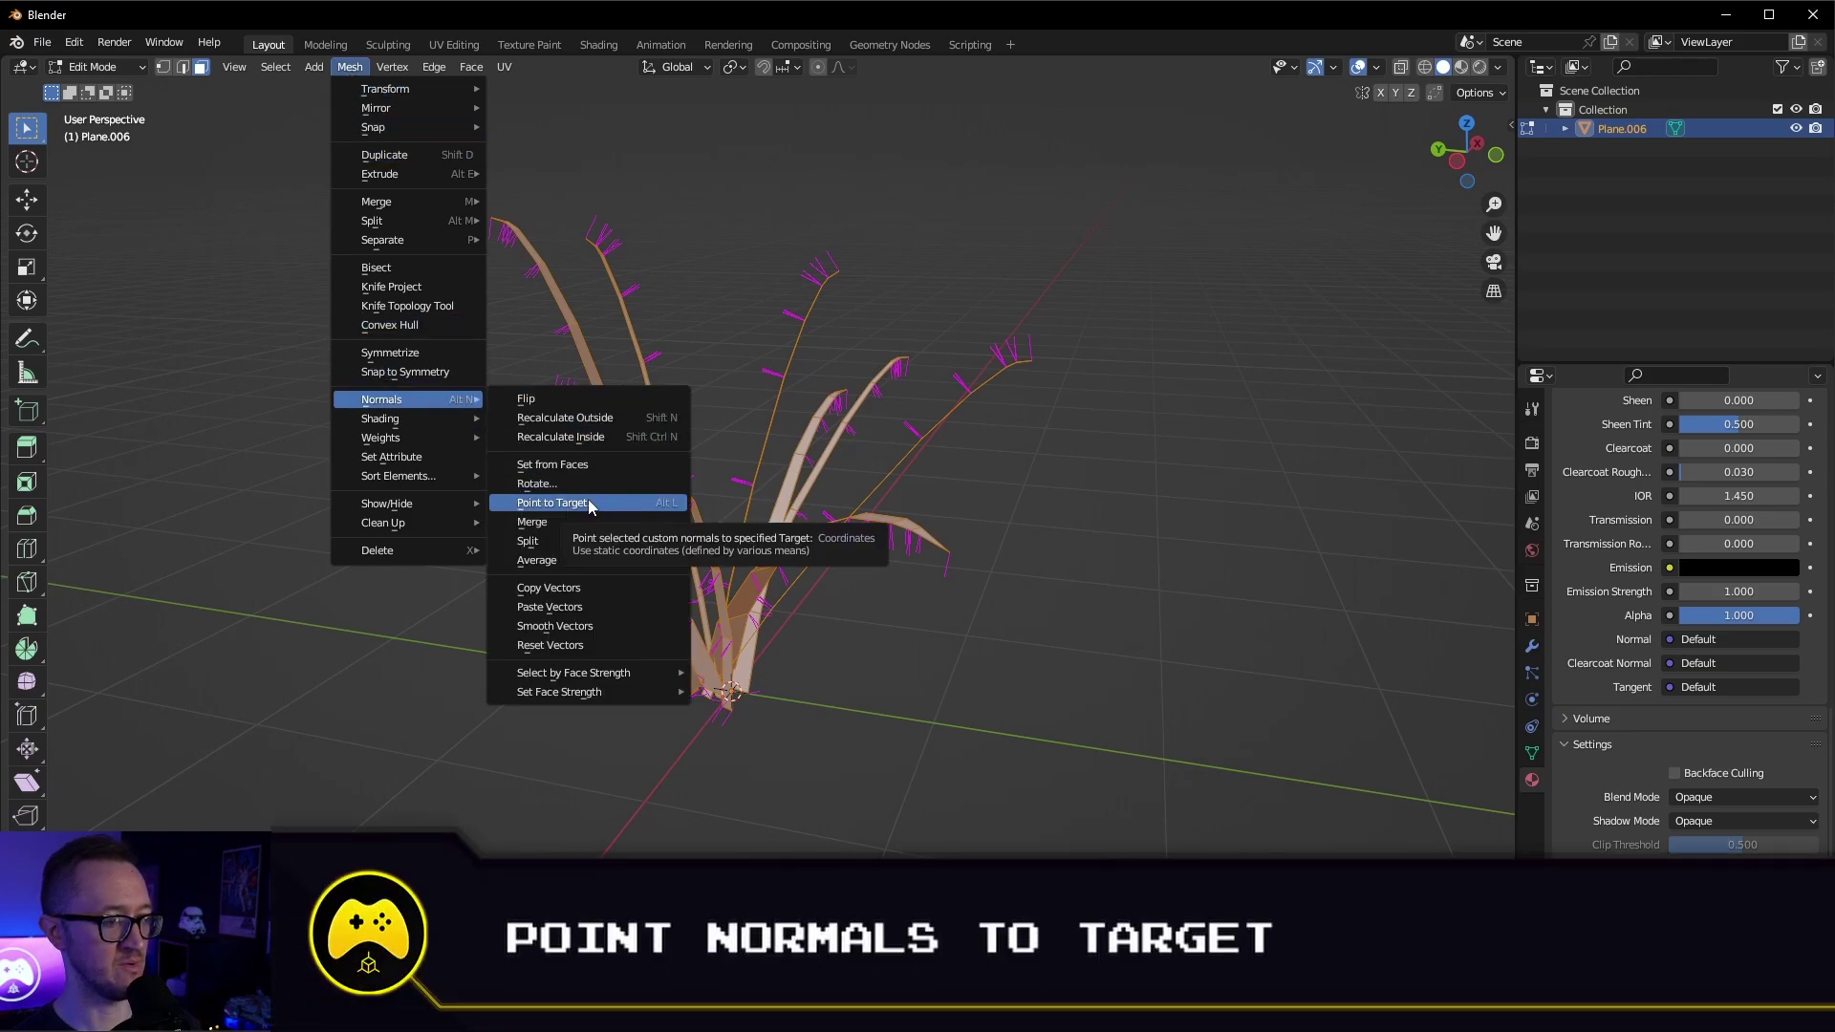
{"action": "left_click", "coordinate": [588, 502]}
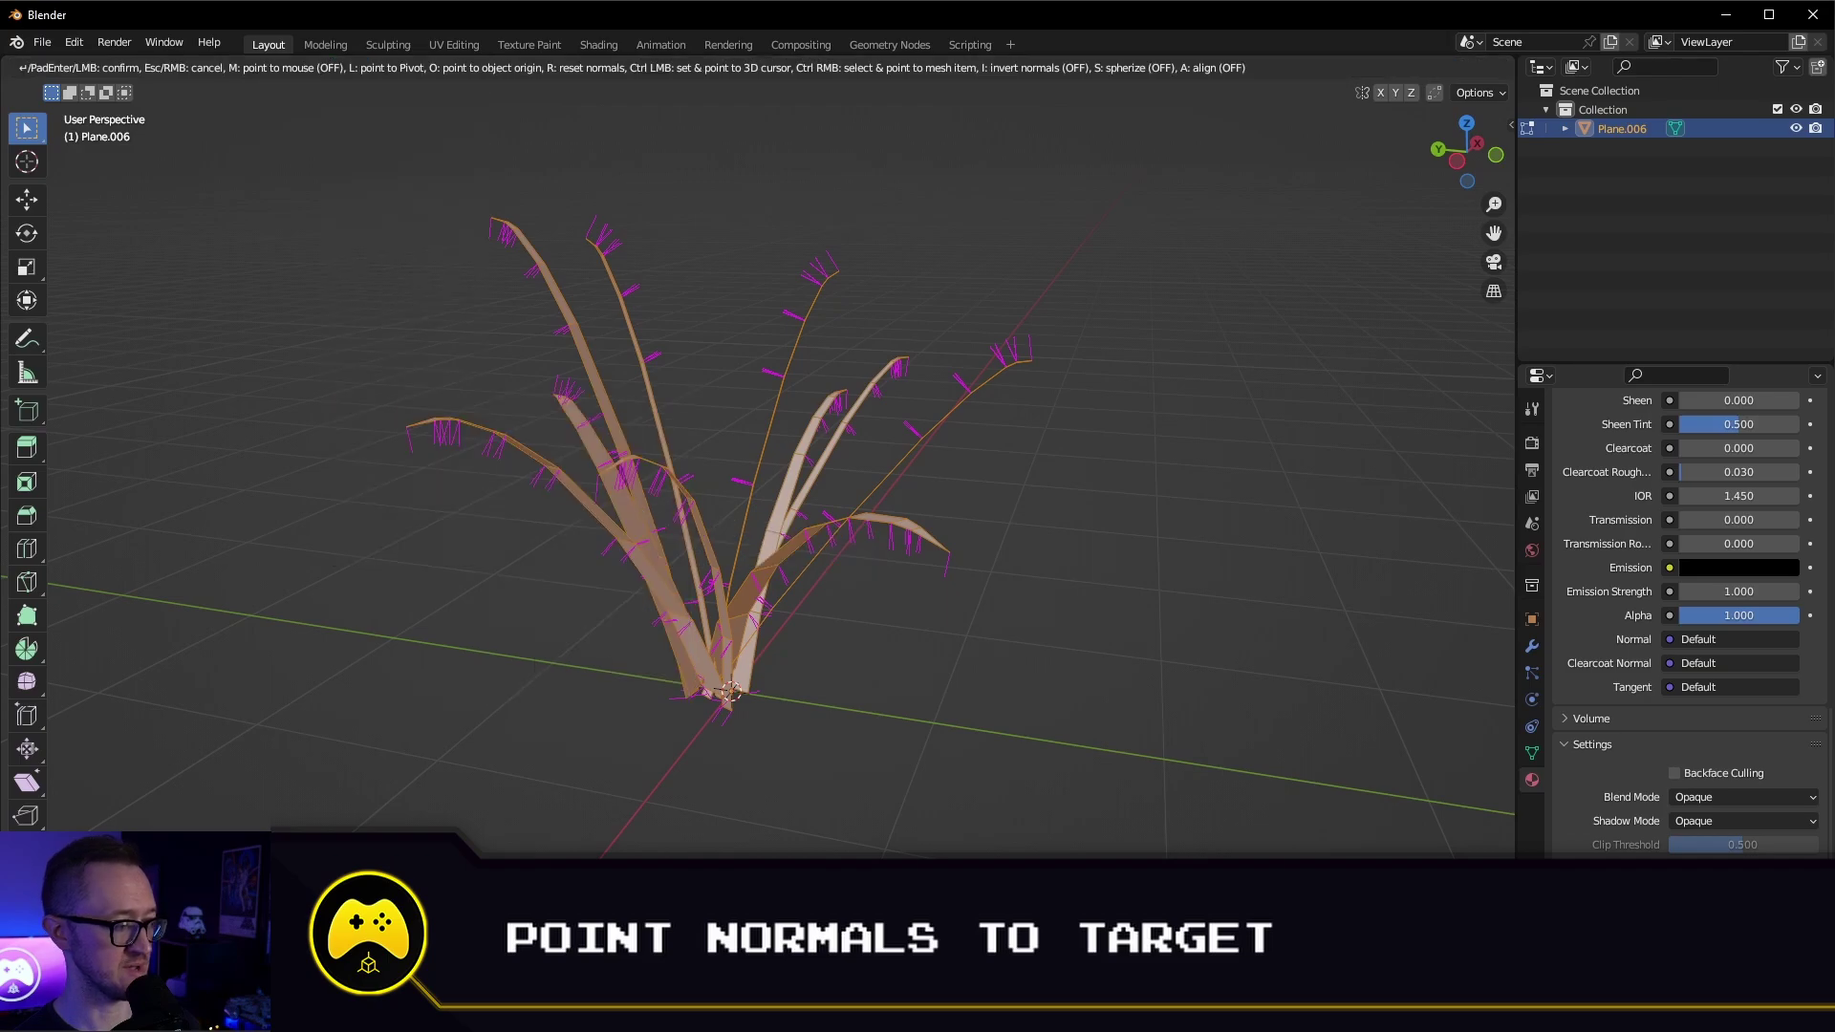
{"action": "left_click", "coordinate": [529, 528]}
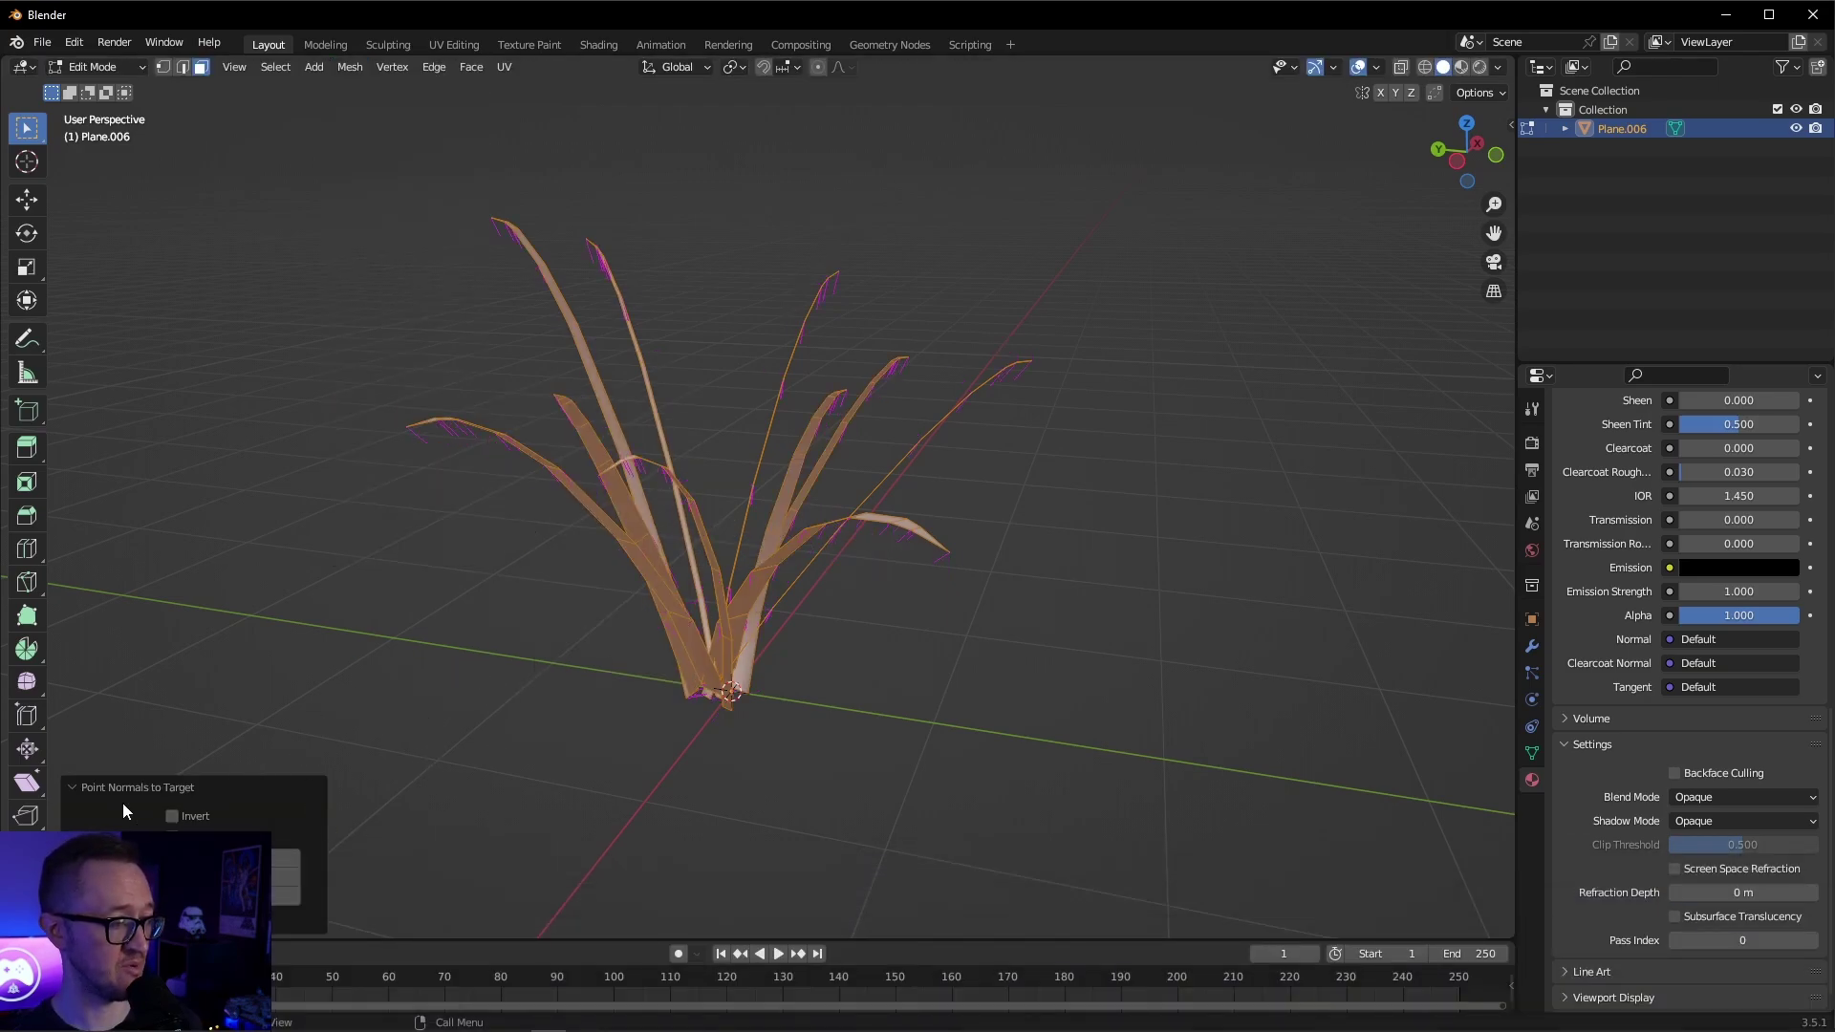
Toggle Invert off again and enable Align so the normals all point upward.
{"action": "left_click", "coordinate": [174, 816]}
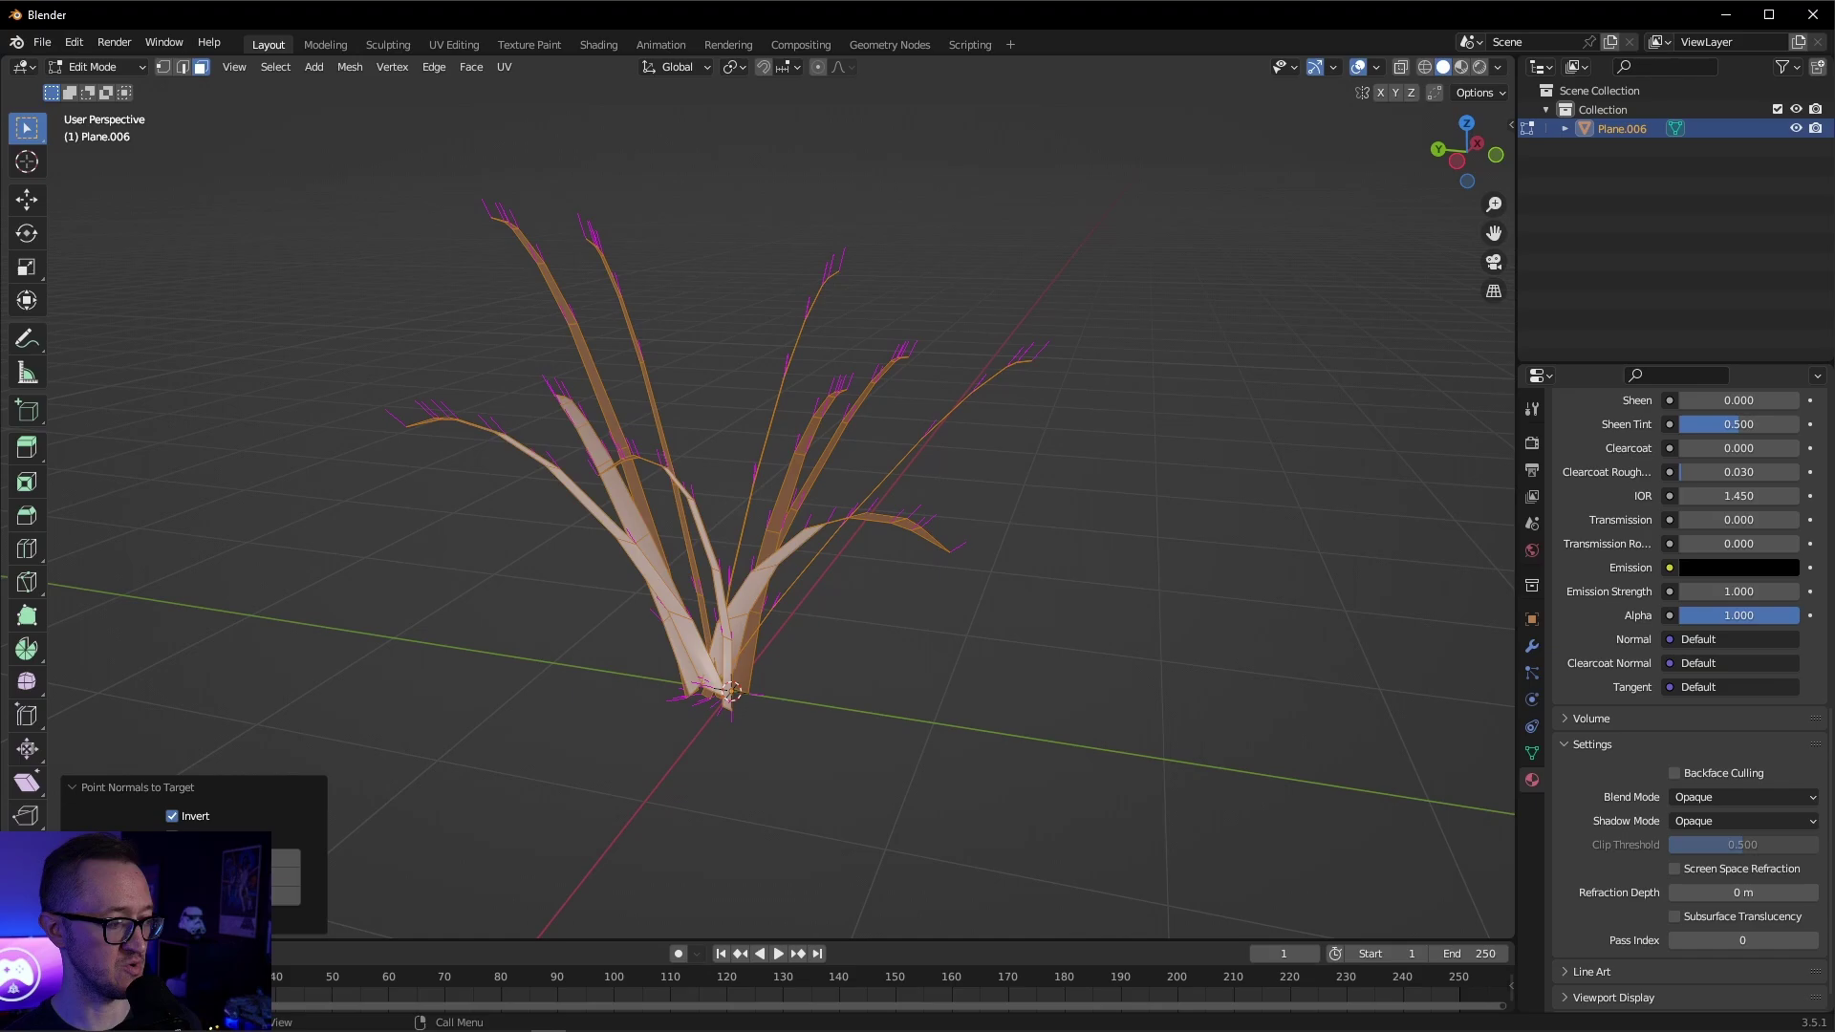
{"action": "left_click", "coordinate": [174, 816]}
{"action": "middle_click_drag", "start_coordinate": [286, 726], "coordinate": [440, 726]}
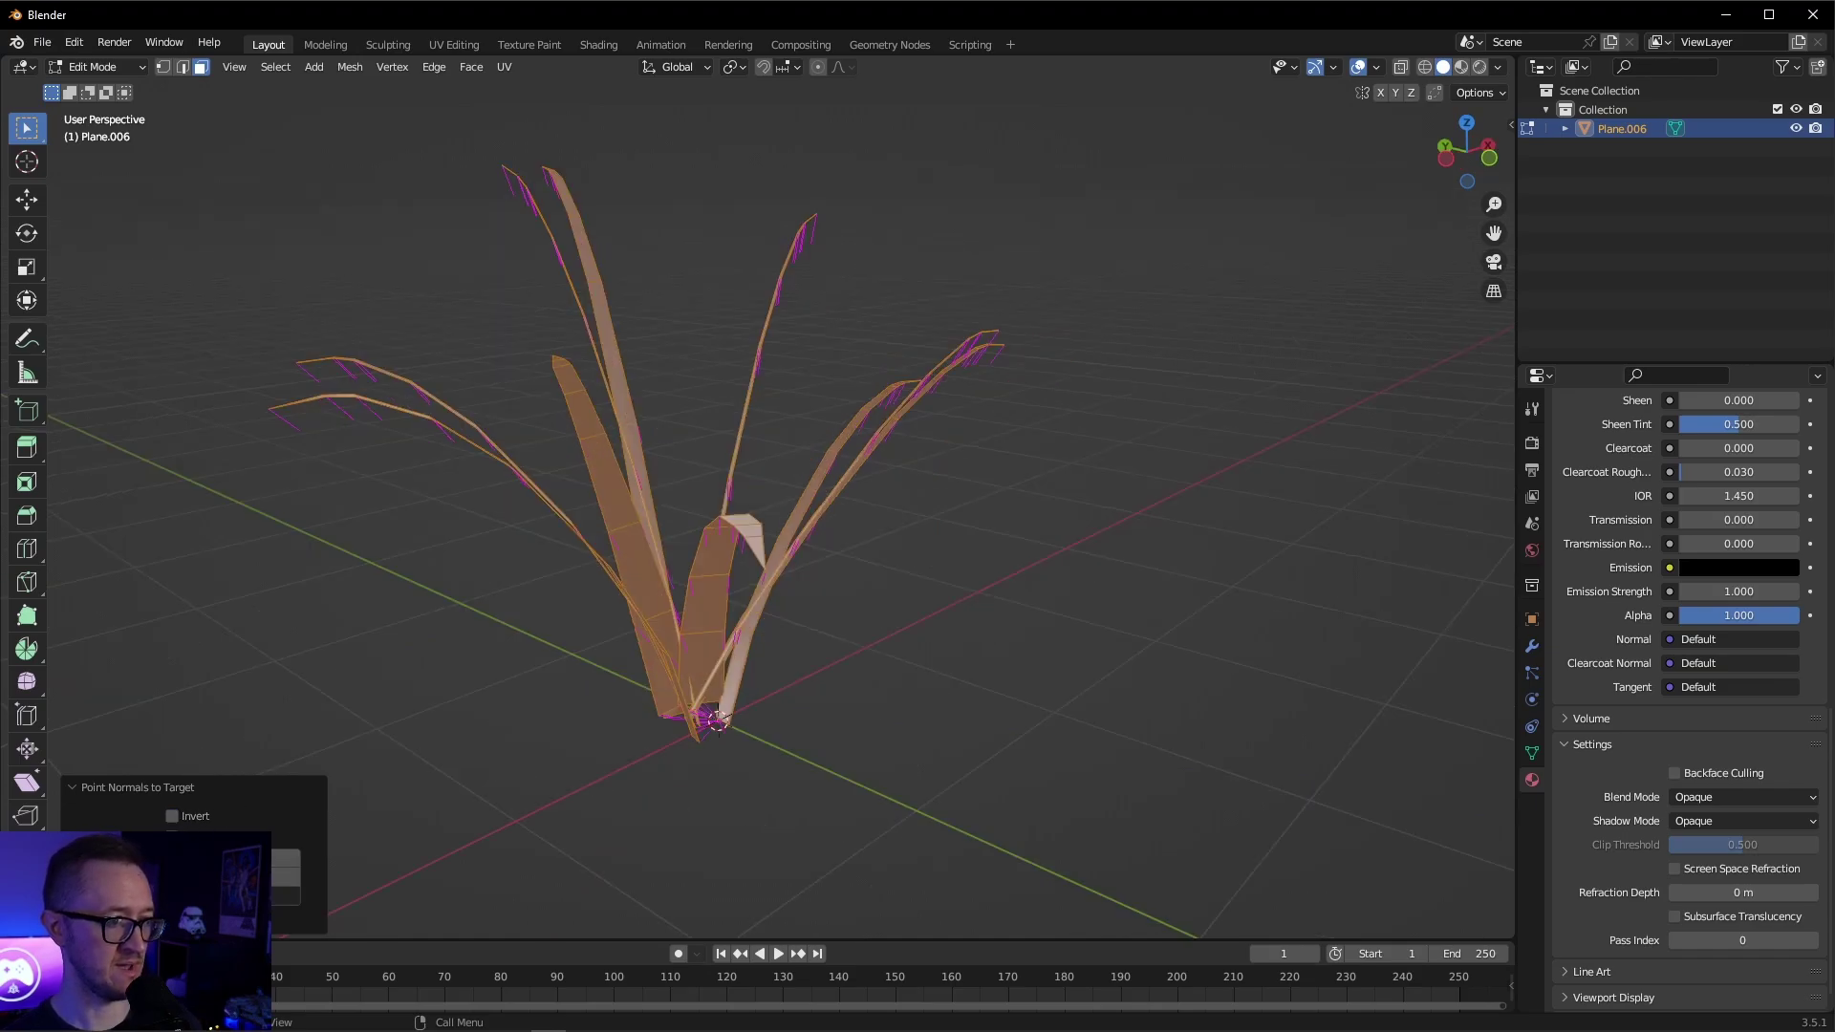
{"action": "left_click", "coordinate": [174, 838]}
{"action": "middle_click_drag", "start_coordinate": [373, 520], "coordinate": [536, 520]}
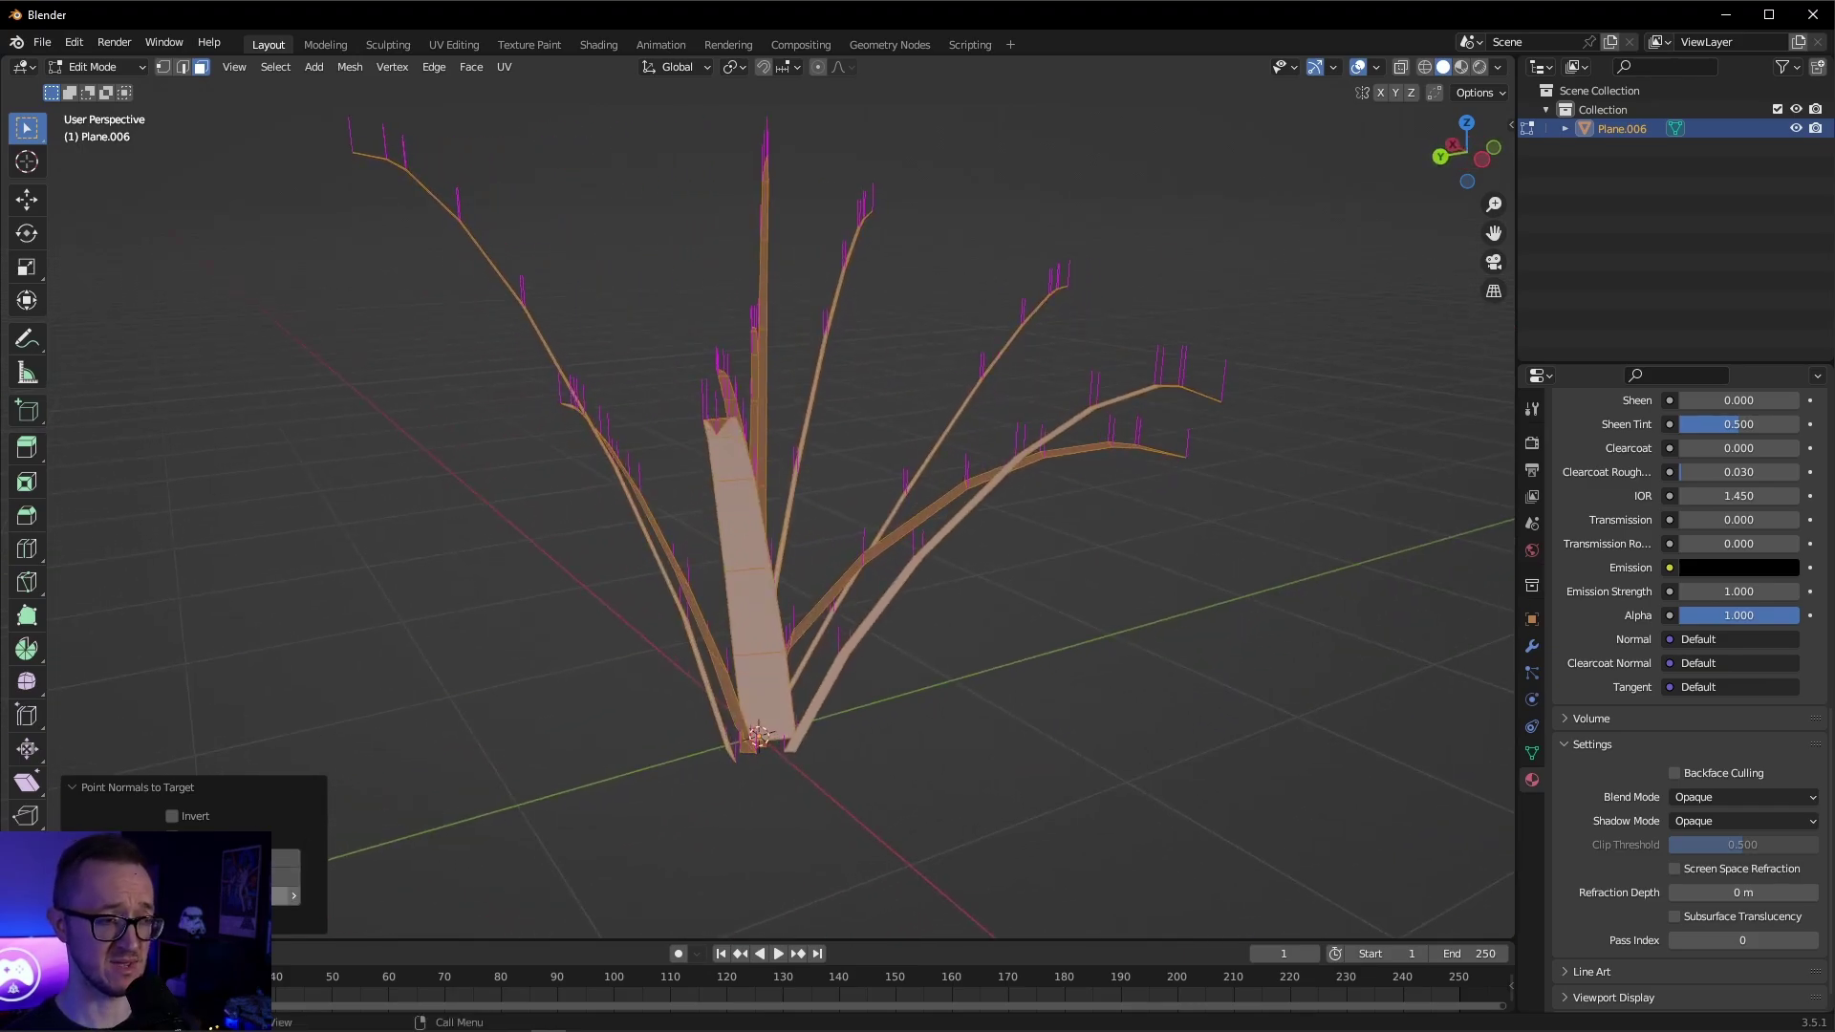
{"action": "middle_click_drag", "start_coordinate": [739, 609], "coordinate": [614, 299]}
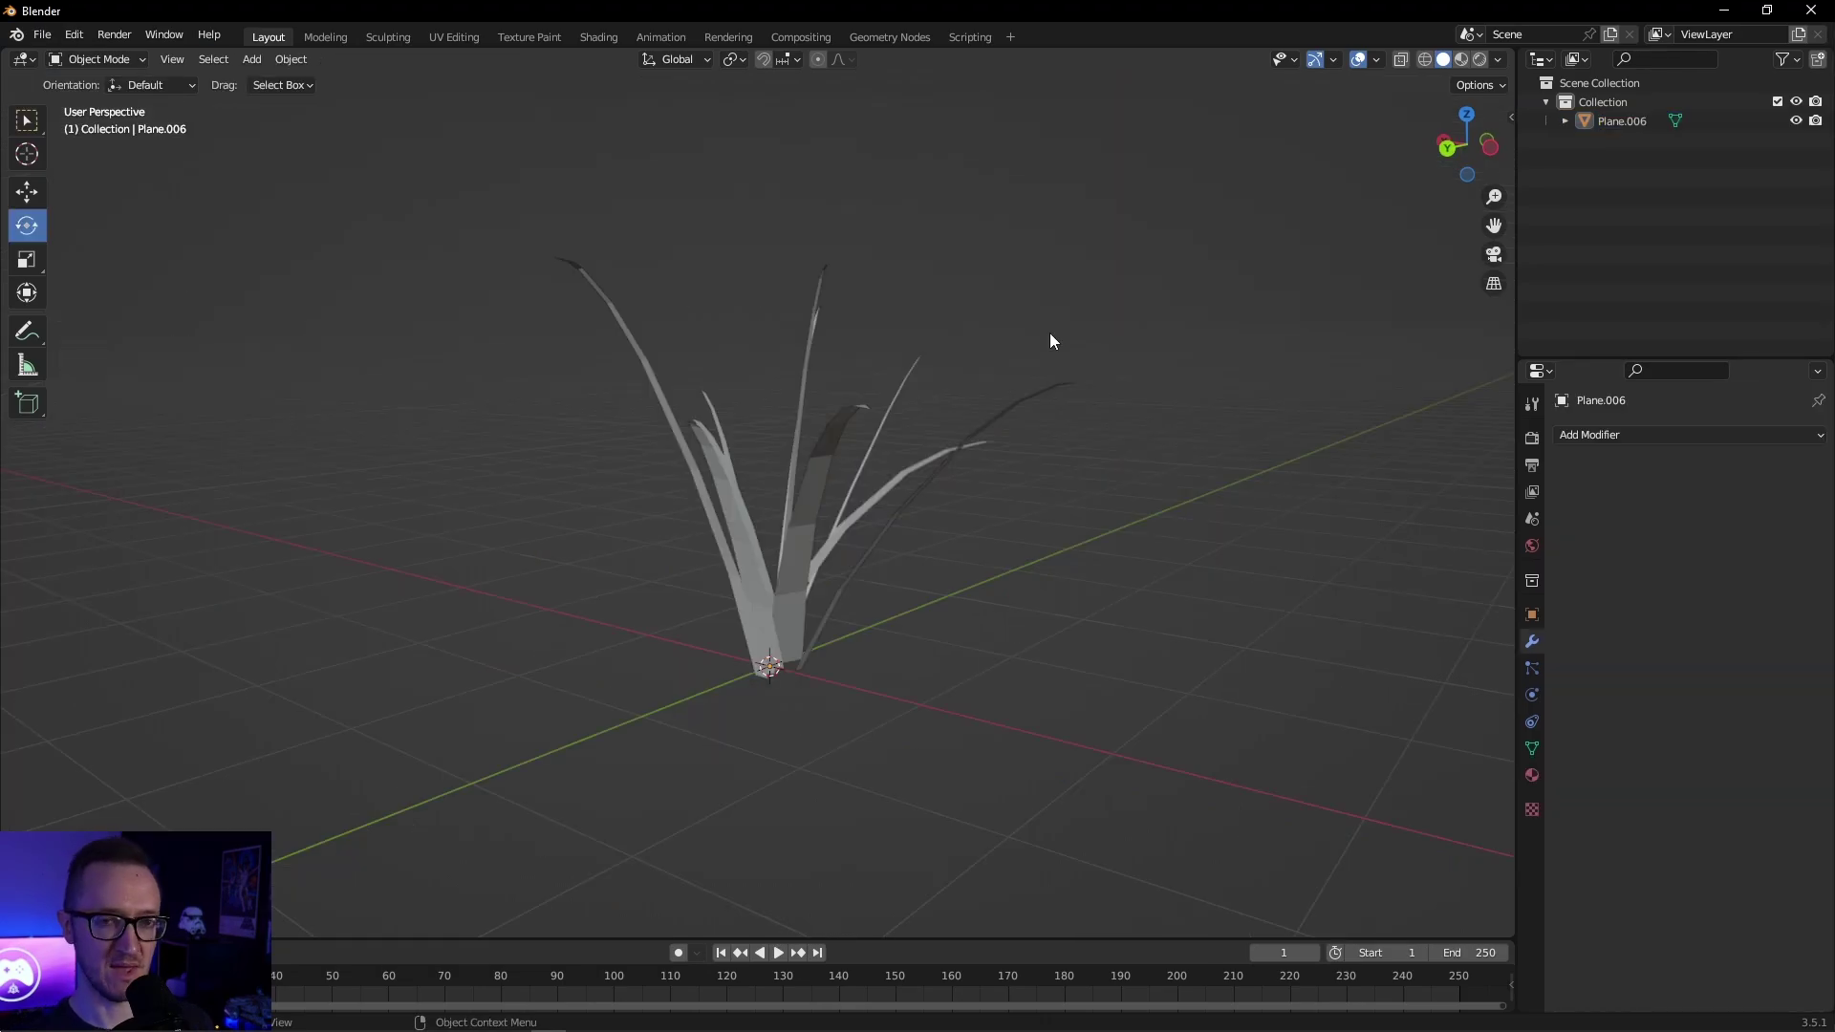
Start a glTF 2.0 export and browse to D:\GodotProjects\Episodes\002 Basic Stylized Grass.
{"action": "left_click", "coordinate": [42, 35]}
{"action": "mouse_move", "coordinate": [71, 315]}
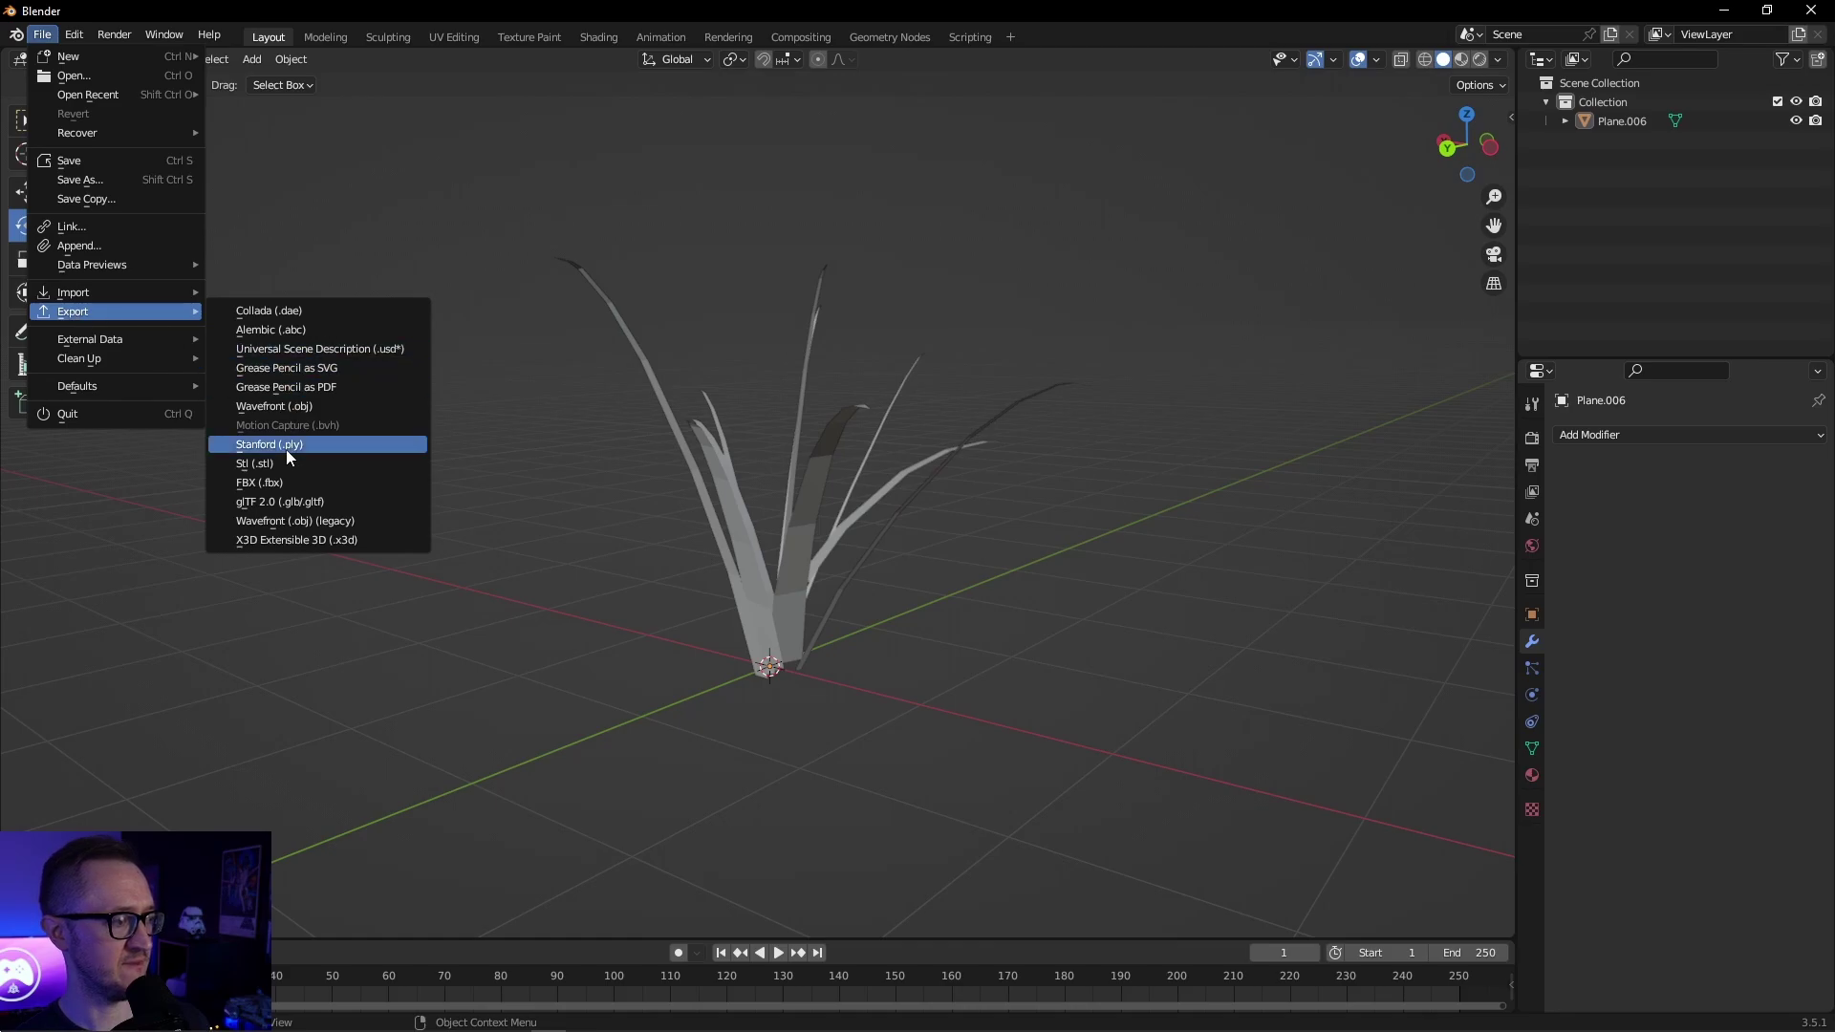
{"action": "left_click", "coordinate": [282, 502]}
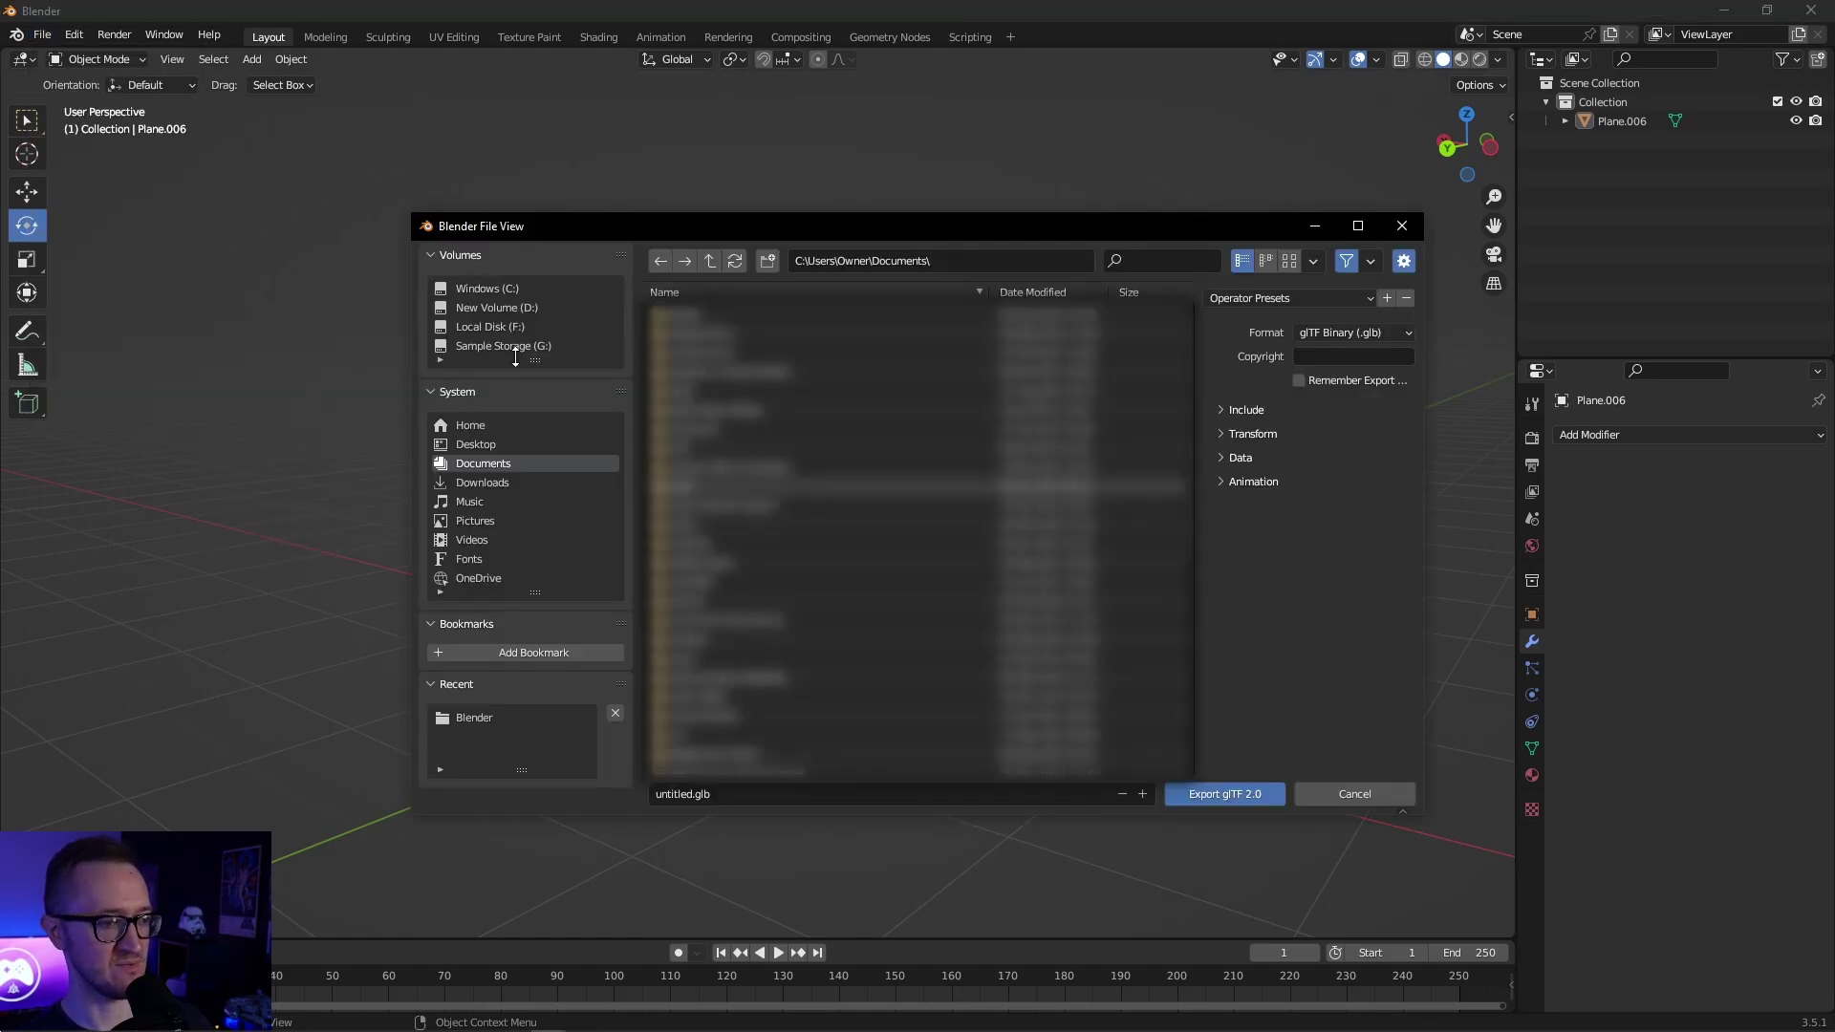
{"action": "left_click", "coordinate": [489, 308]}
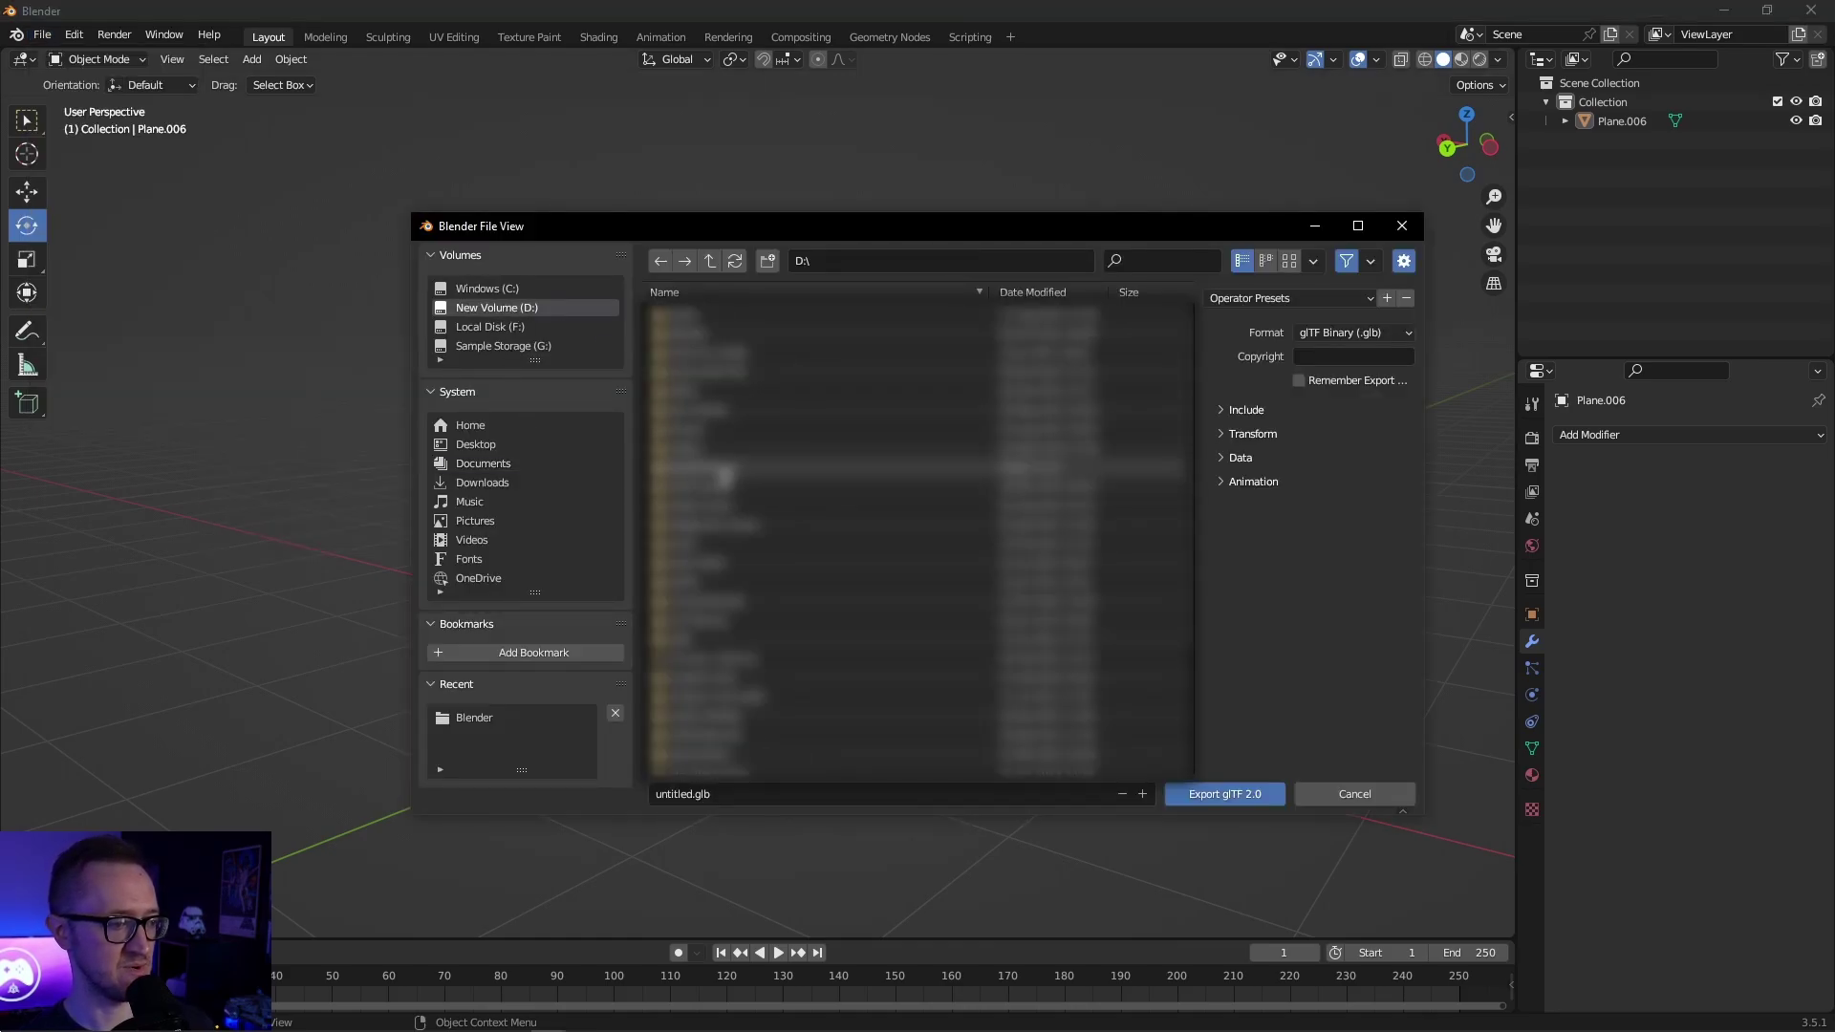
{"action": "double_click", "coordinate": [750, 467]}
{"action": "double_click", "coordinate": [681, 324]}
{"action": "double_click", "coordinate": [681, 324]}
Name the file grass.glb, review the Include, Transform and Data options, and export.
{"action": "double_click", "coordinate": [679, 794]}
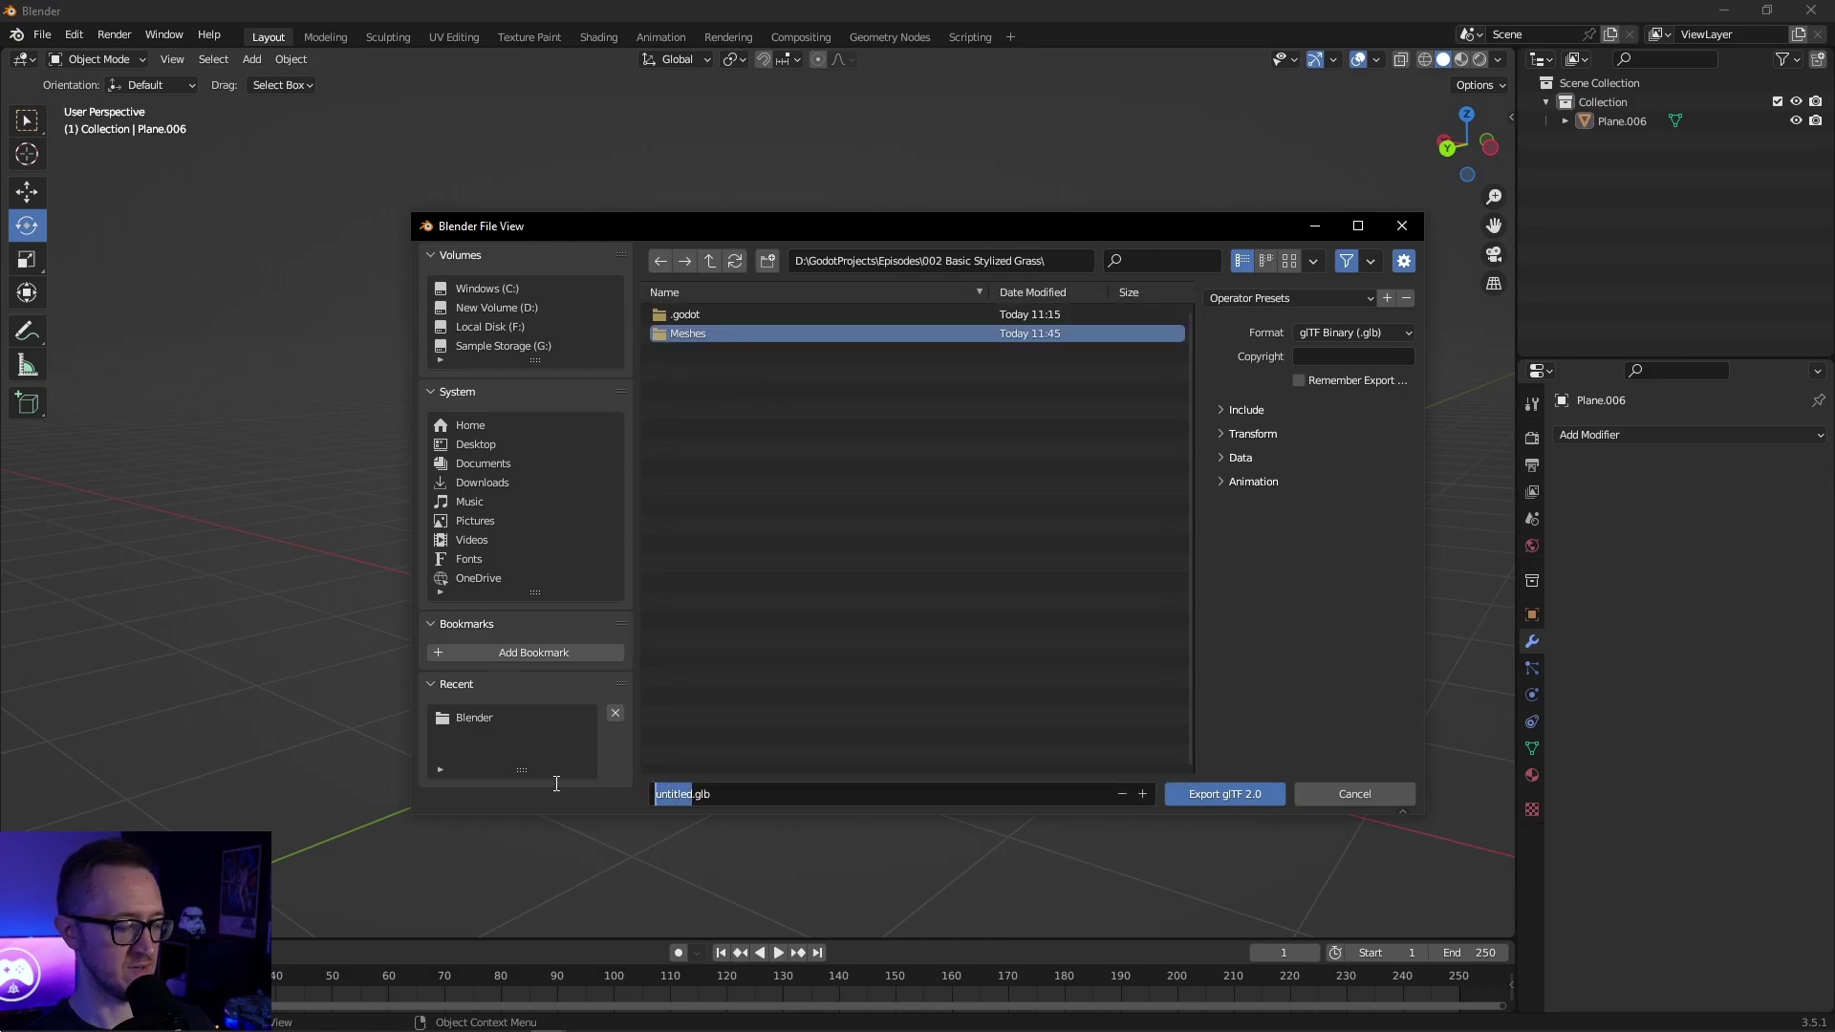
{"action": "type", "text": "grass"}
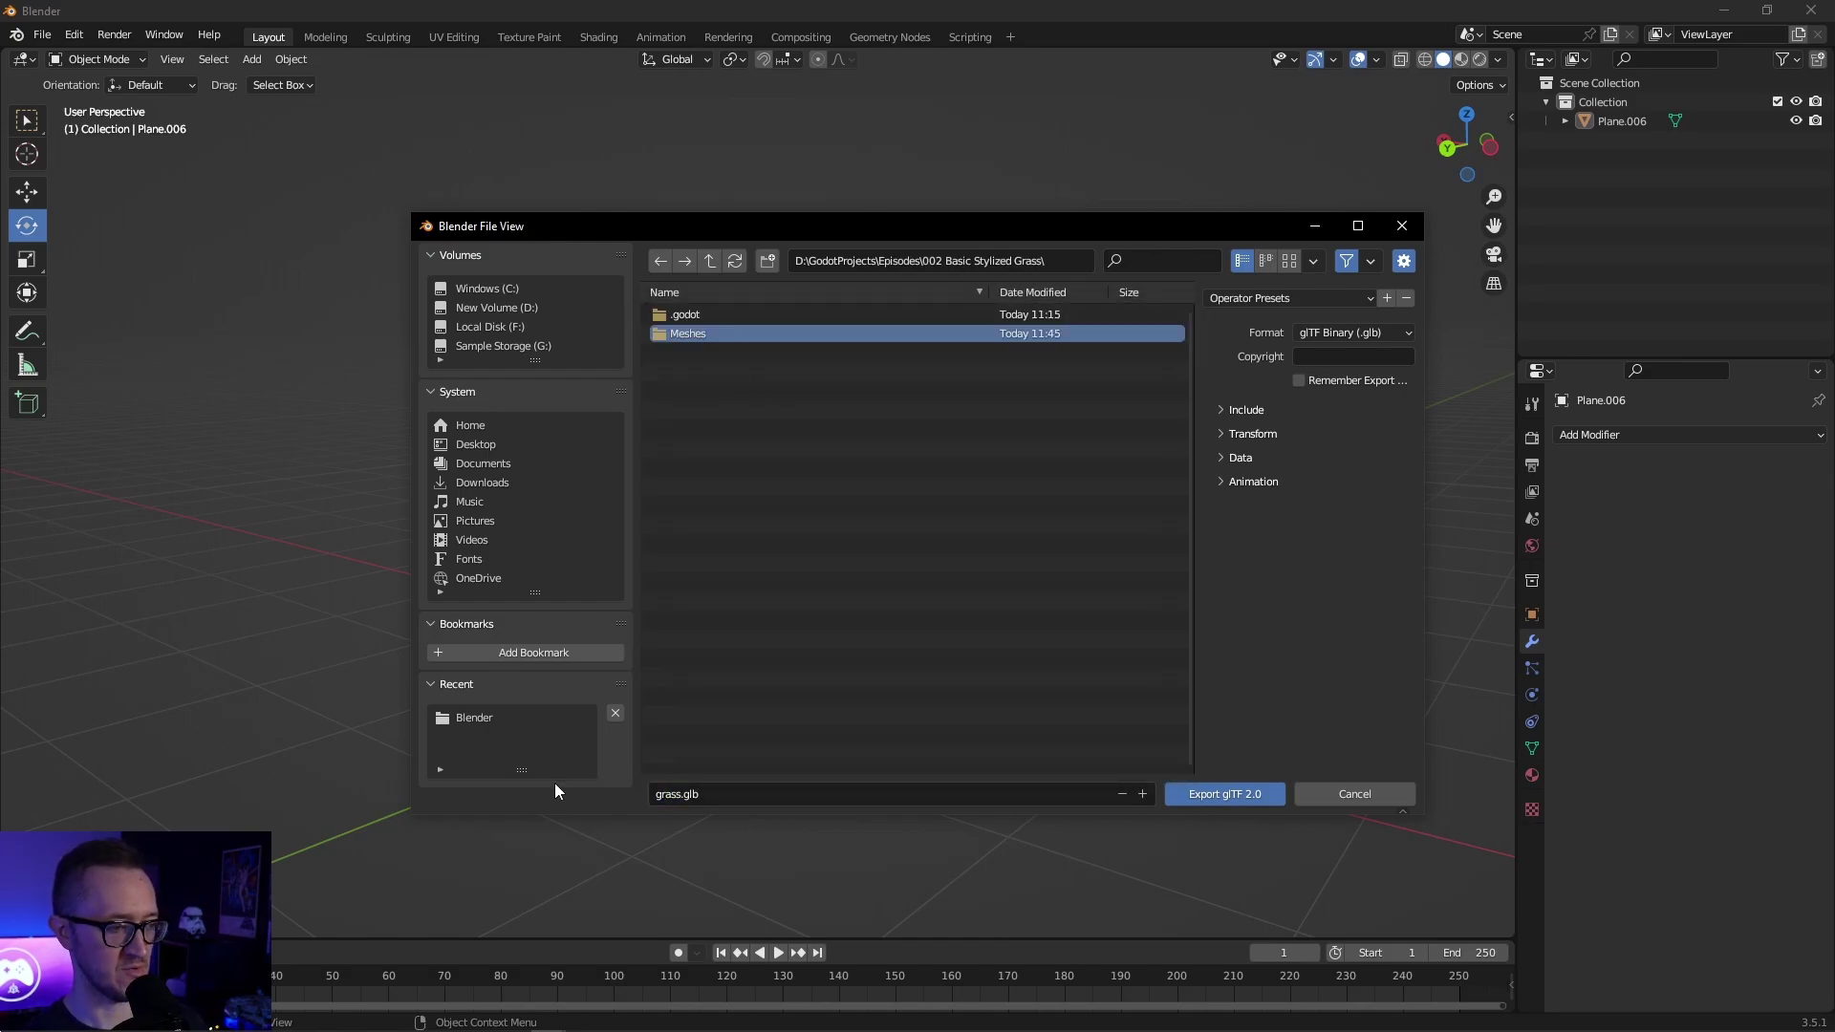
{"action": "left_click", "coordinate": [1224, 409]}
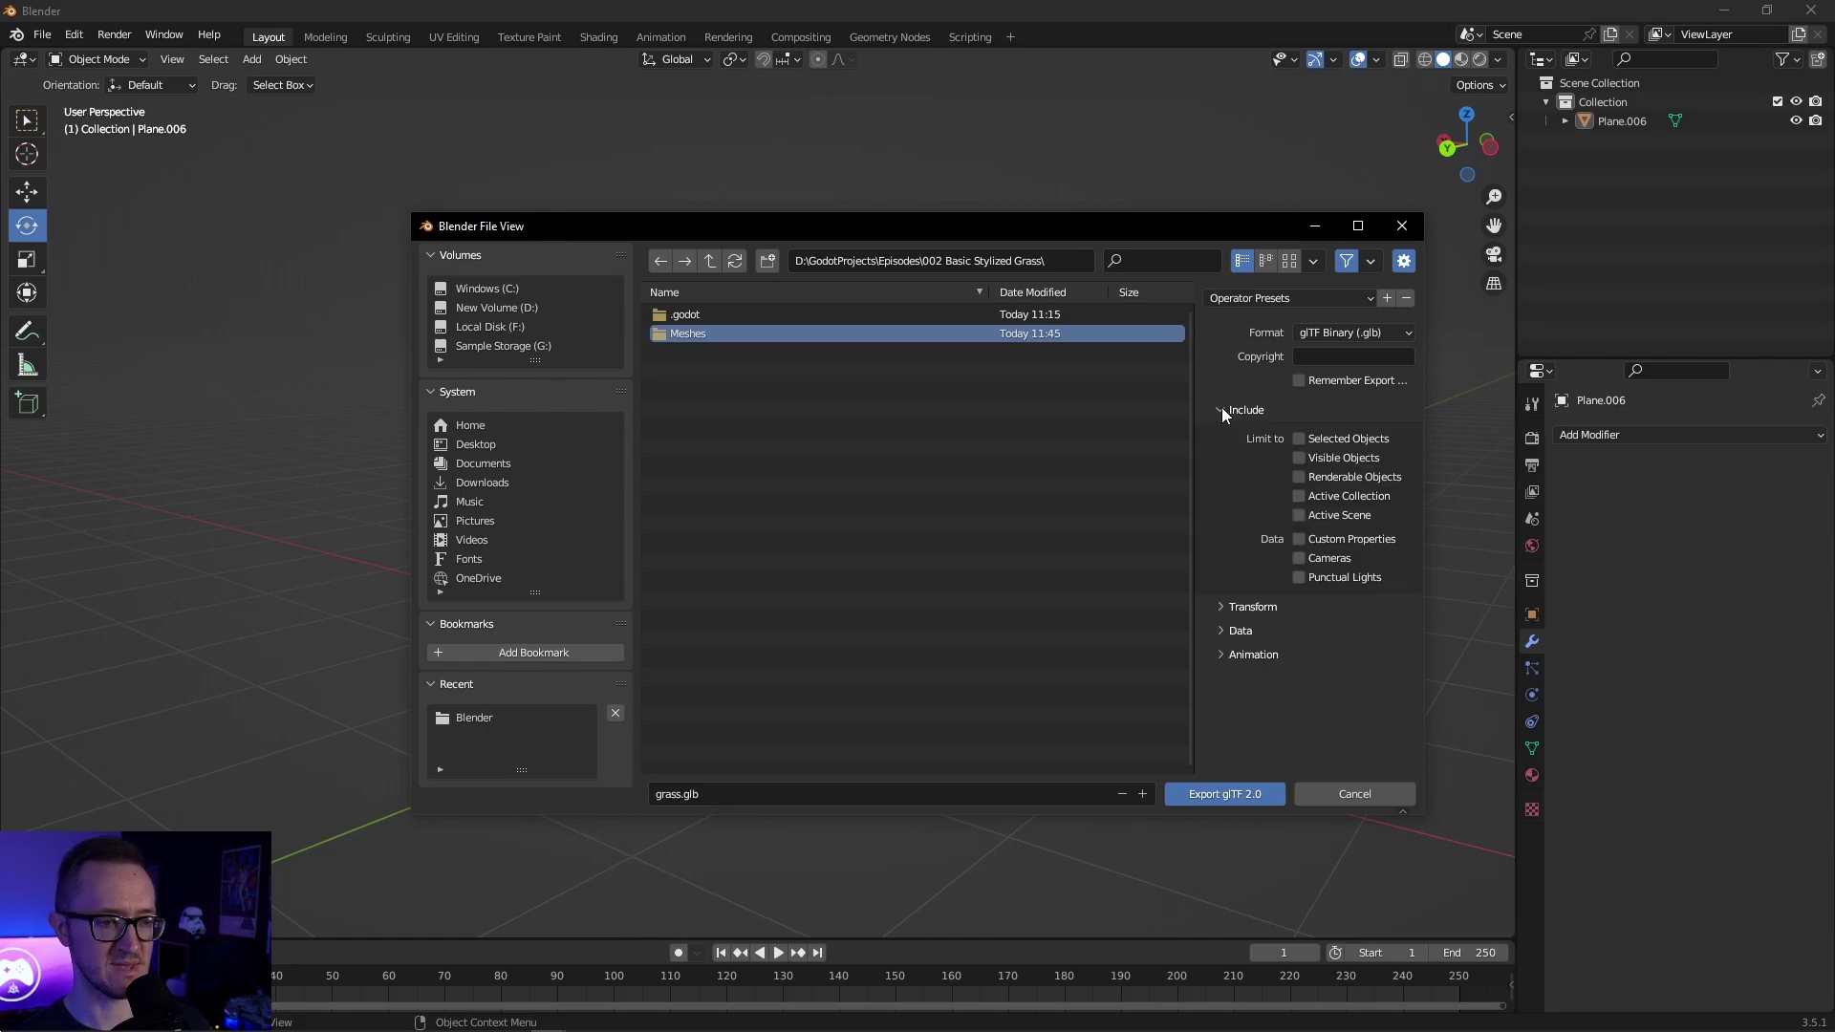
{"action": "left_click", "coordinate": [1243, 606]}
{"action": "left_click", "coordinate": [1241, 665]}
{"action": "scroll", "coordinate": [1344, 600], "scroll_direction": "down", "scroll_amount": 4}
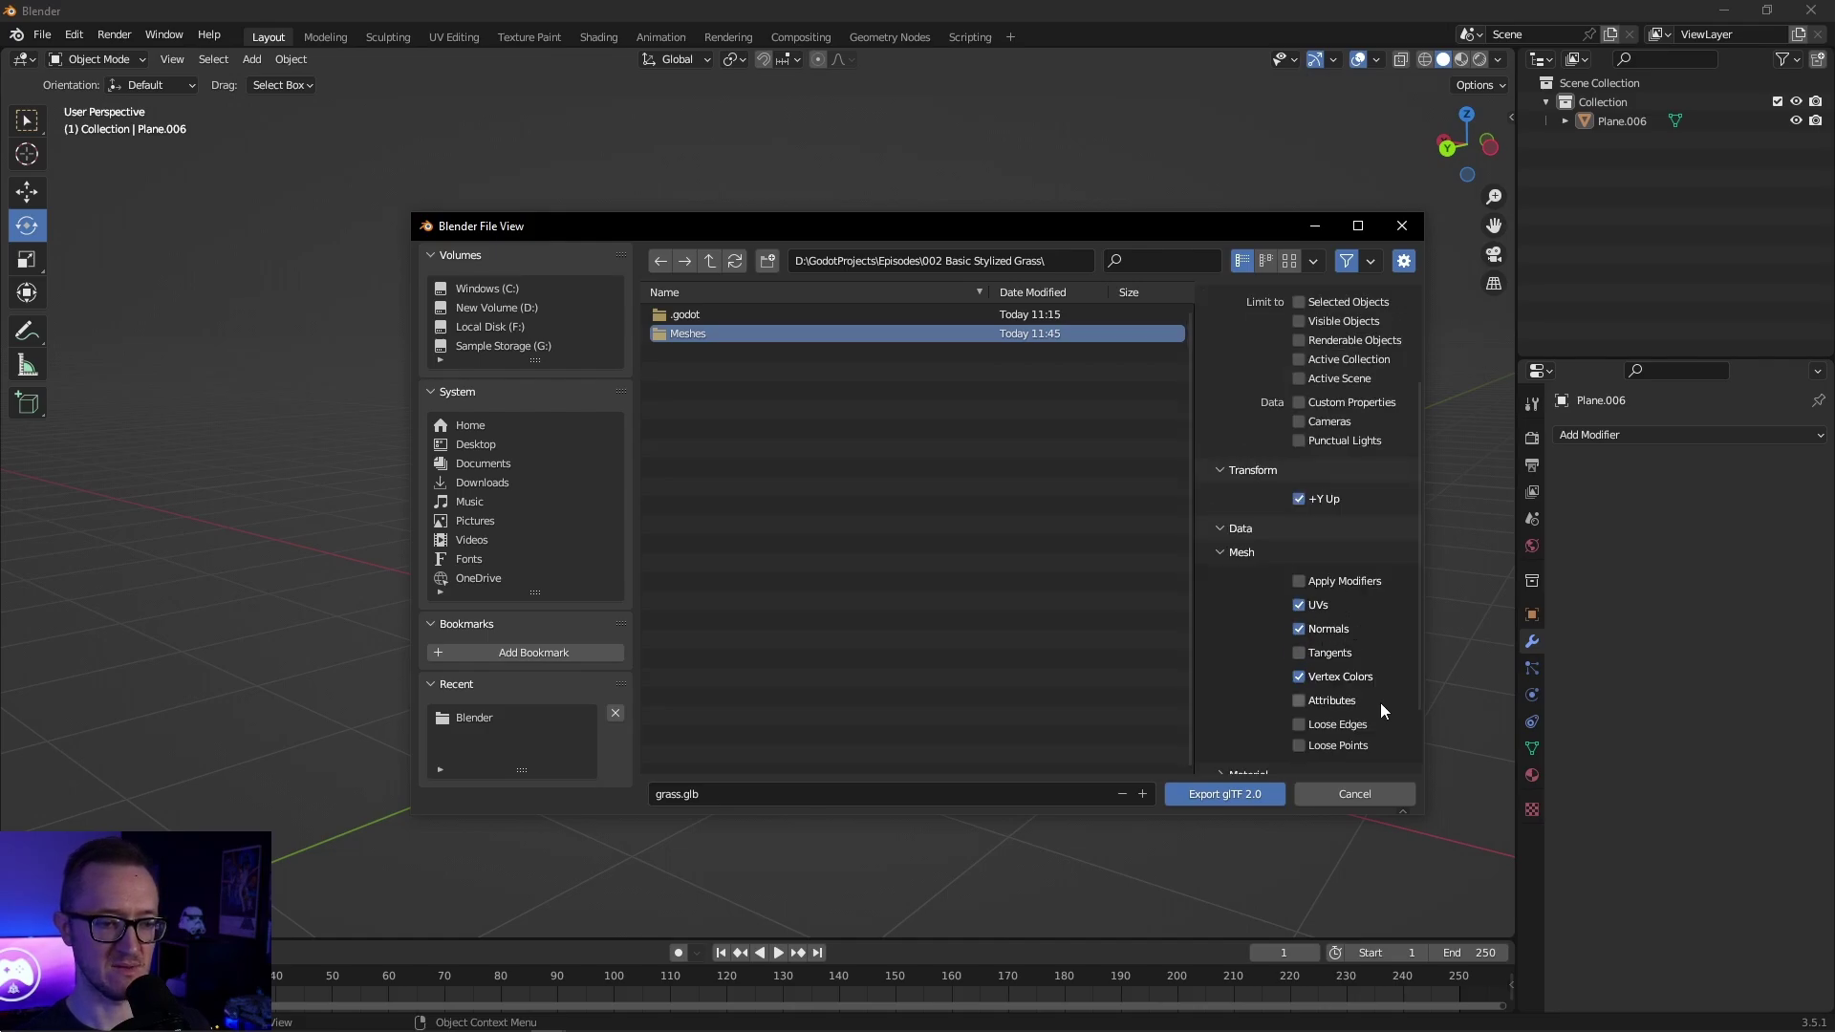
{"action": "left_click", "coordinate": [1237, 794]}
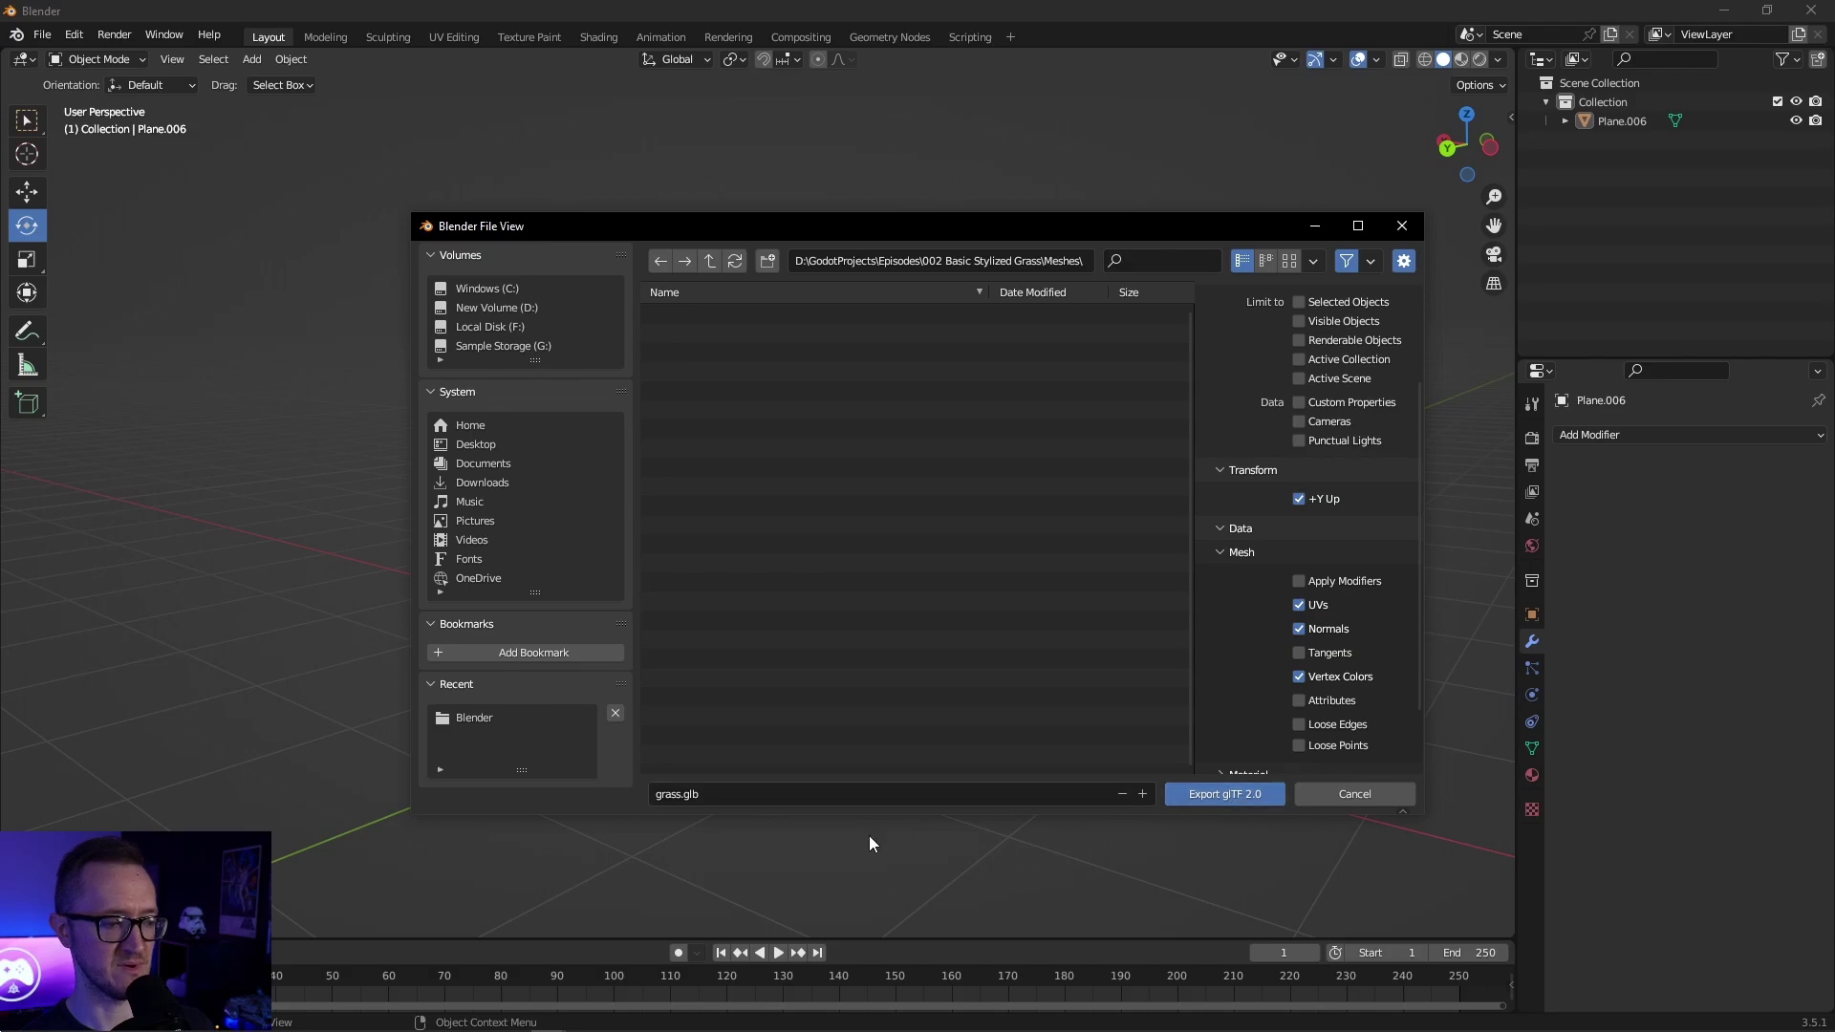